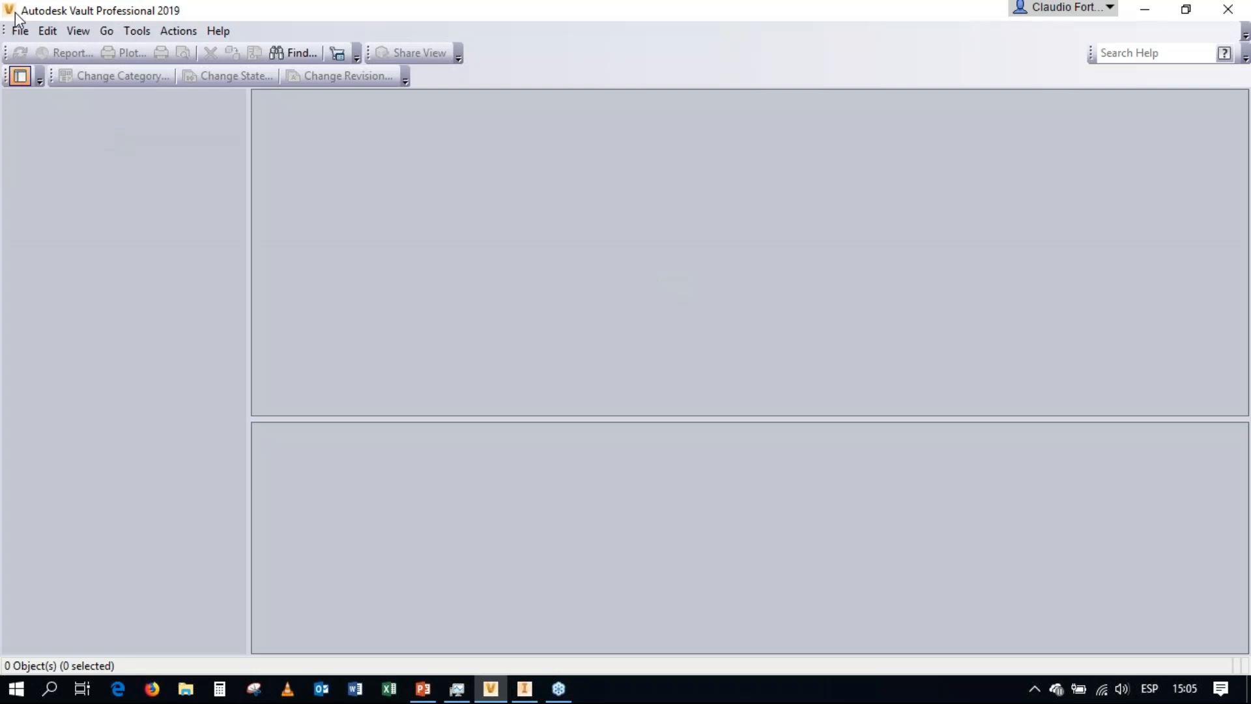
# Log in to the Demo Vault database with the administrator account.
pyautogui.click(19, 32)
pyautogui.click(56, 50)
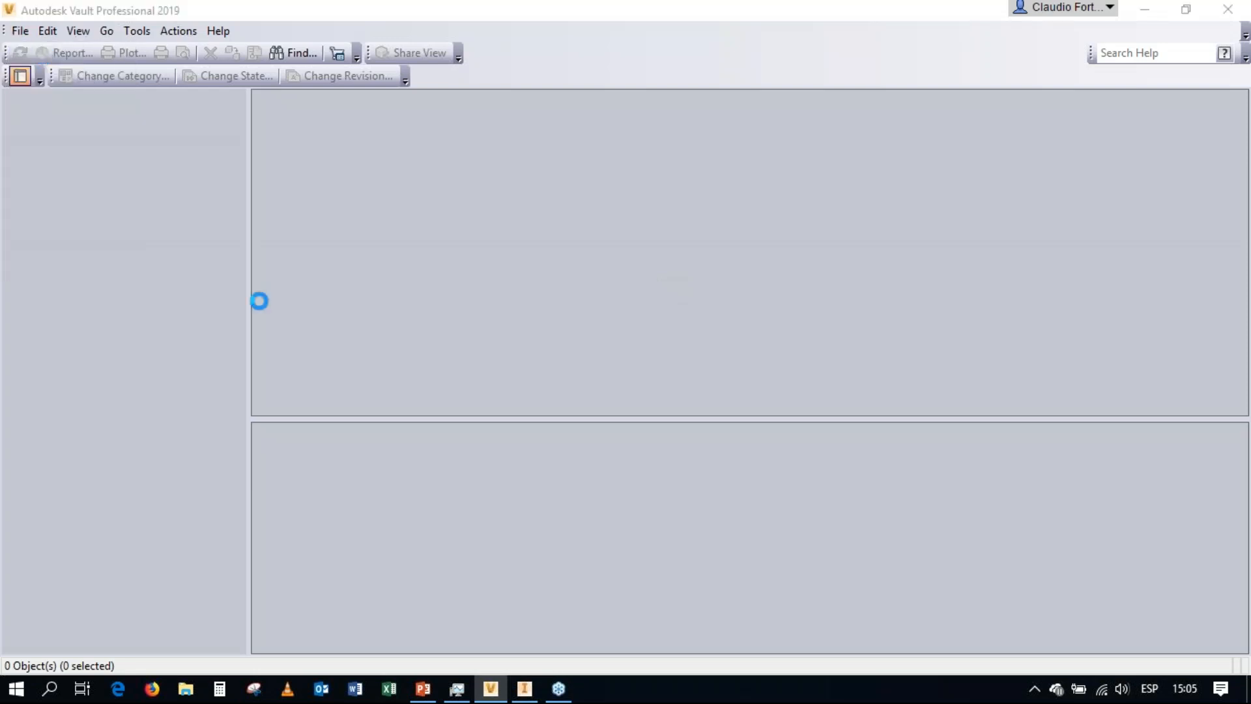
pyautogui.click(565, 435)
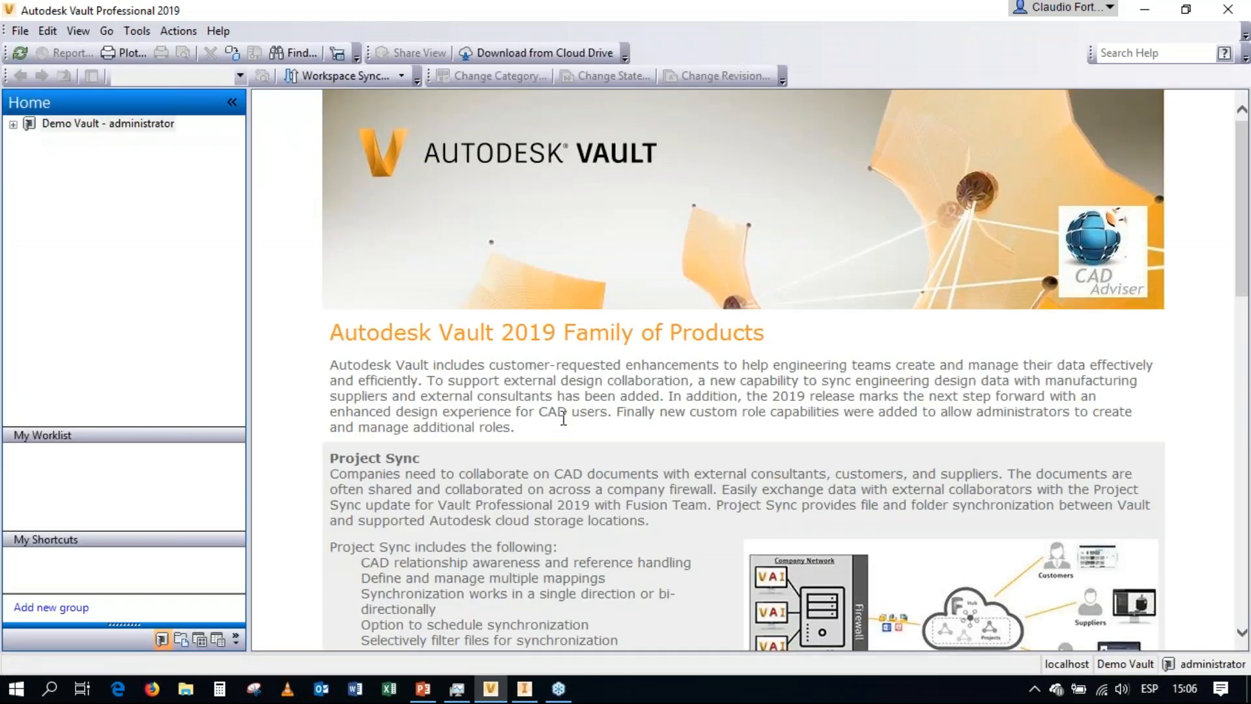
# Switch to Autodesk Inventor and open the assembly zClamp.iam from the Clamp folder of the Demo Vault PRO project.
pyautogui.click(526, 689)
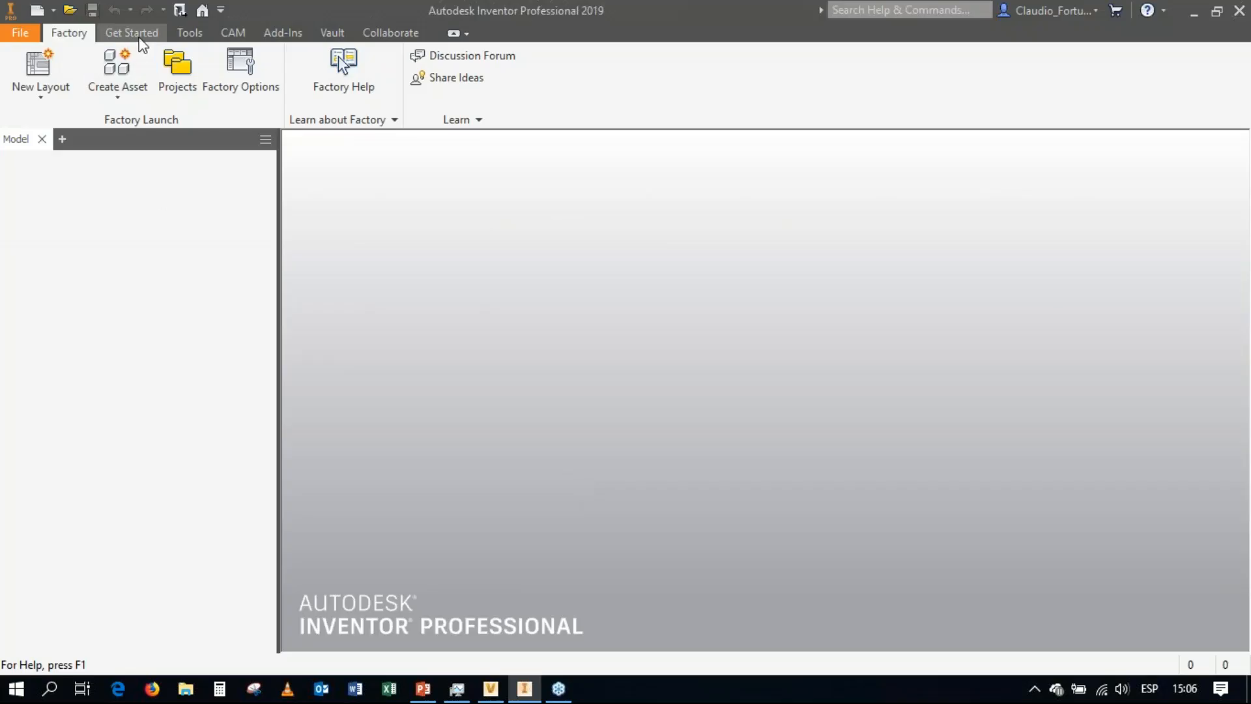
pyautogui.click(139, 38)
pyautogui.hotkey('ctrl', 'o')
pyautogui.scroll(-2, 593, 365)
pyautogui.click(589, 363)
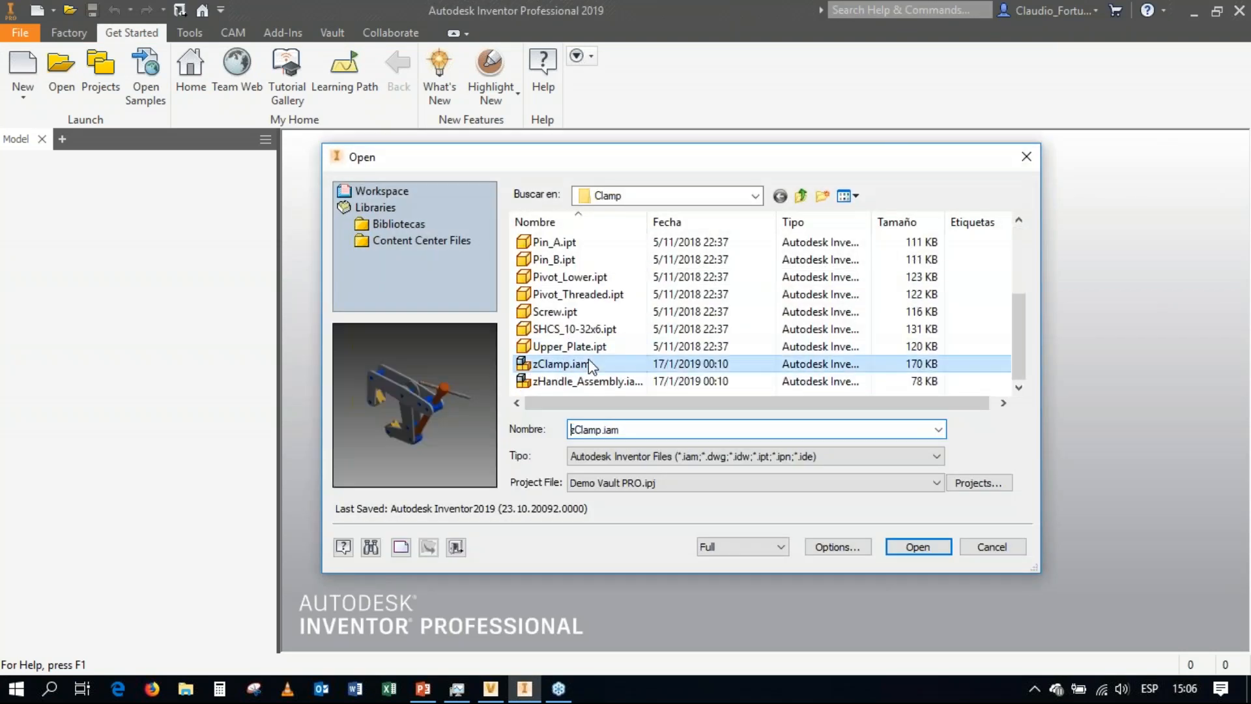
pyautogui.click(917, 545)
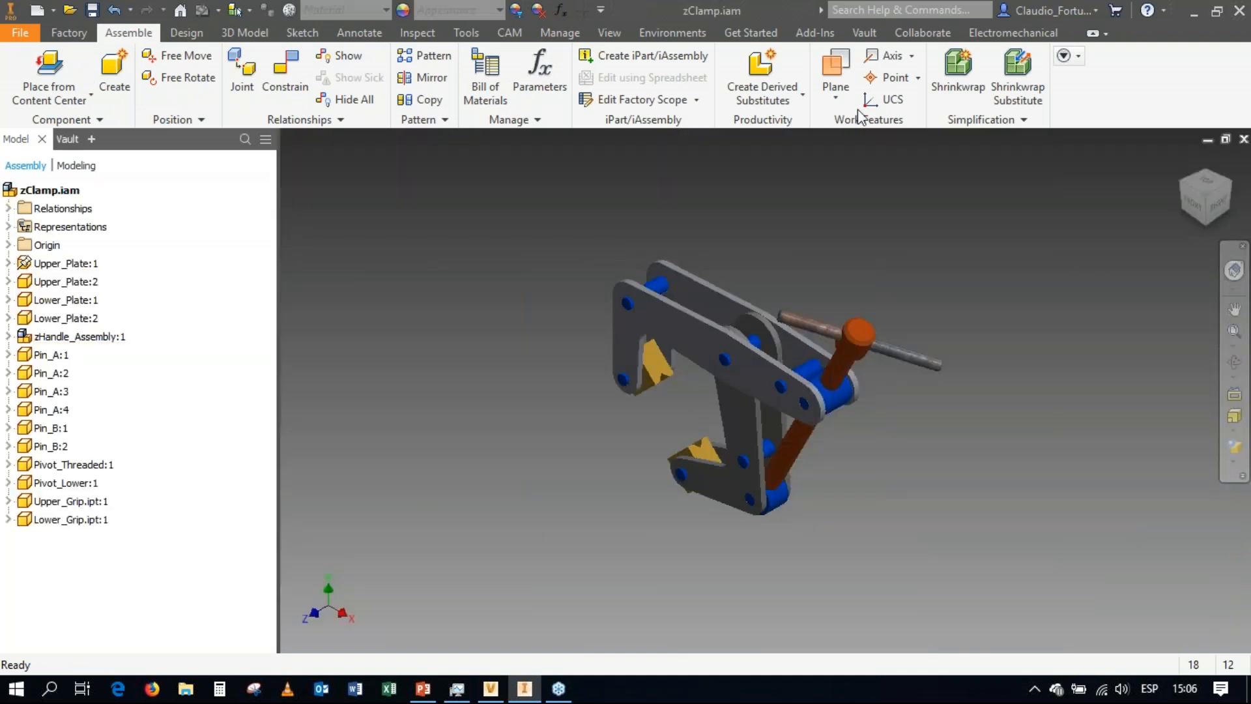
# Log in to the vault from Inventor and display the vault file list of the zClamp assembly.
pyautogui.click(867, 32)
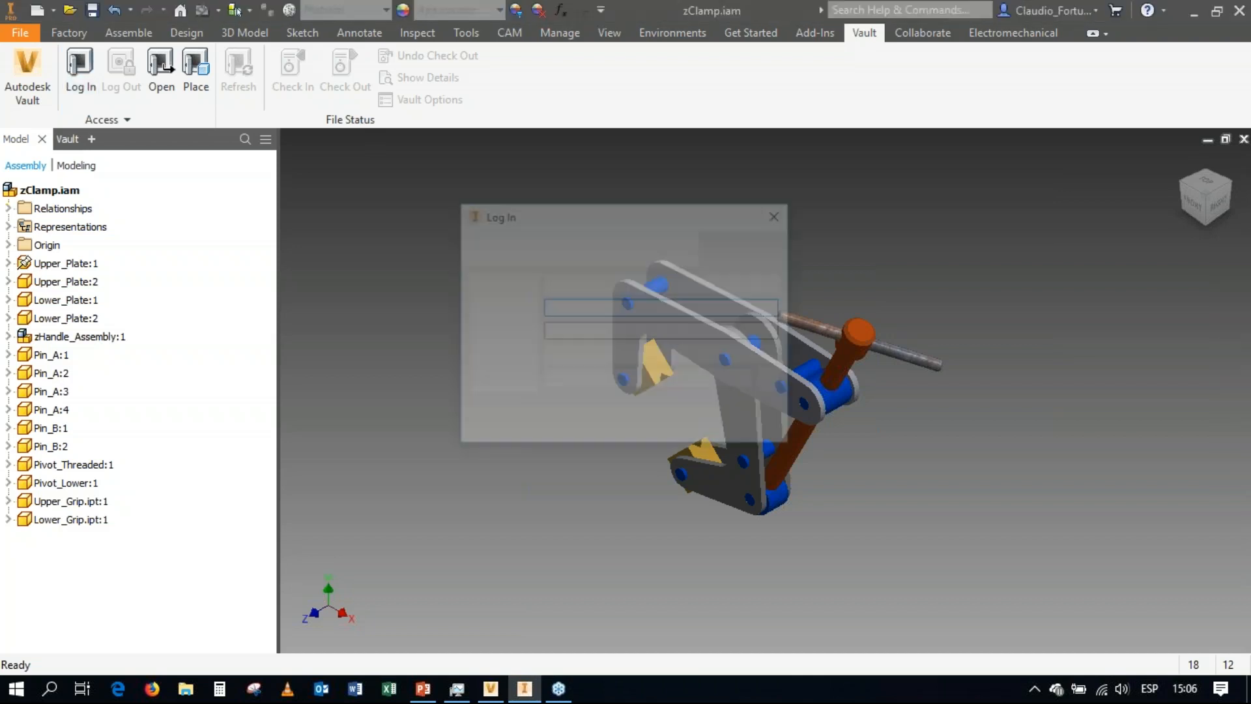
pyautogui.click(559, 431)
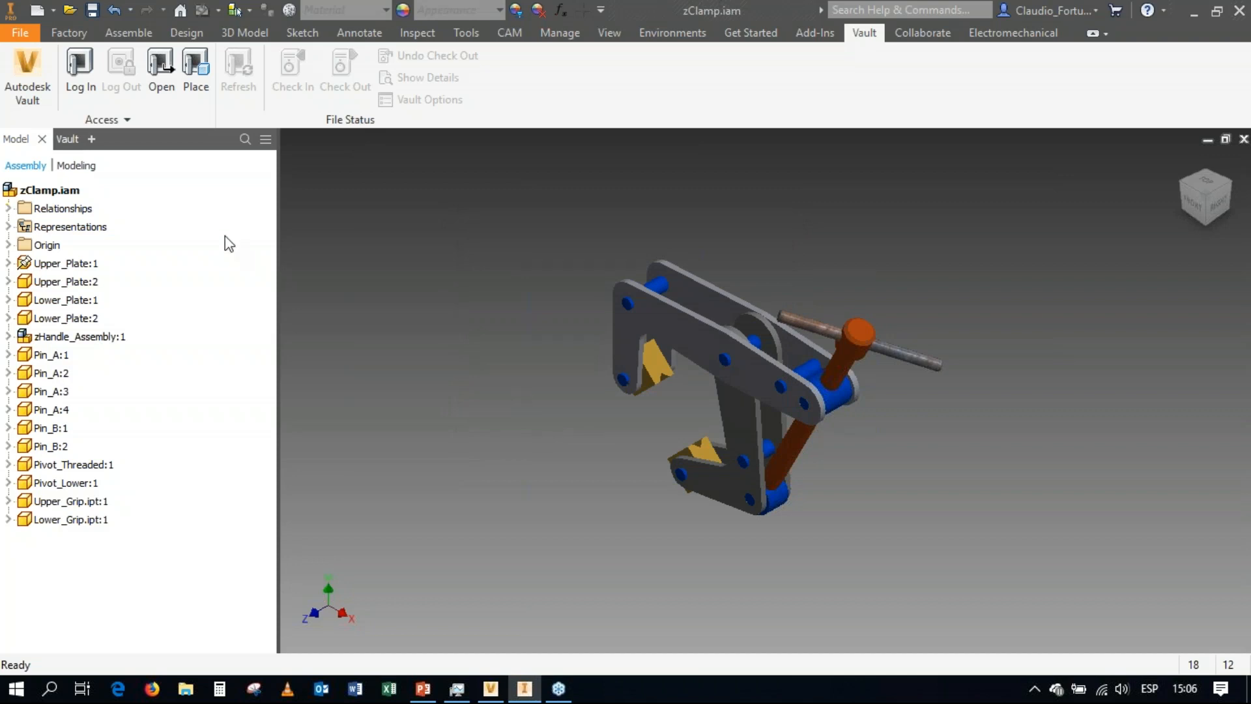
pyautogui.click(66, 140)
# Start the check-in of zClamp.iam and set its visualization attachment option to Send to Job Server.
pyautogui.click(69, 203)
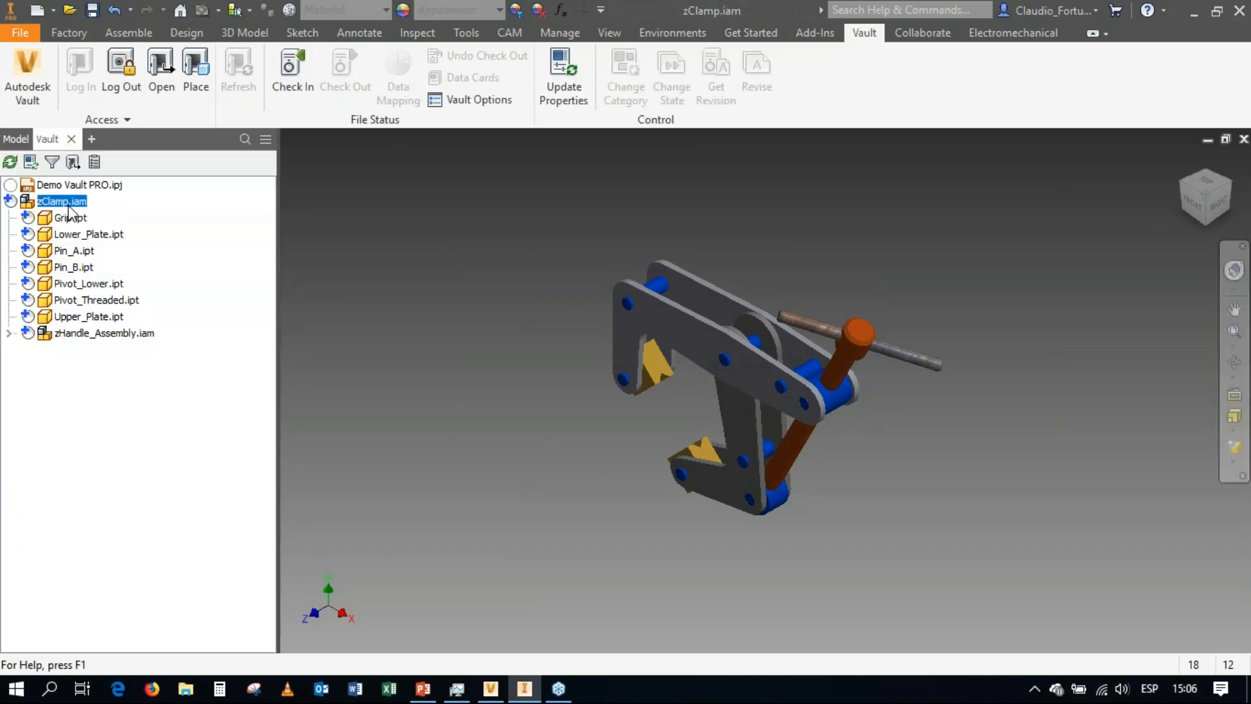
pyautogui.rightClick(68, 203)
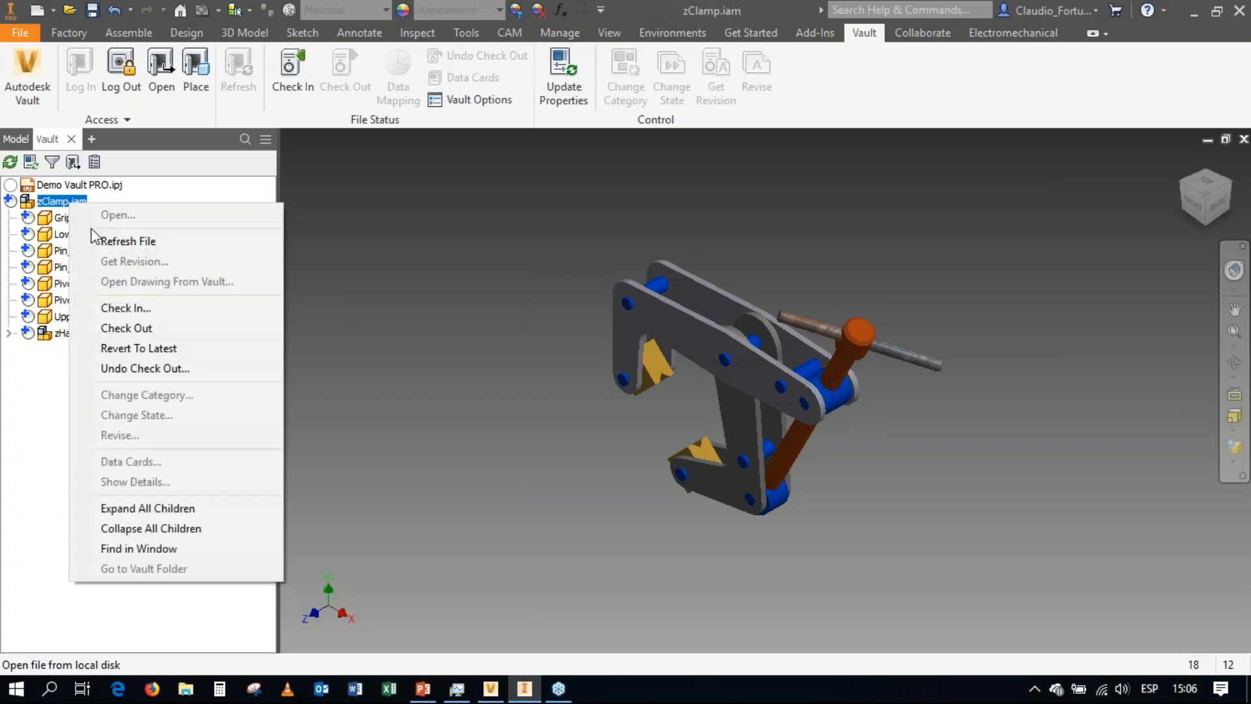
pyautogui.click(125, 307)
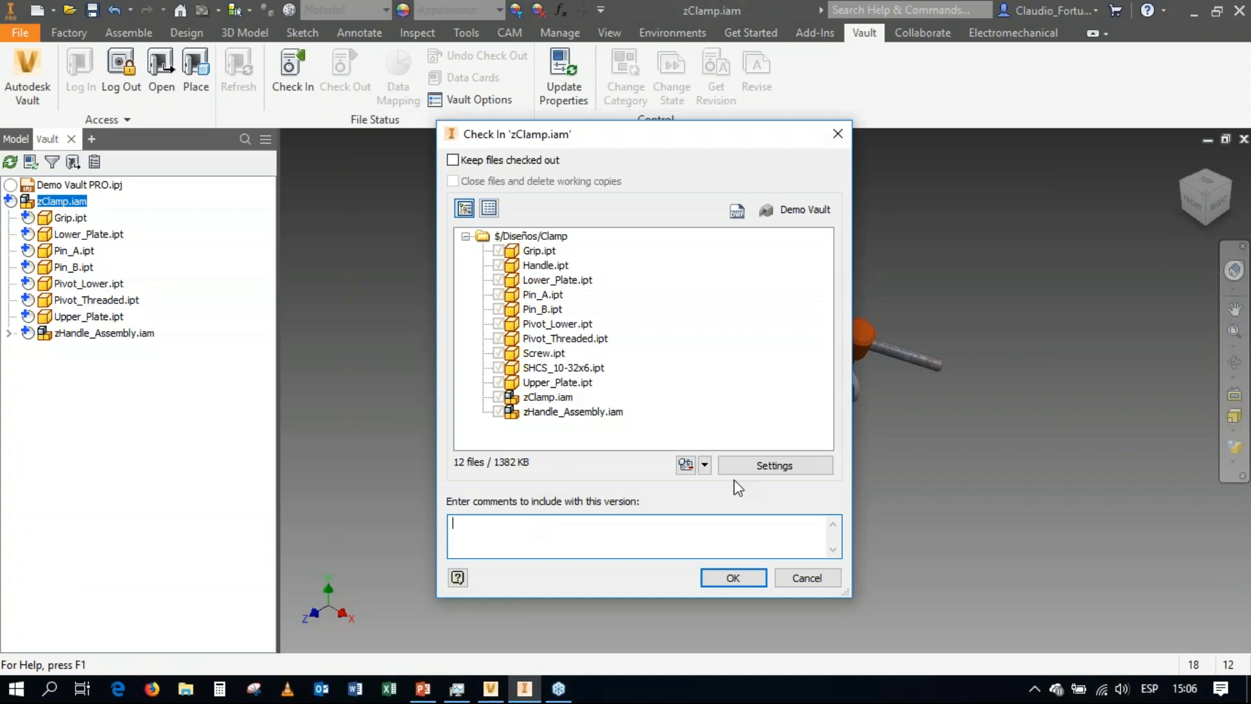
pyautogui.click(790, 466)
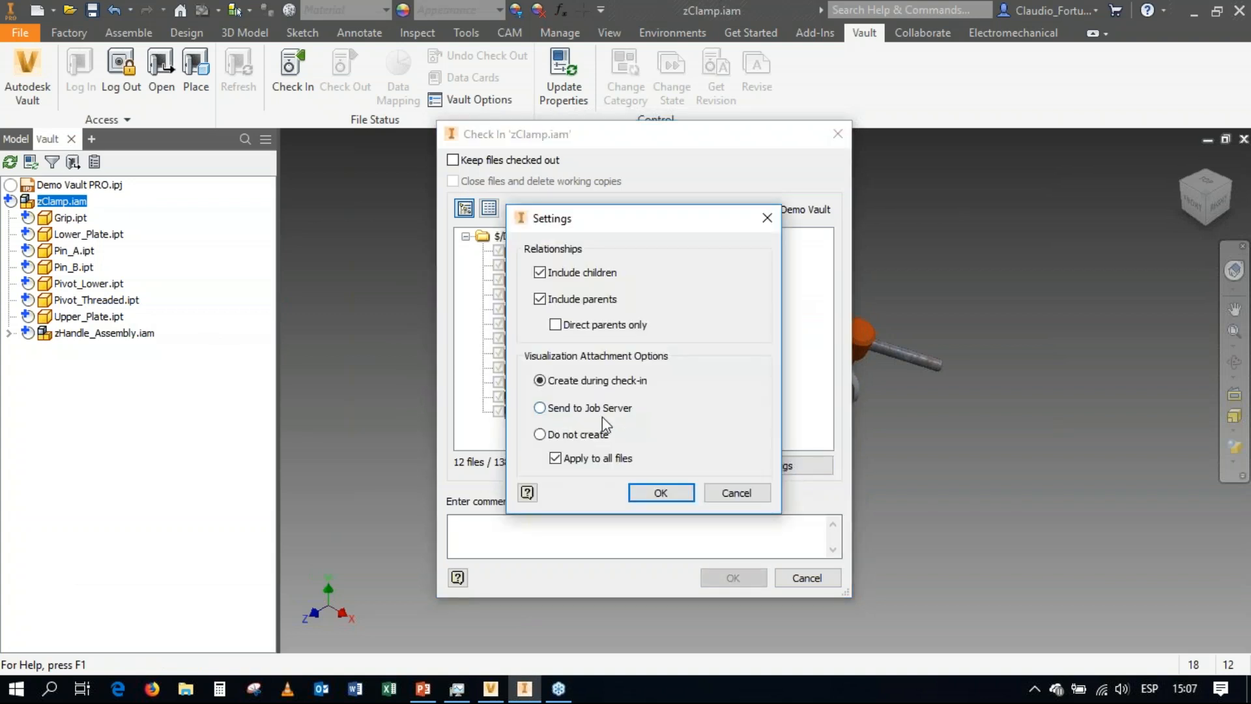
pyautogui.click(586, 408)
pyautogui.click(659, 493)
# Add the version comment "Agregado al almacén" and check in zClamp.iam with all its component files.
pyautogui.click(545, 528)
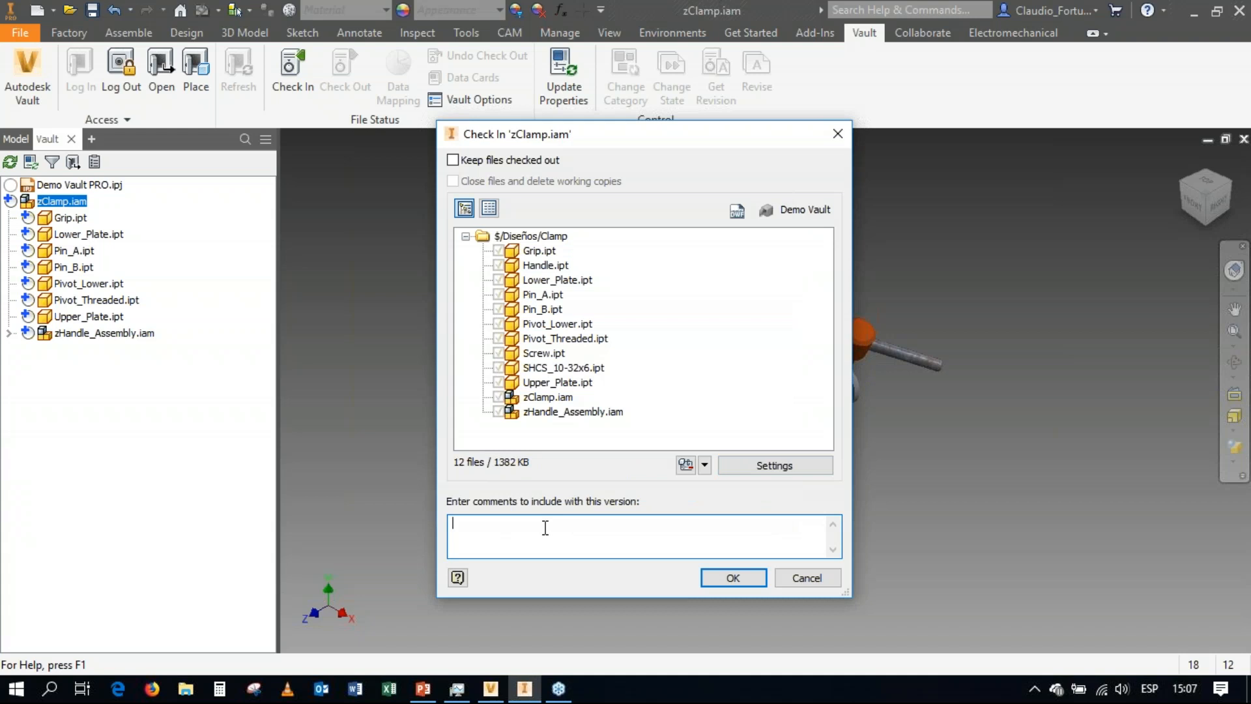
pyautogui.write('Agregado al almacén')
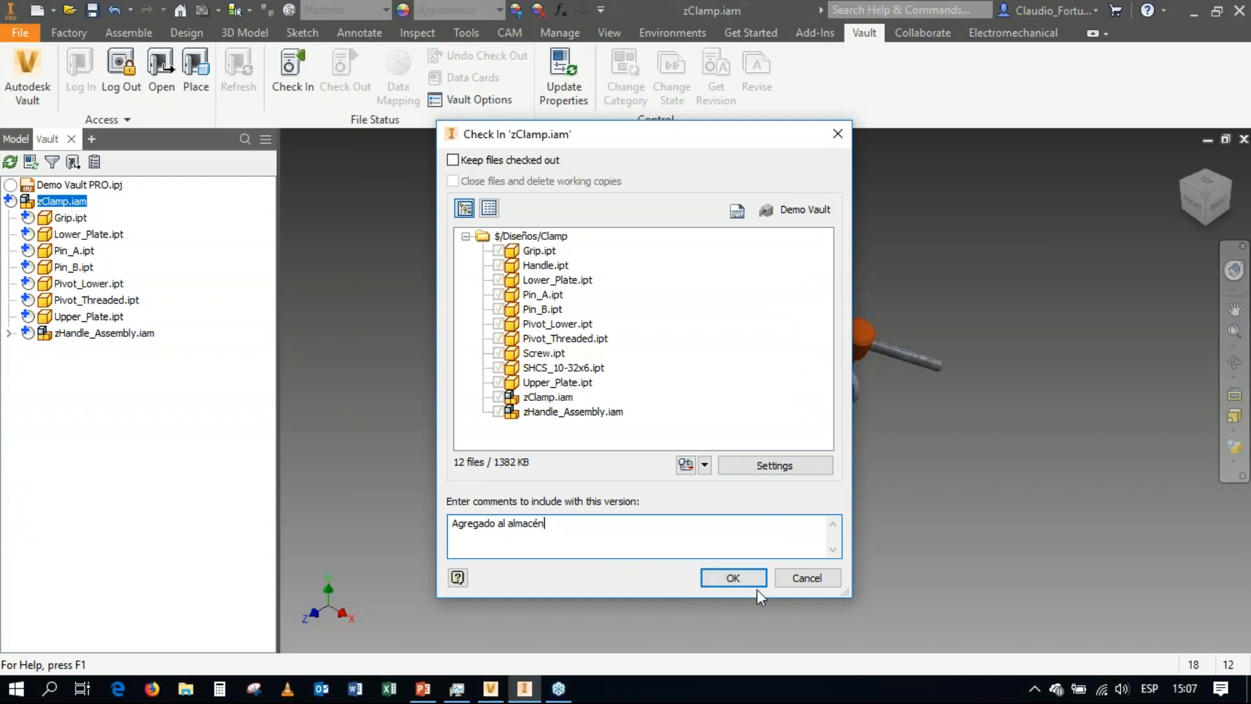
pyautogui.click(737, 579)
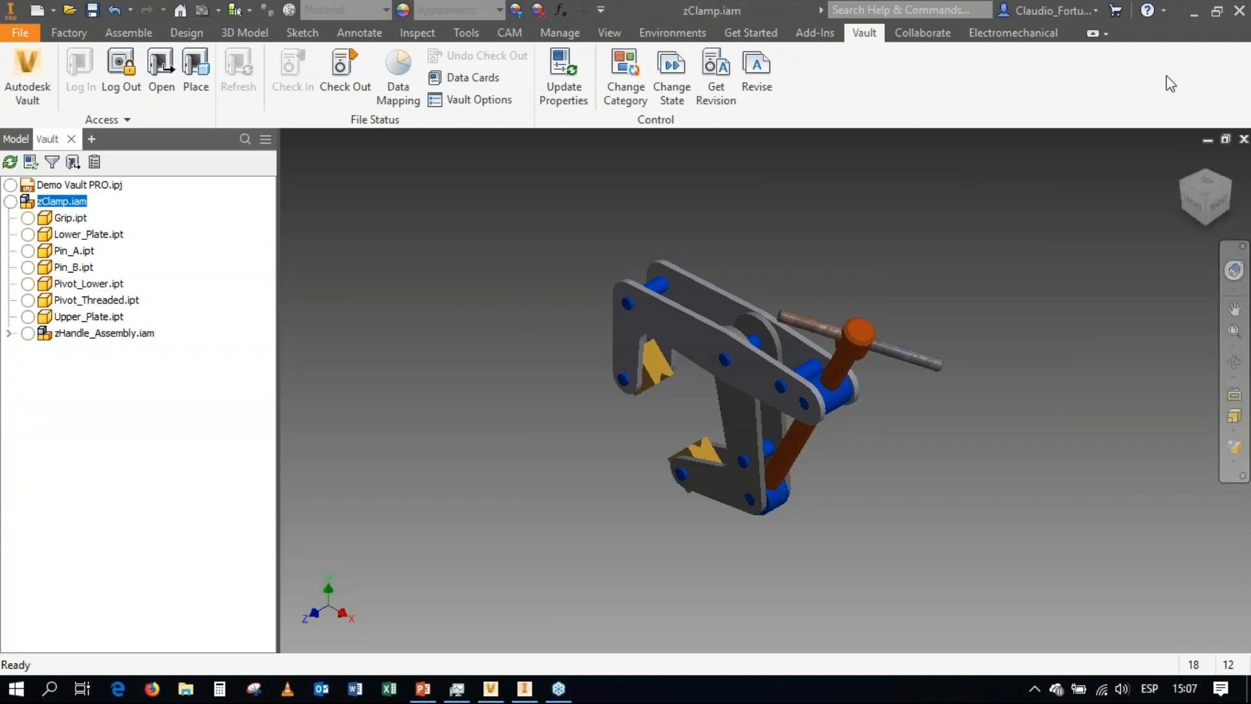
# Close the zClamp.iam assembly document.
pyautogui.click(16, 29)
pyautogui.click(17, 32)
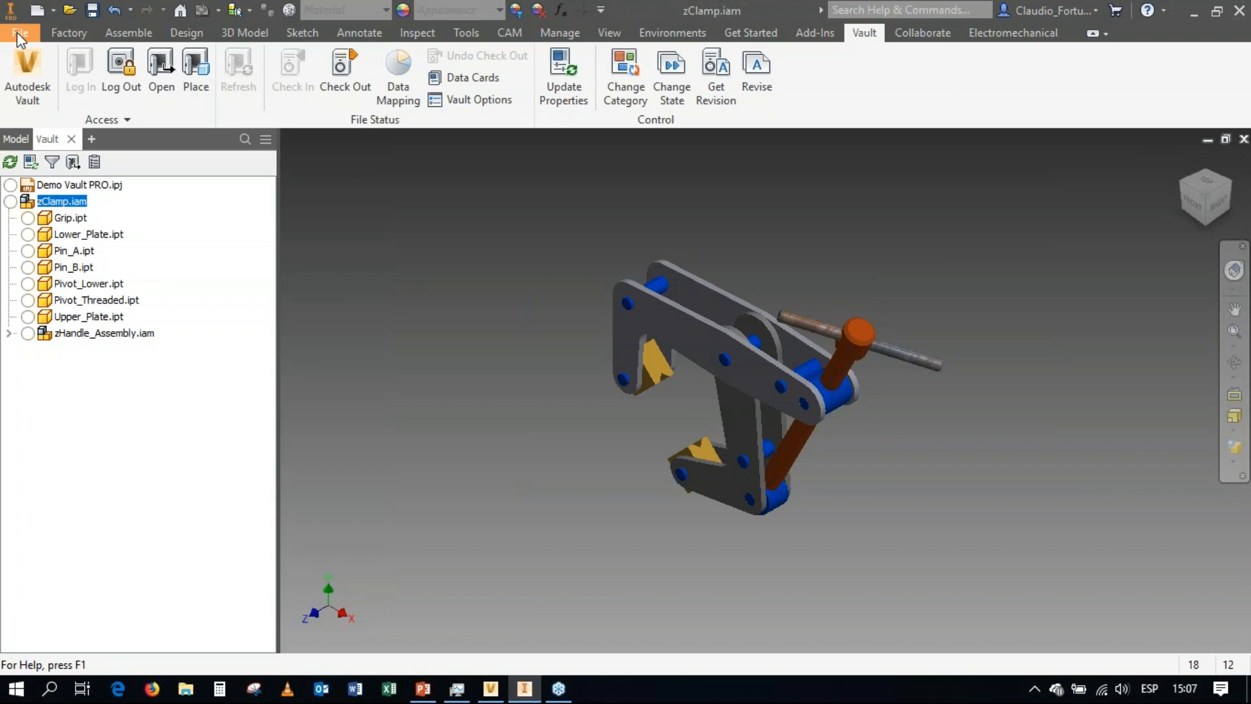
pyautogui.click(17, 33)
pyautogui.click(39, 525)
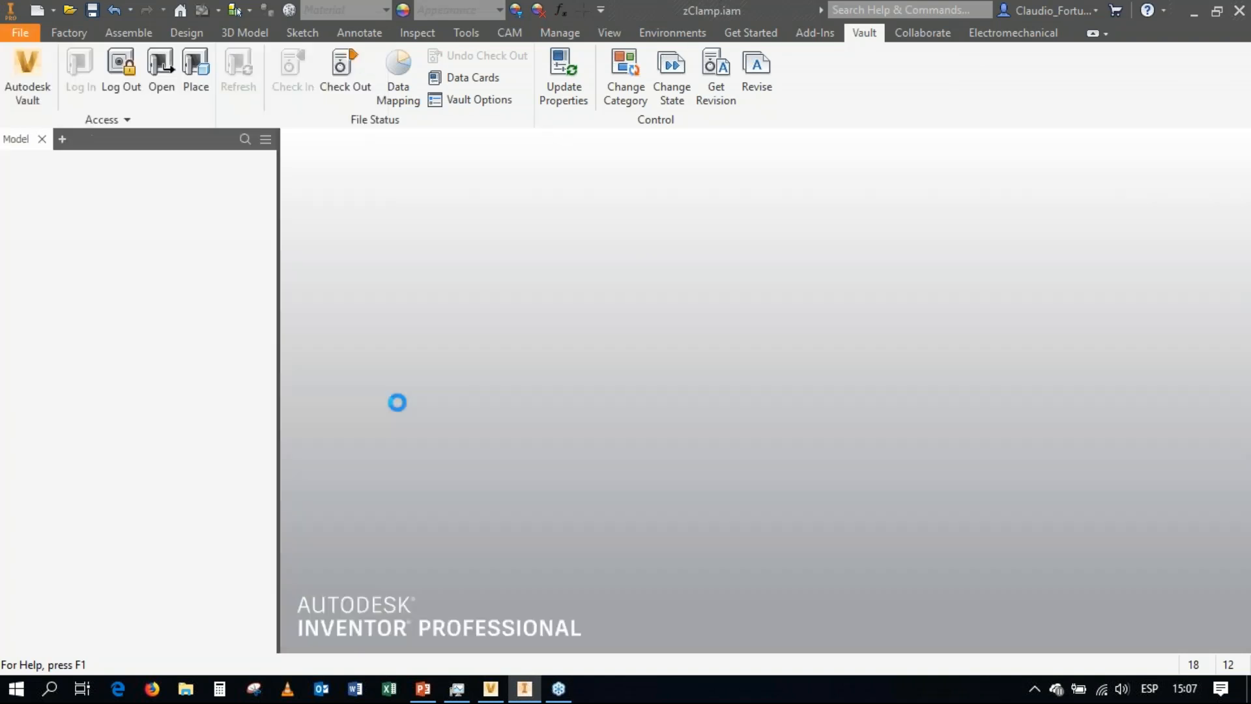
# Return to Autodesk Vault and open the Clamp folder inside Diseños in the Project Explorer.
pyautogui.click(1188, 16)
pyautogui.click(13, 125)
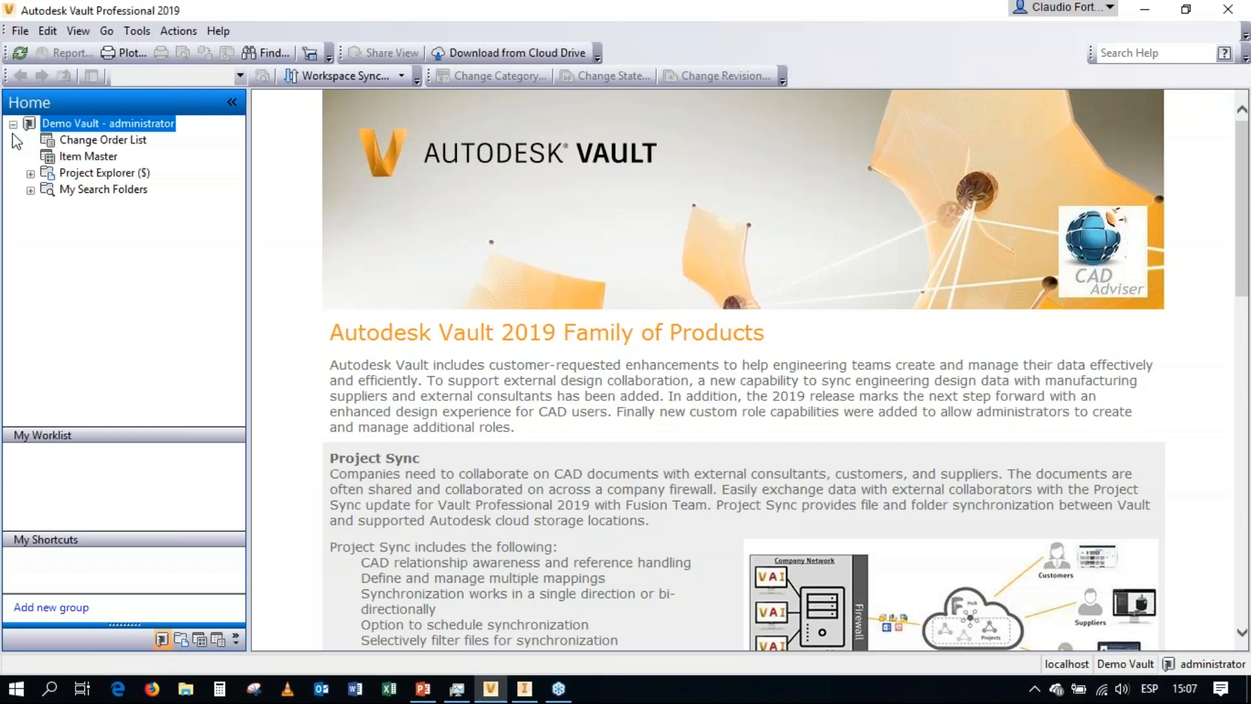
pyautogui.click(30, 174)
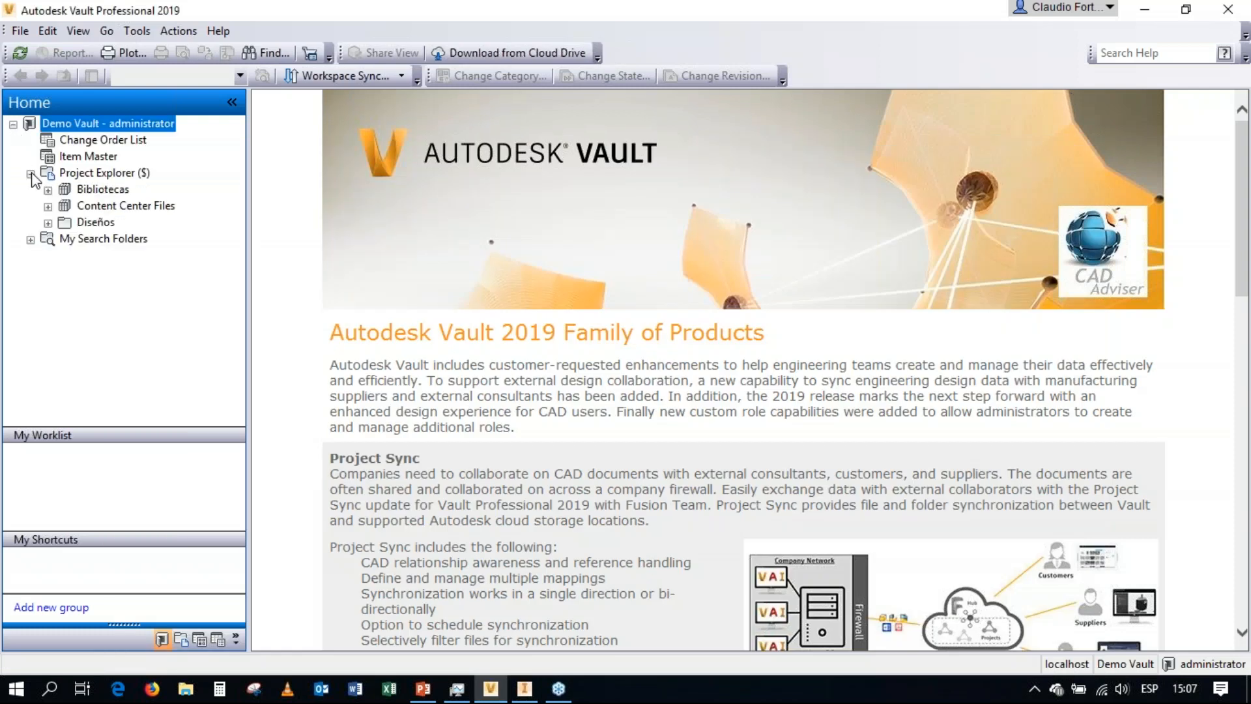
pyautogui.click(74, 223)
pyautogui.click(49, 224)
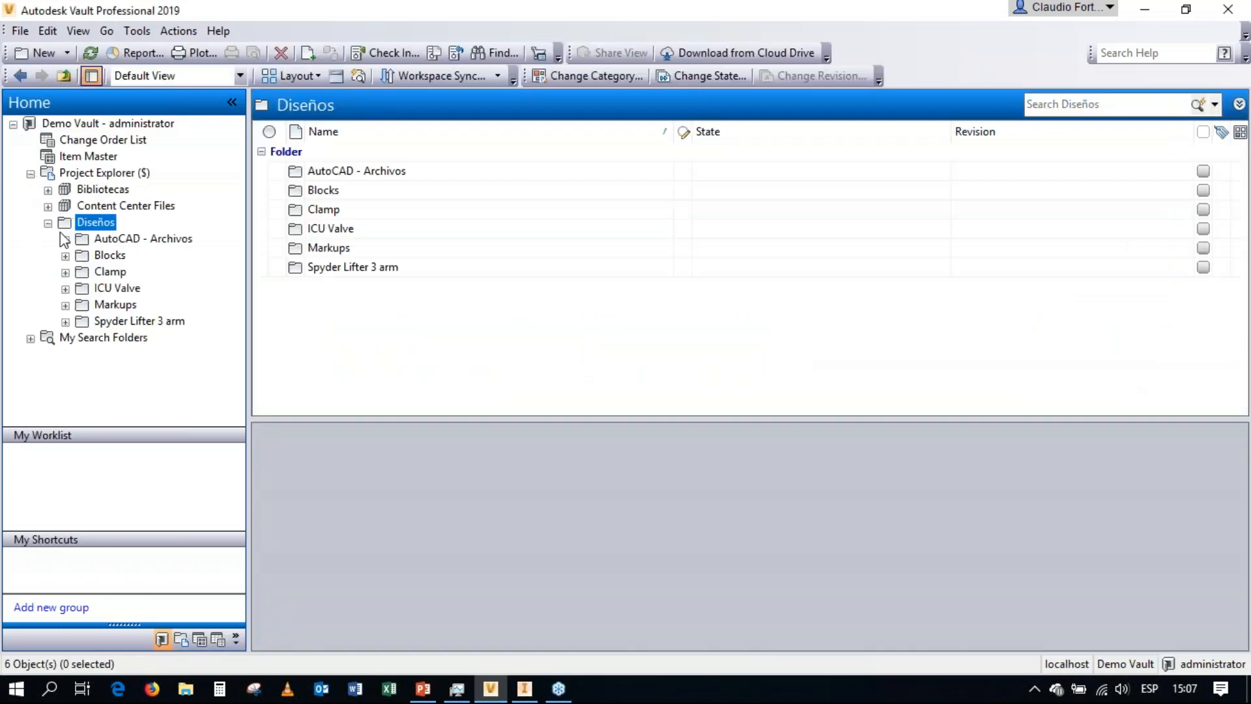
pyautogui.click(122, 273)
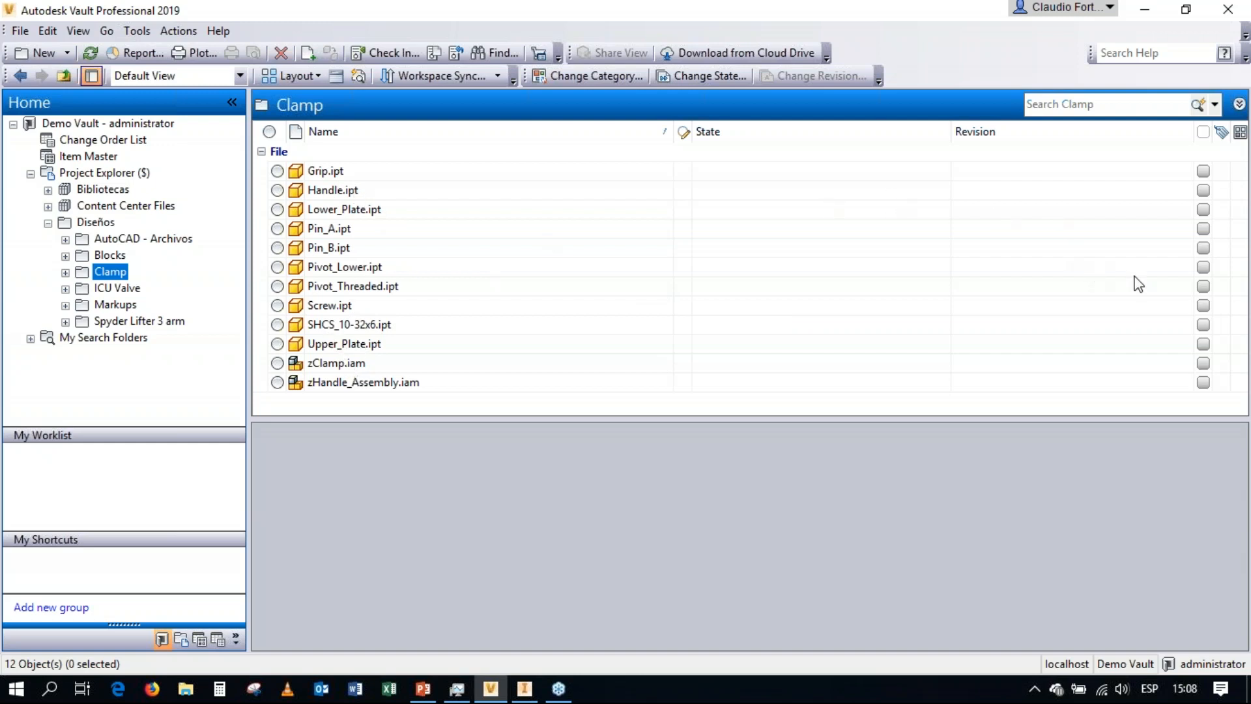
pyautogui.click(1232, 58)
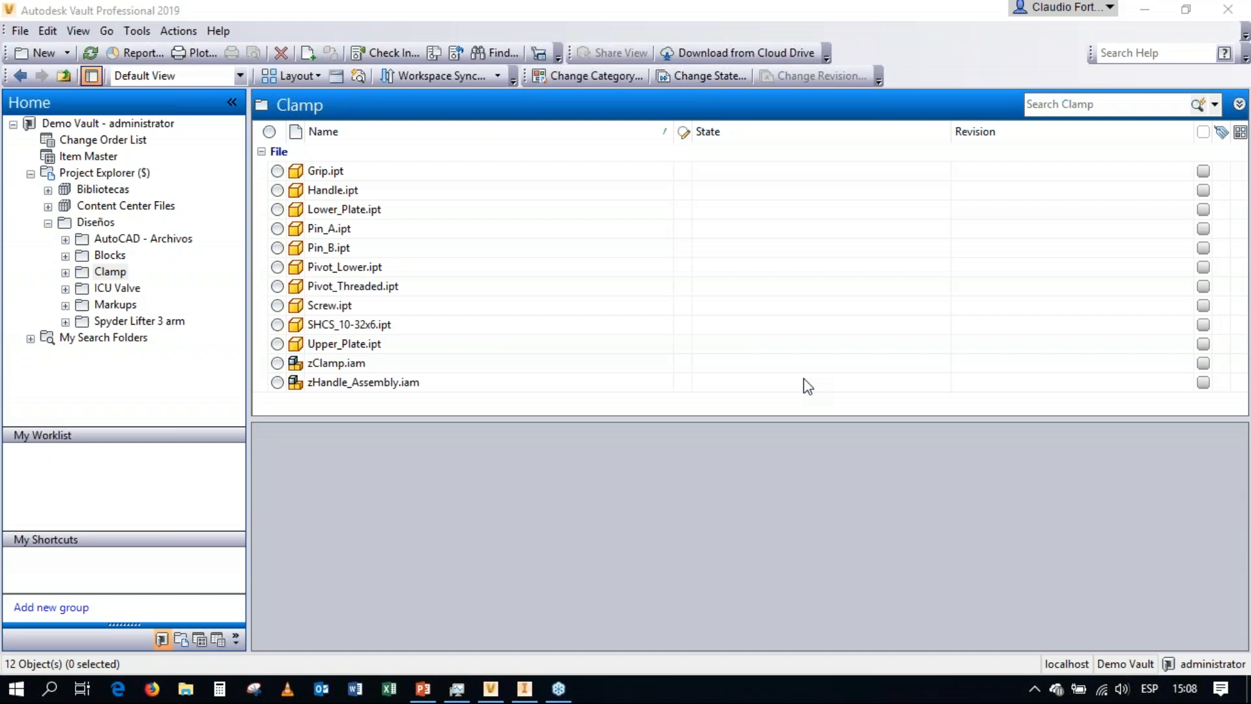
pyautogui.click(566, 222)
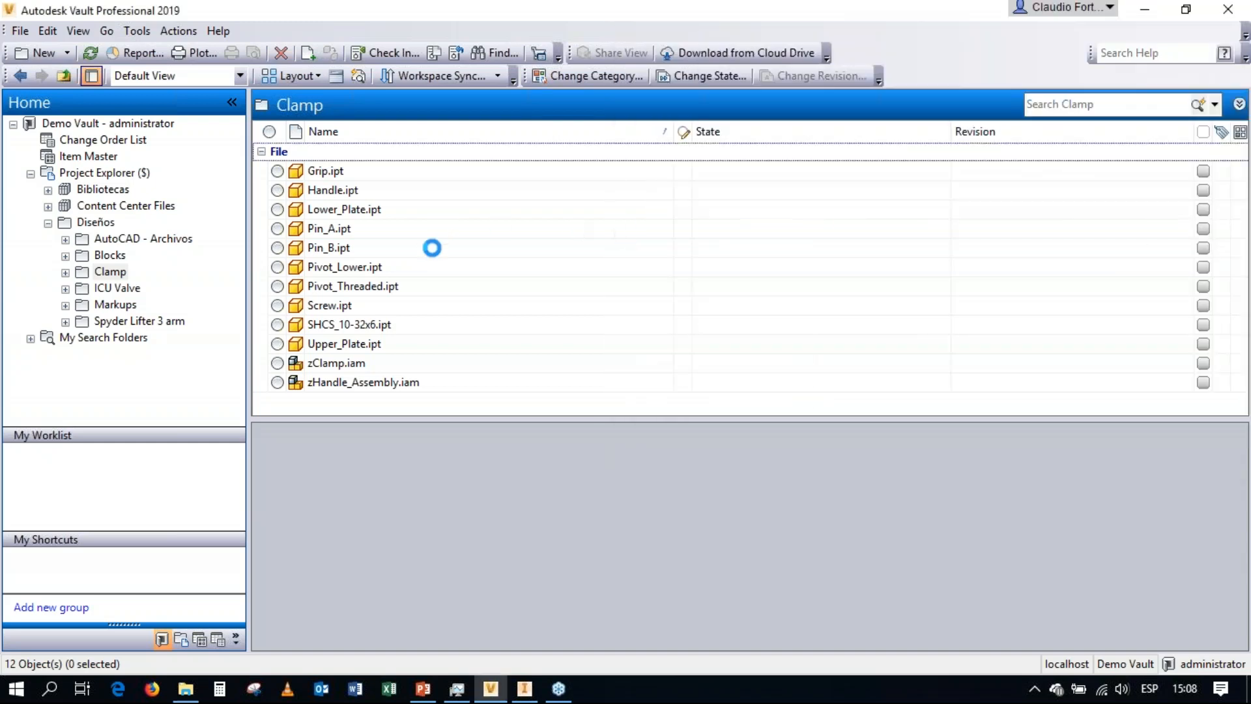
# Change the category of zClamp.iam and all its child components to Engineering, keeping the default comment "Change Category".
pyautogui.click(331, 362)
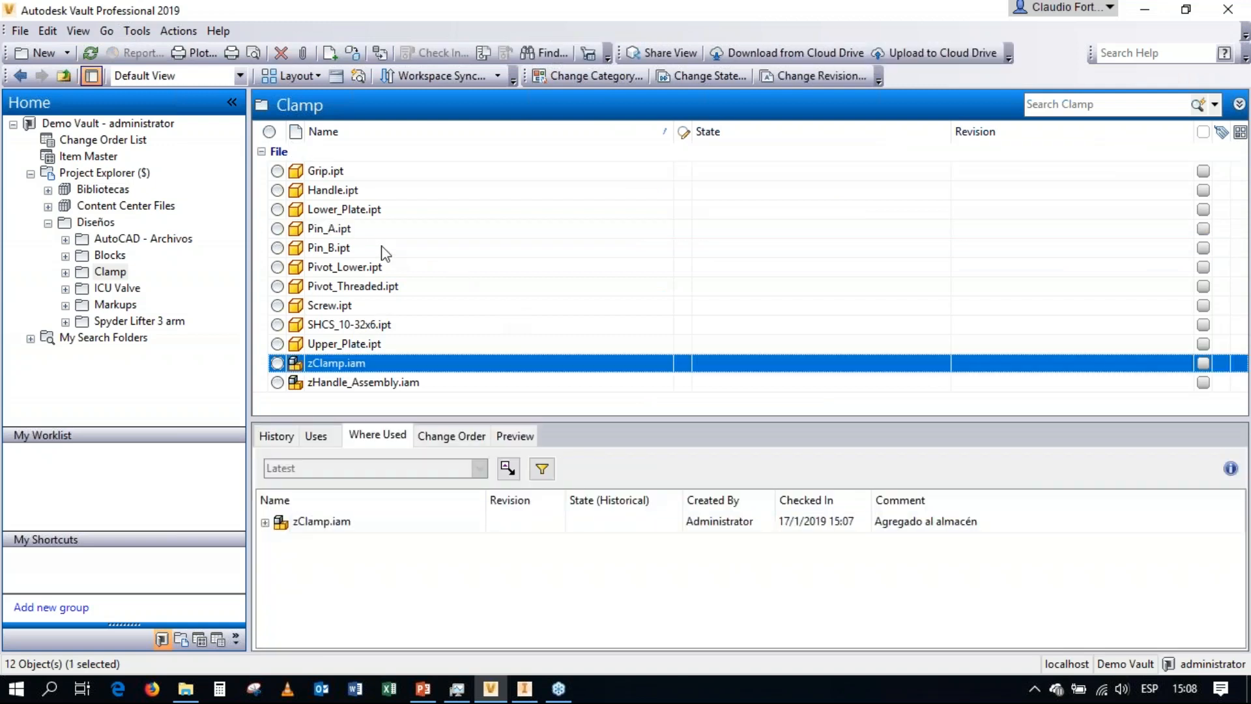
pyautogui.click(586, 76)
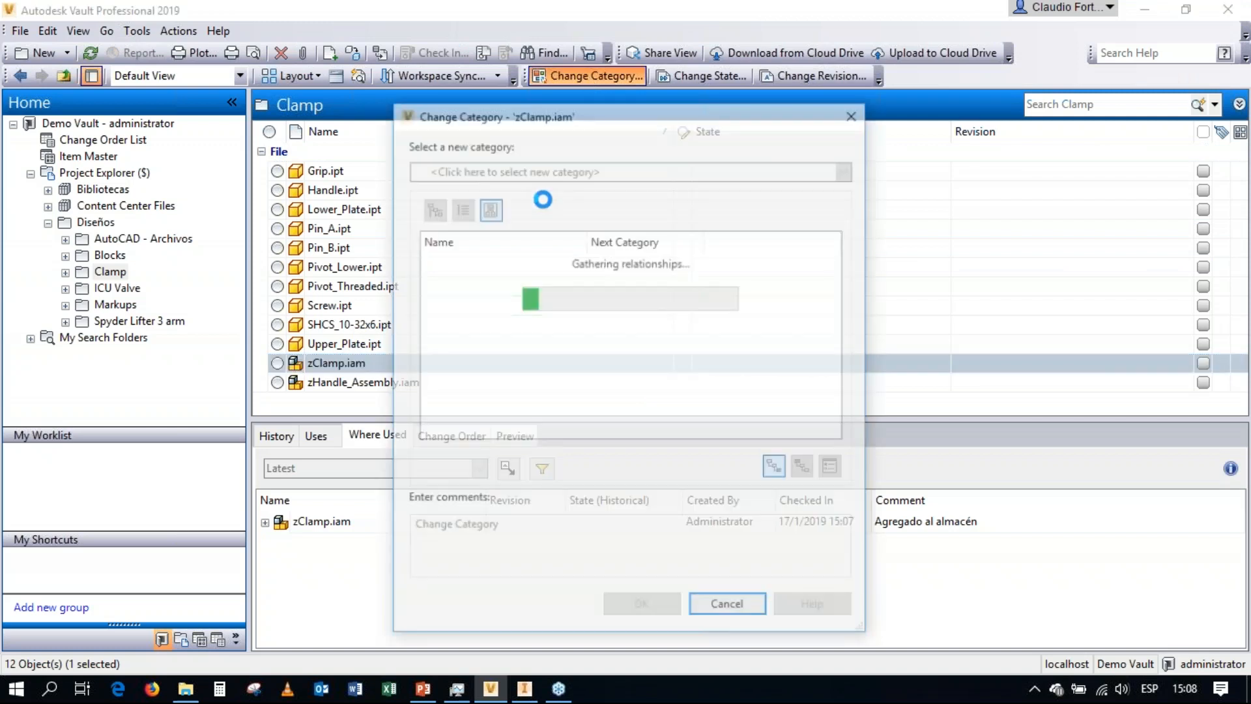
pyautogui.moveTo(839, 294); pyautogui.dragTo(862, 260)
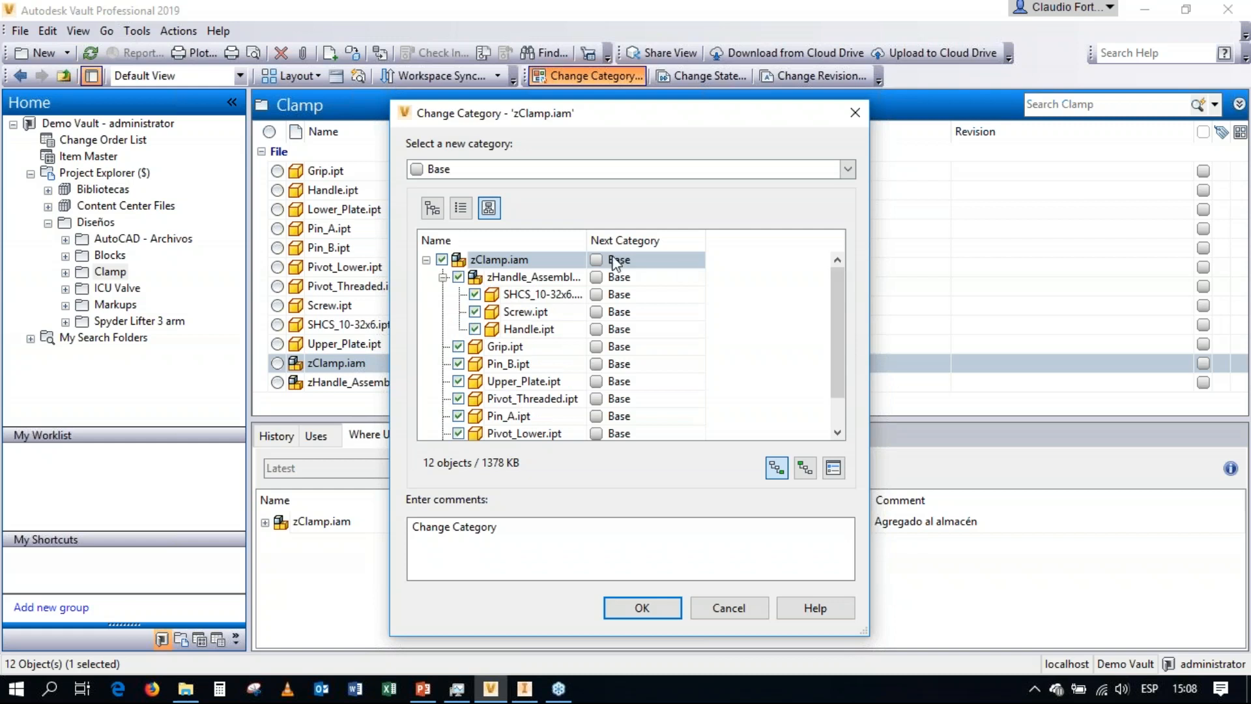
pyautogui.scroll(-1, 600, 336)
pyautogui.scroll(1, 600, 335)
pyautogui.doubleClick(586, 240)
pyautogui.scroll(-1, 582, 285)
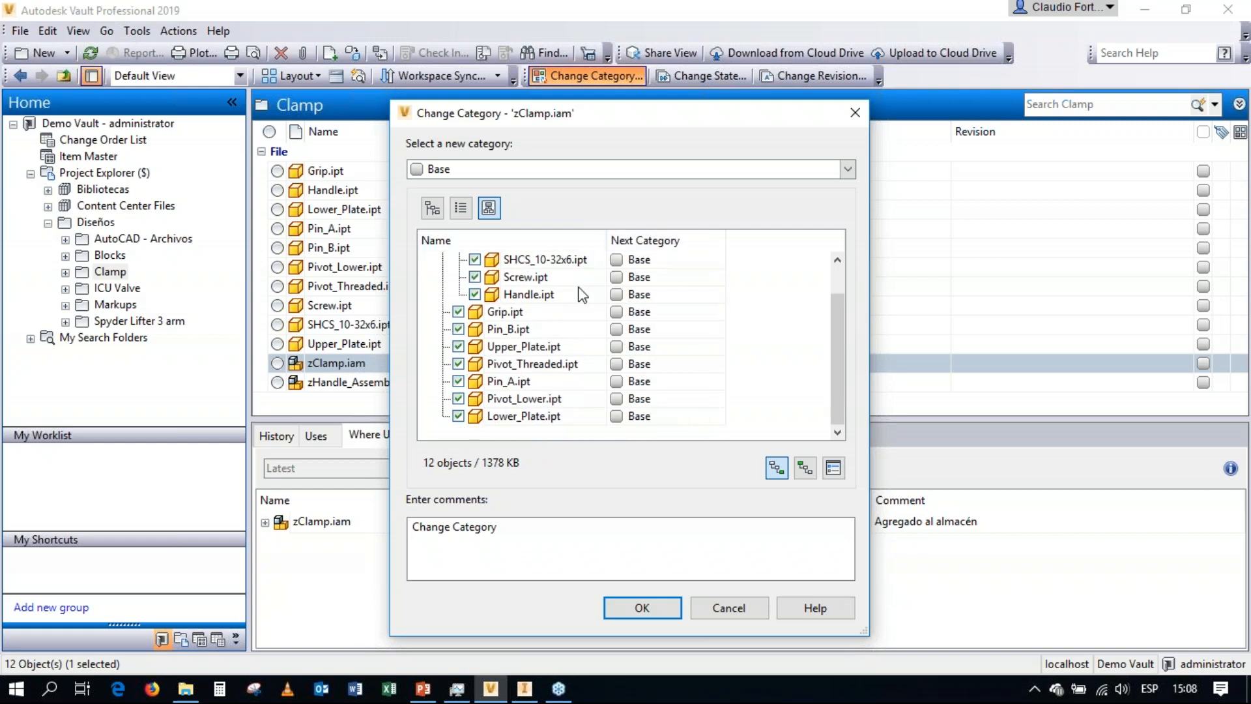
pyautogui.scroll(1, 580, 303)
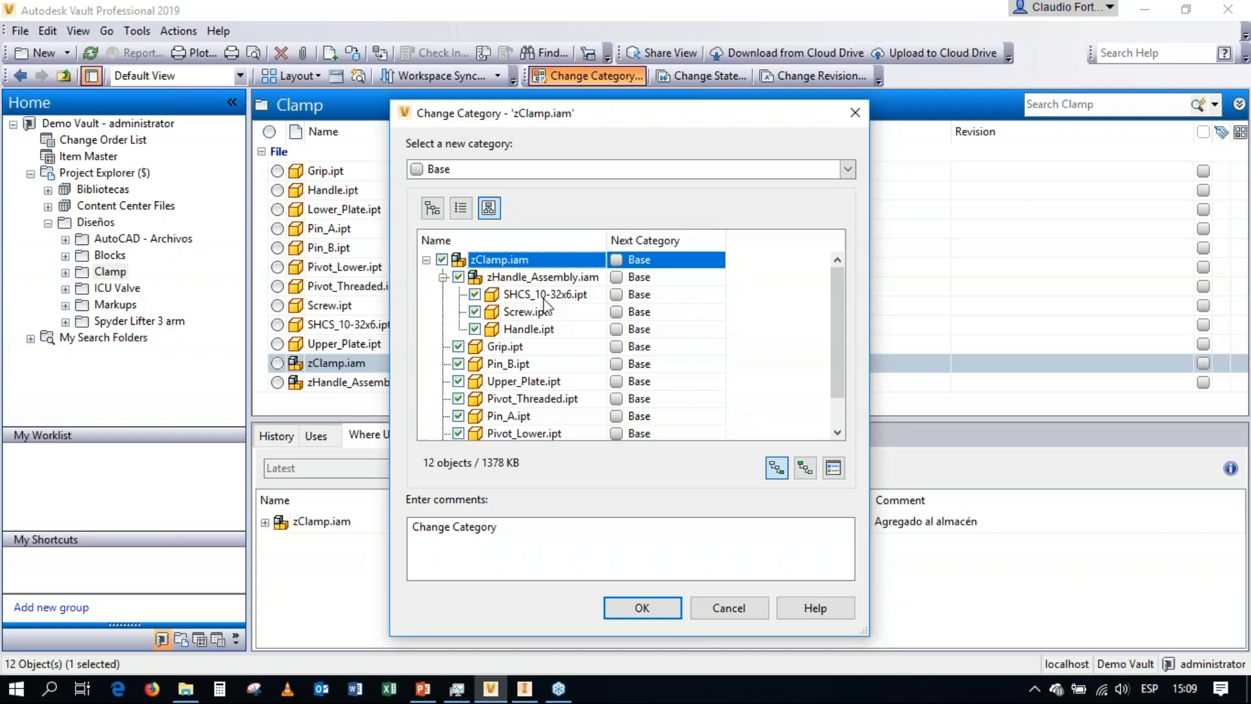
pyautogui.click(846, 170)
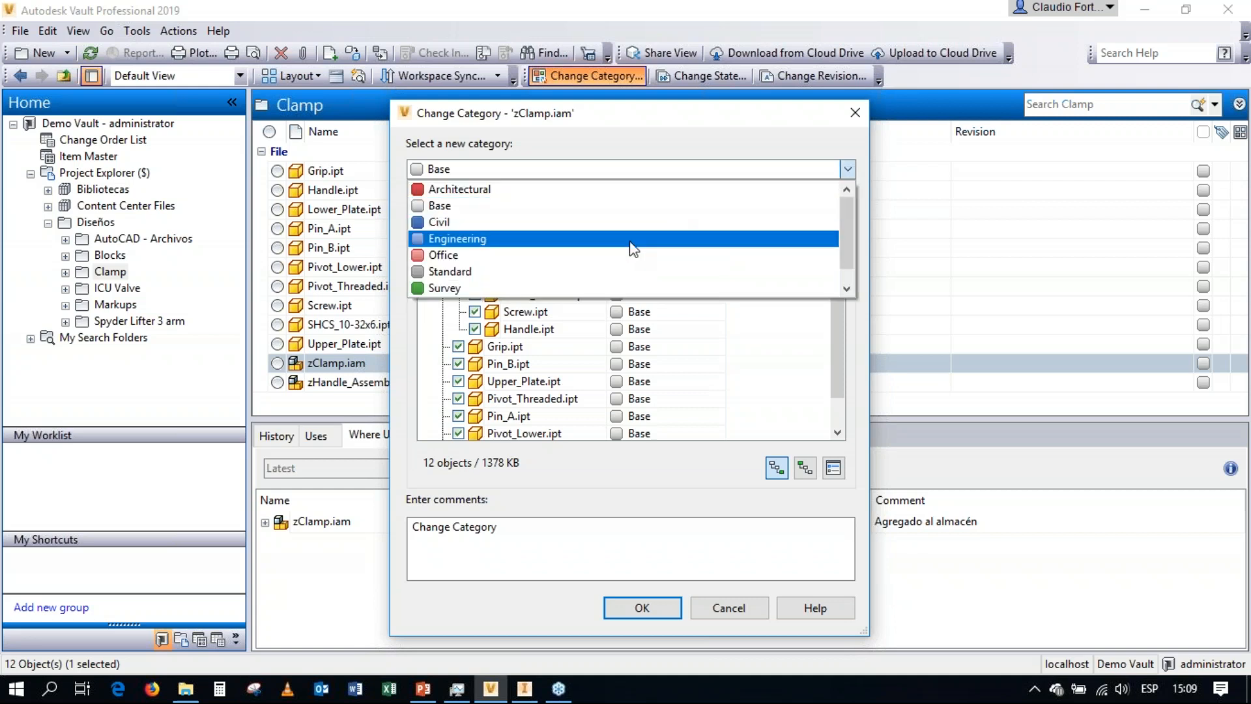
pyautogui.click(577, 239)
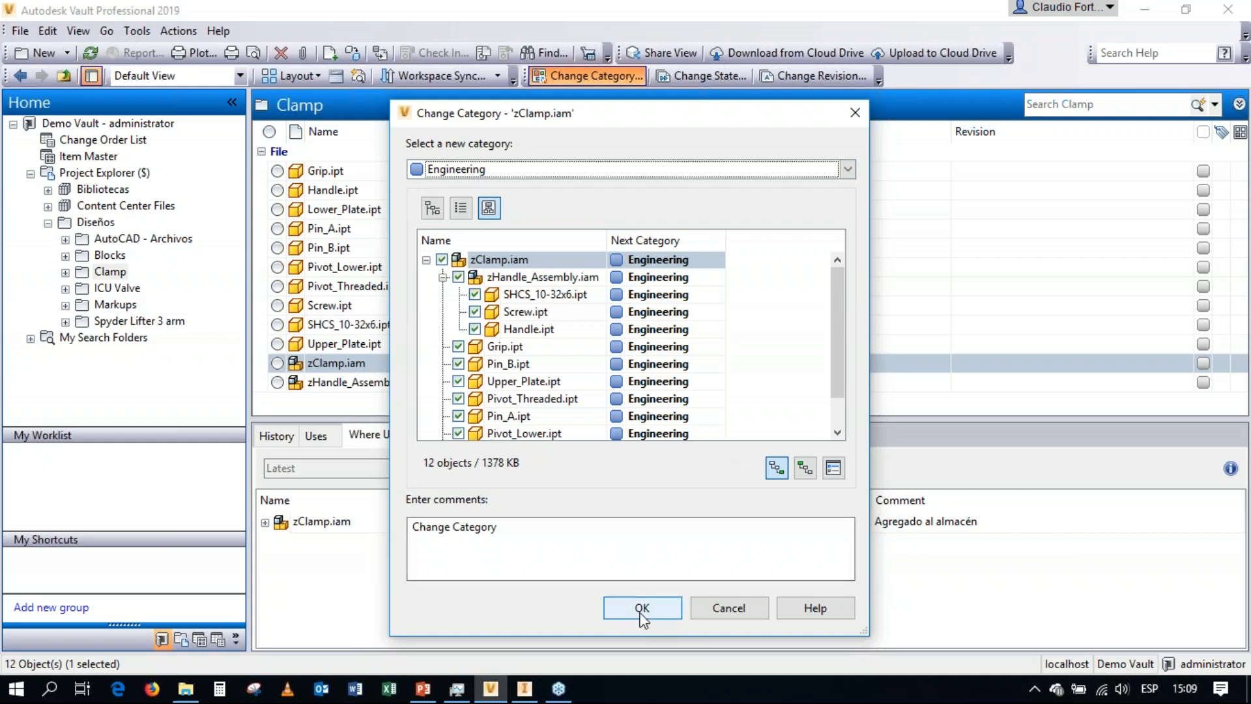
pyautogui.click(501, 526)
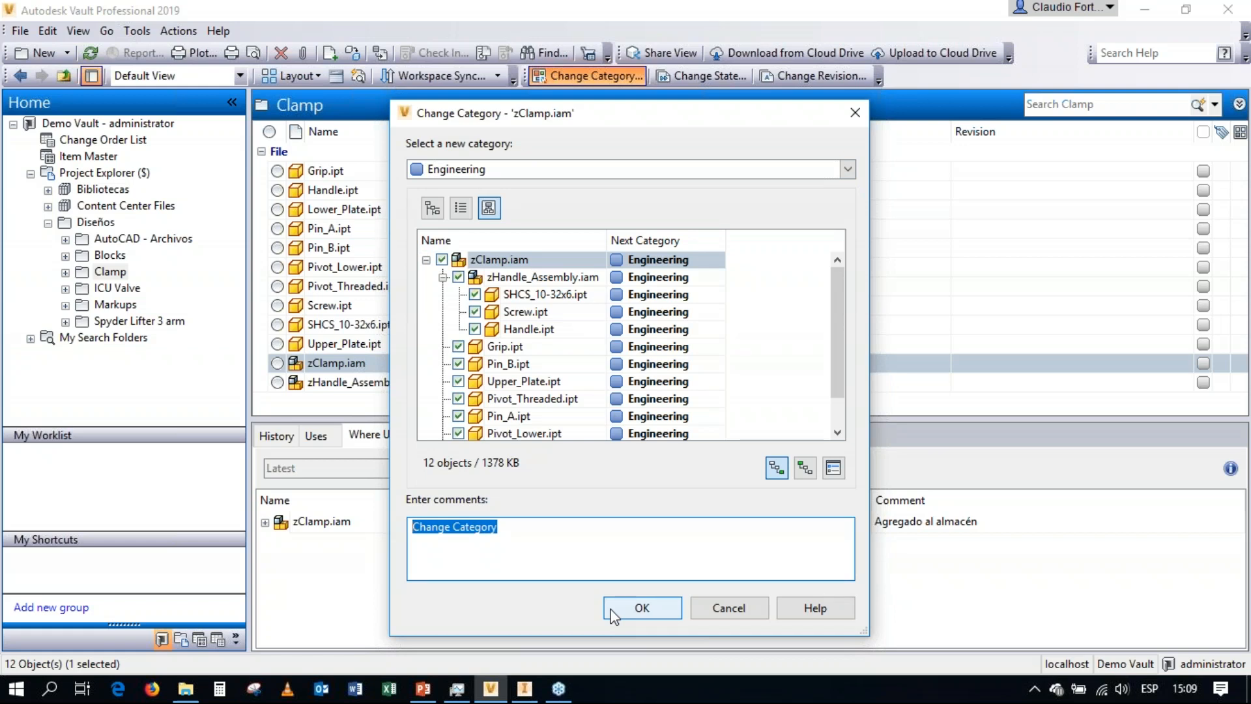
pyautogui.click(641, 607)
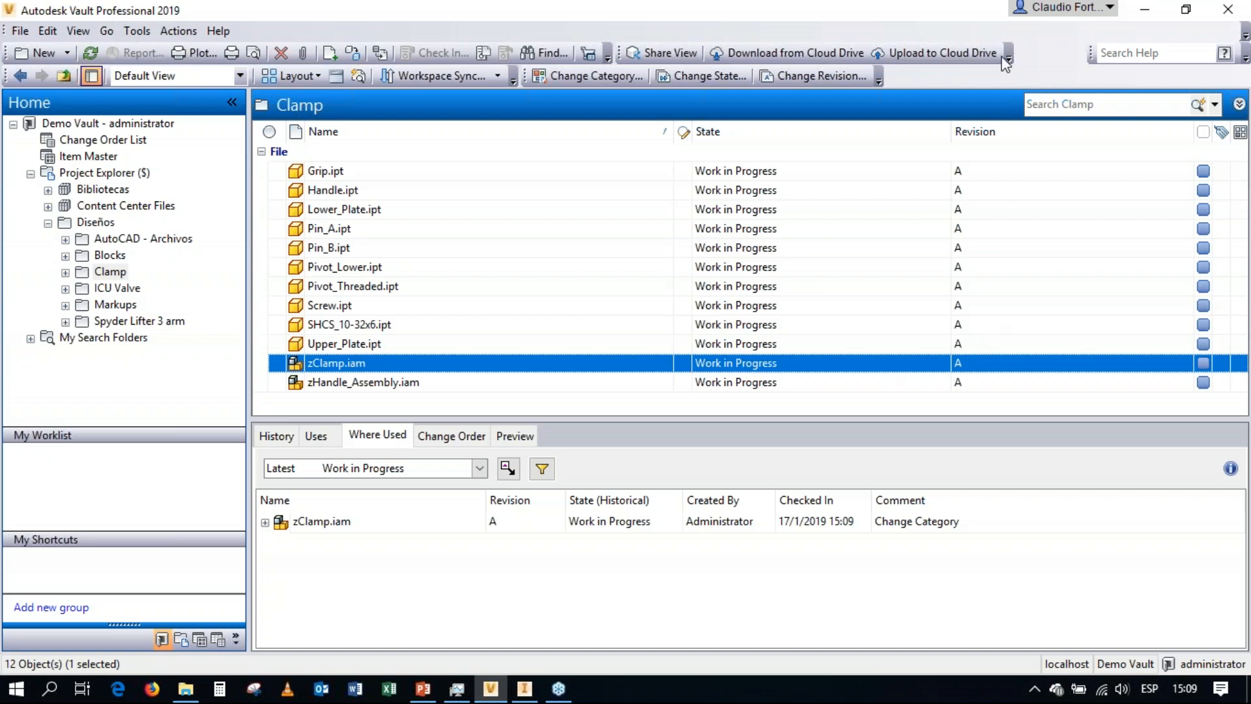
pyautogui.click(980, 59)
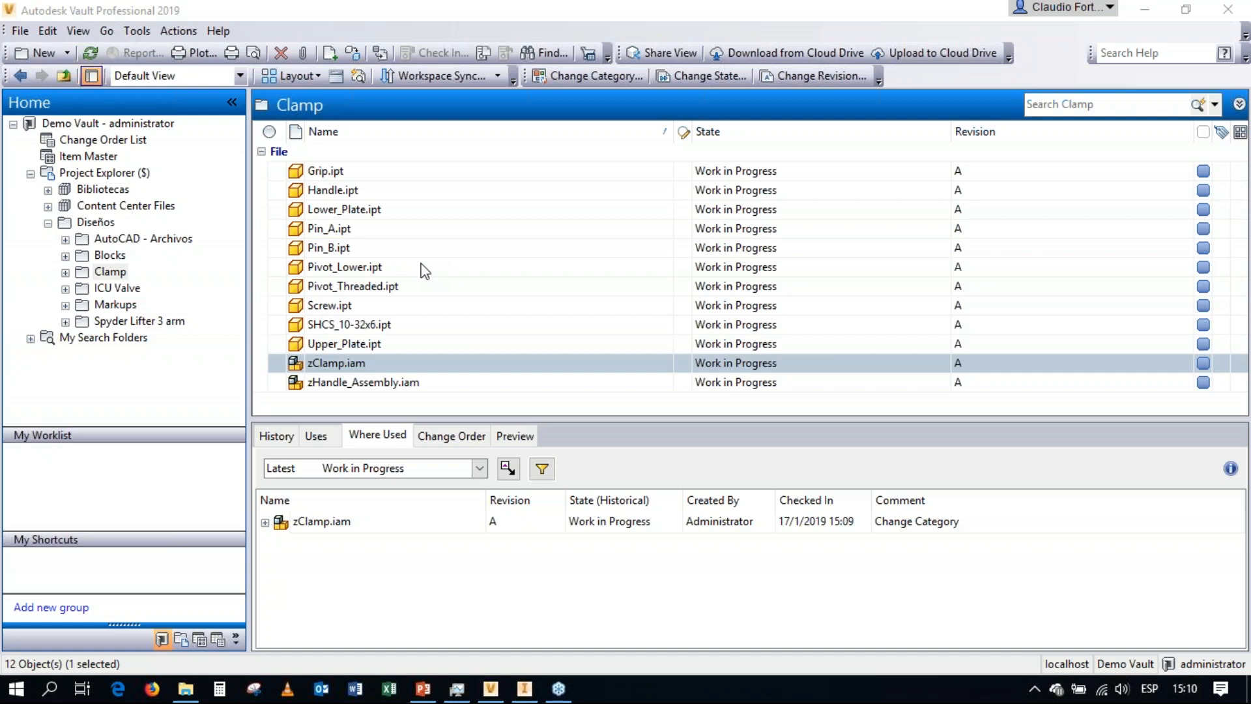
# Change the lifecycle state of zClamp.iam and all its child components to Released with the comment "RELEASED FOR PRODUCTION".
pyautogui.rightClick(364, 366)
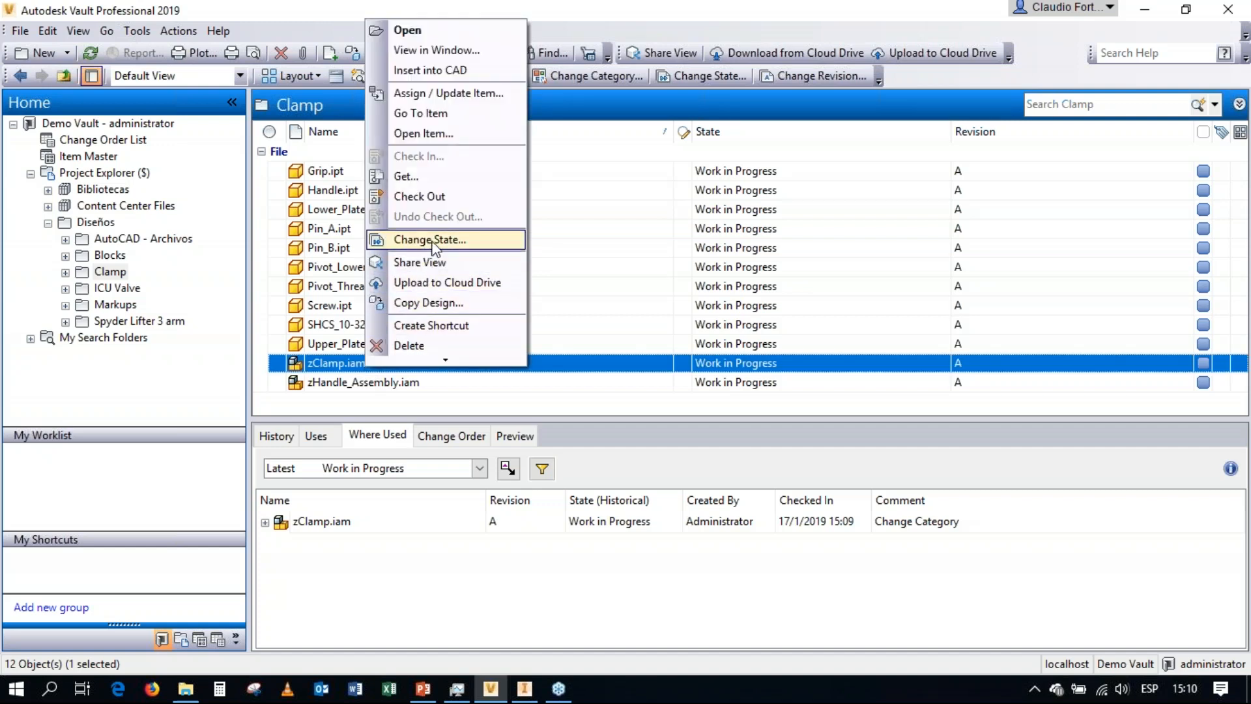
pyautogui.click(430, 240)
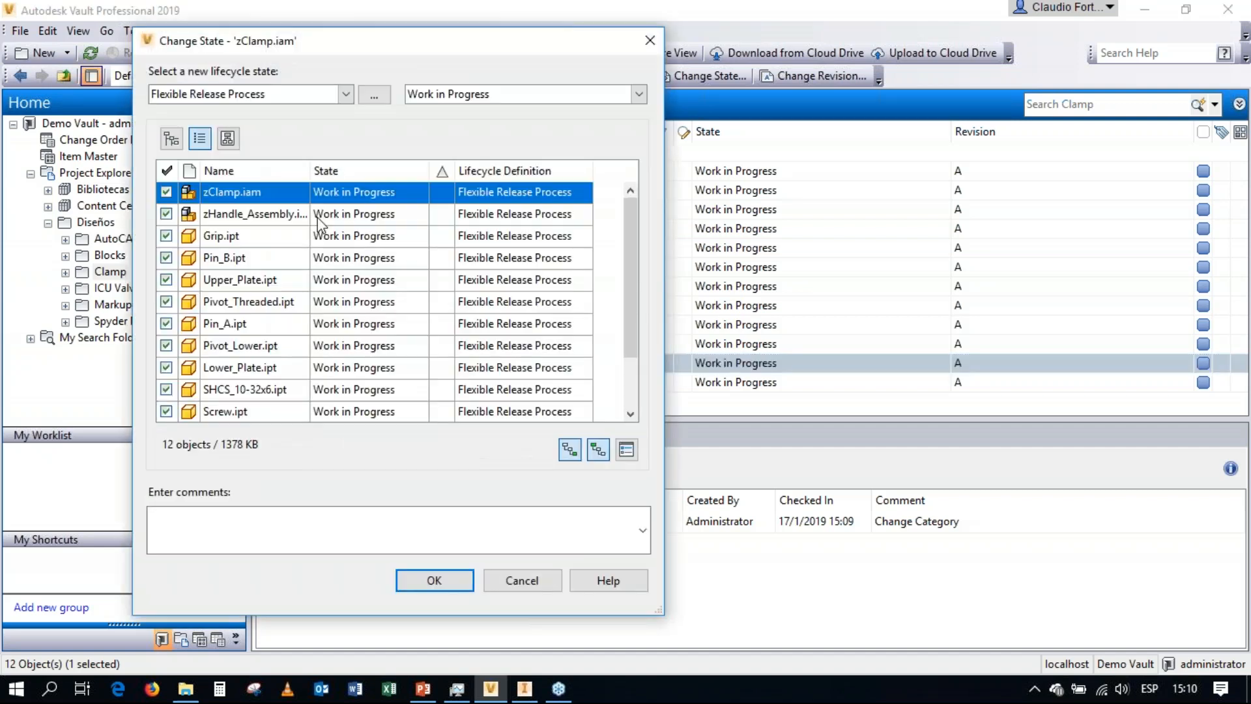
pyautogui.moveTo(628, 237); pyautogui.dragTo(666, 310)
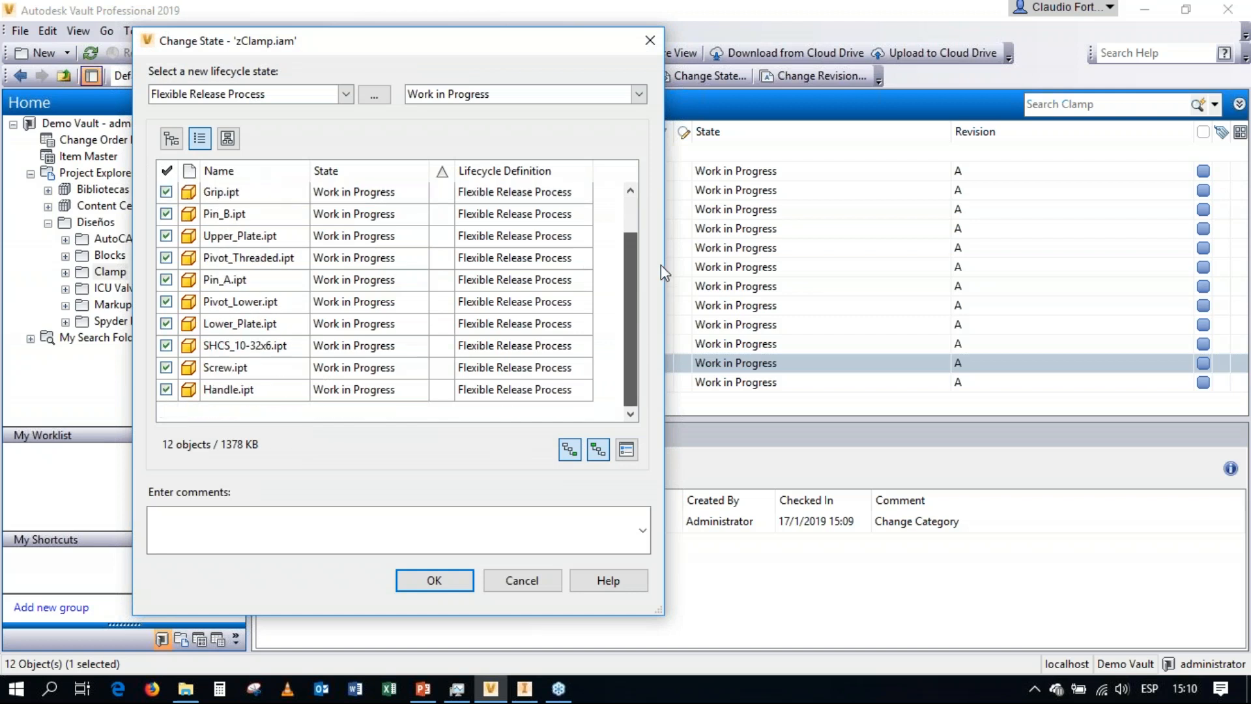
pyautogui.moveTo(660, 264); pyautogui.dragTo(651, 218)
pyautogui.scroll(-1, 346, 384)
pyautogui.scroll(1, 352, 389)
pyautogui.click(639, 96)
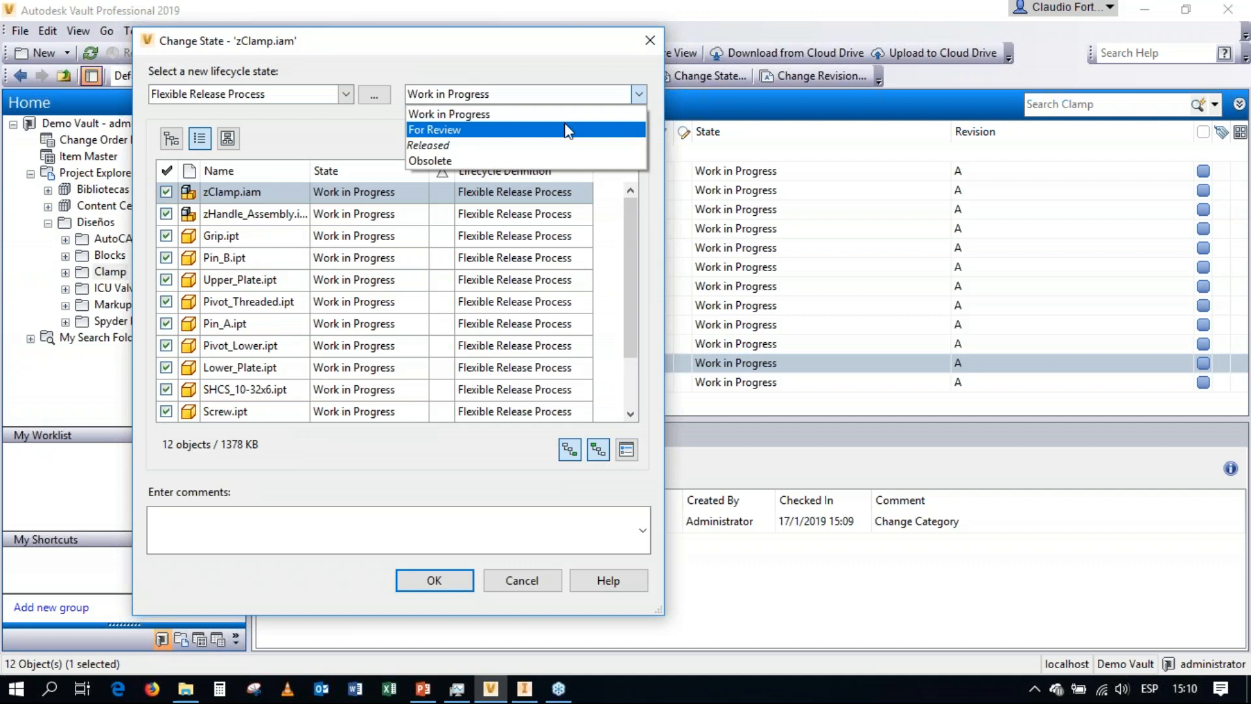
pyautogui.click(544, 146)
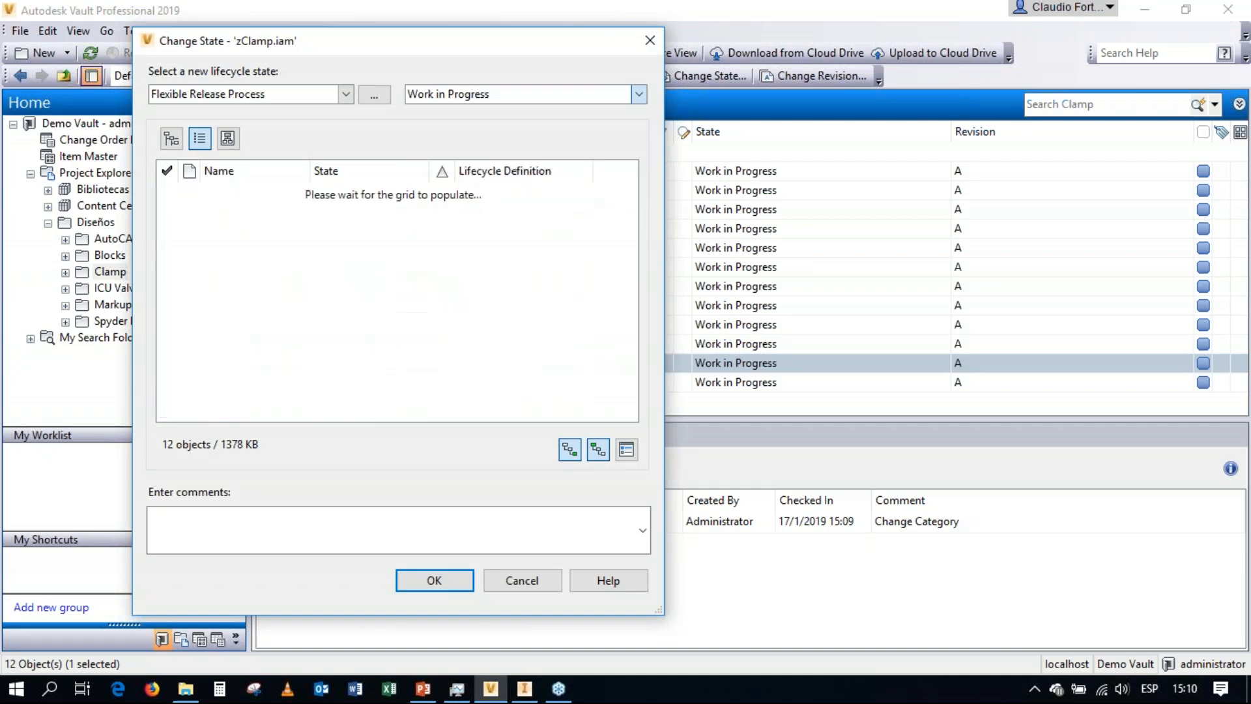
pyautogui.write('RELEASED FOR PRODUCTION')
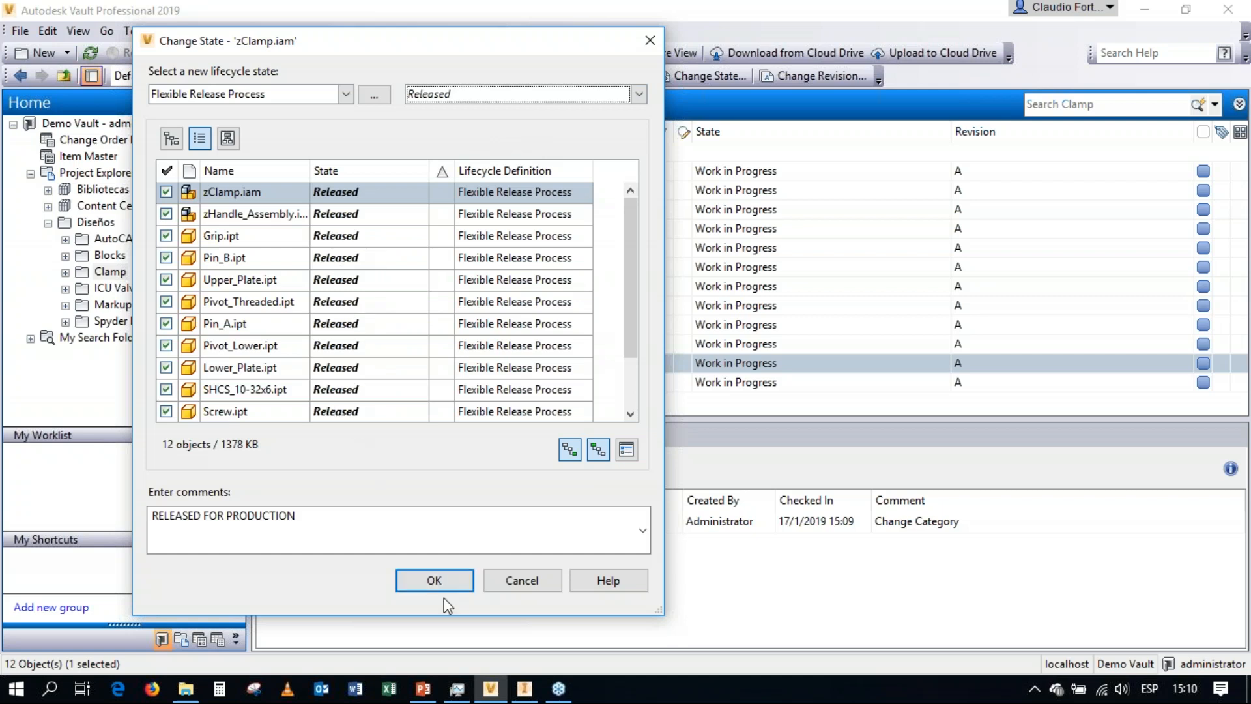
pyautogui.click(433, 580)
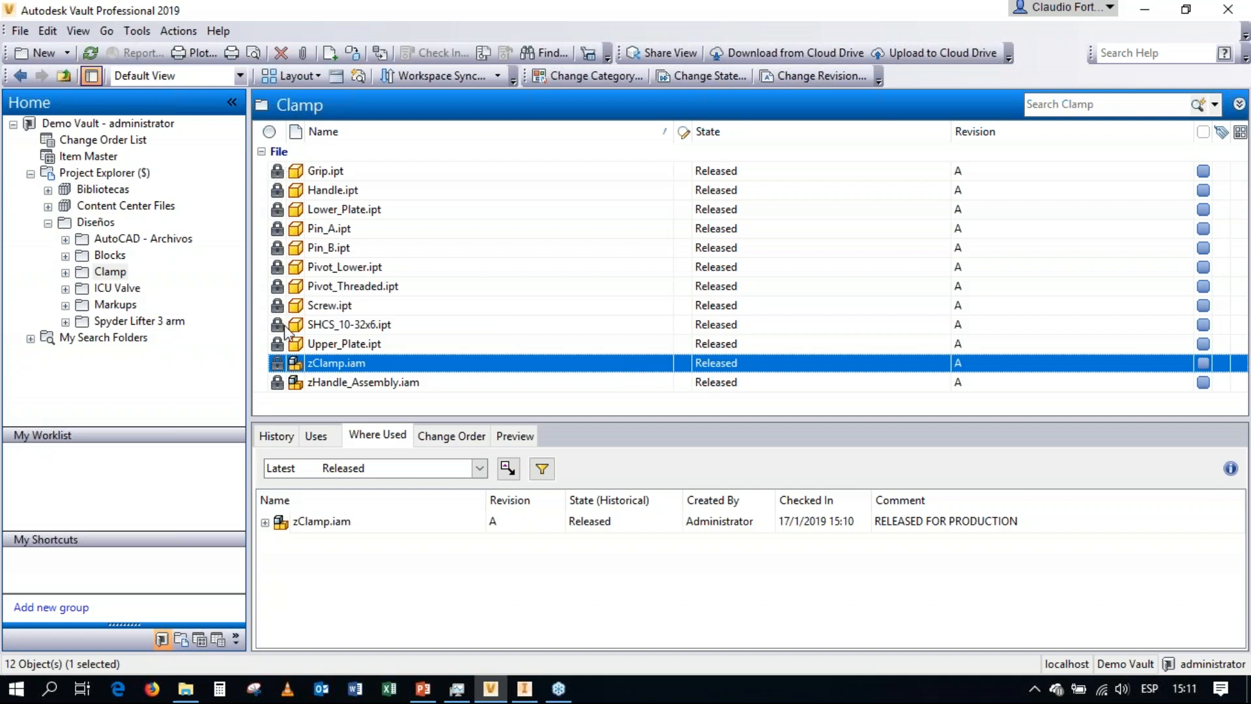
# Change only zClamp.iam, without its child components, to the Work in Progress state, keeping the default comment "Available for editing".
pyautogui.rightClick(415, 364)
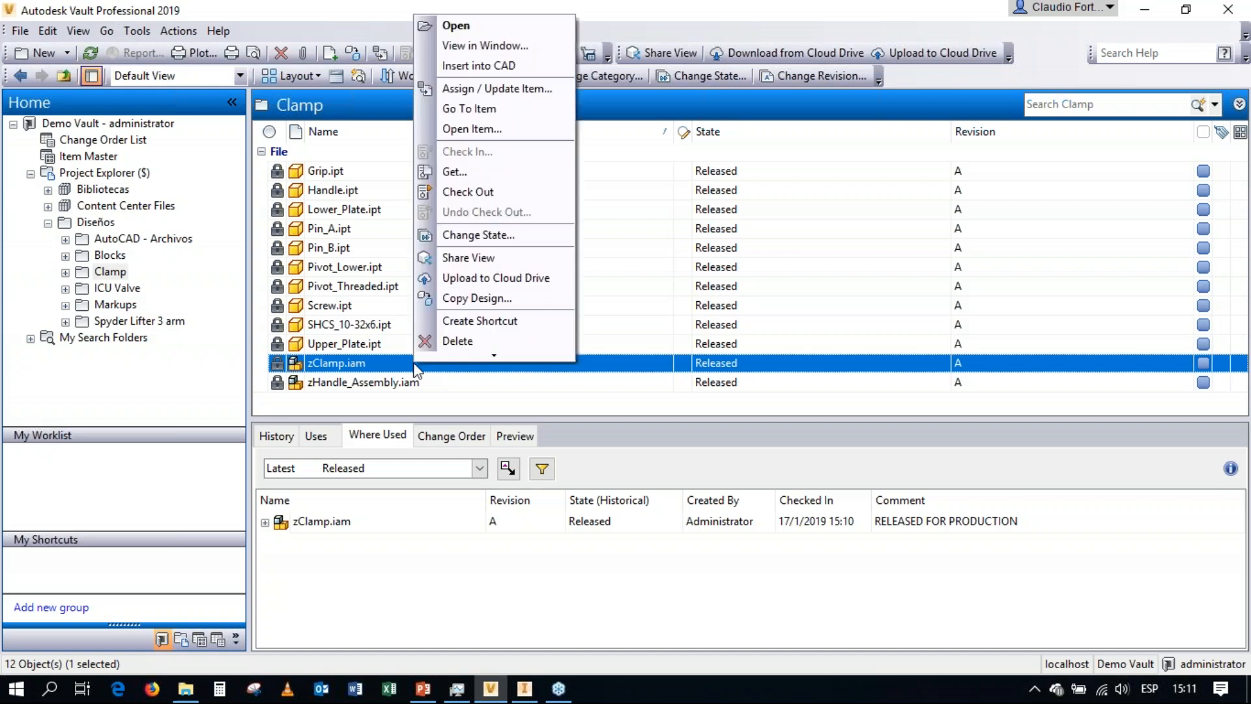
pyautogui.click(470, 235)
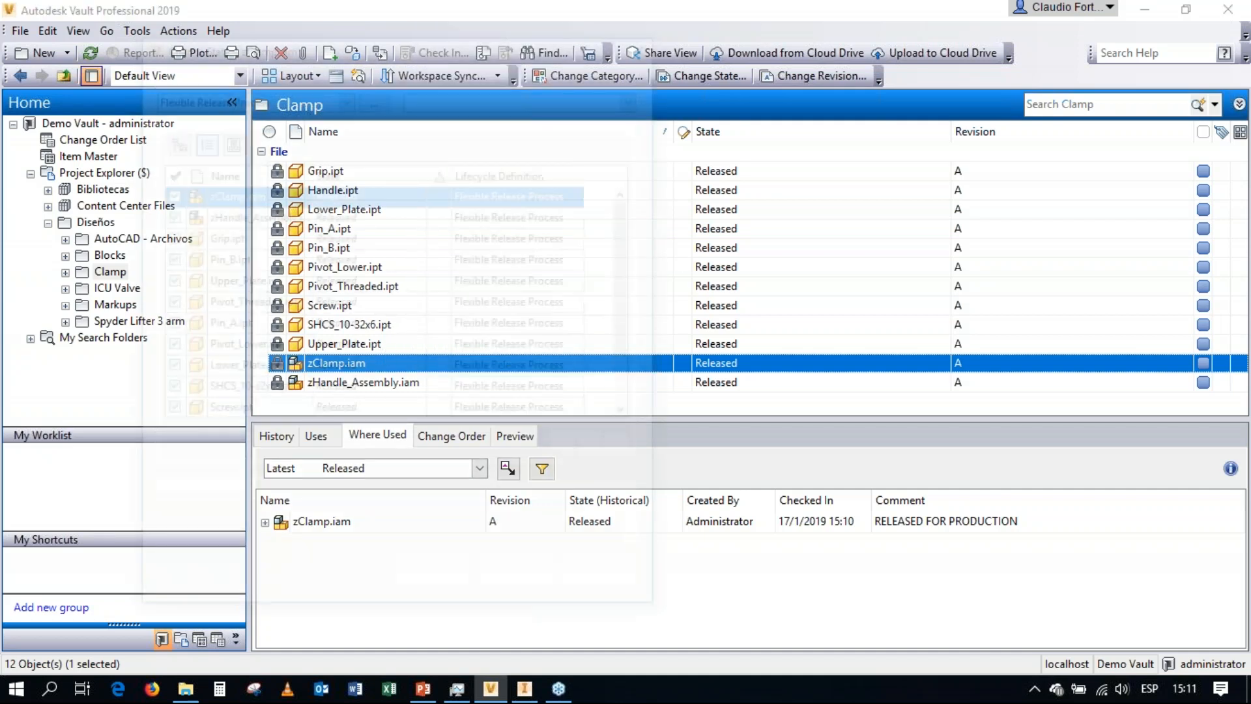
pyautogui.click(569, 449)
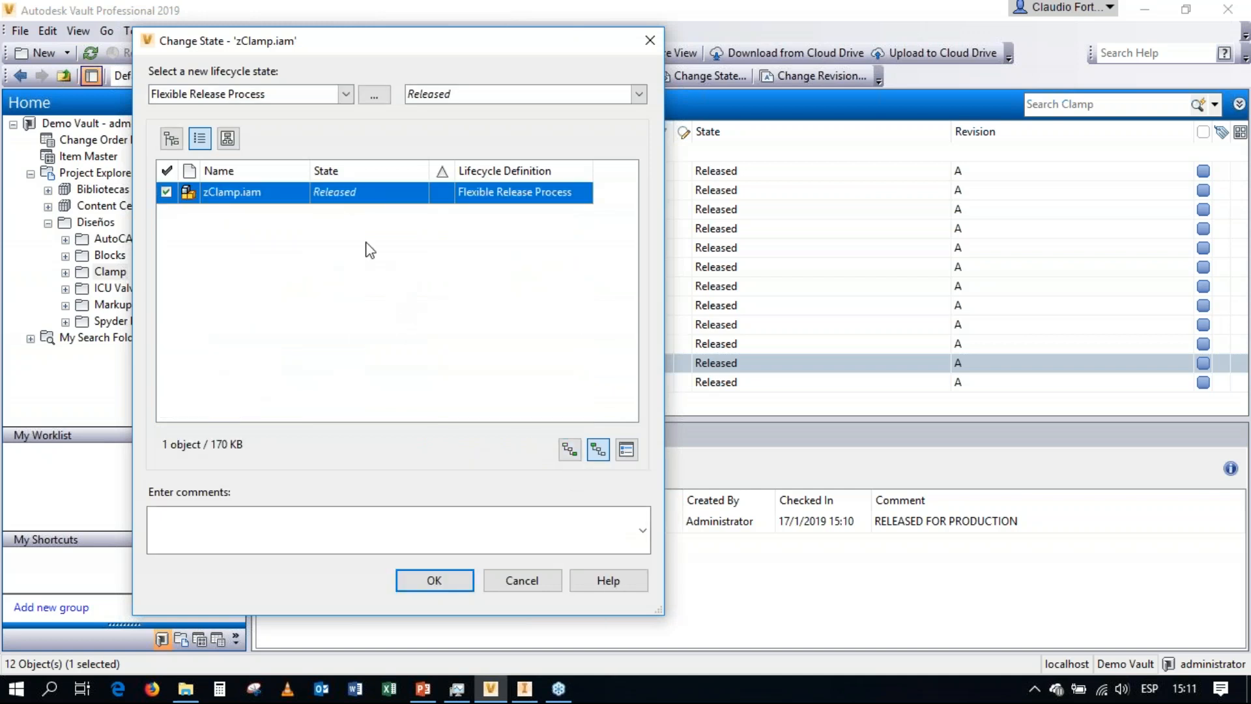
pyautogui.click(638, 95)
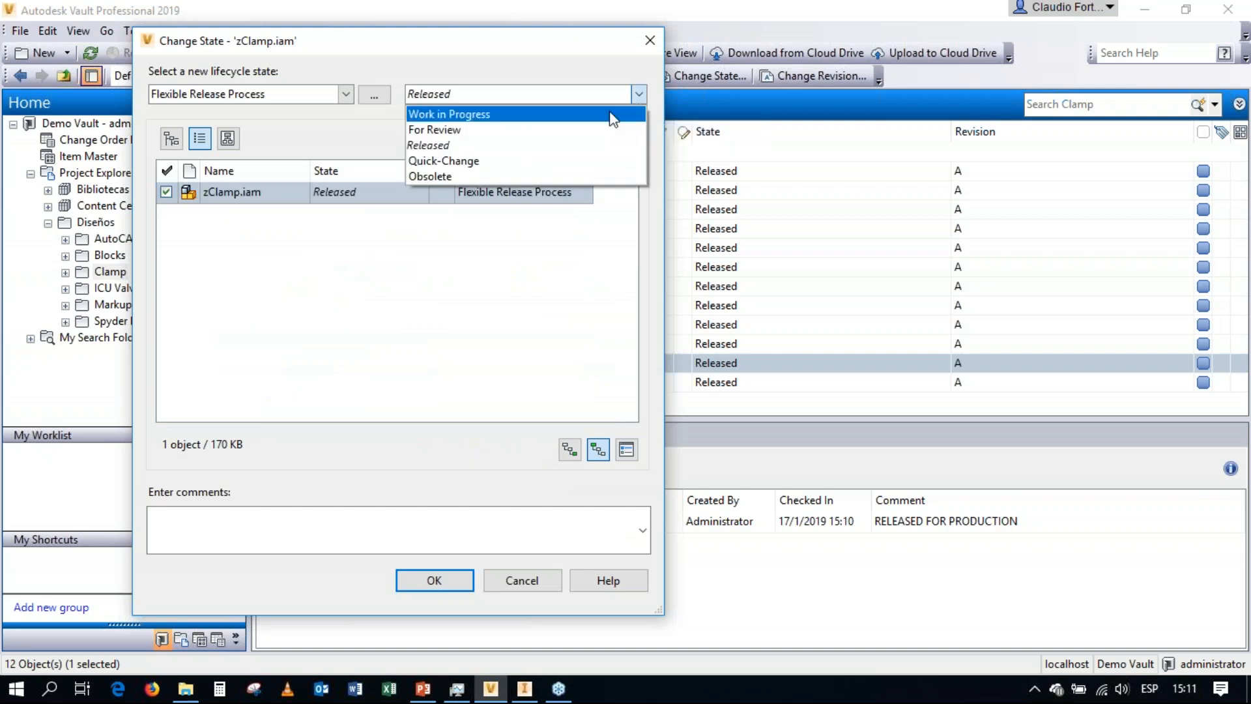
pyautogui.click(540, 126)
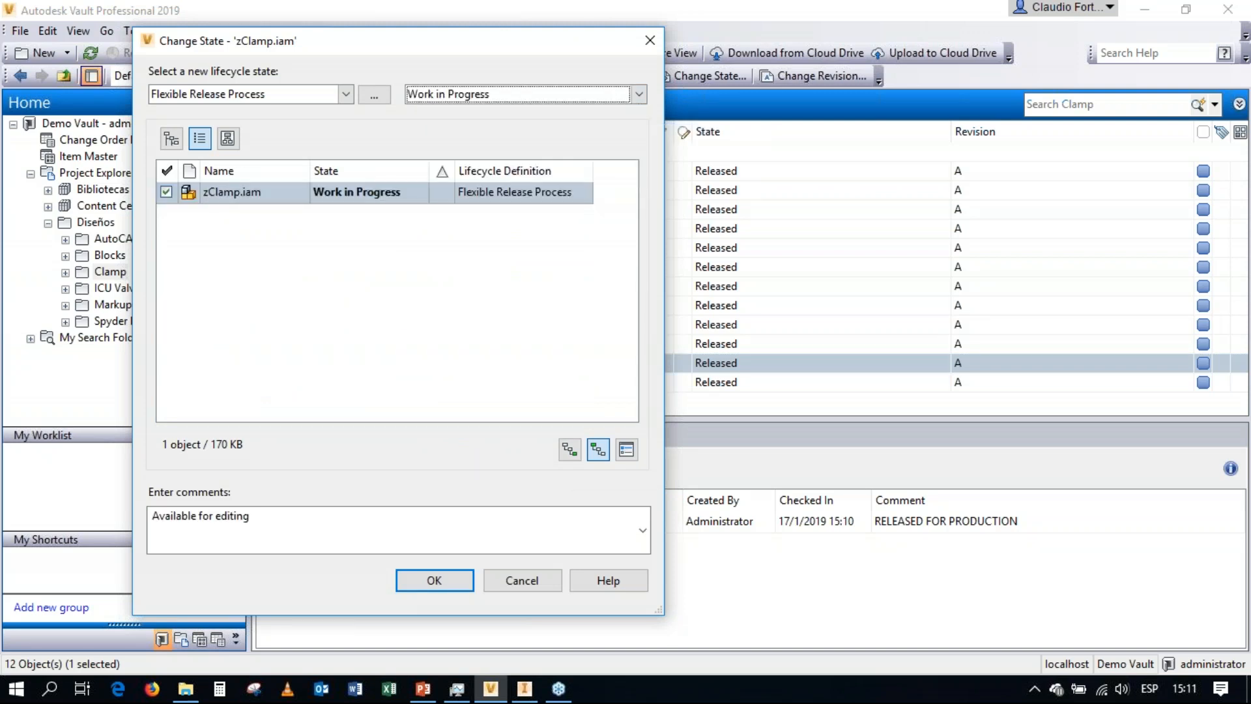
pyautogui.click(442, 577)
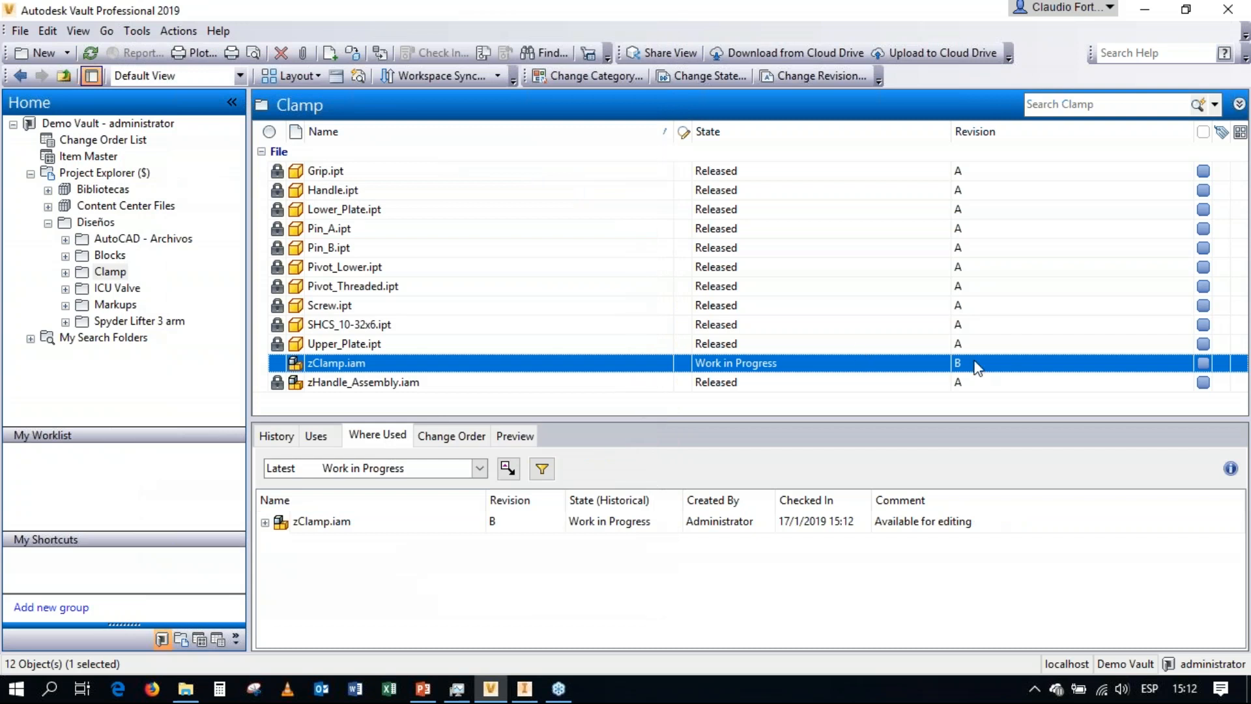
pyautogui.click(1229, 267)
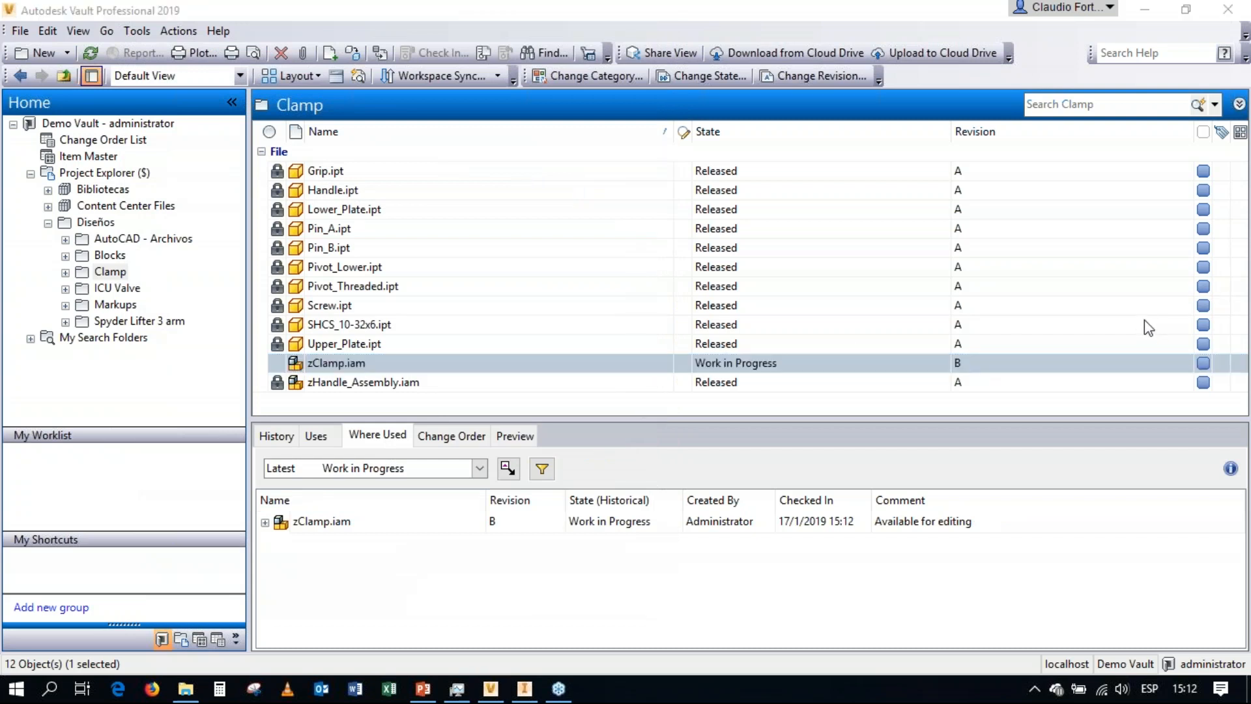
pyautogui.moveTo(972, 353)
pyautogui.mouseDown()
pyautogui.moveTo(936, 359)
pyautogui.moveTo(963, 370)
pyautogui.moveTo(970, 345)
pyautogui.moveTo(938, 348)
pyautogui.moveTo(965, 372)
pyautogui.moveTo(978, 353)
pyautogui.mouseUp()
pyautogui.moveTo(266, 357)
pyautogui.mouseDown()
pyautogui.moveTo(280, 368)
pyautogui.moveTo(293, 352)
pyautogui.moveTo(267, 355)
pyautogui.moveTo(289, 366)
pyautogui.mouseUp()
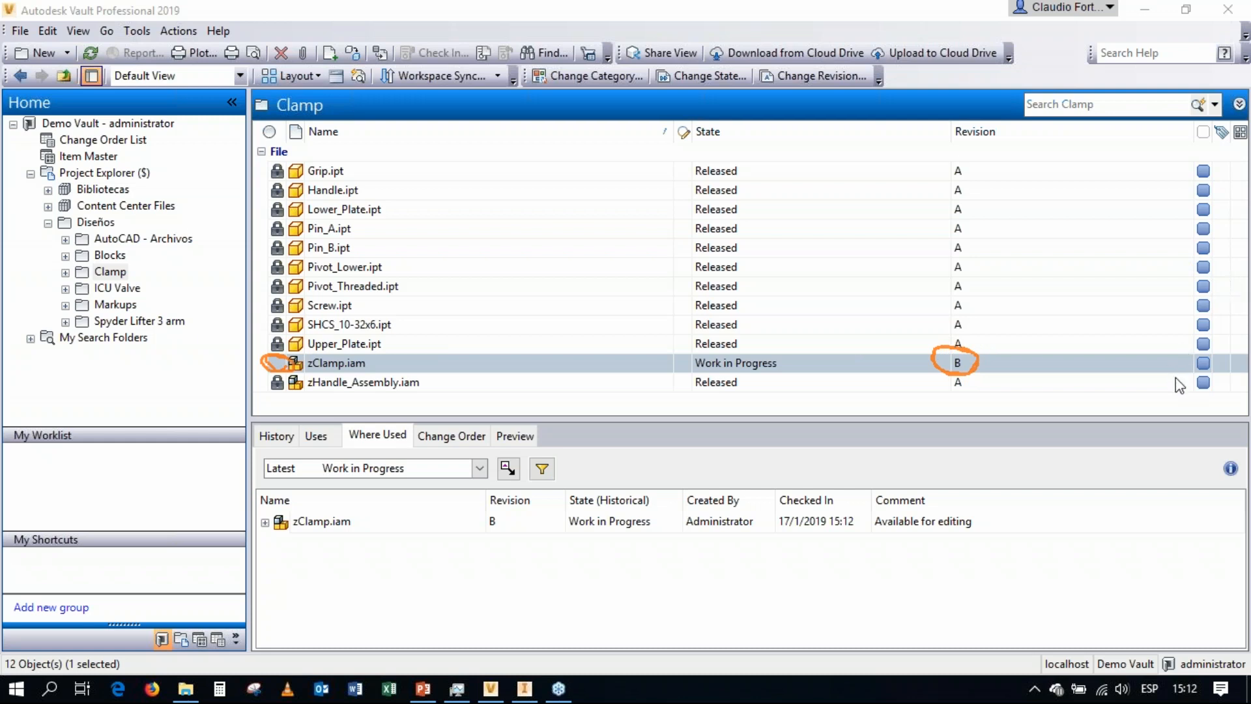
pyautogui.click(1173, 400)
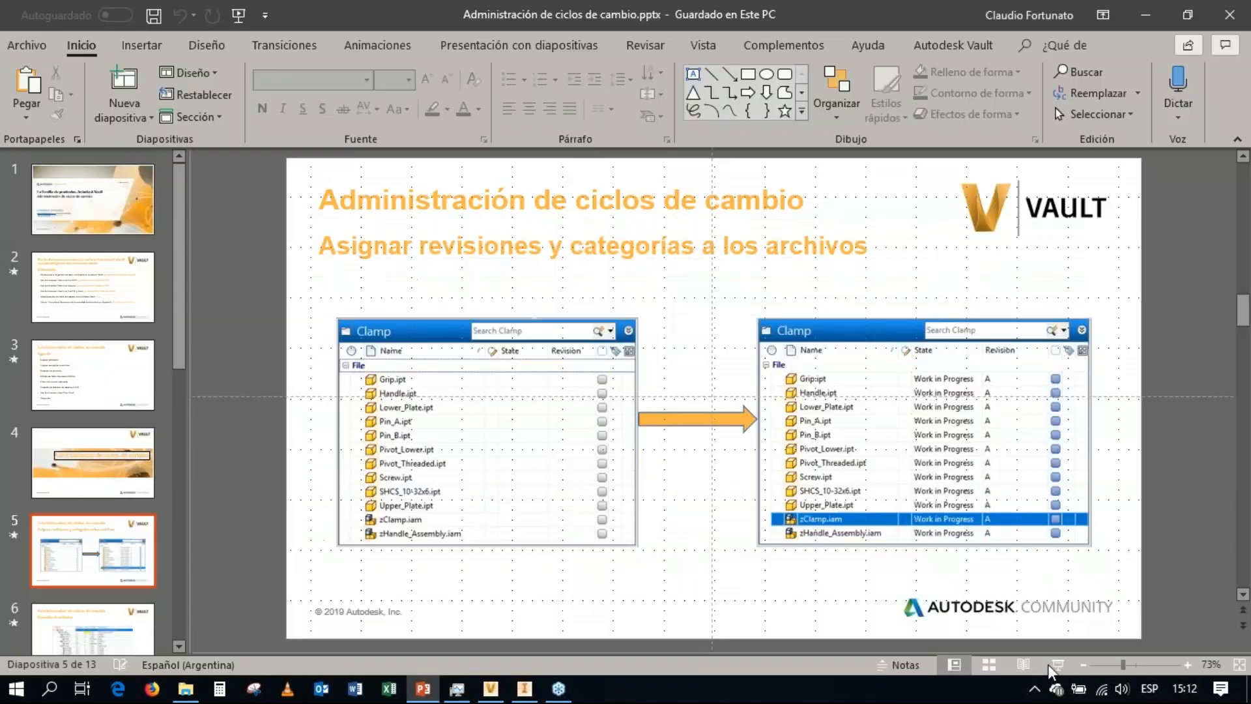
pyautogui.click(1057, 669)
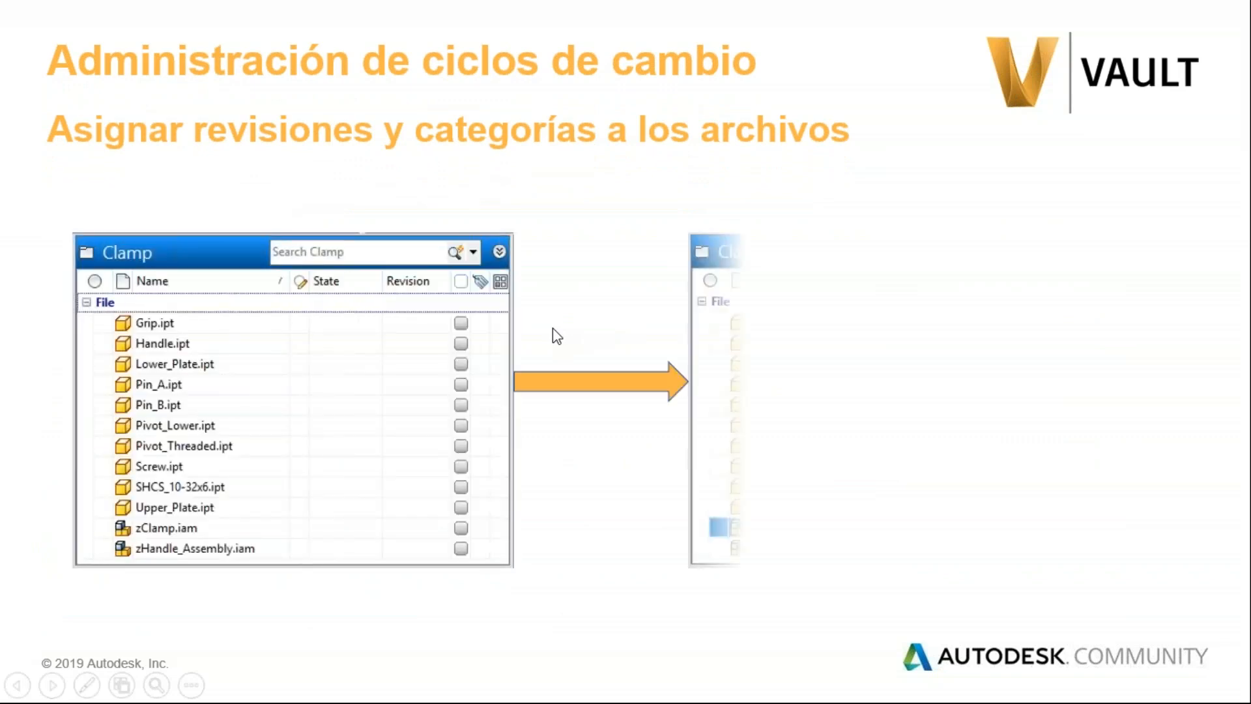
pyautogui.click(552, 327)
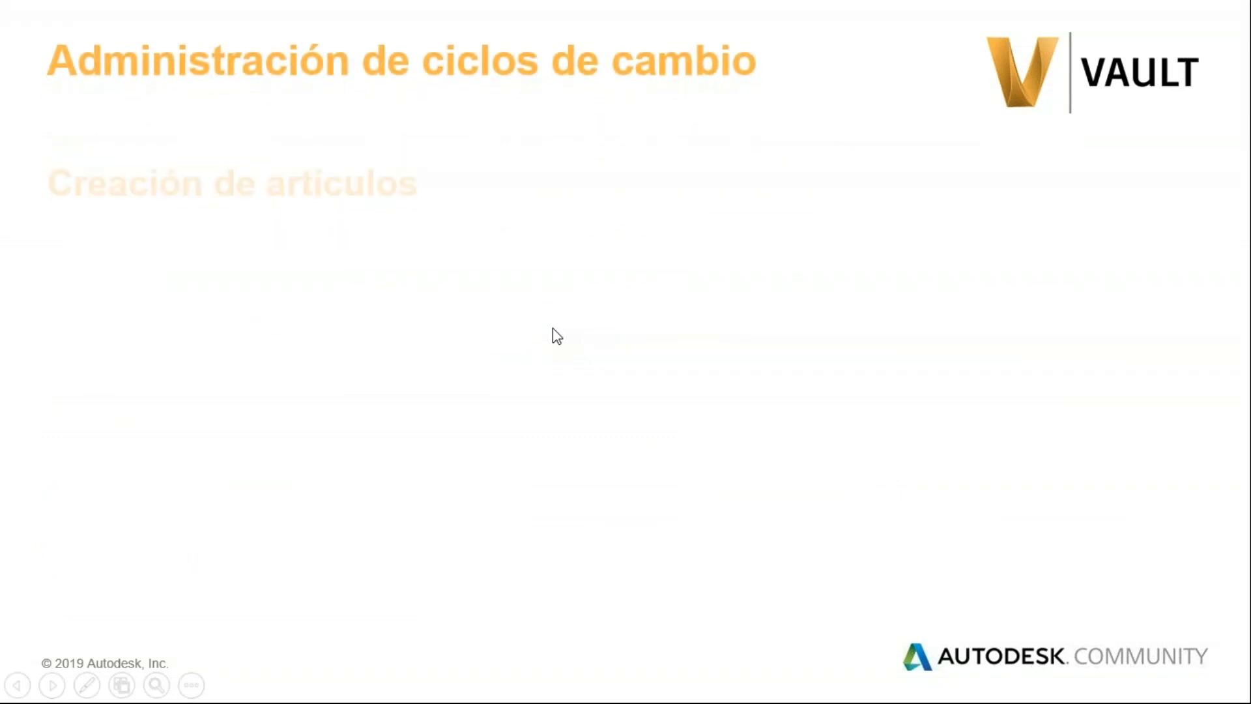
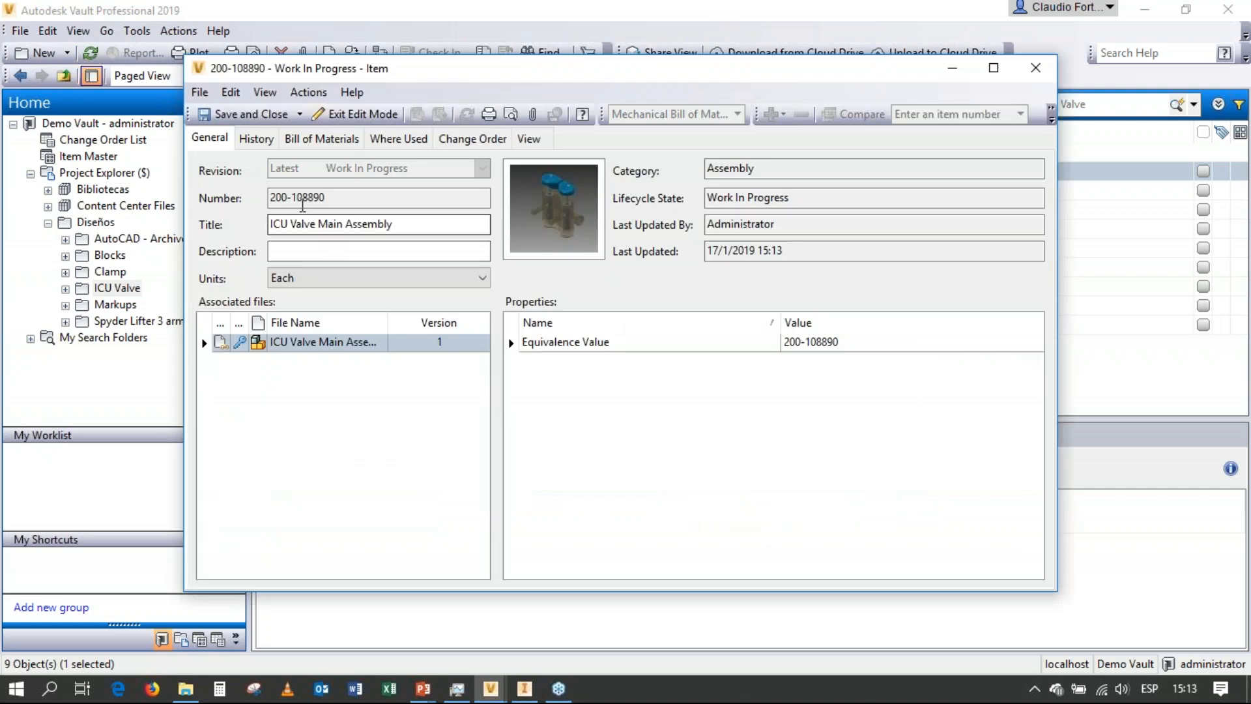
# Turn on all five first-level component rows in the bill of materials of the ICU Valve Main Assembly item.
pyautogui.click(290, 198)
pyautogui.doubleClick(290, 197)
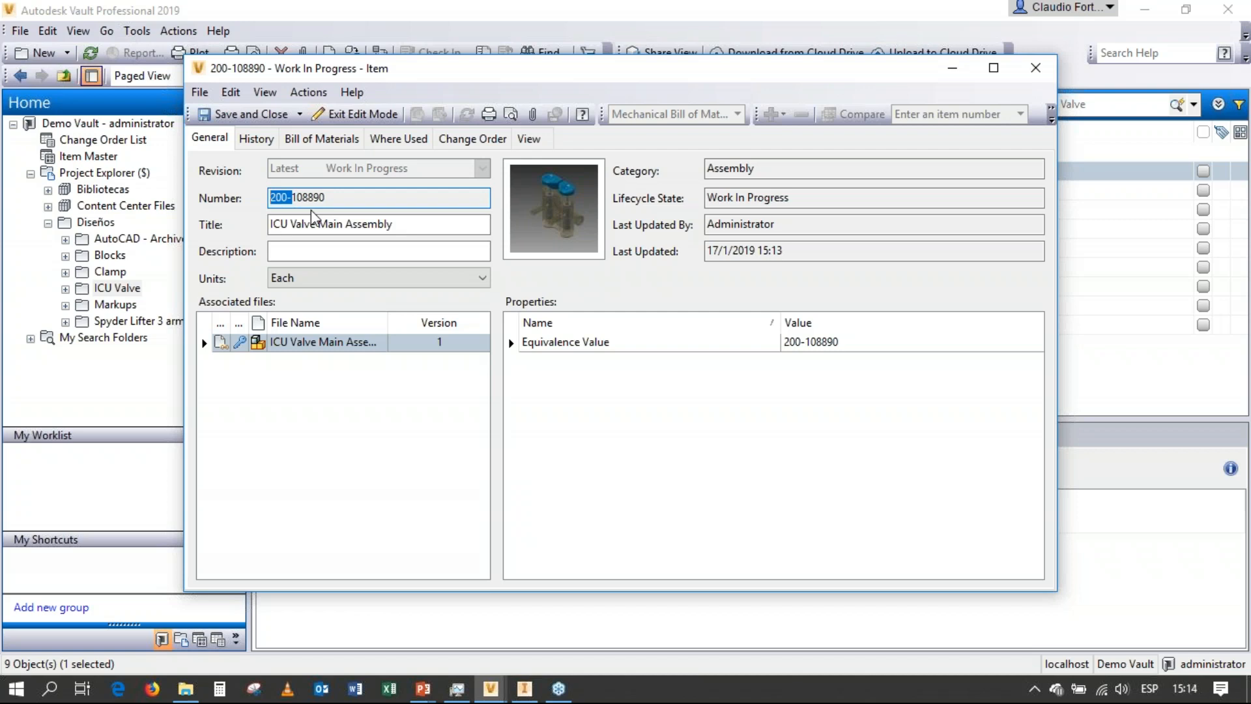
pyautogui.click(312, 142)
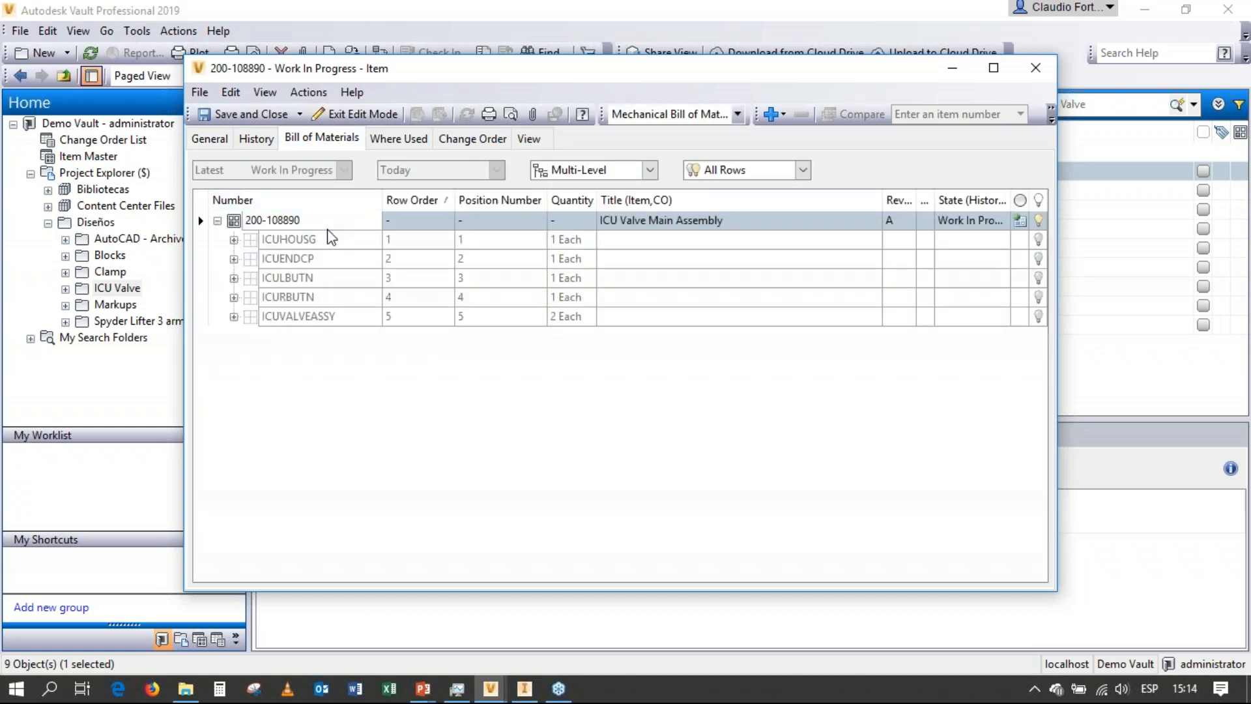
pyautogui.click(337, 244)
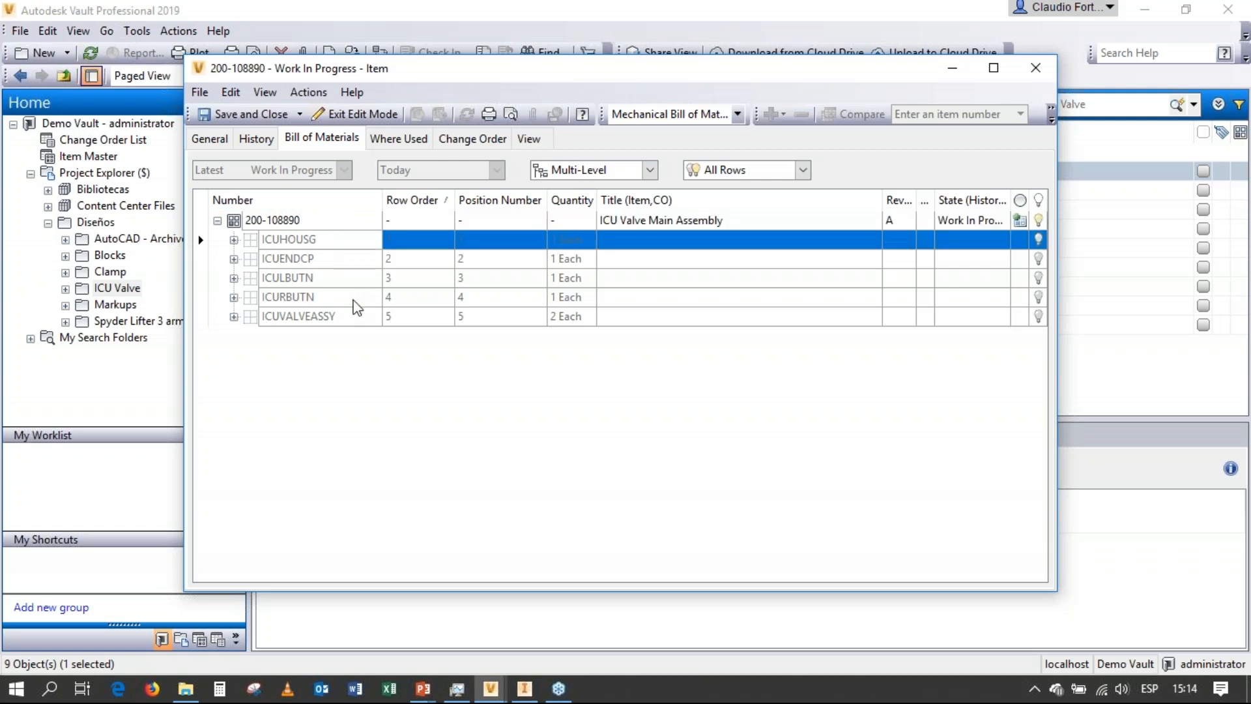
pyautogui.keyDown('shift'); pyautogui.click(357, 319); pyautogui.keyUp('shift')
pyautogui.rightClick(358, 318)
pyautogui.press('Escape')
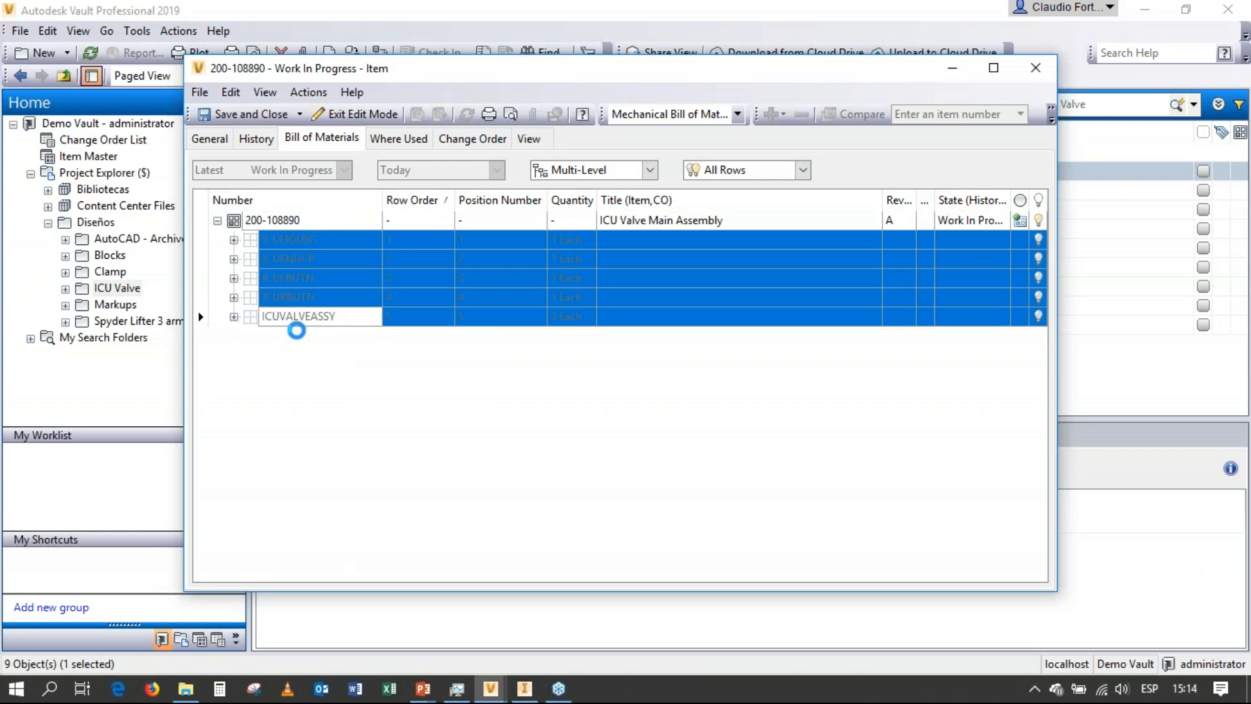
# Expand the ICUVALVEASSY row and turn on its three child rows ICUVALVE, ICUORING and ICUSPRNG.
pyautogui.click(233, 316)
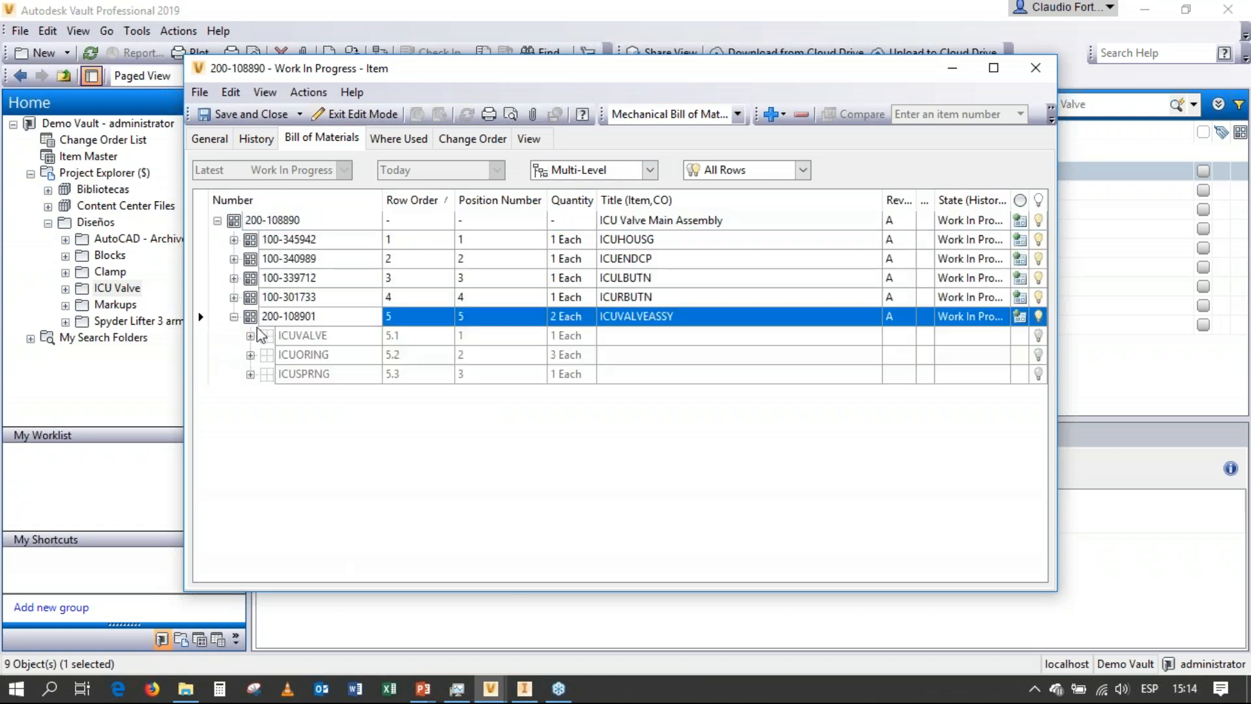
pyautogui.click(314, 338)
pyautogui.keyDown('shift'); pyautogui.click(312, 374); pyautogui.keyUp('shift')
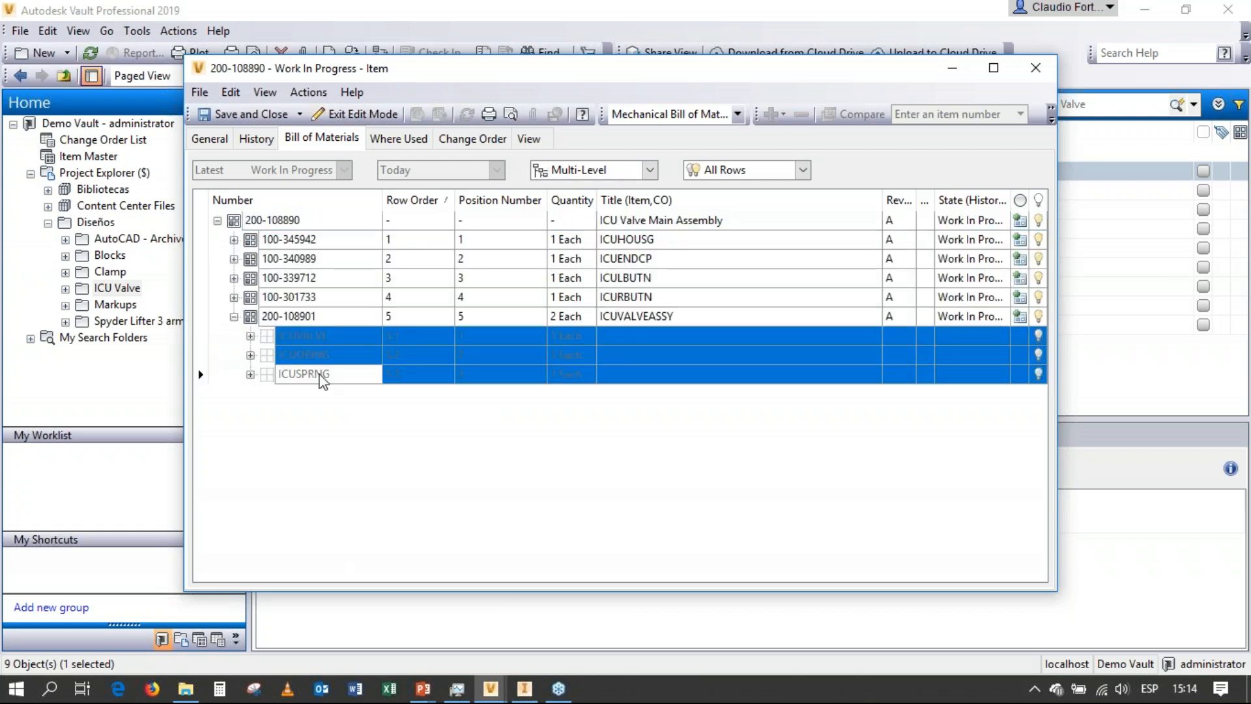
pyautogui.rightClick(319, 379)
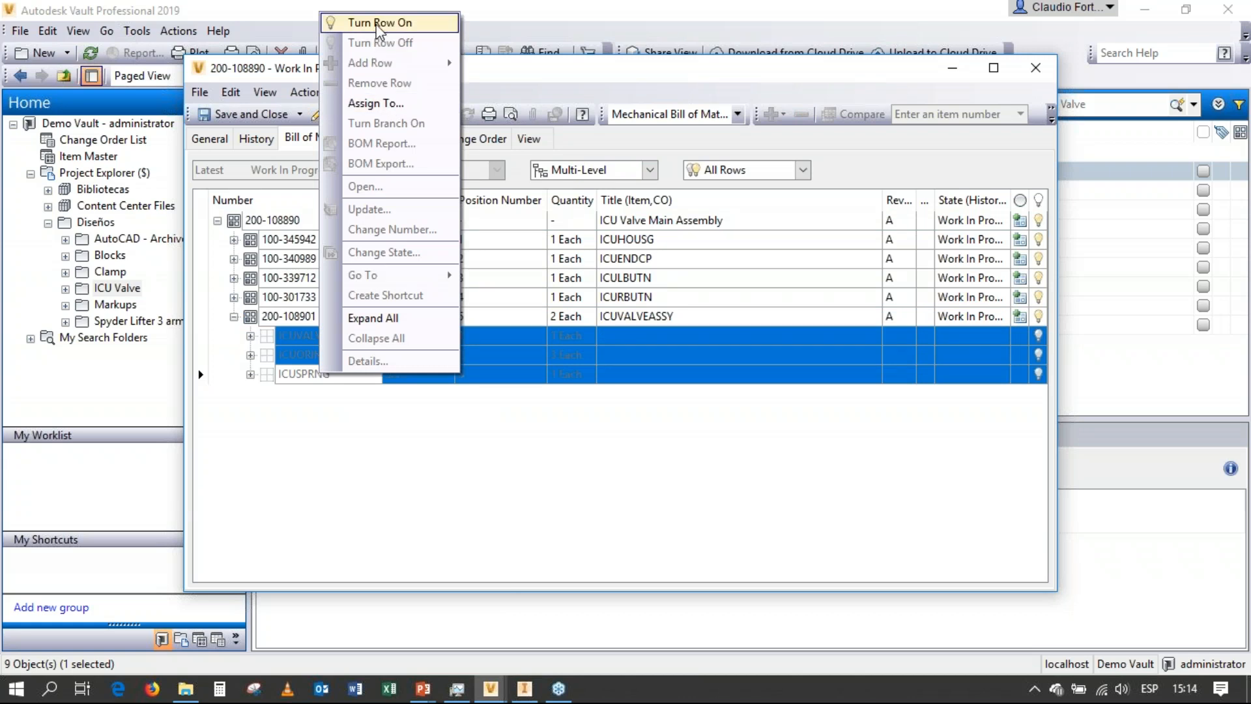
pyautogui.click(378, 24)
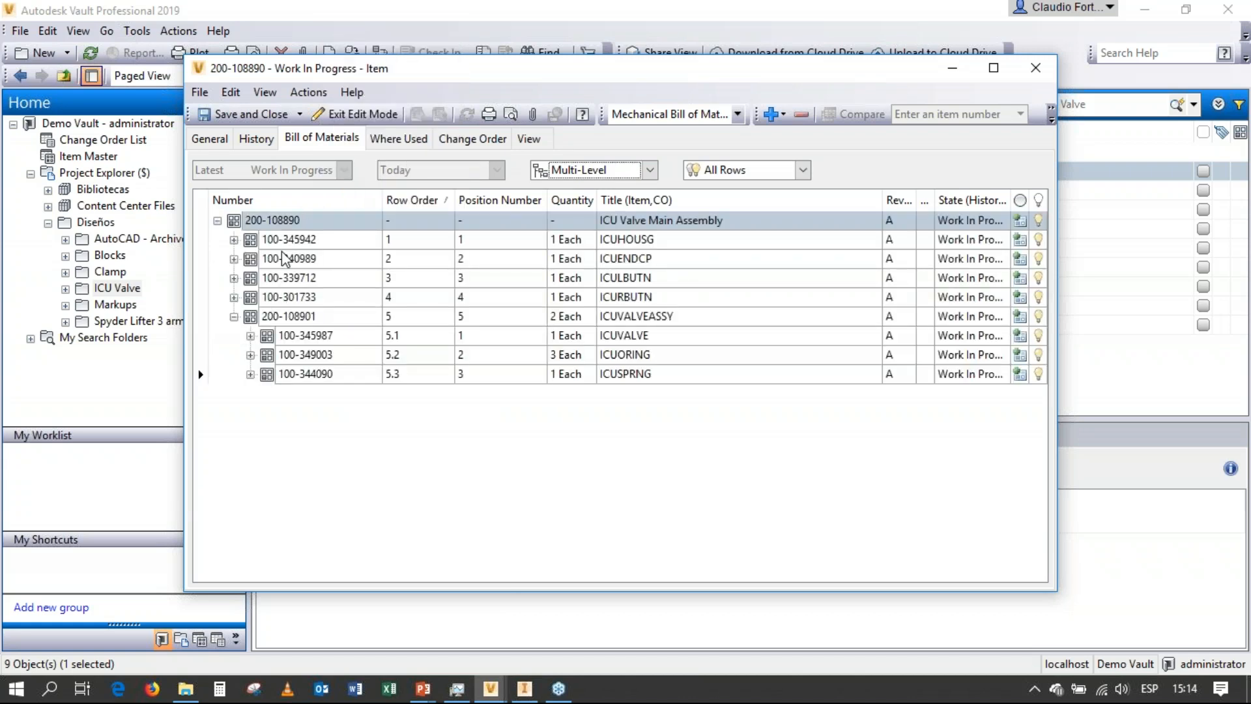
# Check the item numbers assigned to the component rows and save and close the ICU Valve Main Assembly item.
pyautogui.click(286, 241)
pyautogui.click(288, 258)
pyautogui.click(291, 277)
pyautogui.click(304, 297)
pyautogui.click(270, 241)
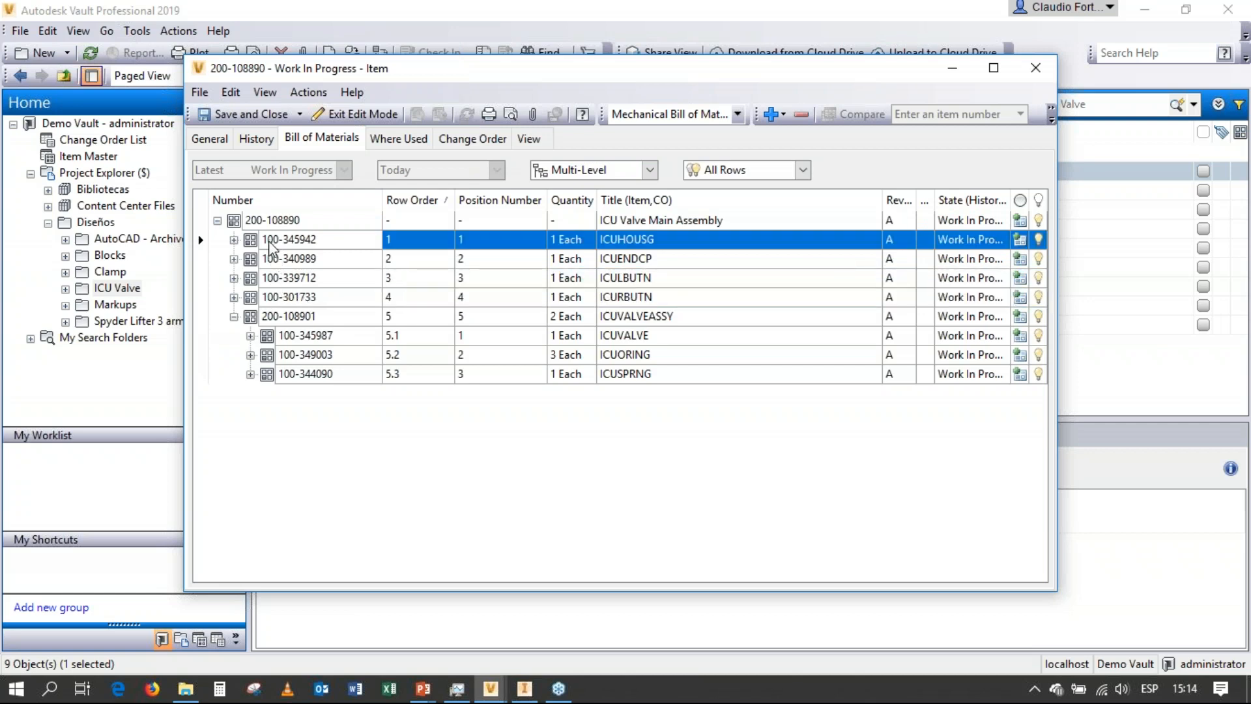
pyautogui.click(272, 319)
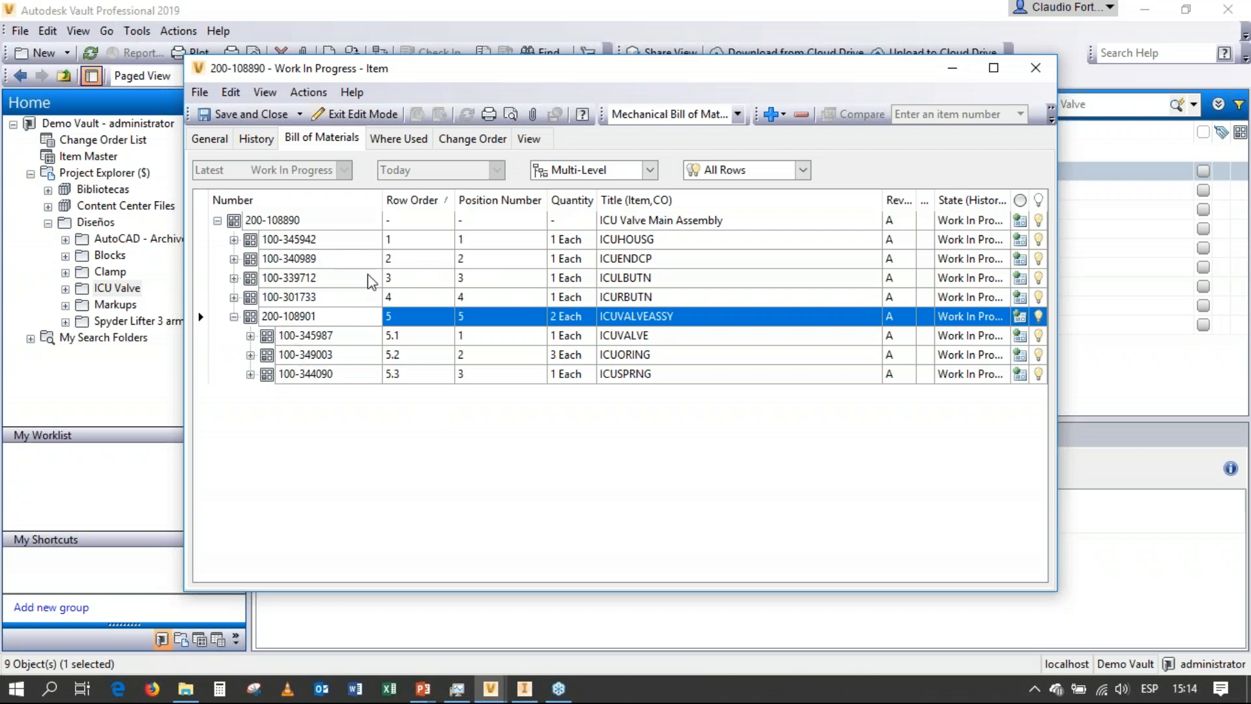
pyautogui.click(248, 118)
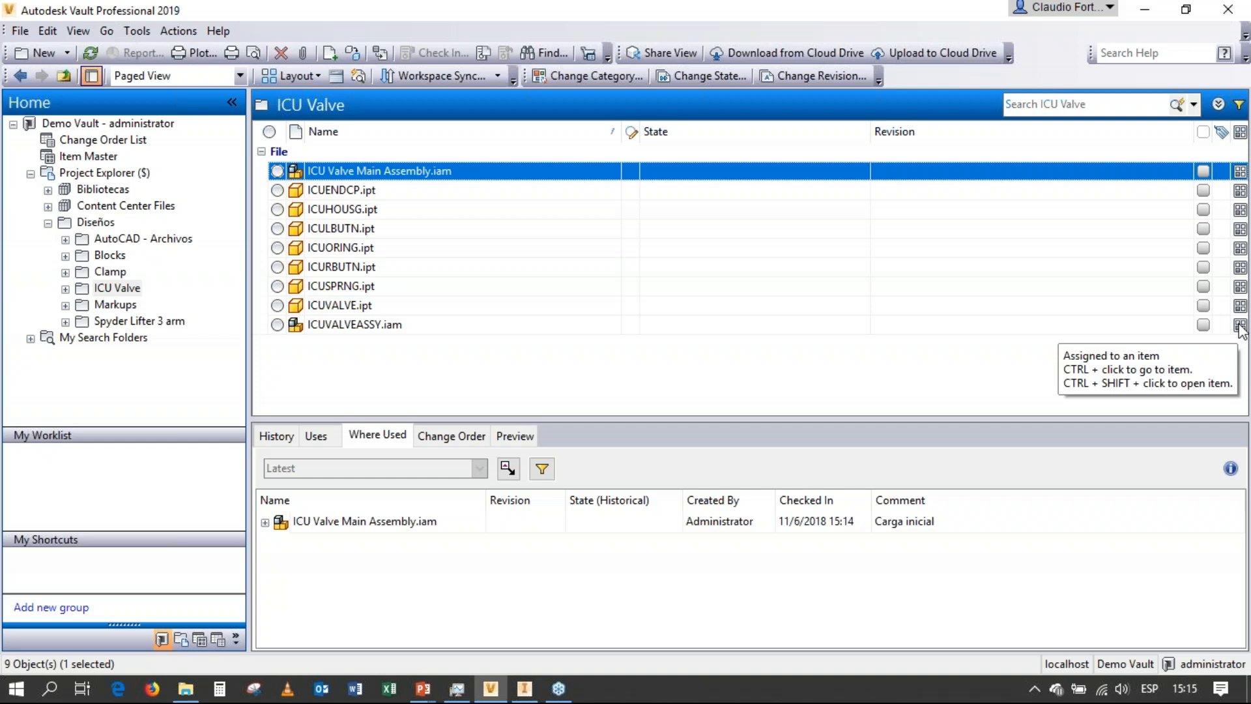
# Display the ICU Valve Main Assembly item's bill of materials in the Item Master, with the ICUVALVEASSY row expanded.
pyautogui.click(84, 157)
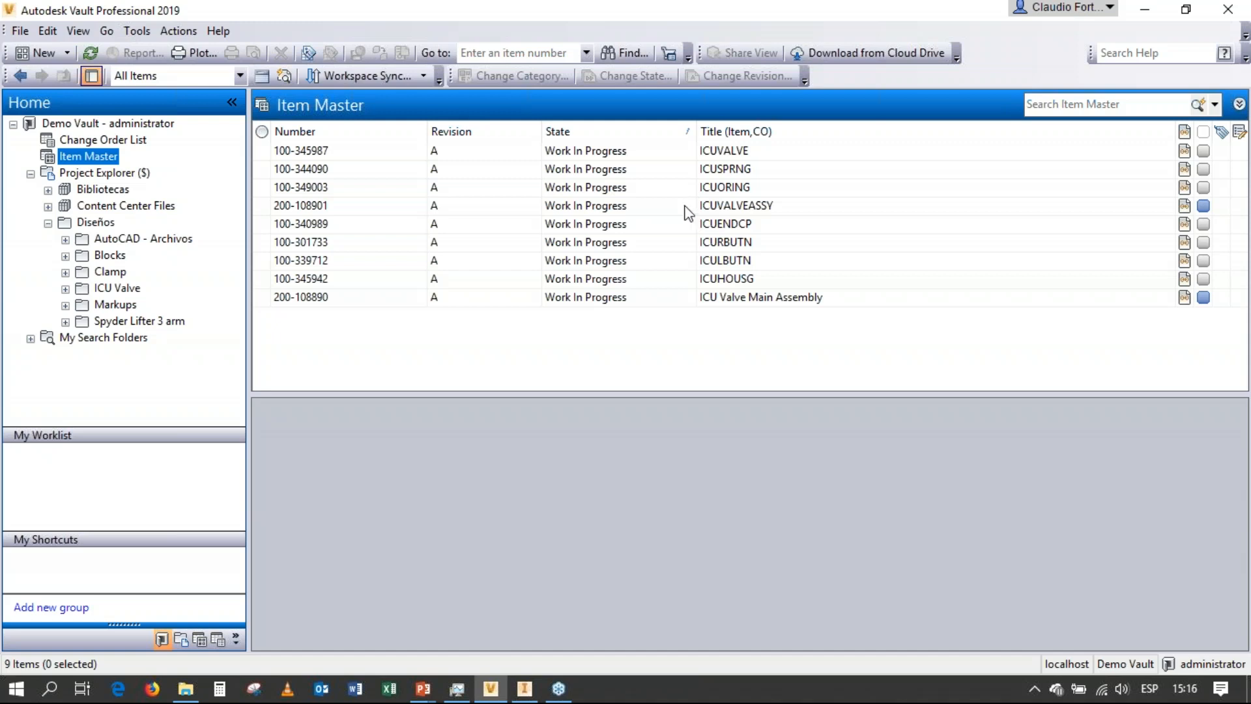
pyautogui.click(615, 298)
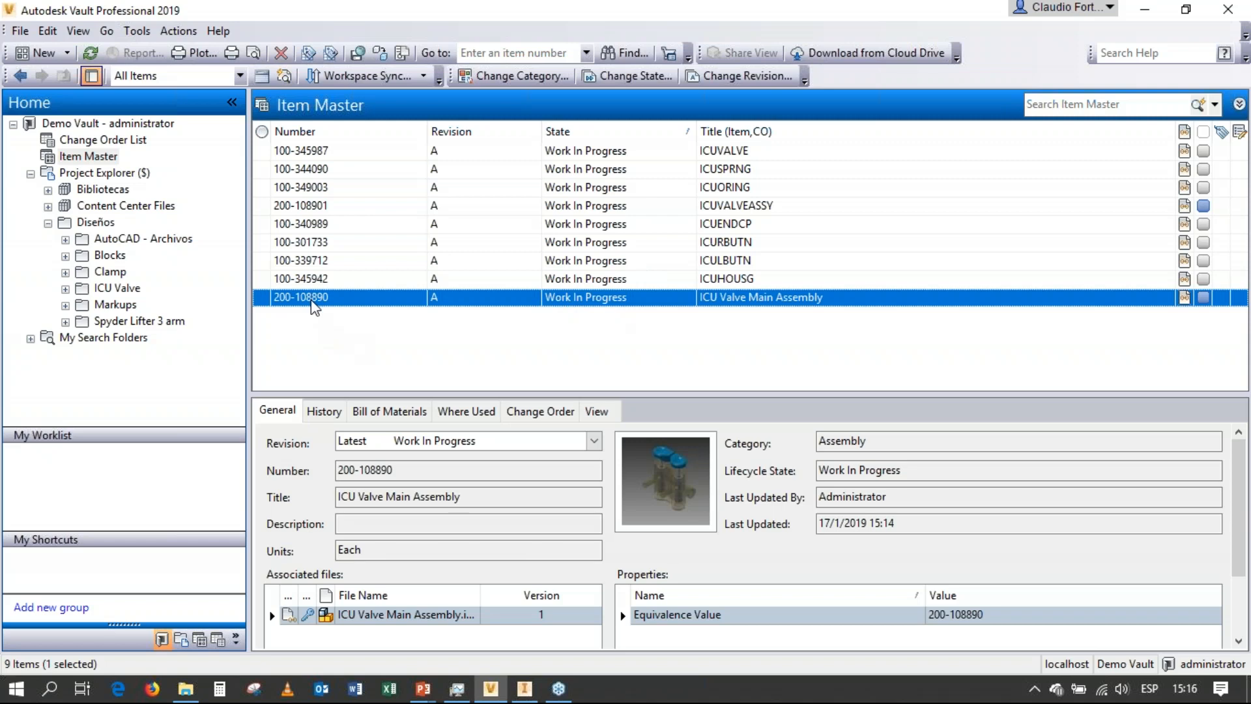
pyautogui.click(405, 410)
pyautogui.moveTo(450, 394); pyautogui.dragTo(436, 332)
pyautogui.click(300, 529)
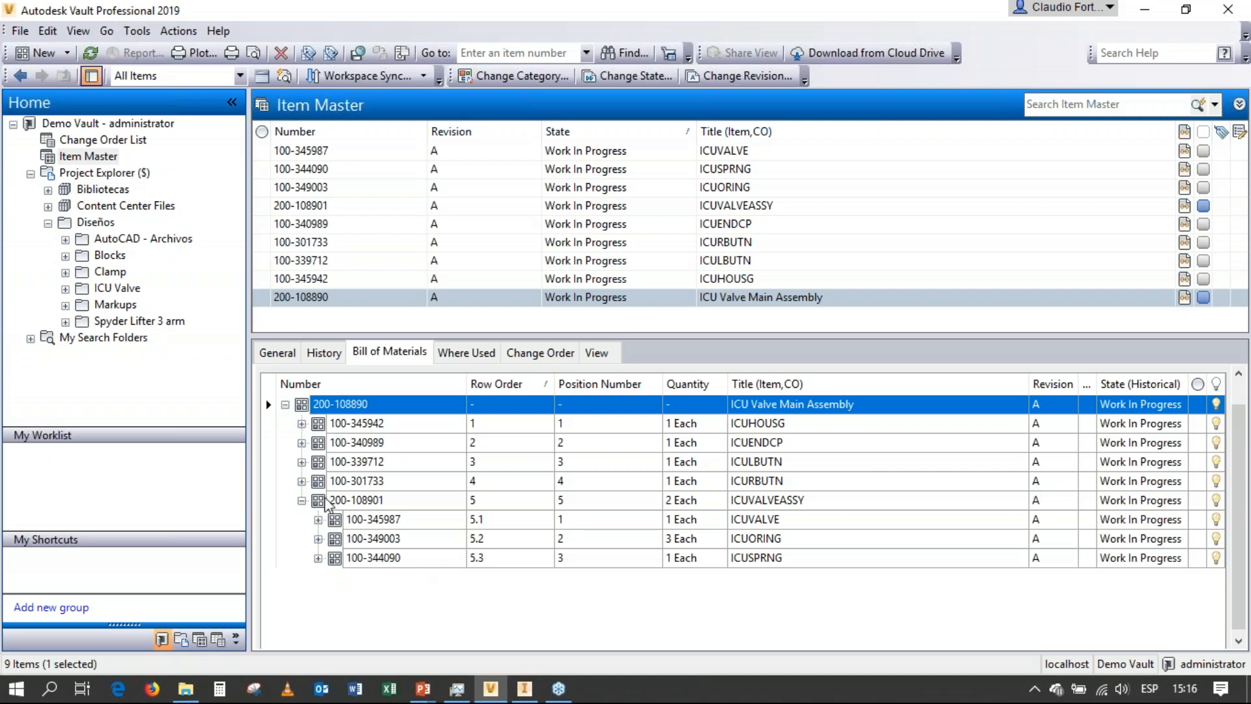
# Create a new item in the Item Master with the category Purchased.
pyautogui.rightClick(91, 162)
pyautogui.click(131, 168)
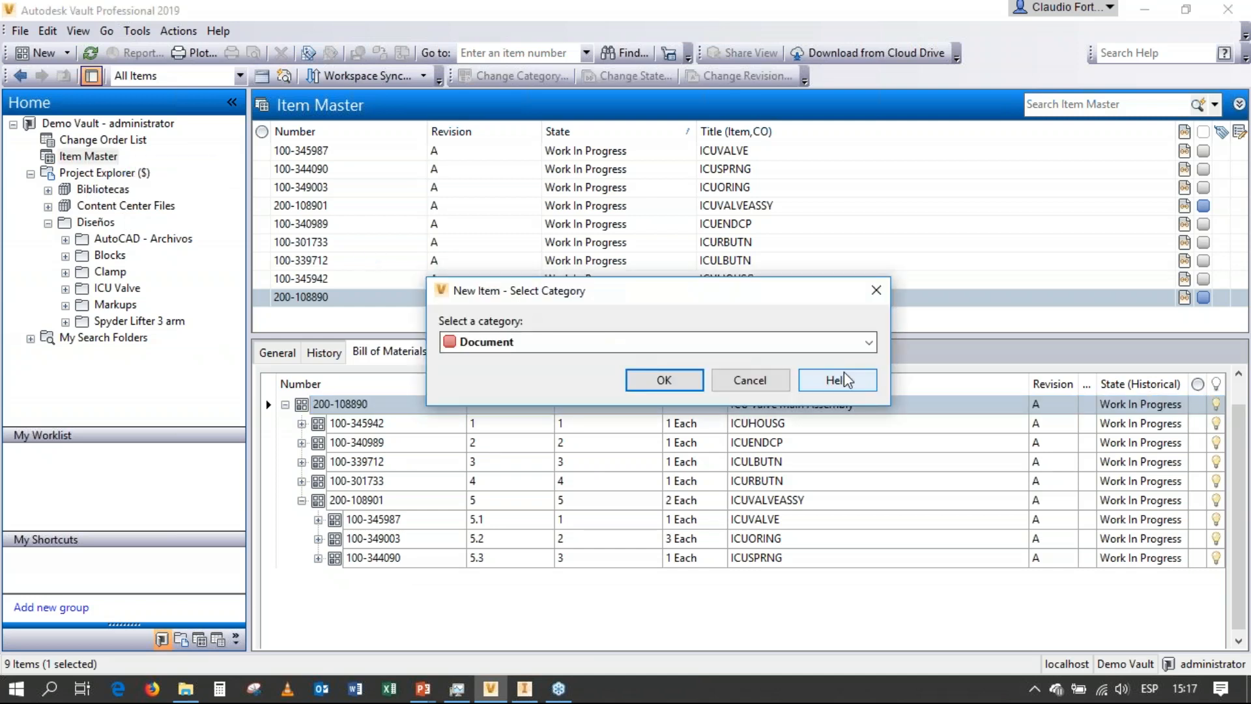
pyautogui.click(868, 342)
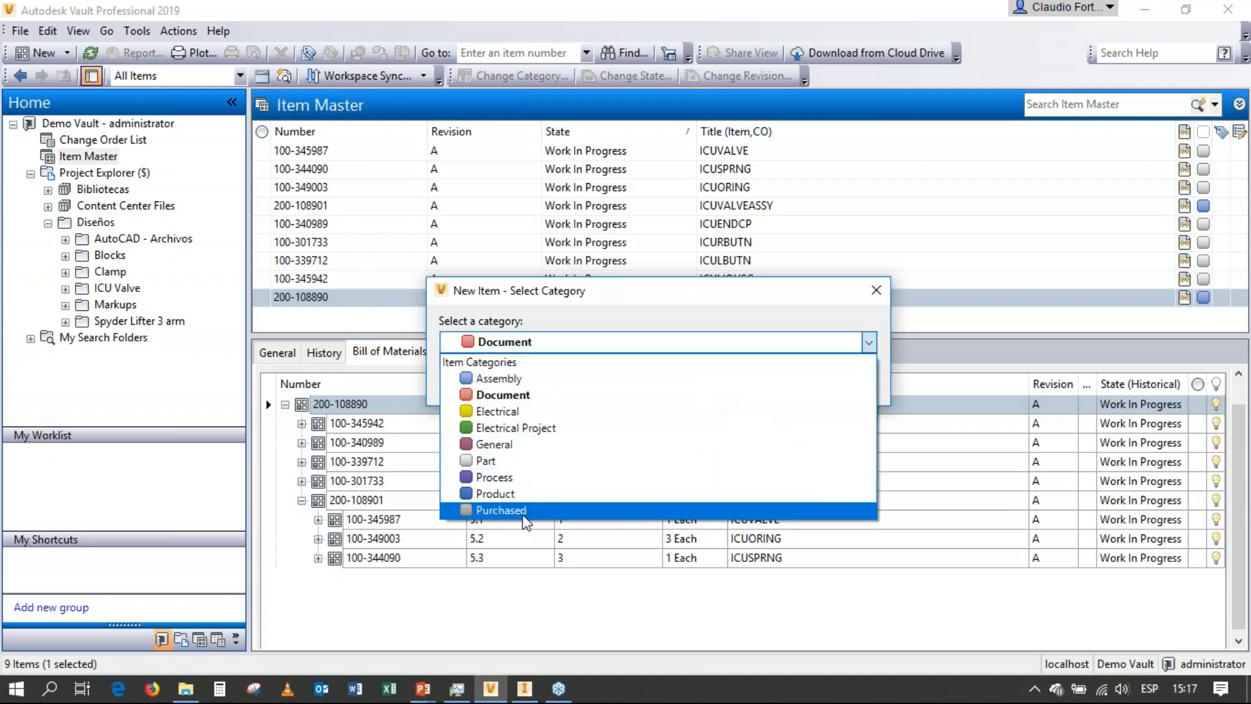
pyautogui.click(521, 514)
pyautogui.click(663, 380)
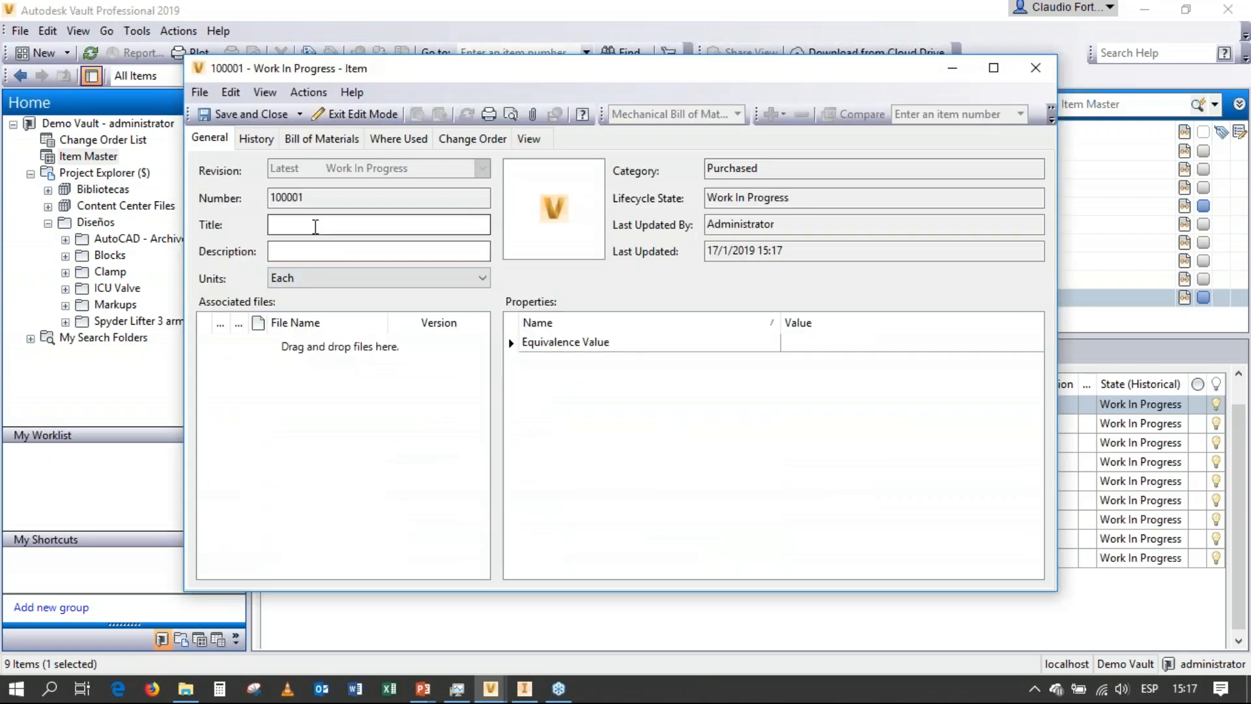
# Give the new item the title "Pintura" and the description "Pintura para el botón de la Válvula".
pyautogui.click(315, 226)
pyautogui.write('Pint')
pyautogui.click(313, 251)
pyautogui.write('Pintura para el ')
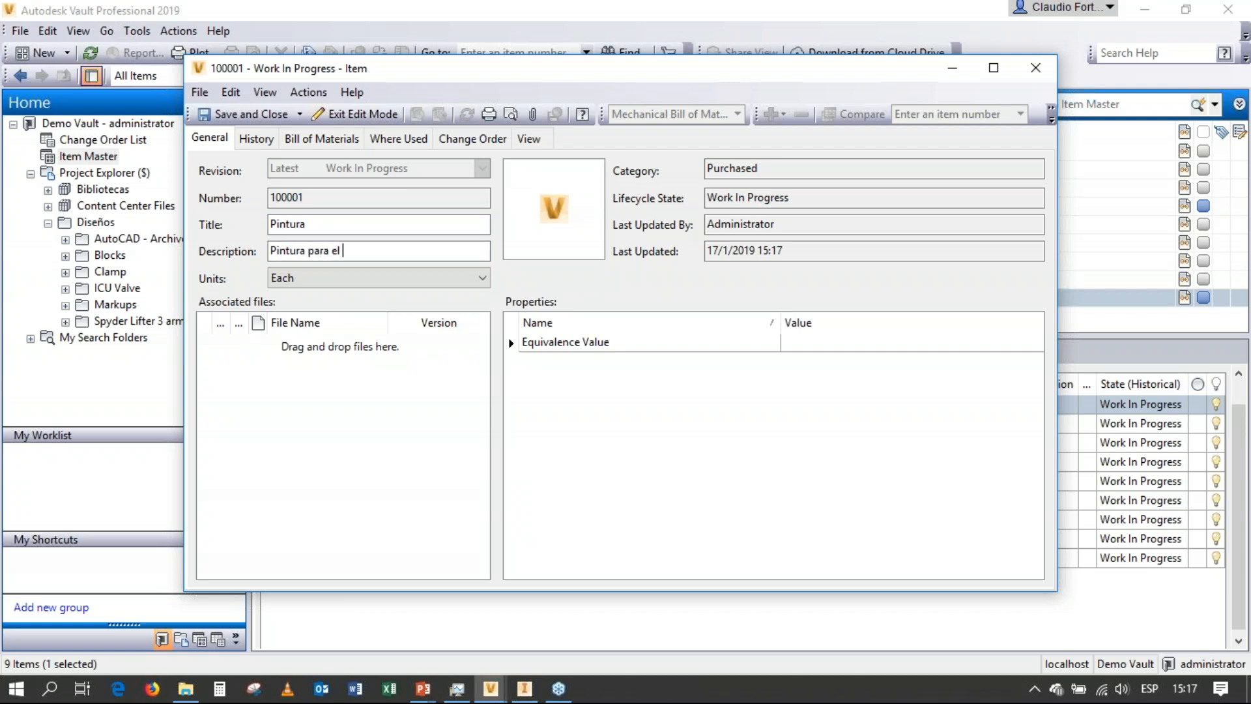
pyautogui.write('botón de la Válvula')
# Check the Pintura item's history and bill of materials and save and close the item.
pyautogui.click(259, 139)
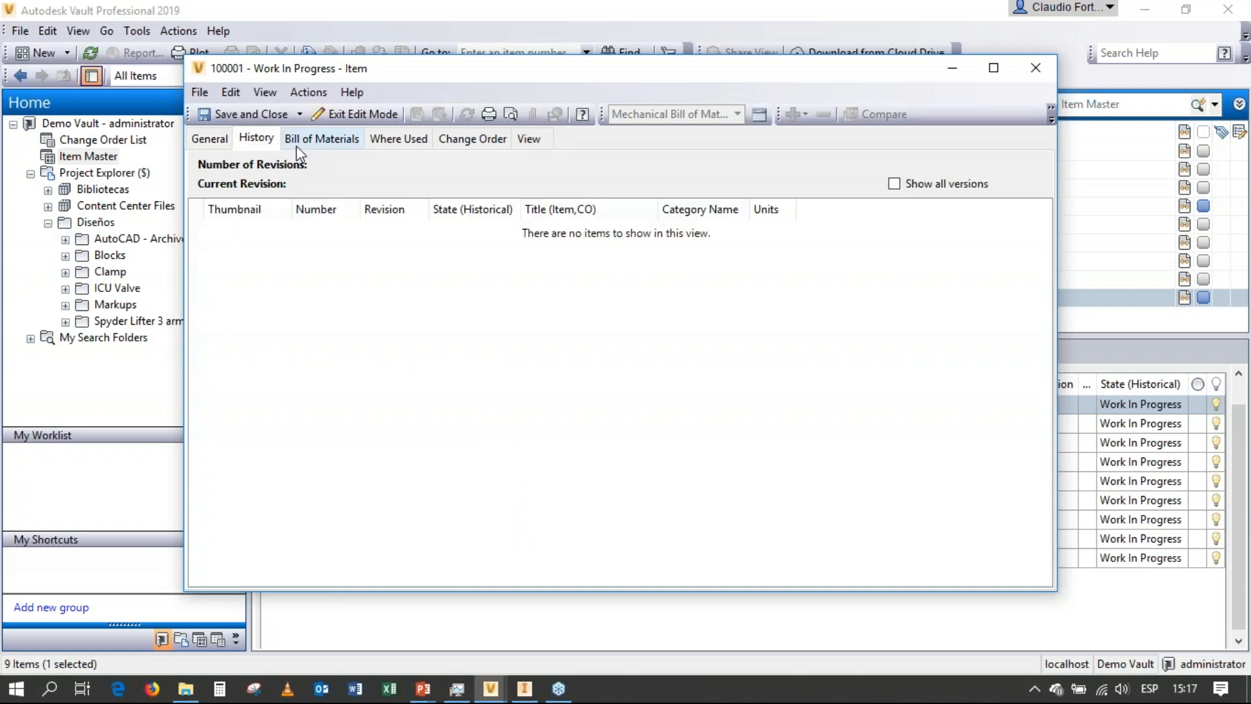
pyautogui.click(303, 144)
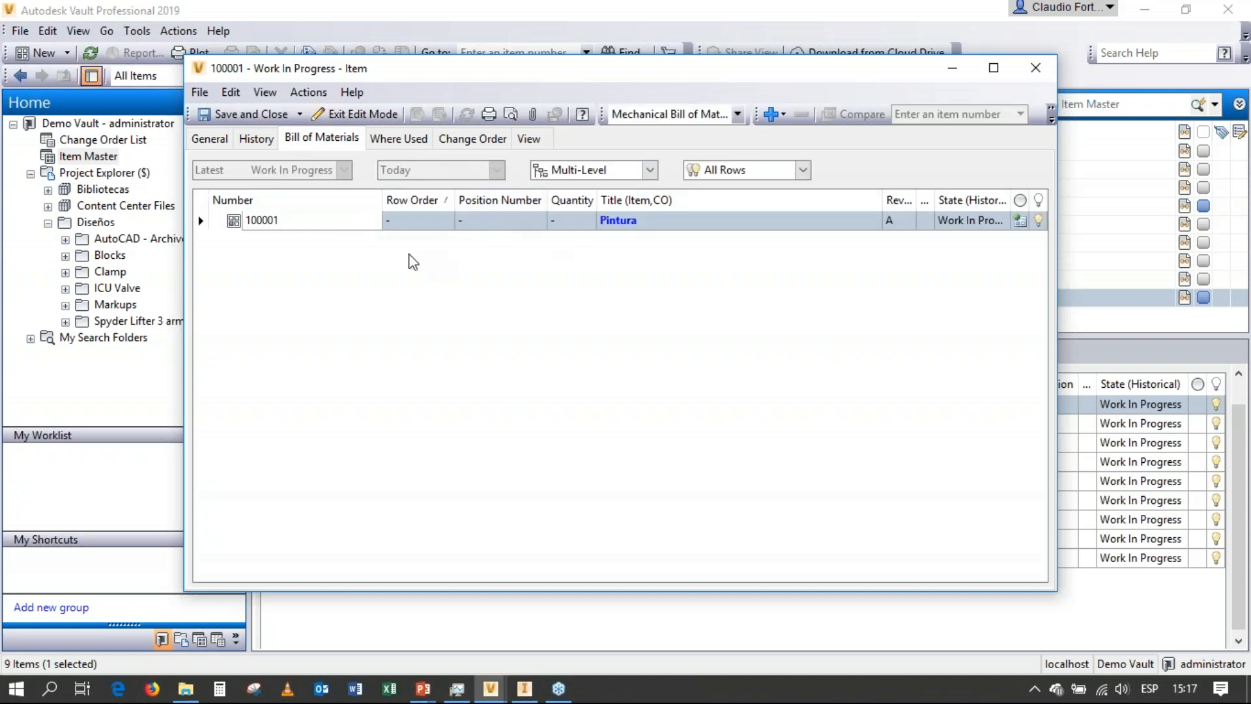
pyautogui.click(209, 138)
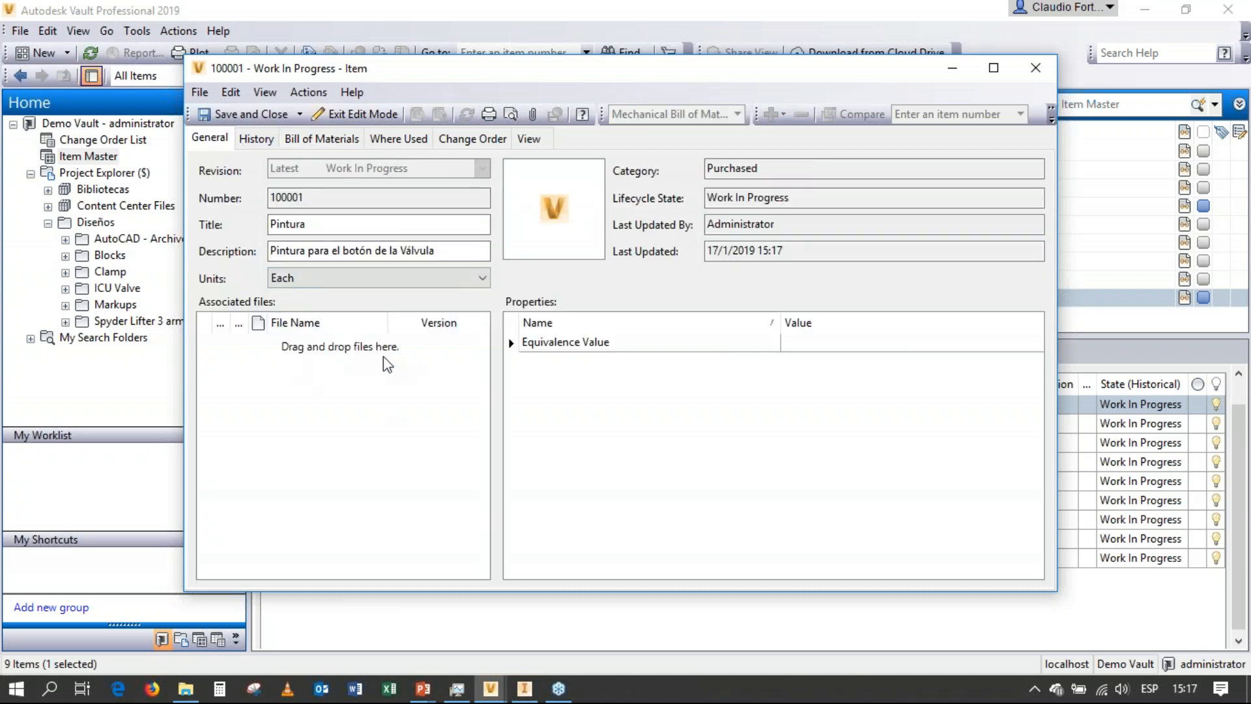
pyautogui.click(242, 114)
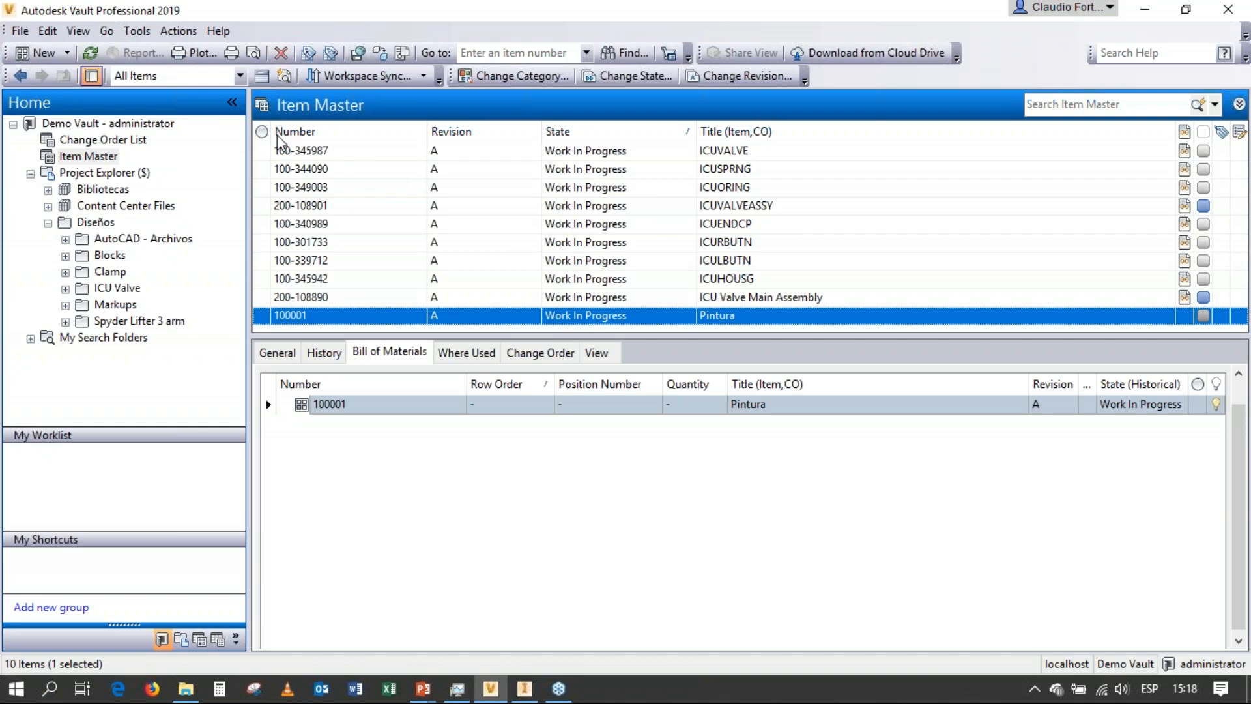
# Search the Item Master for items matching "ICU*BUTN".
pyautogui.click(137, 31)
pyautogui.click(160, 52)
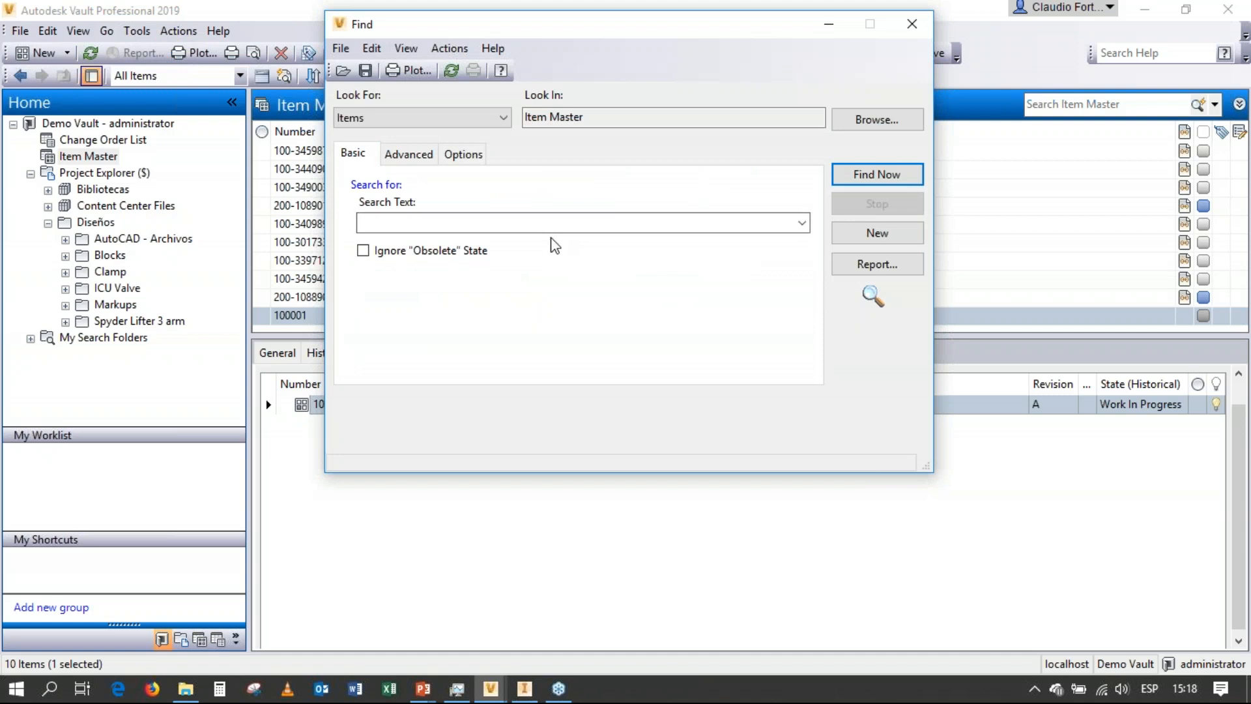
pyautogui.click(801, 223)
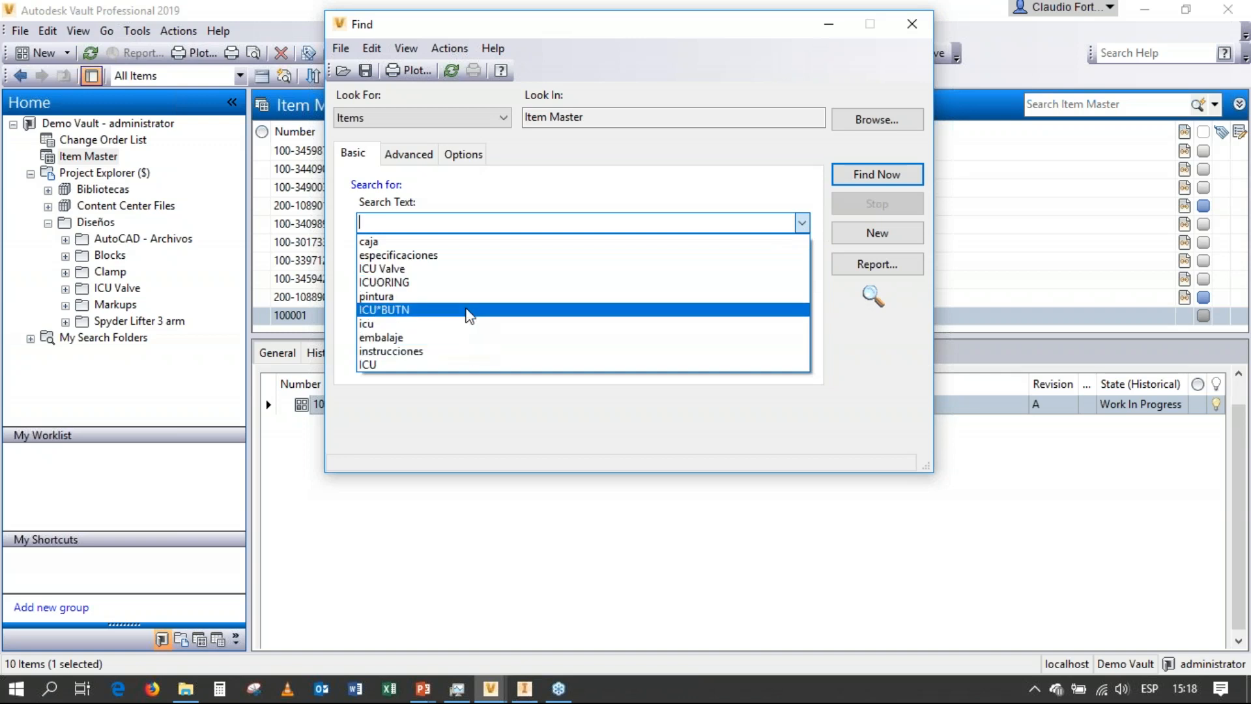
pyautogui.click(466, 311)
pyautogui.click(845, 176)
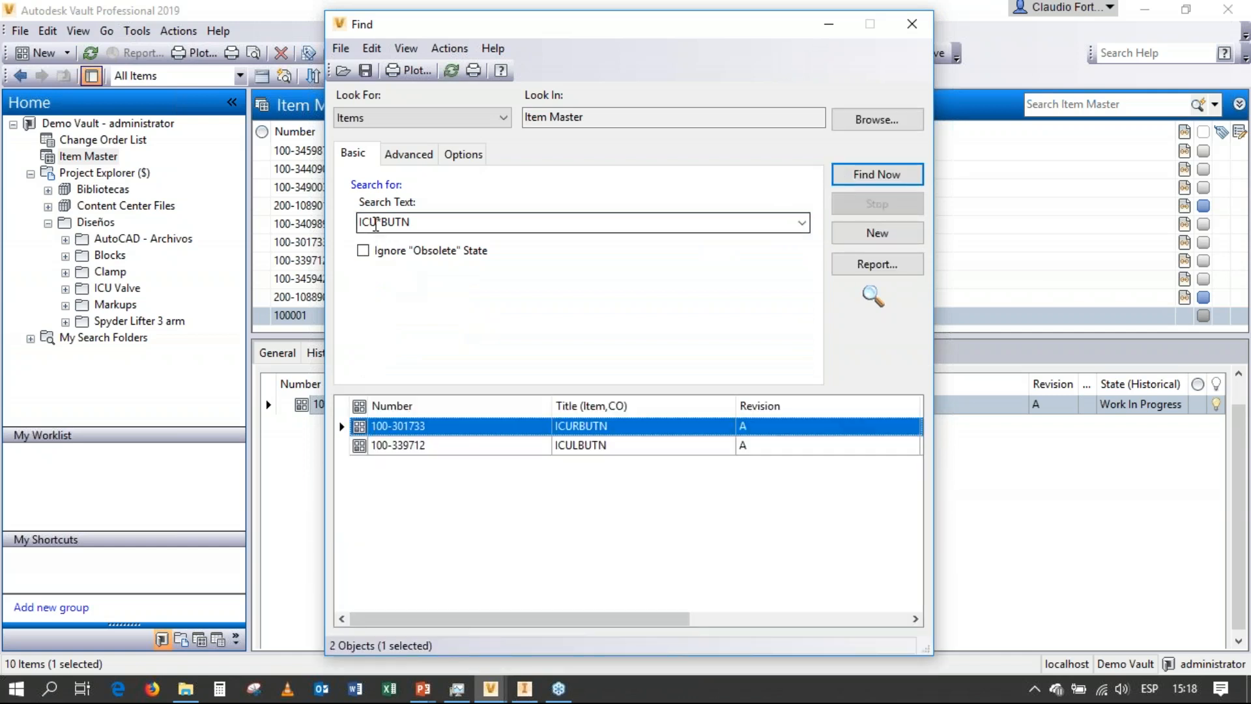
pyautogui.doubleClick(377, 223)
pyautogui.doubleClick(377, 222)
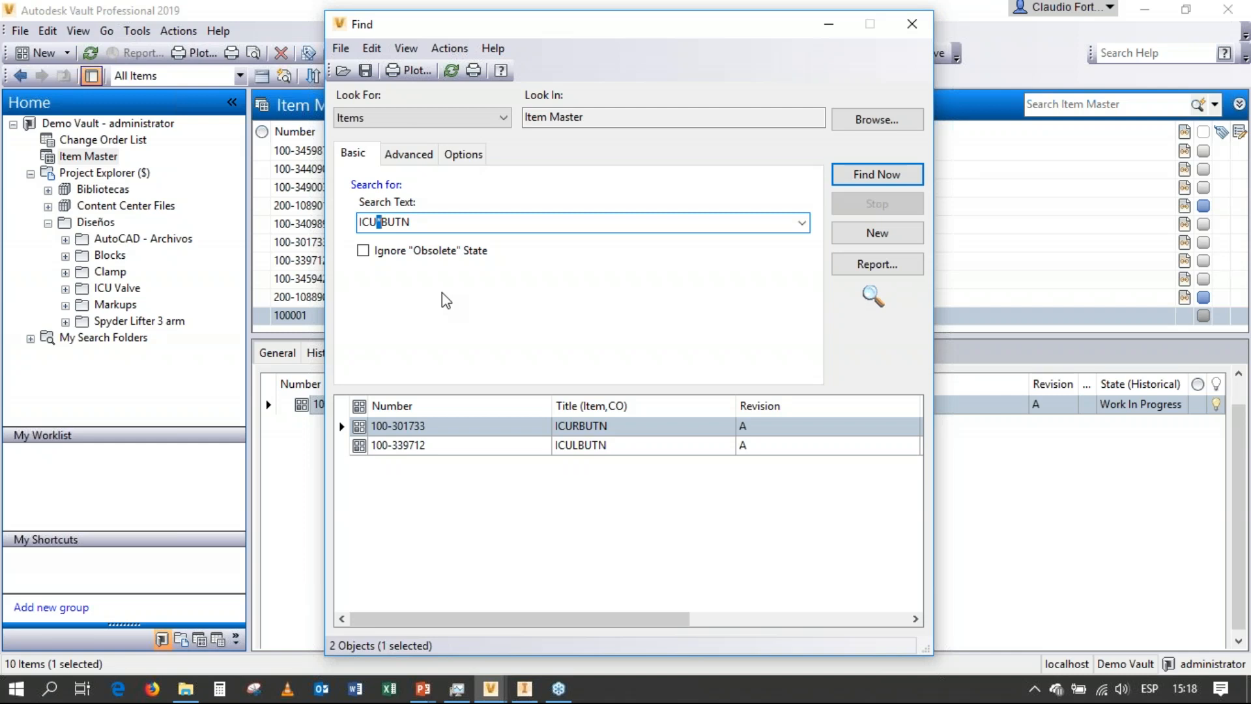
# Open the ICURBUTN item from the search results.
pyautogui.click(589, 444)
pyautogui.click(589, 426)
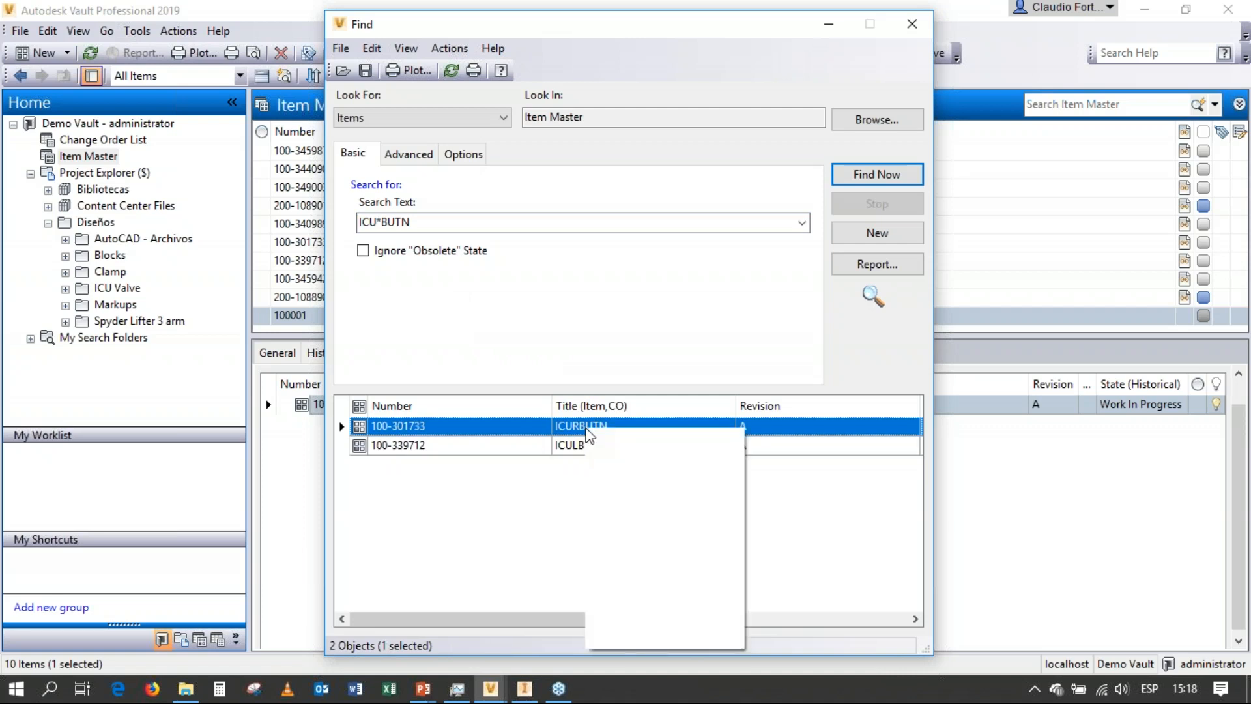
pyautogui.rightClick(588, 432)
pyautogui.click(635, 462)
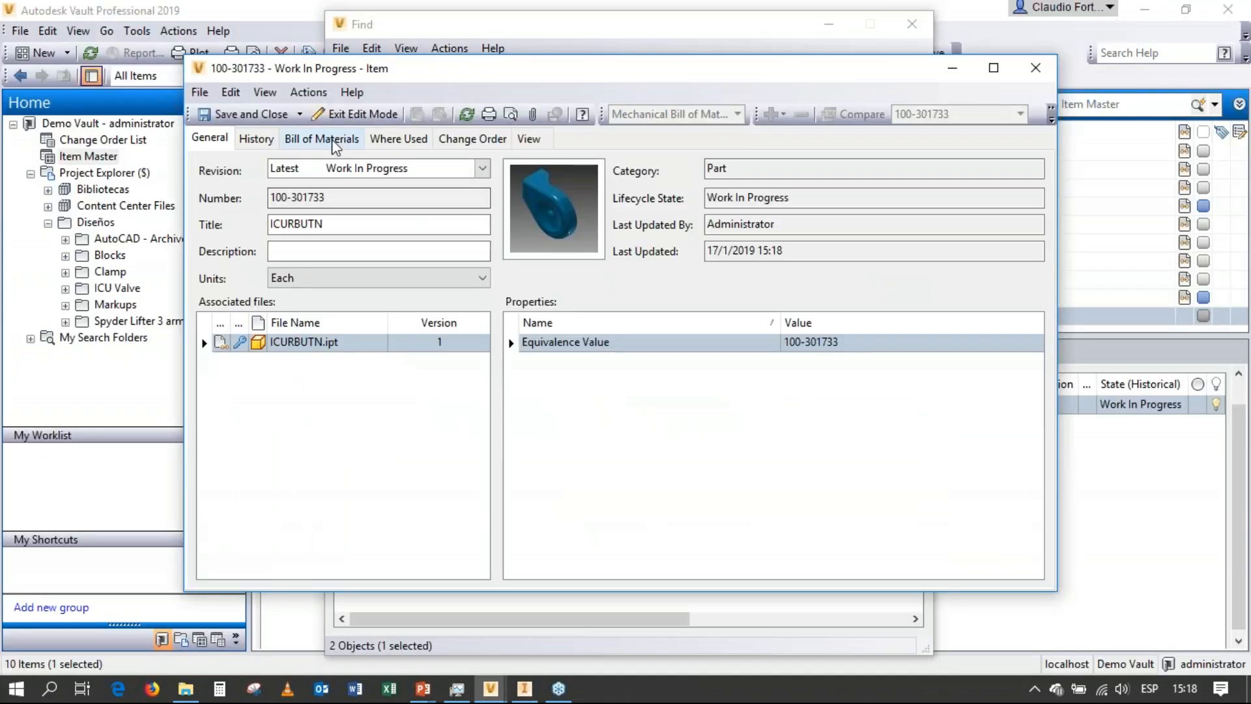
# Add the existing Pintura item as a row in ICURBUTN's bill of materials, finding it with the search text "pintura".
pyautogui.click(322, 137)
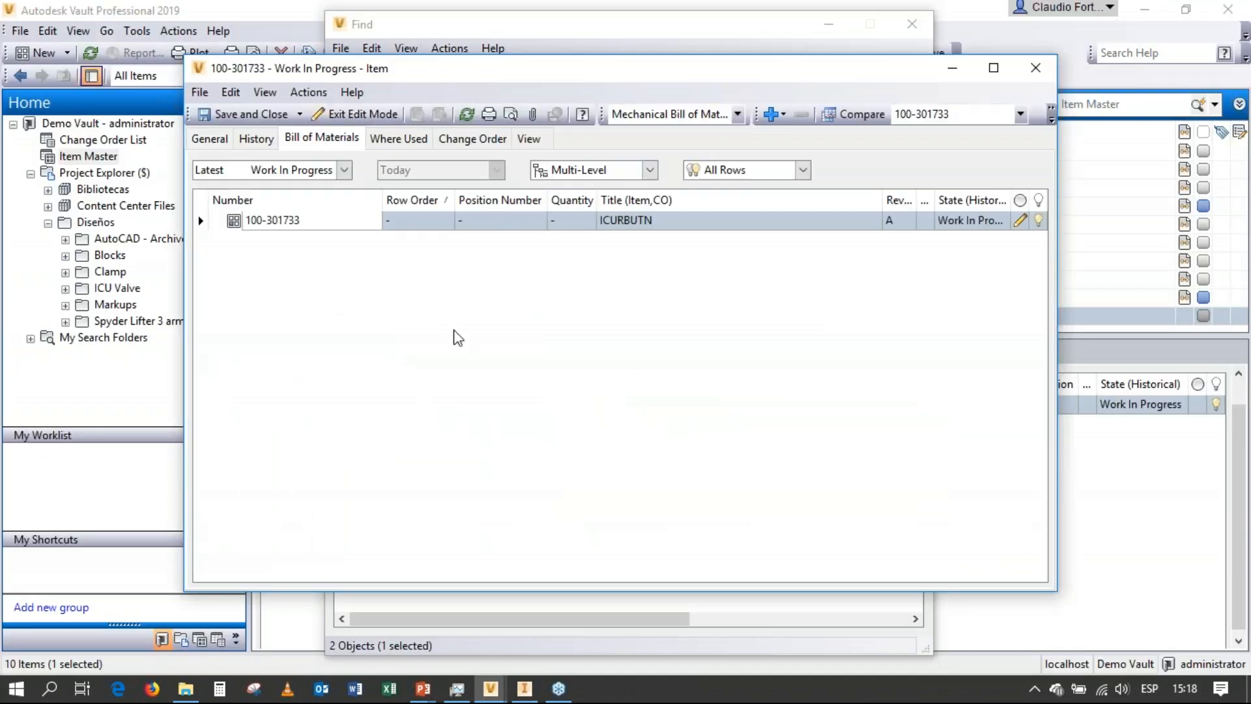
pyautogui.click(298, 222)
pyautogui.rightClick(298, 225)
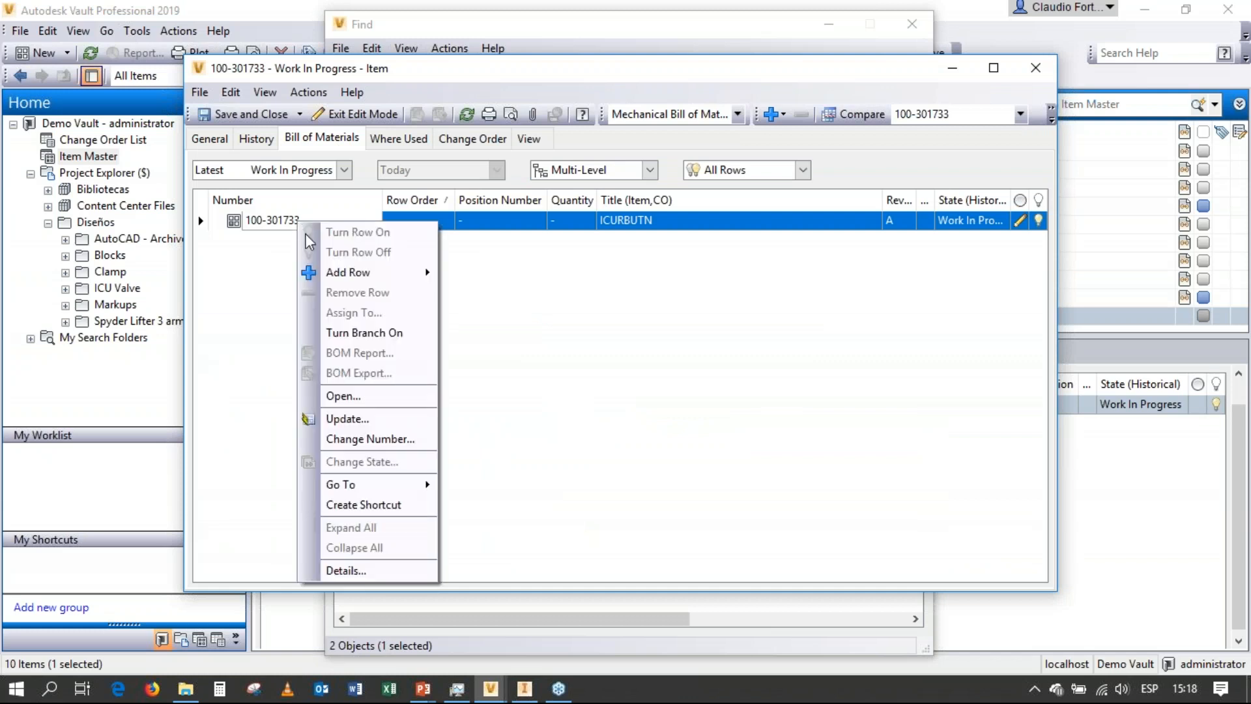
pyautogui.moveTo(420, 272)
pyautogui.click(495, 274)
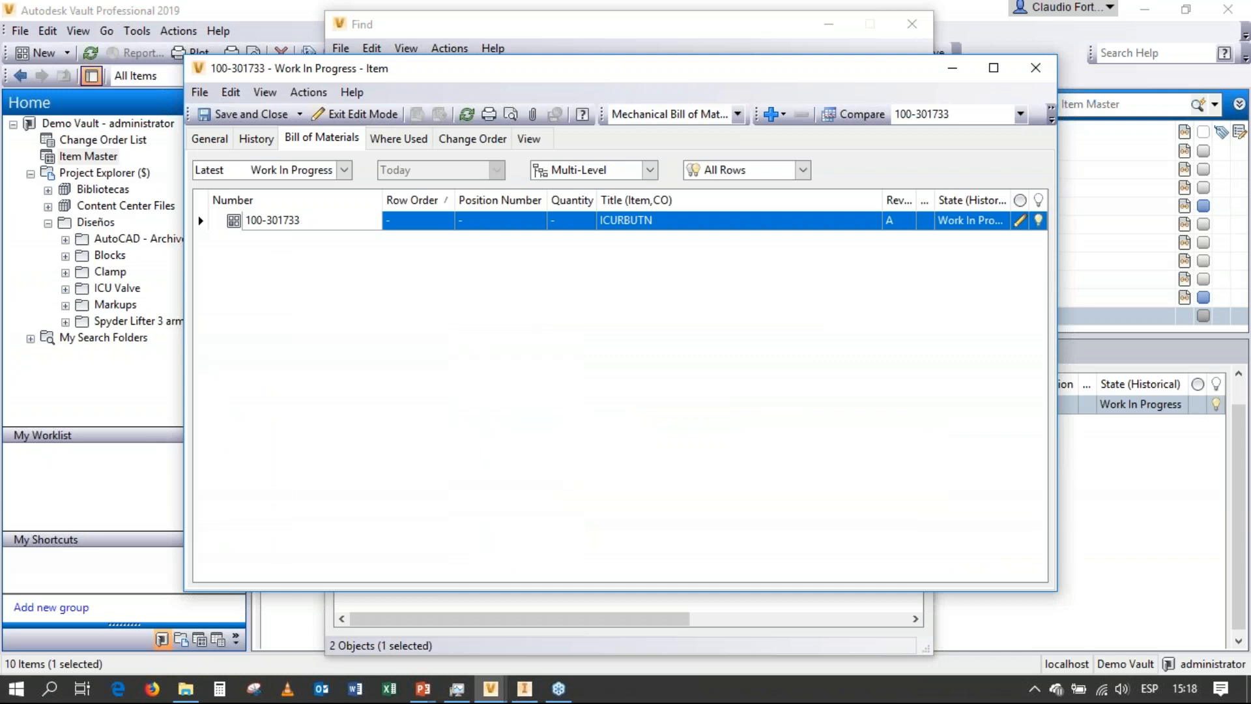
pyautogui.click(425, 224)
pyautogui.write('pintura')
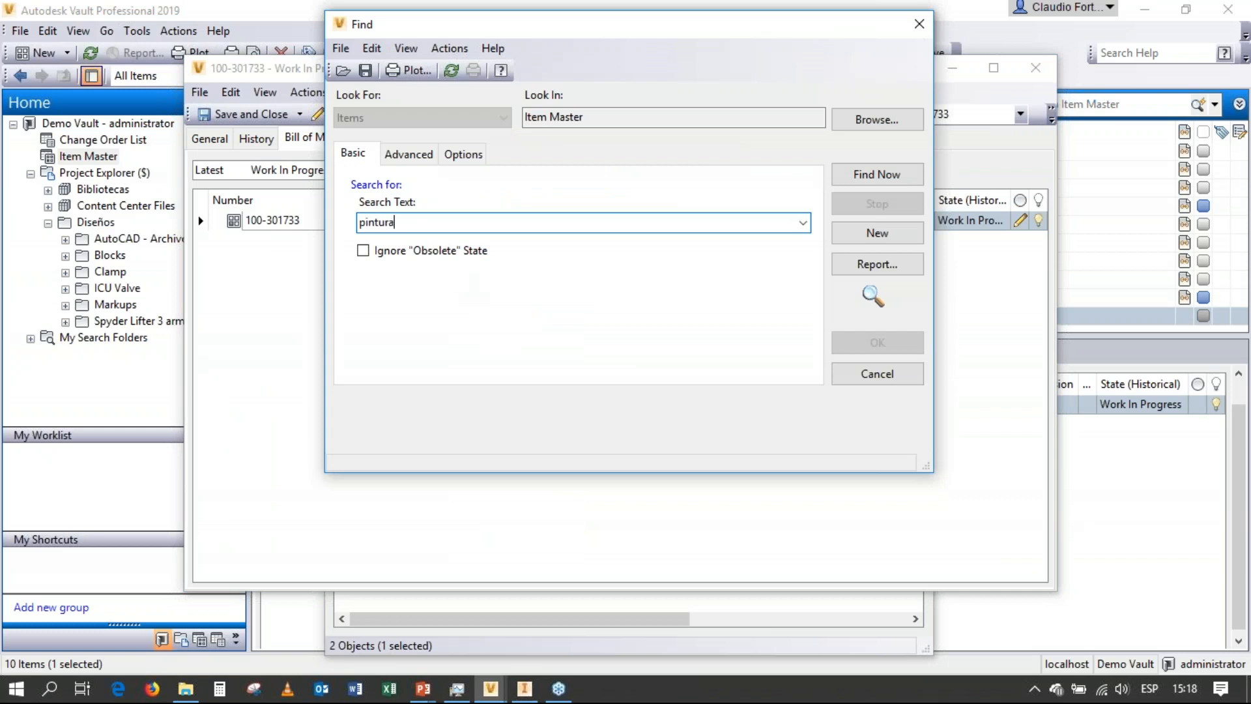
pyautogui.click(861, 176)
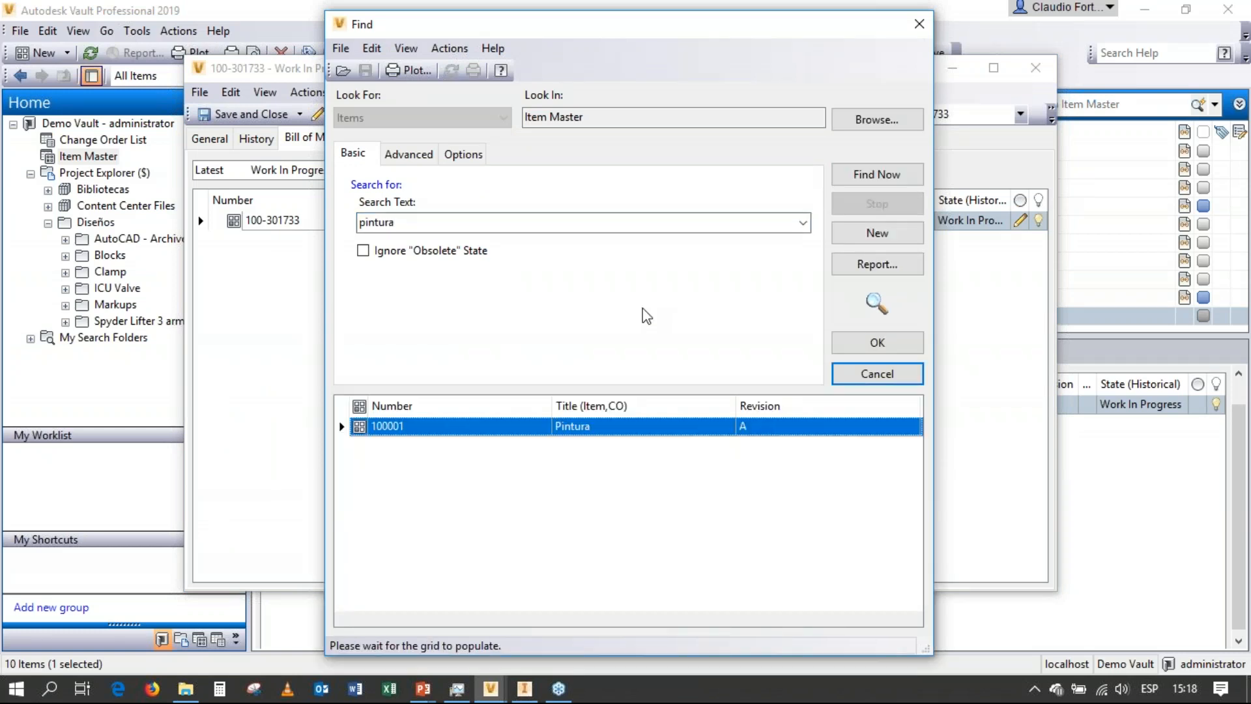
pyautogui.click(877, 342)
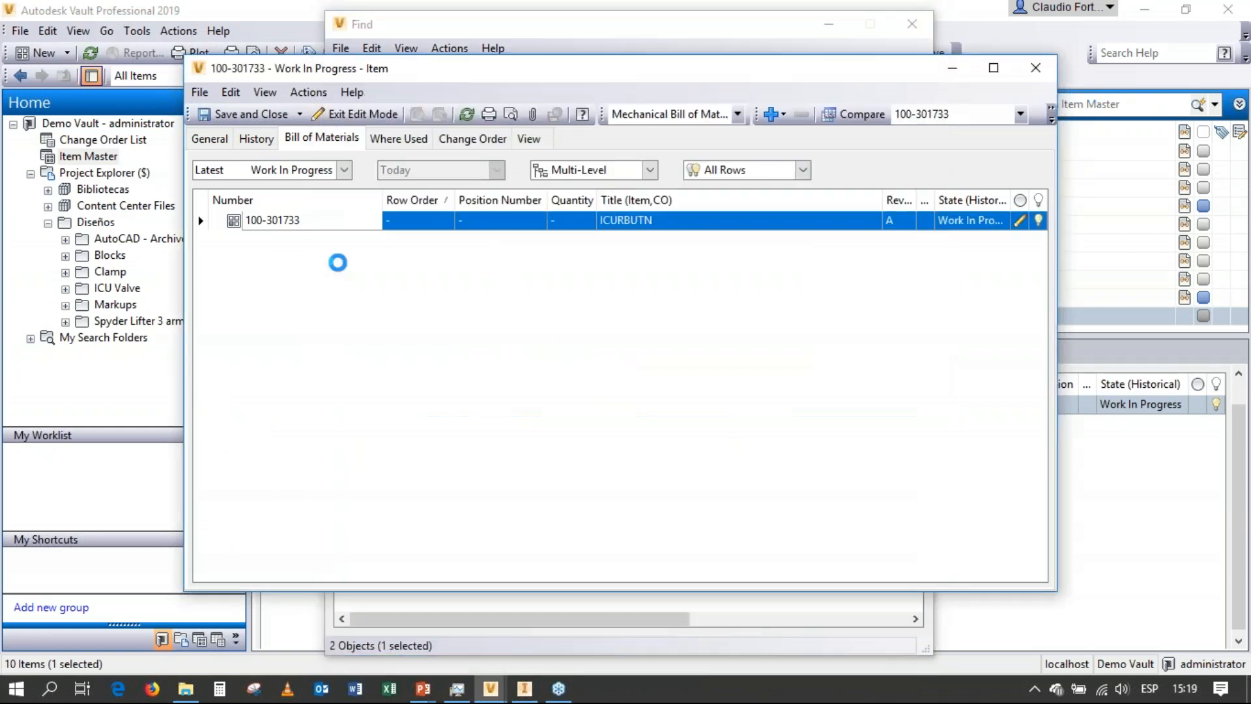
# Set the quantity of the Pintura row in ICURBUTN's bill of materials to 20.
pyautogui.click(567, 240)
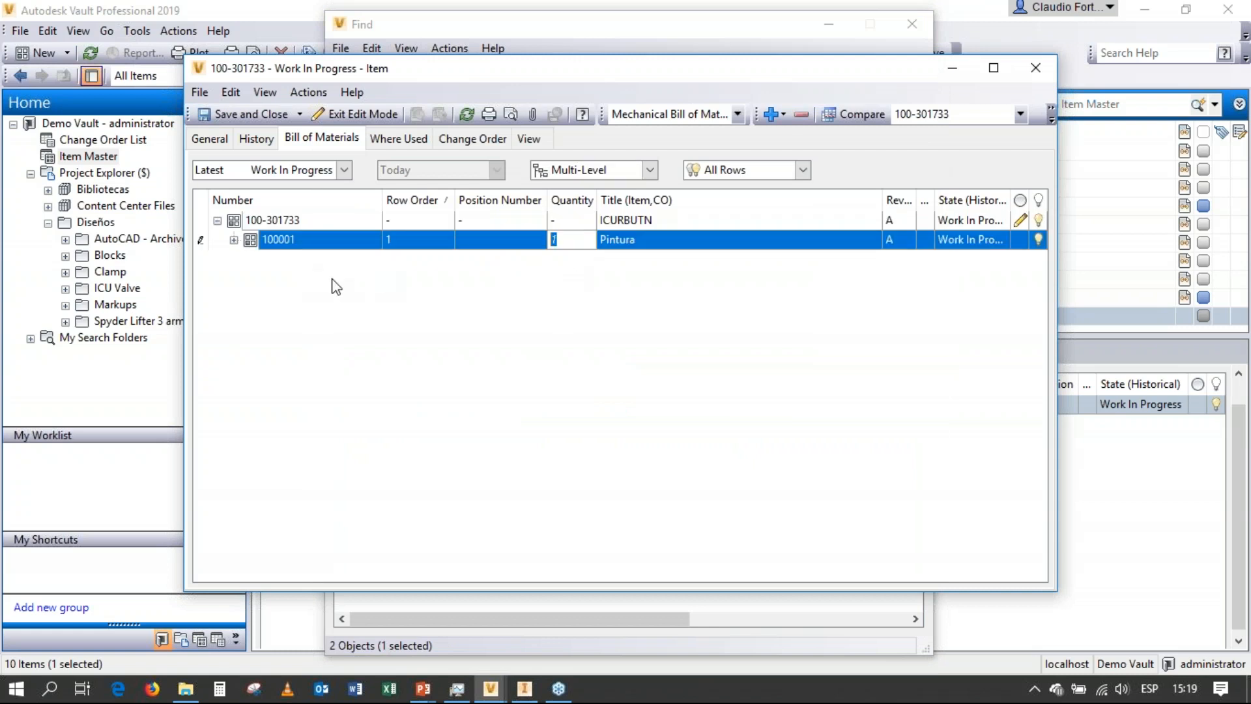
pyautogui.write('20')
pyautogui.press('Return')
# Remove the Pintura row from ICURBUTN's bill of materials and close the item and the search window.
pyautogui.rightClick(299, 248)
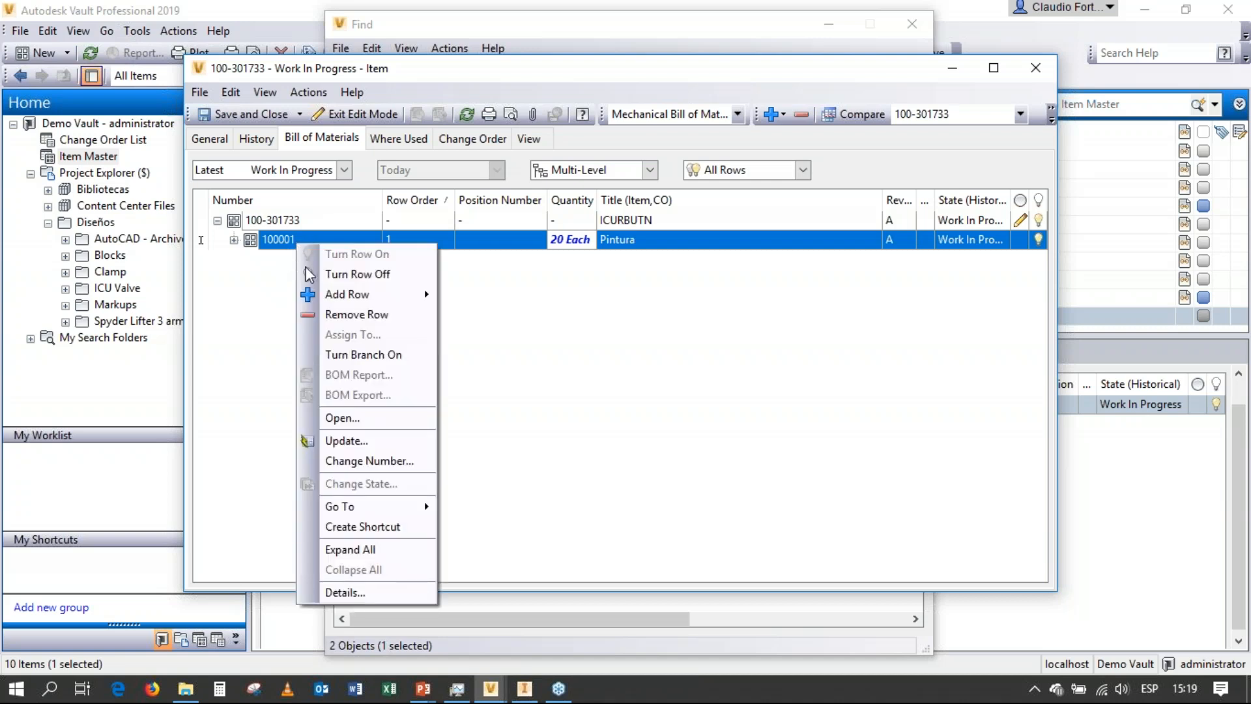
pyautogui.click(345, 315)
pyautogui.click(657, 348)
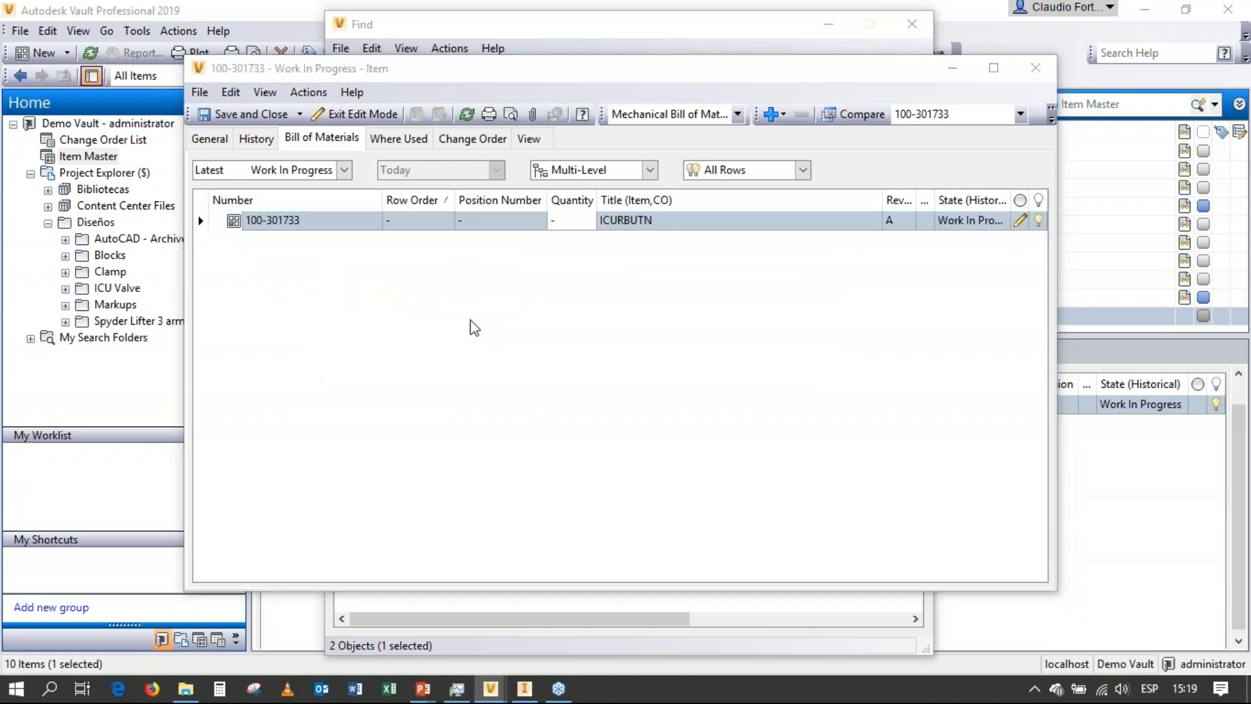
pyautogui.click(474, 327)
pyautogui.click(1035, 68)
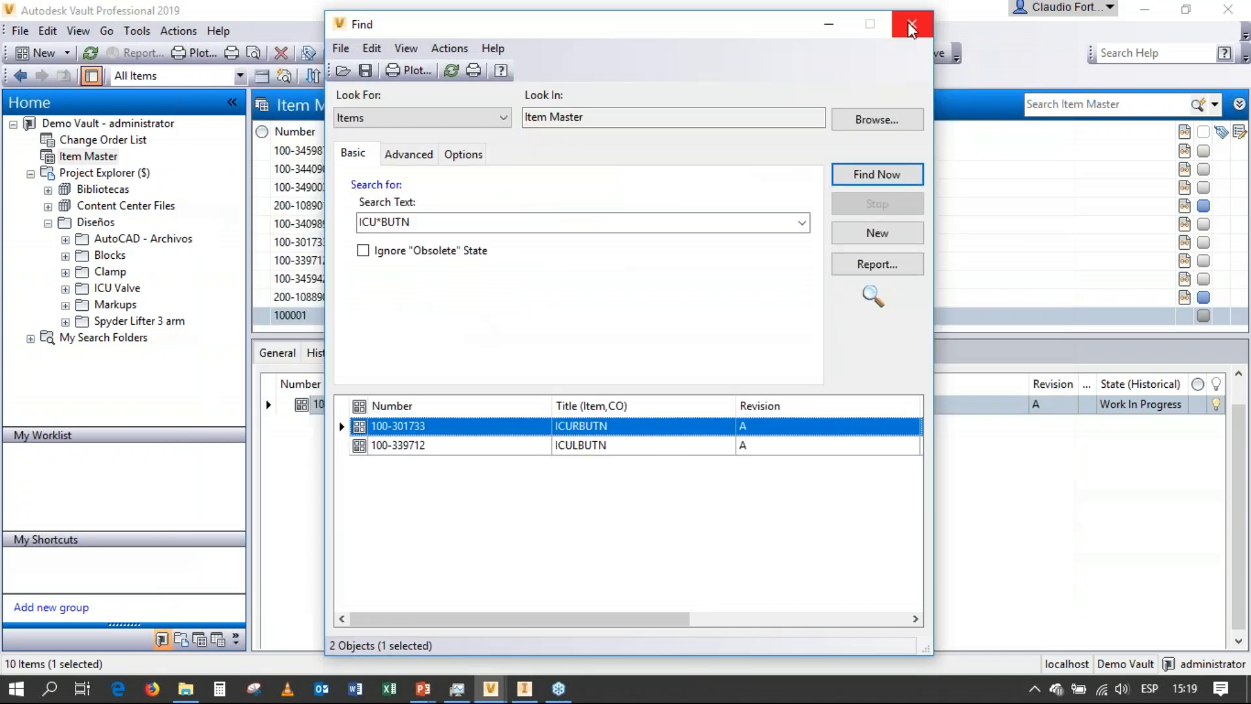
pyautogui.click(911, 27)
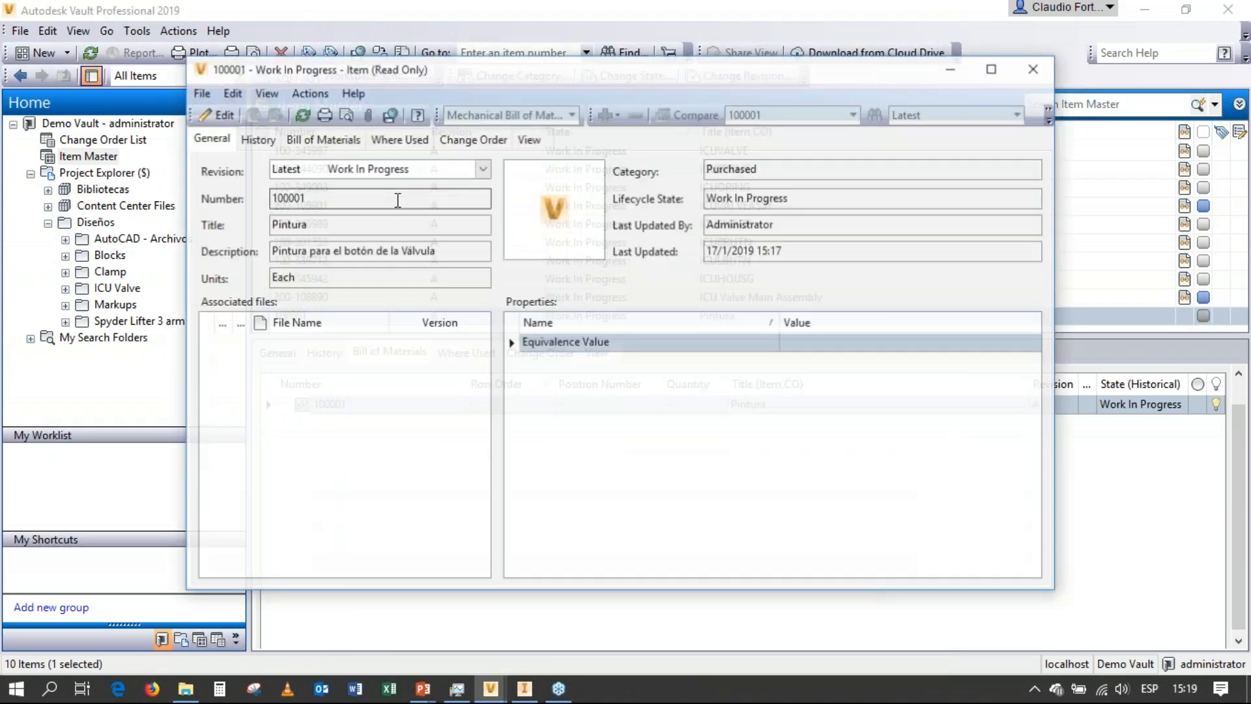
# Set the Pintura item's units to Milliliter and save and close the item.
pyautogui.click(447, 280)
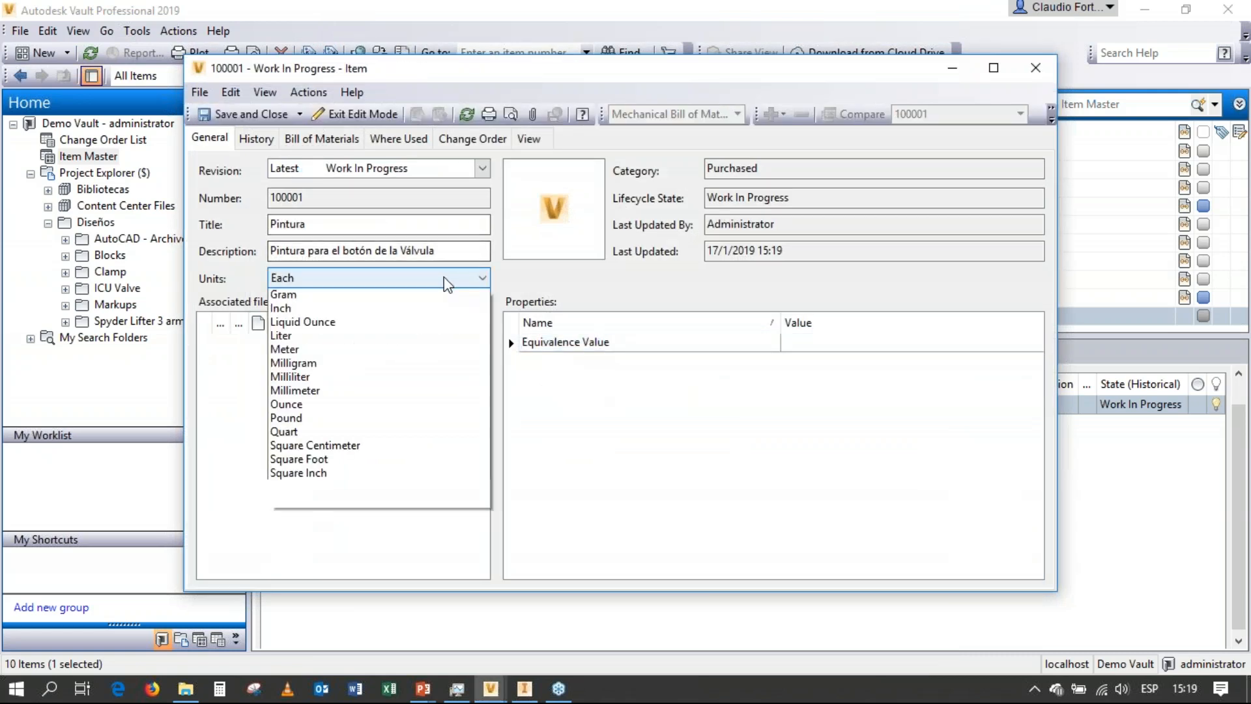
pyautogui.click(338, 448)
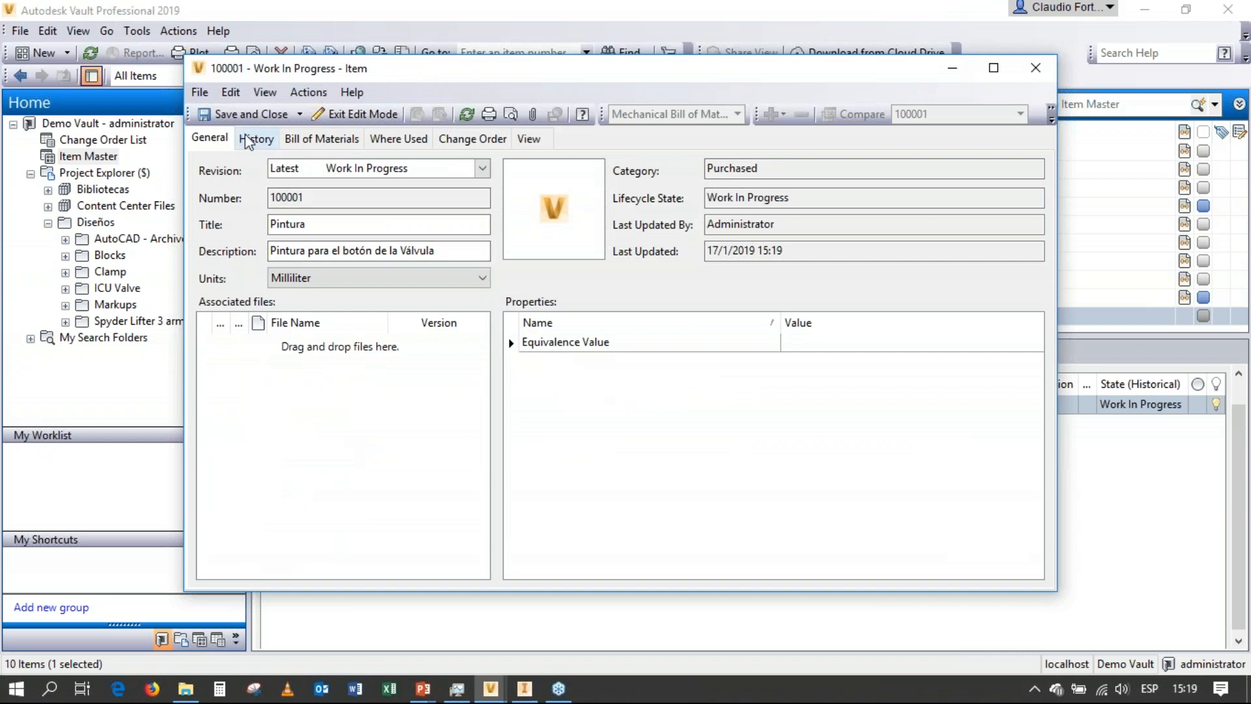
pyautogui.click(251, 114)
# Search the Item Master again for "ICU*BUTN" and open the ICURBUTN item for editing.
pyautogui.click(137, 30)
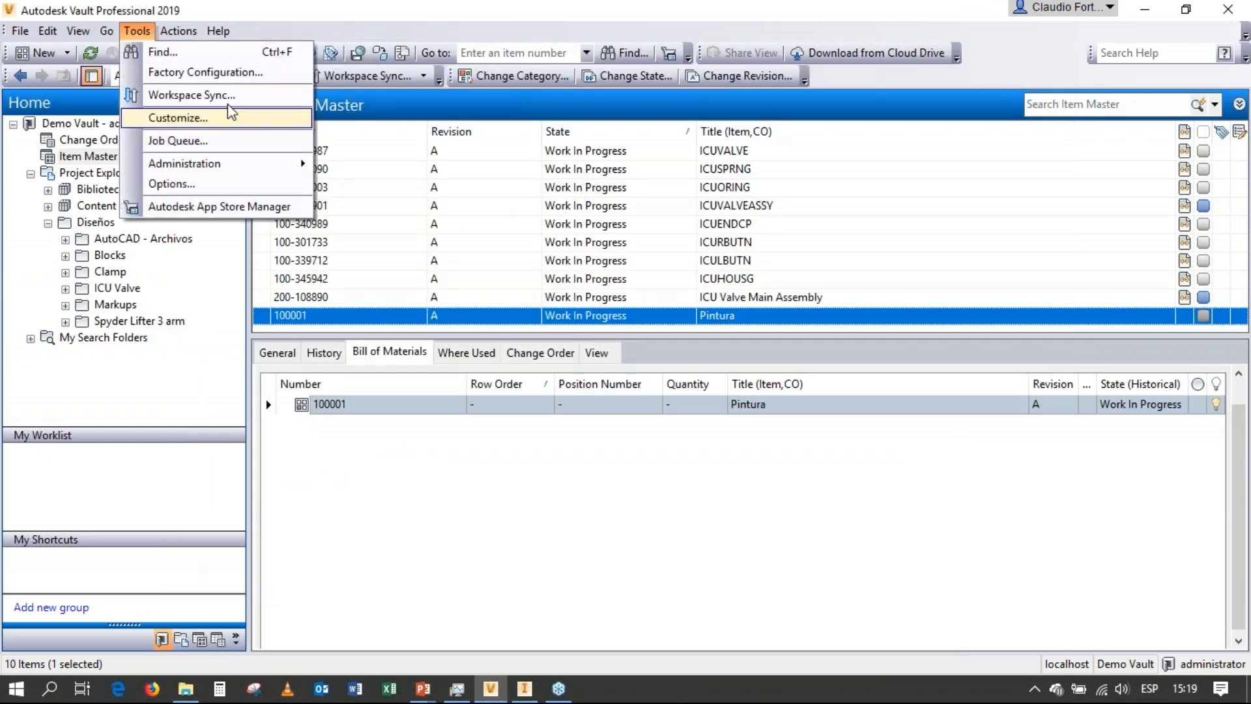
pyautogui.click(216, 54)
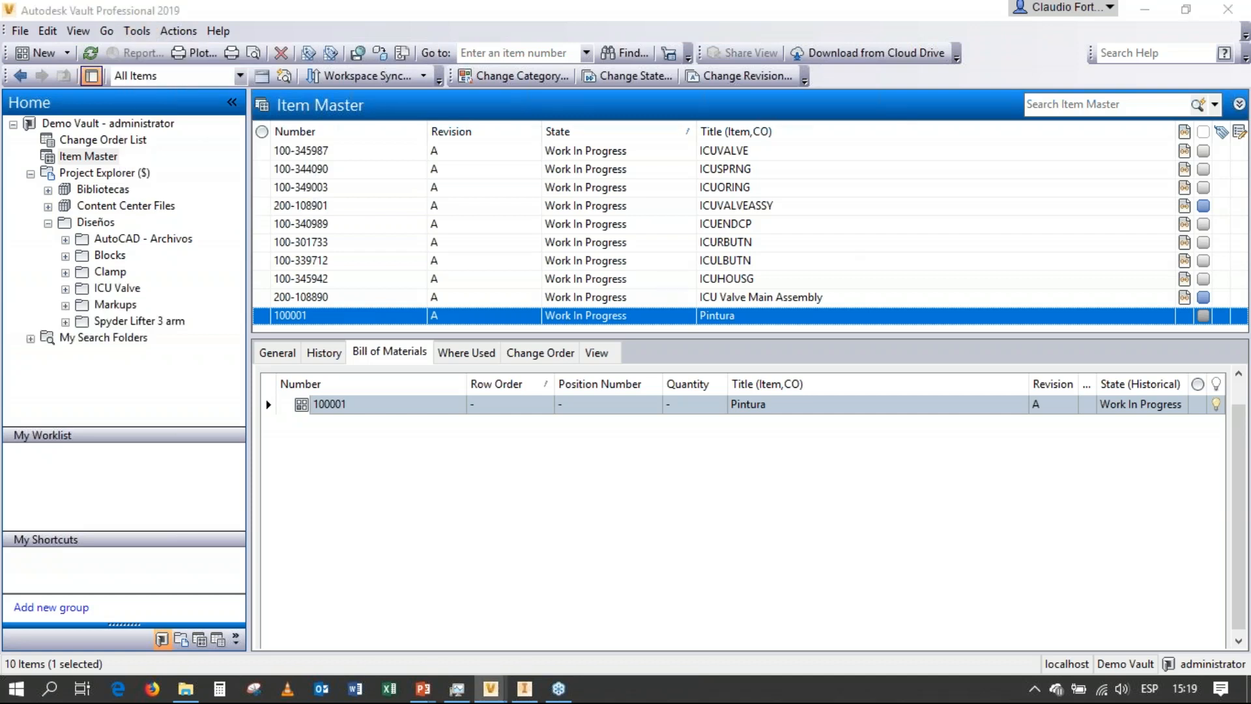
pyautogui.click(355, 154)
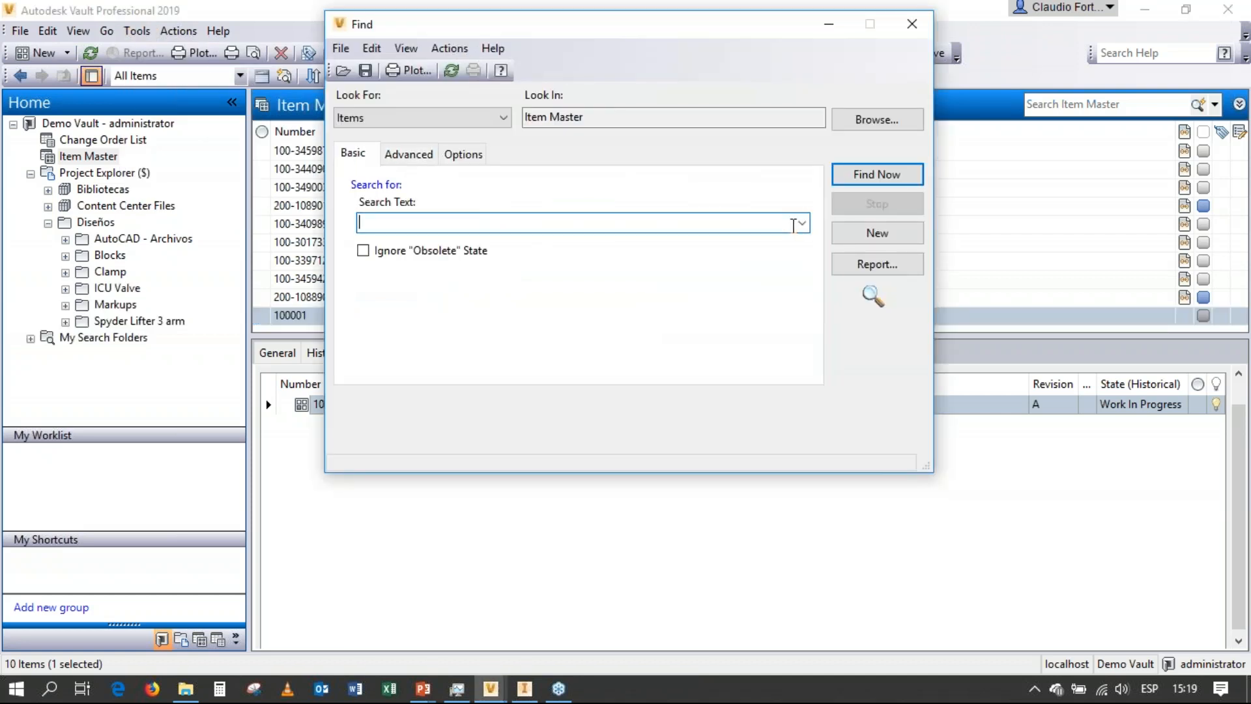
pyautogui.click(801, 223)
pyautogui.click(697, 254)
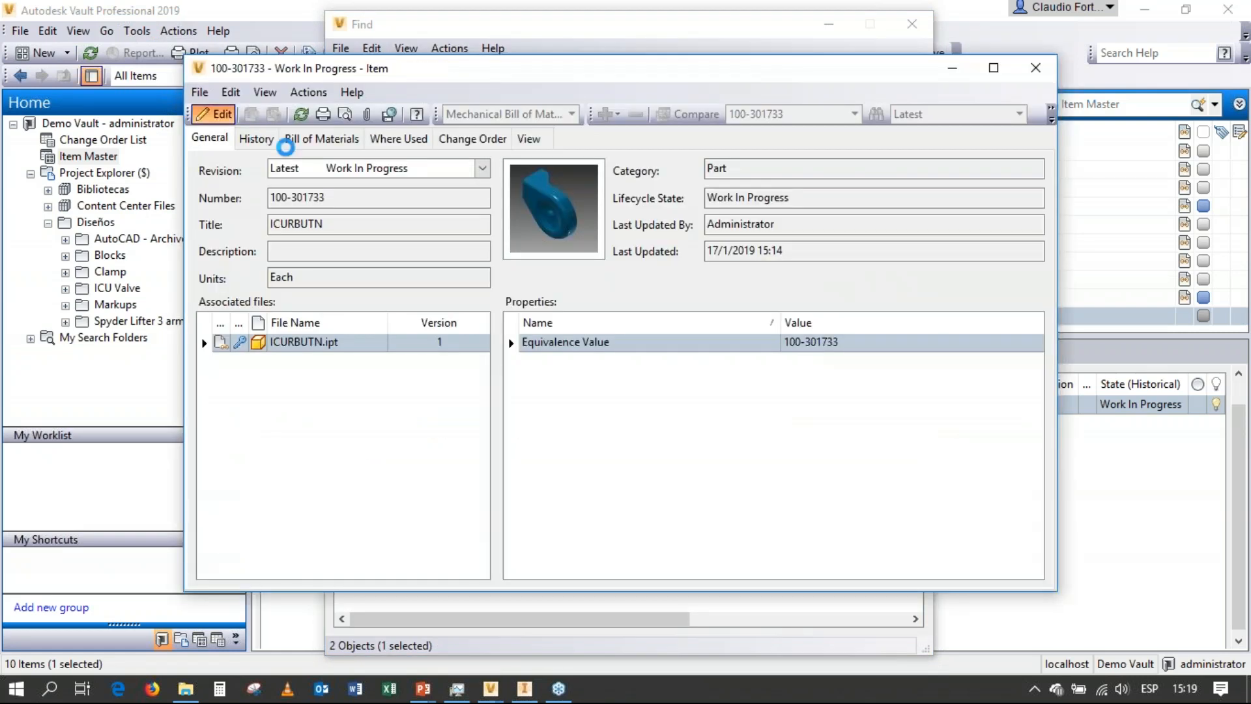
pyautogui.click(213, 114)
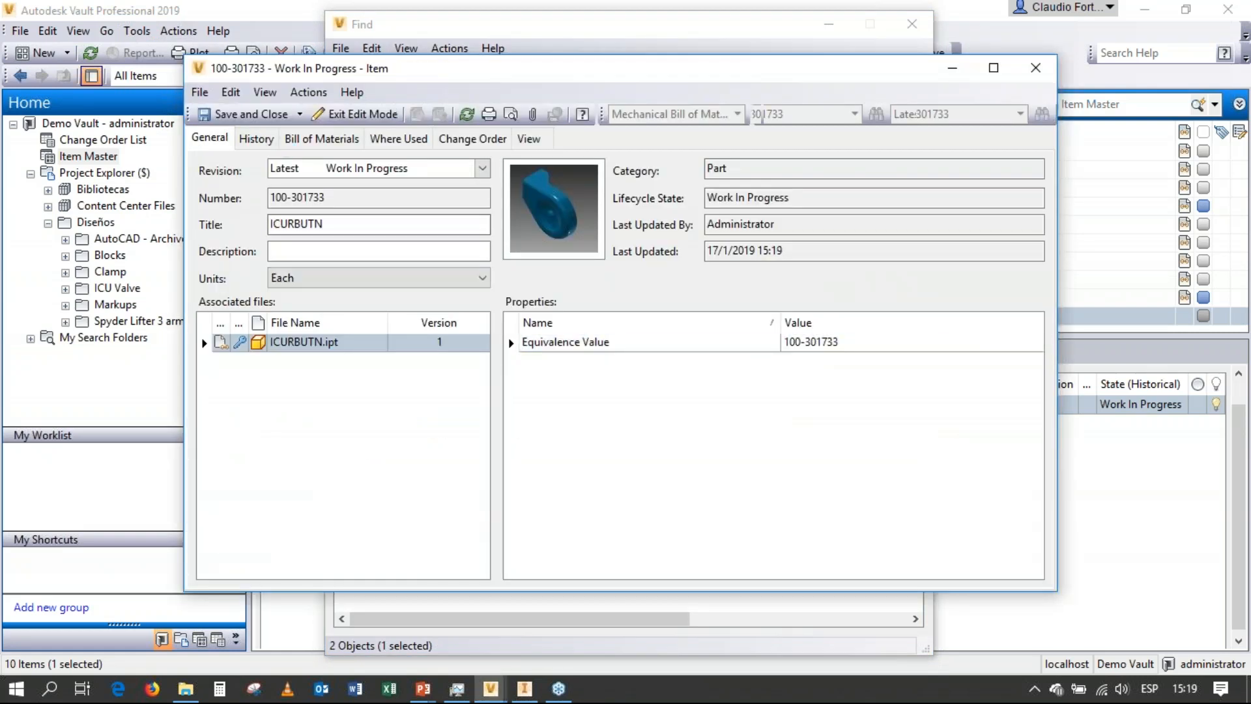
# Add a row from the existing Pintura item to the ICURBUTN bill of materials, reusing the search text "pintura".
pyautogui.click(321, 138)
pyautogui.rightClick(257, 220)
pyautogui.moveTo(357, 275)
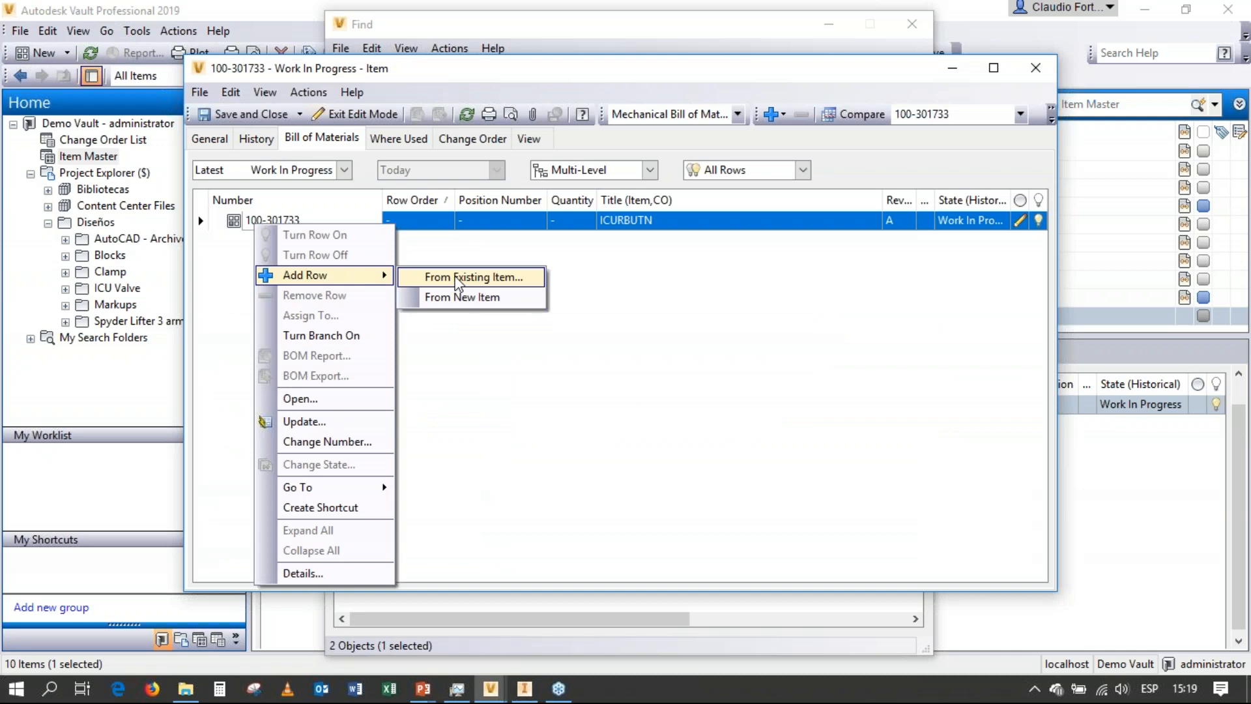
pyautogui.click(473, 277)
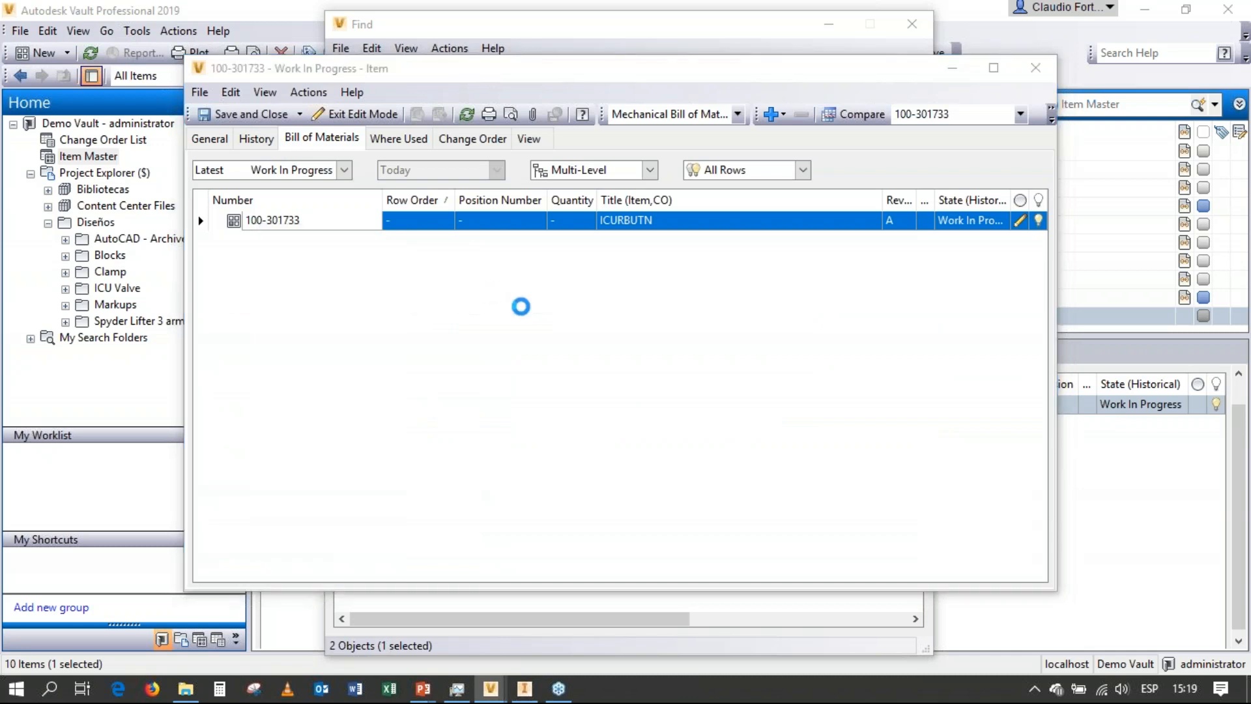
pyautogui.click(802, 222)
pyautogui.click(754, 254)
pyautogui.click(874, 175)
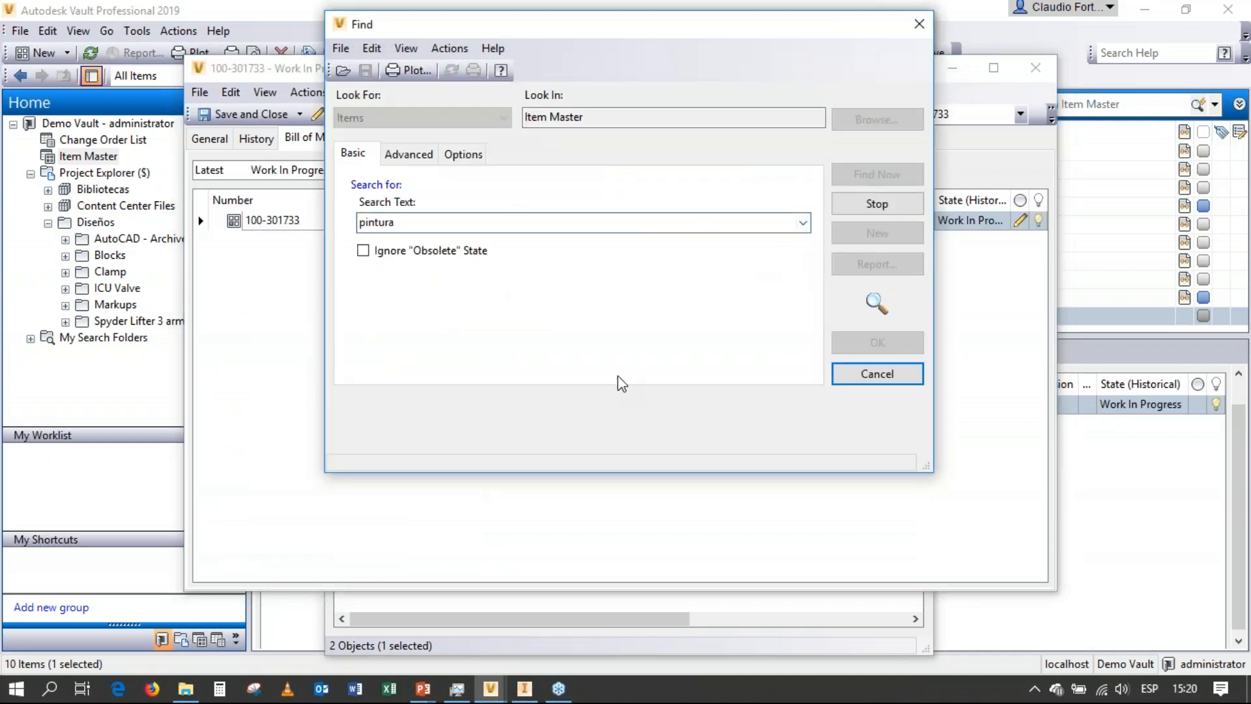
pyautogui.click(865, 352)
# Set ICURBUTN's Pintura quantity to 20 milliliters, widen the Quantity column, and save and close the item.
pyautogui.click(567, 240)
pyautogui.write('20')
pyautogui.click(611, 280)
pyautogui.moveTo(594, 201); pyautogui.dragTo(619, 202)
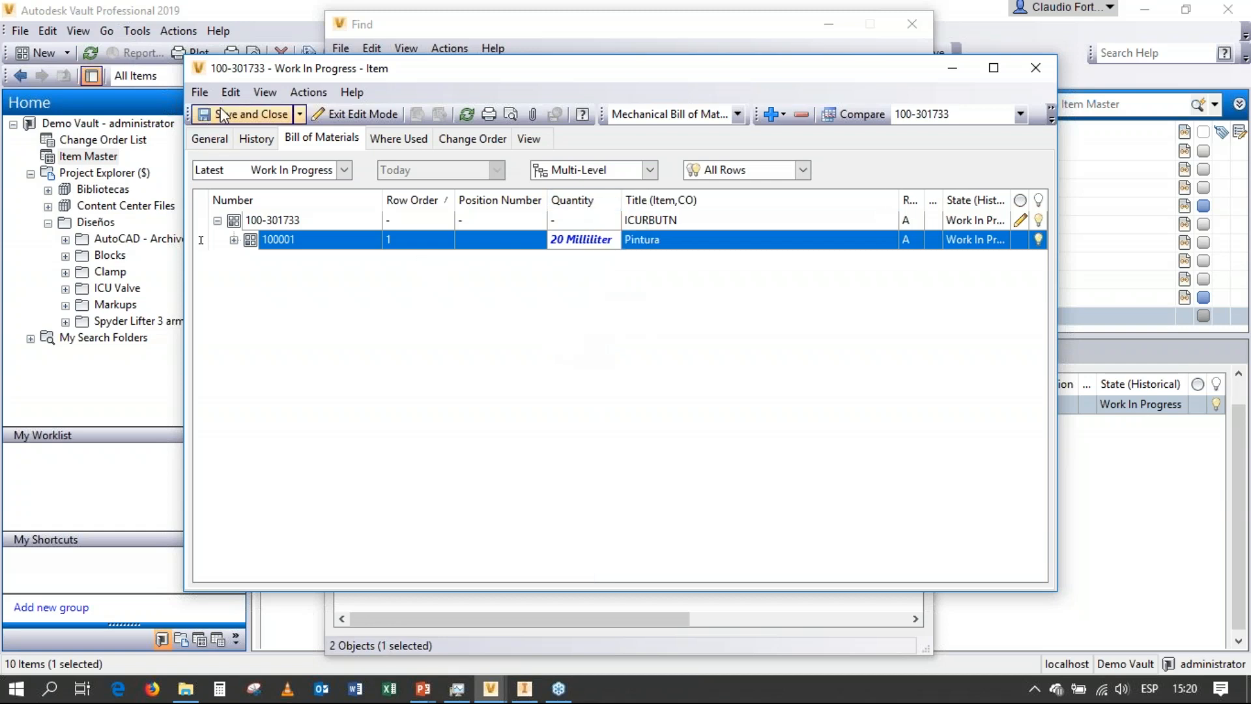
pyautogui.click(234, 116)
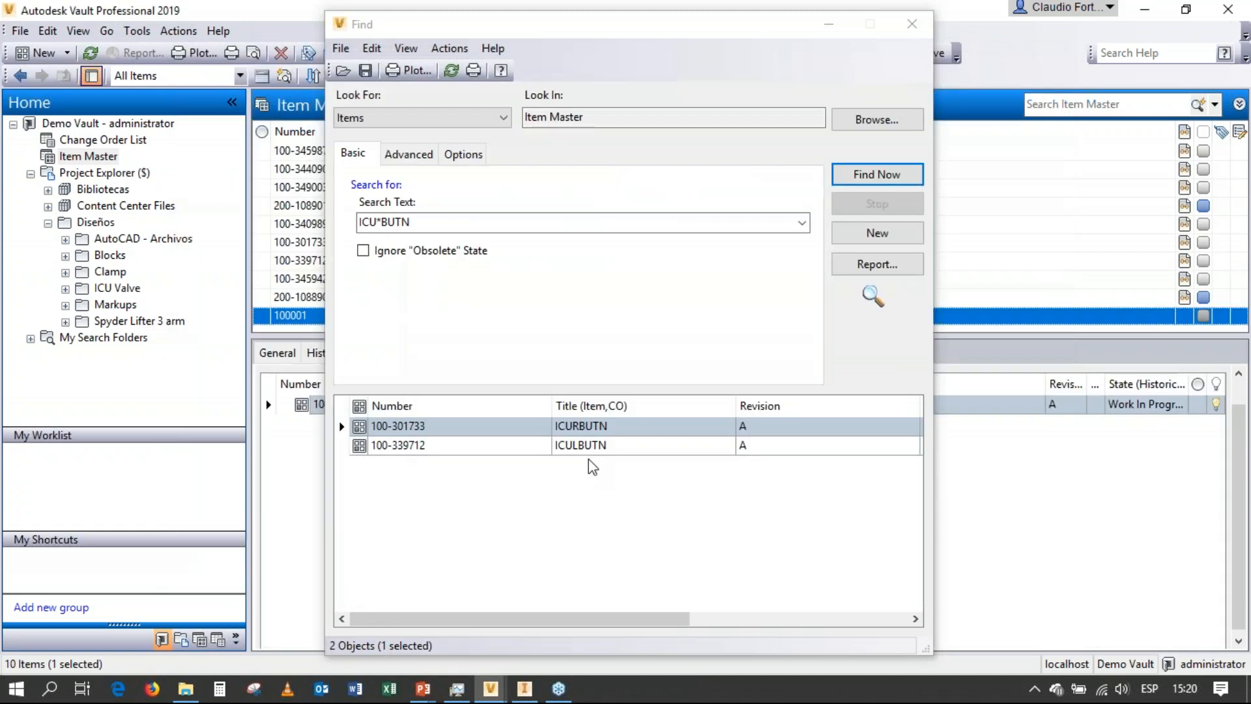
# Open the ICULBUTN item from the search results.
pyautogui.click(587, 448)
pyautogui.rightClick(588, 448)
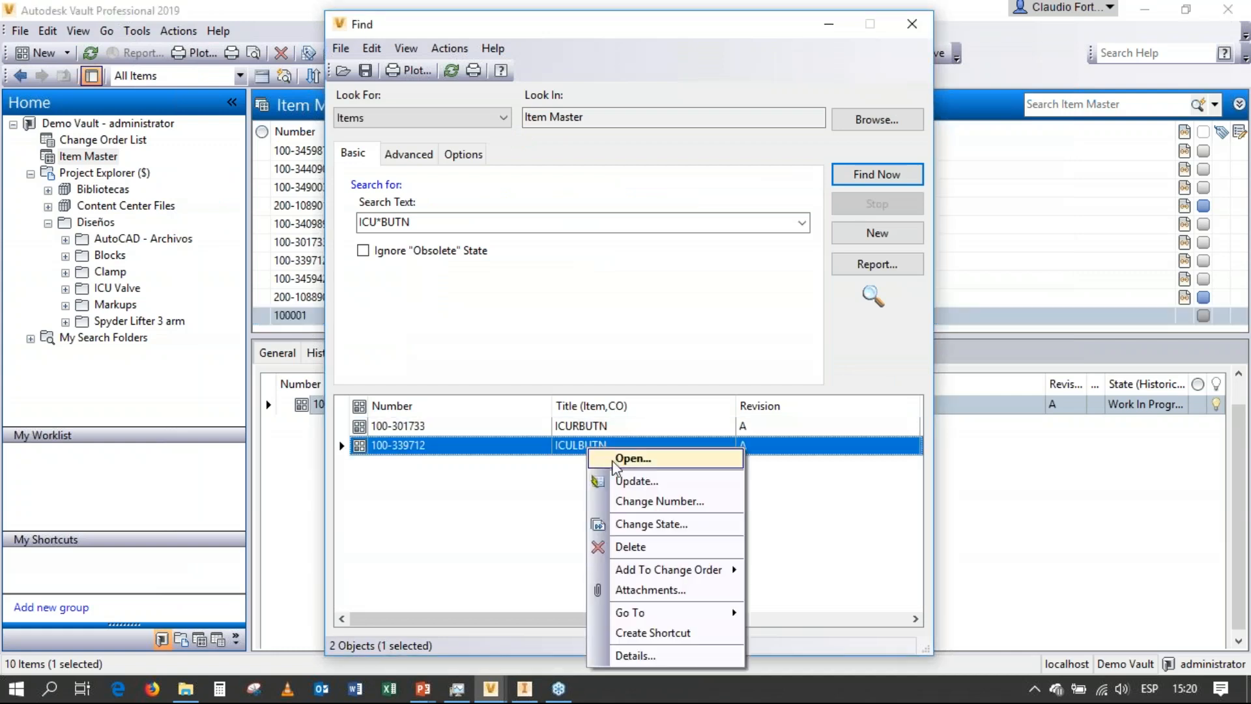
pyautogui.click(627, 479)
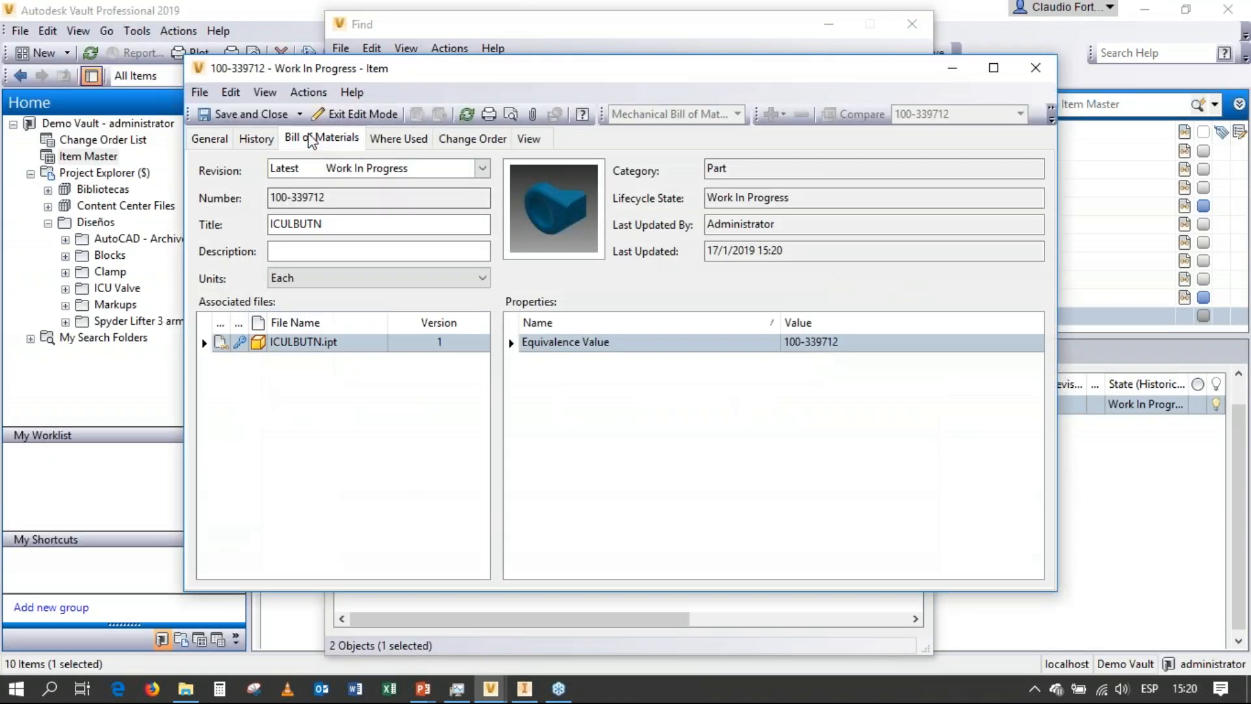
# Search for "pintura" and add the existing Pintura item as a row in ICULBUTN's bill of materials.
pyautogui.click(322, 137)
pyautogui.click(278, 225)
pyautogui.rightClick(277, 225)
pyautogui.moveTo(334, 274)
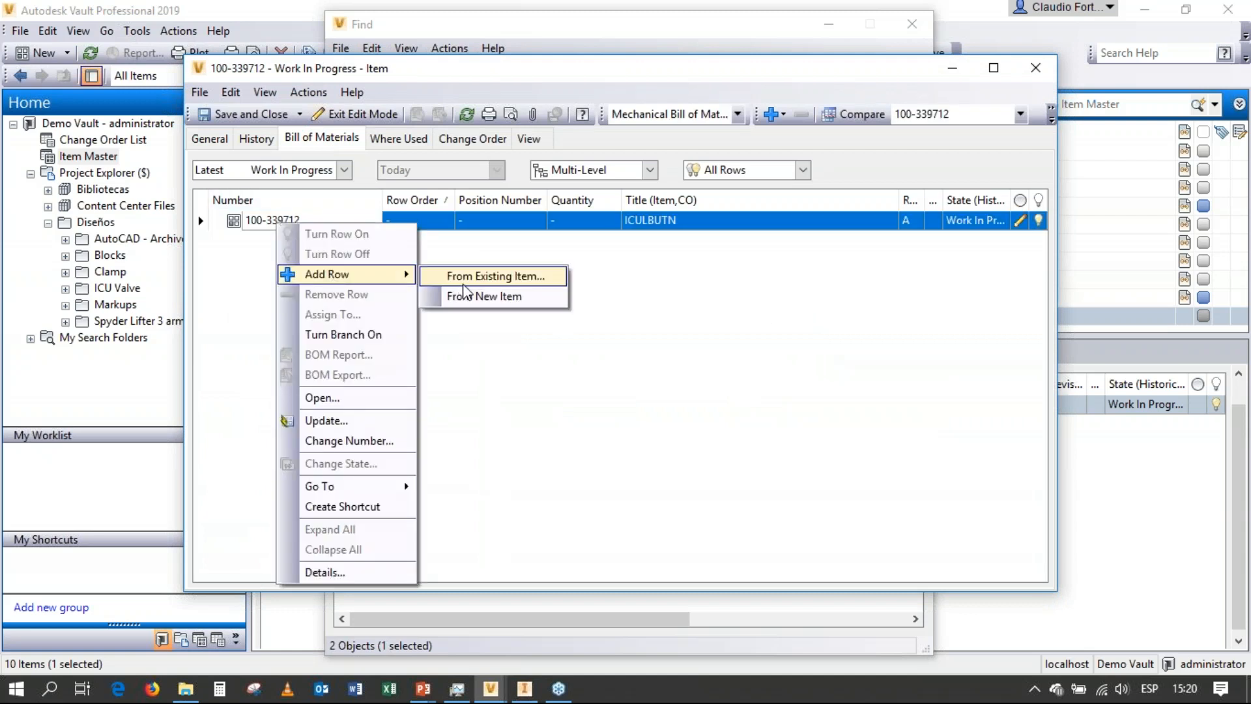
pyautogui.click(464, 277)
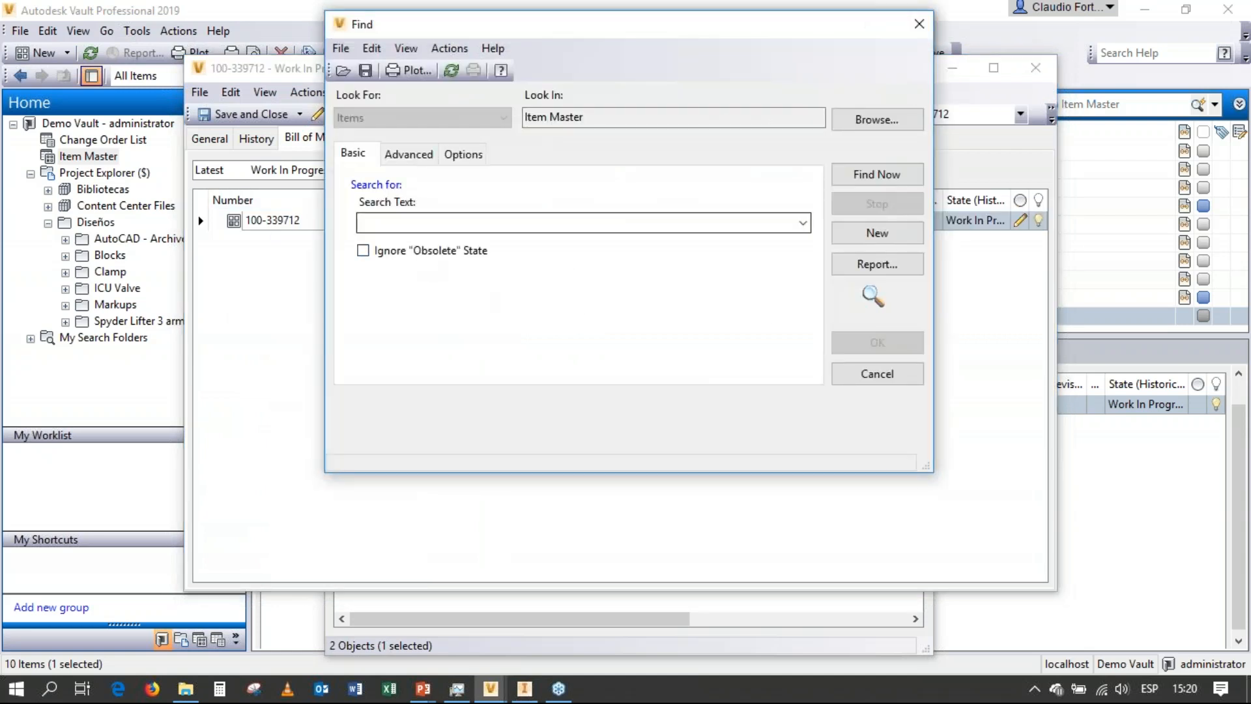
pyautogui.click(801, 223)
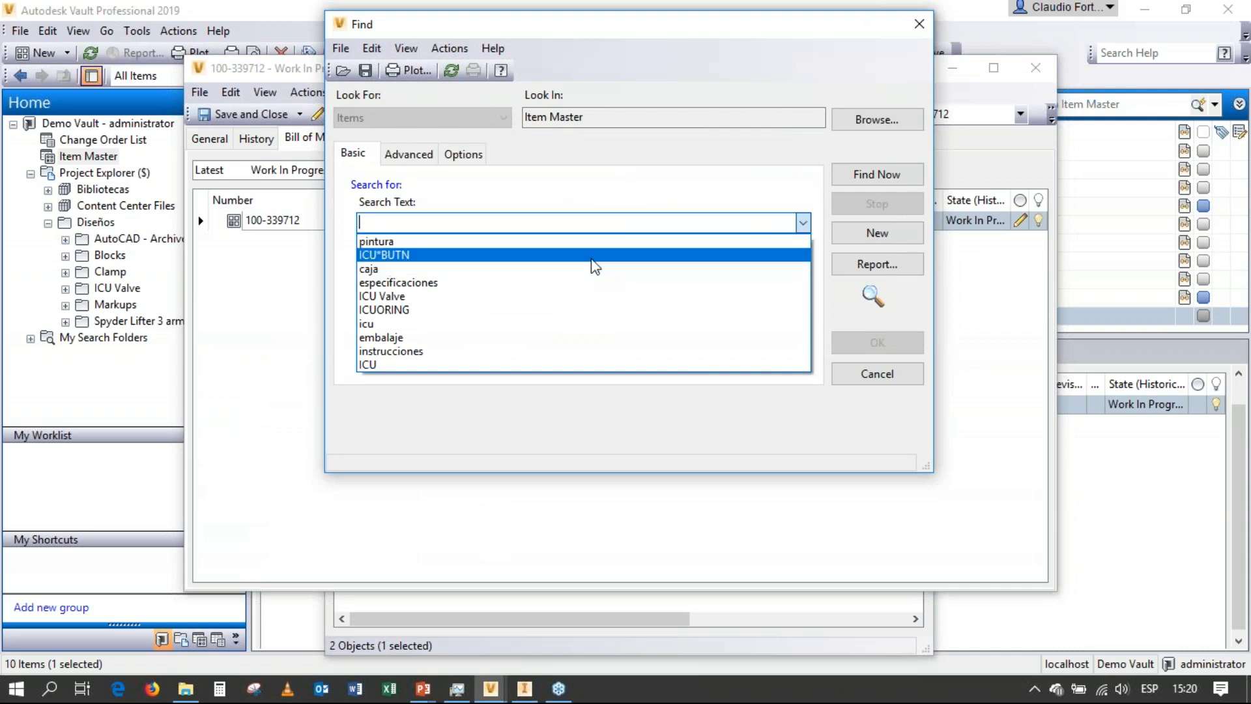
pyautogui.click(586, 242)
pyautogui.click(873, 175)
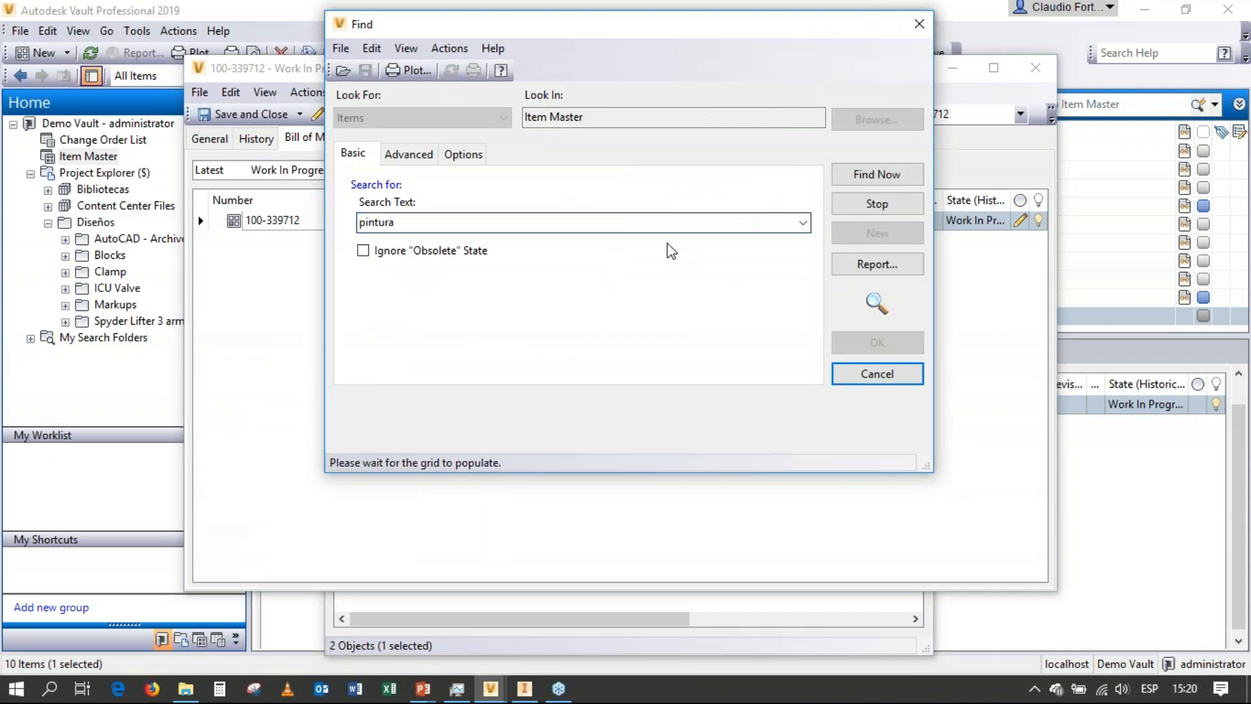
pyautogui.click(880, 341)
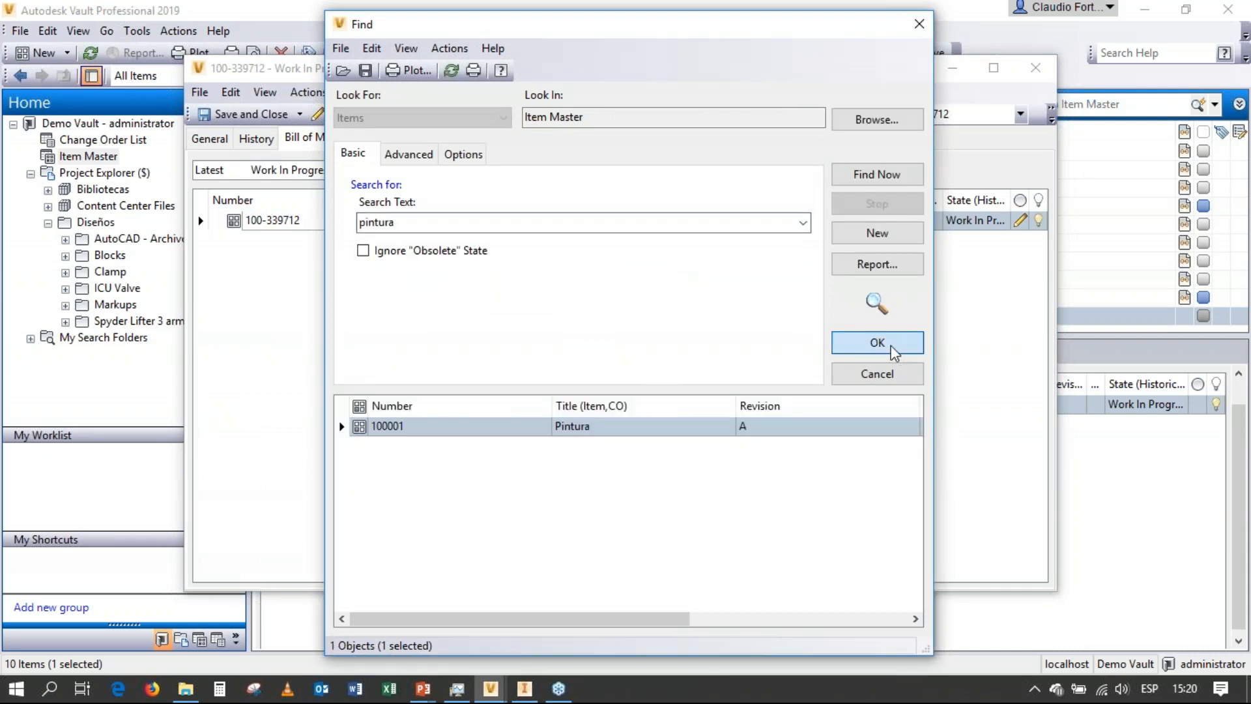
# Set ICULBUTN's Pintura quantity to 20, save and close the item, and close the search window.
pyautogui.click(559, 241)
pyautogui.write('20')
pyautogui.press('Return')
pyautogui.click(241, 114)
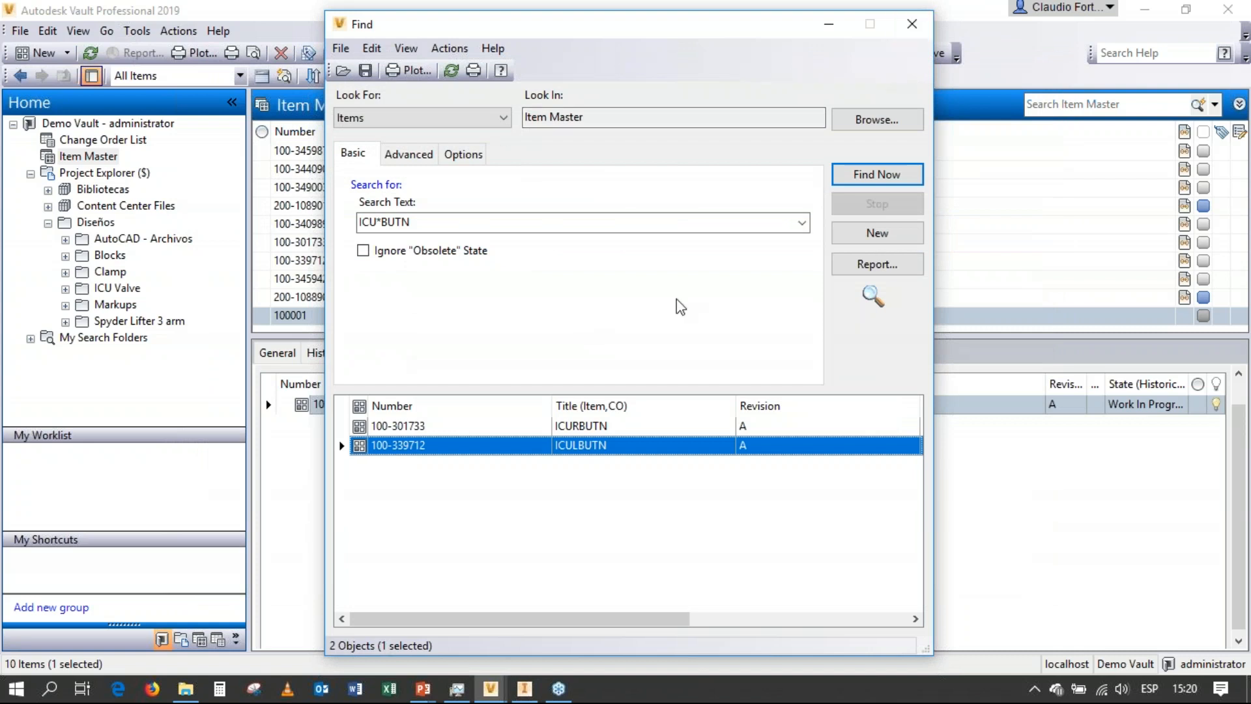
pyautogui.click(911, 24)
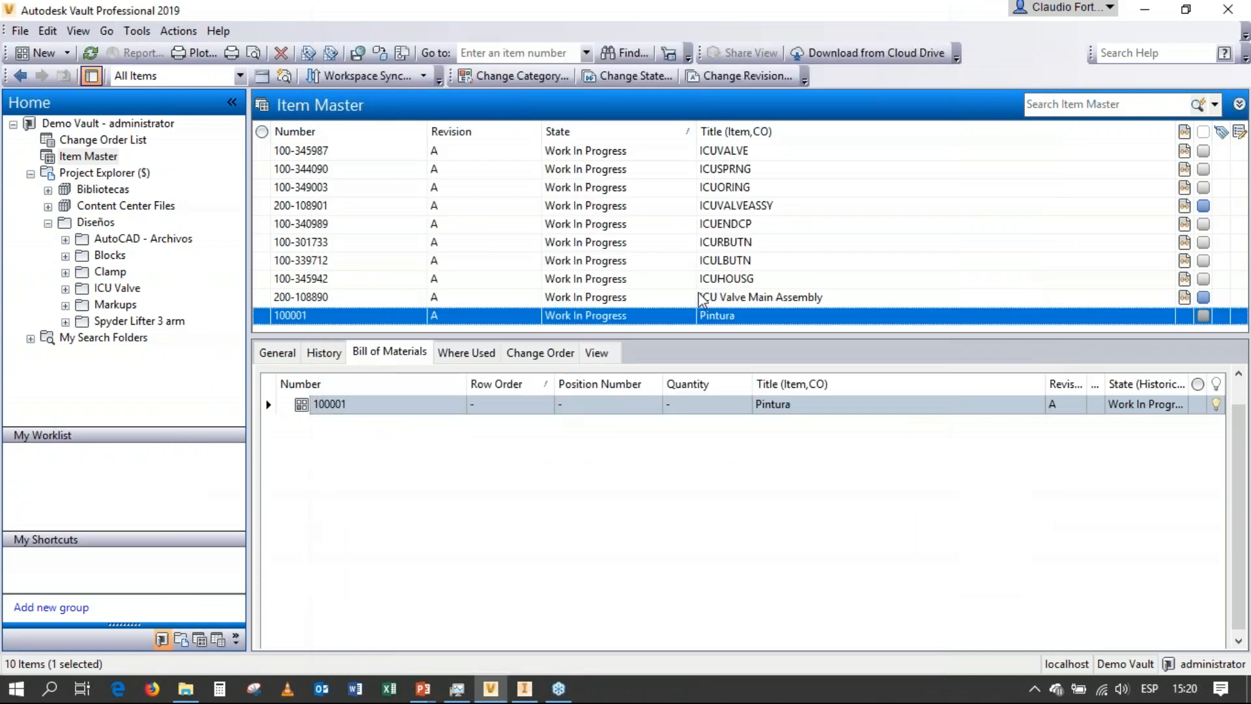
# Open the ICU Valve Main Assembly item's bill of materials and expand the ICULBUTN row to check its components.
pyautogui.click(708, 298)
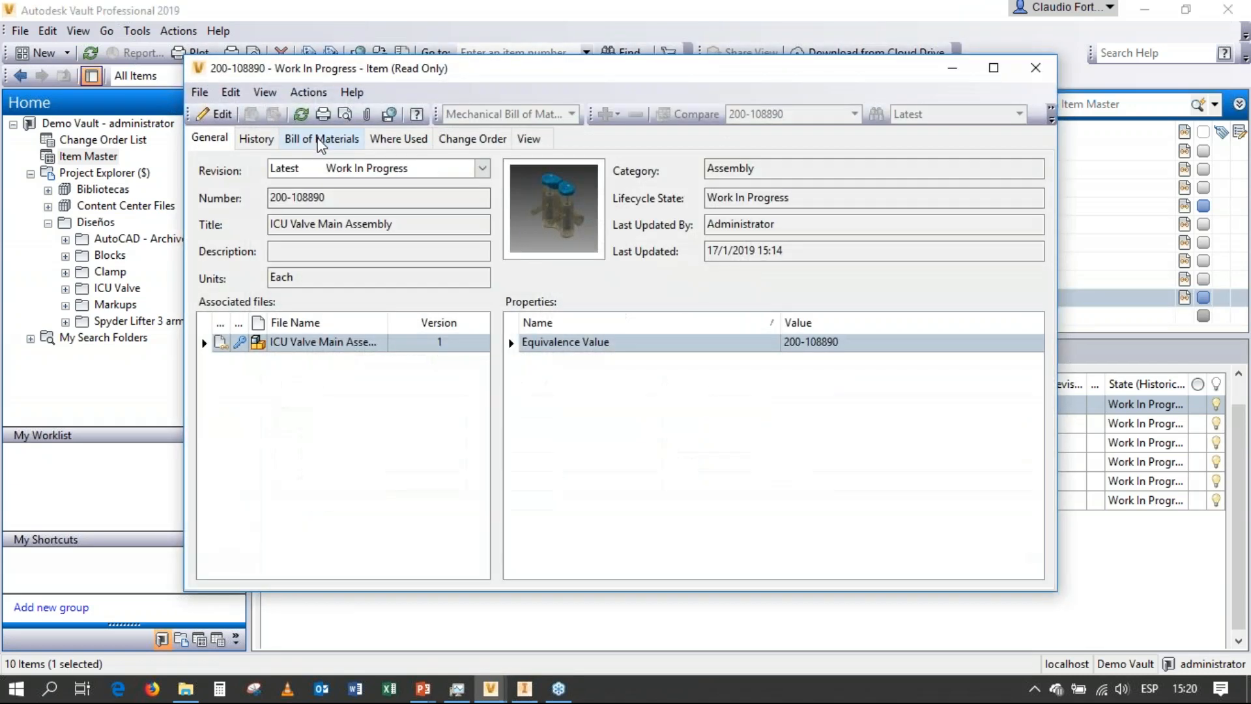
pyautogui.click(320, 139)
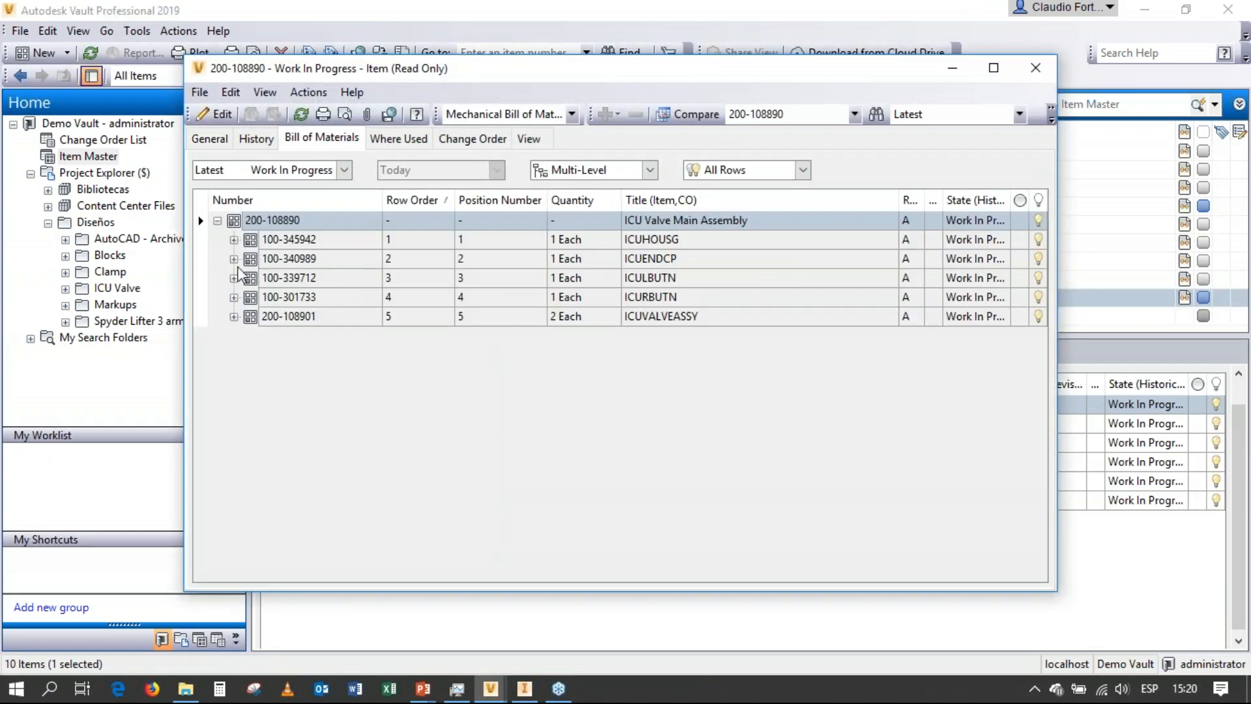
pyautogui.click(234, 278)
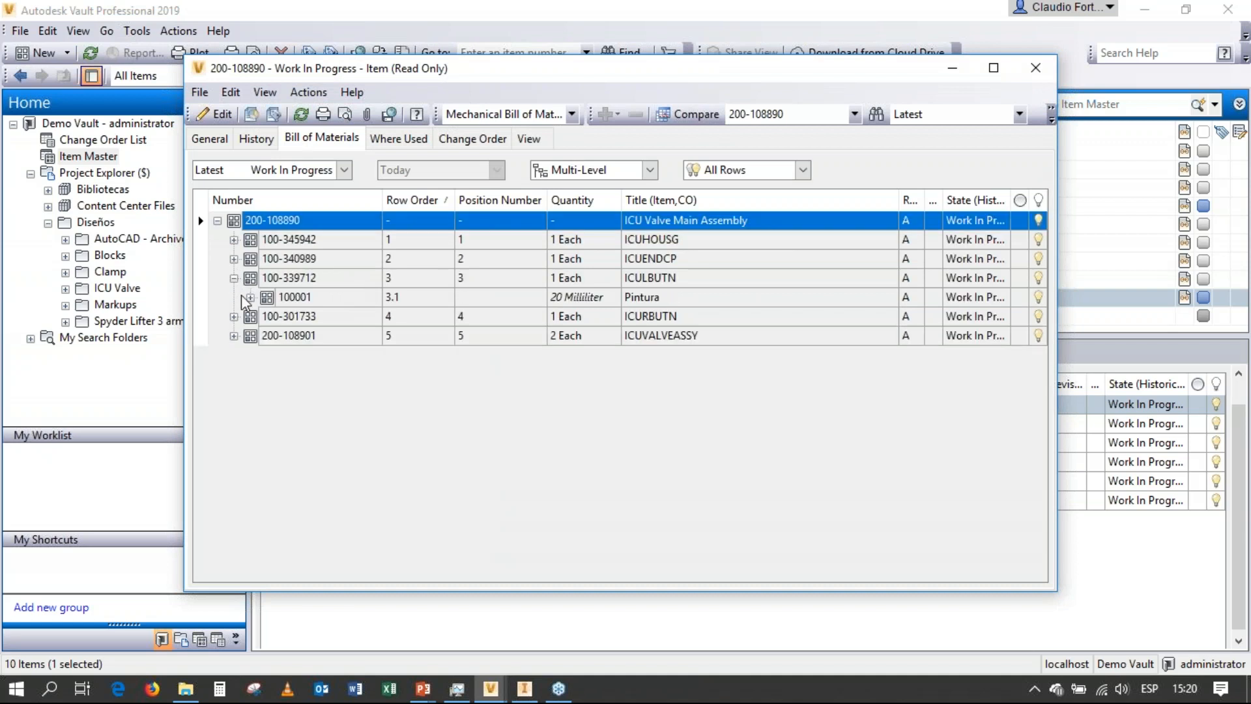
# Expand the ICURBUTN row to check its components, and close the ICU Valve Main Assembly item.
pyautogui.click(234, 316)
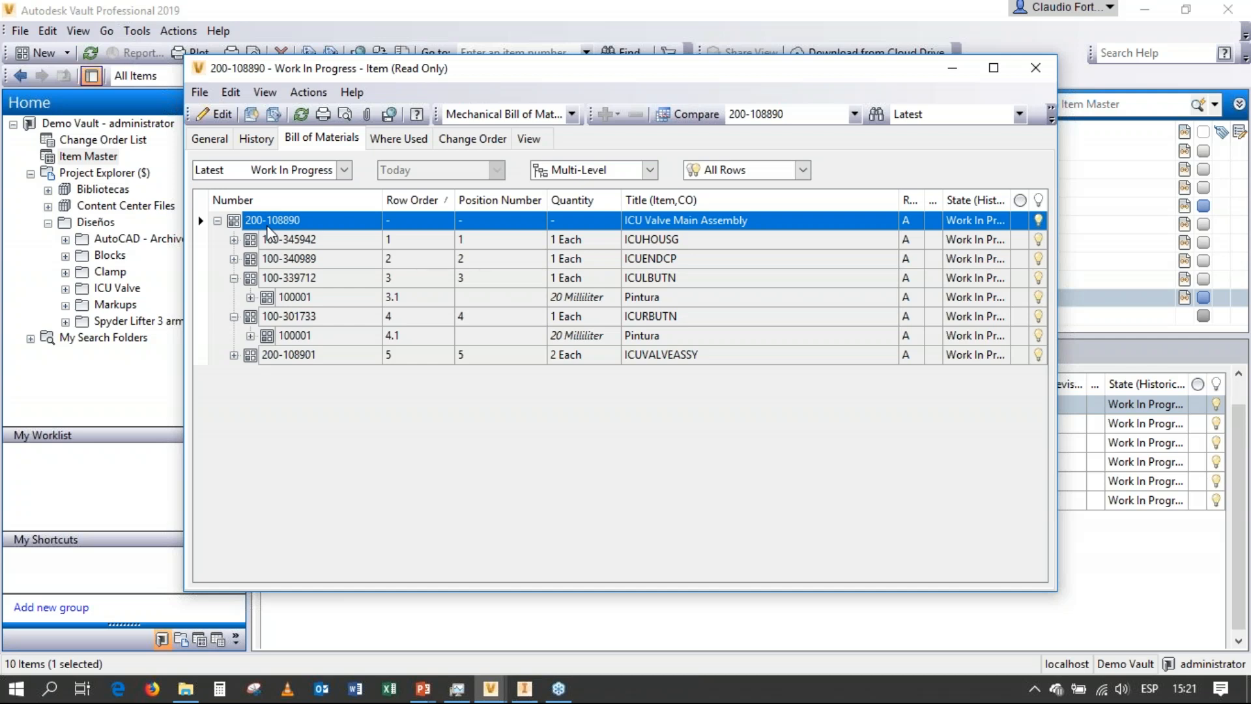
pyautogui.click(1031, 71)
# Create a new item in the Product category.
pyautogui.click(43, 52)
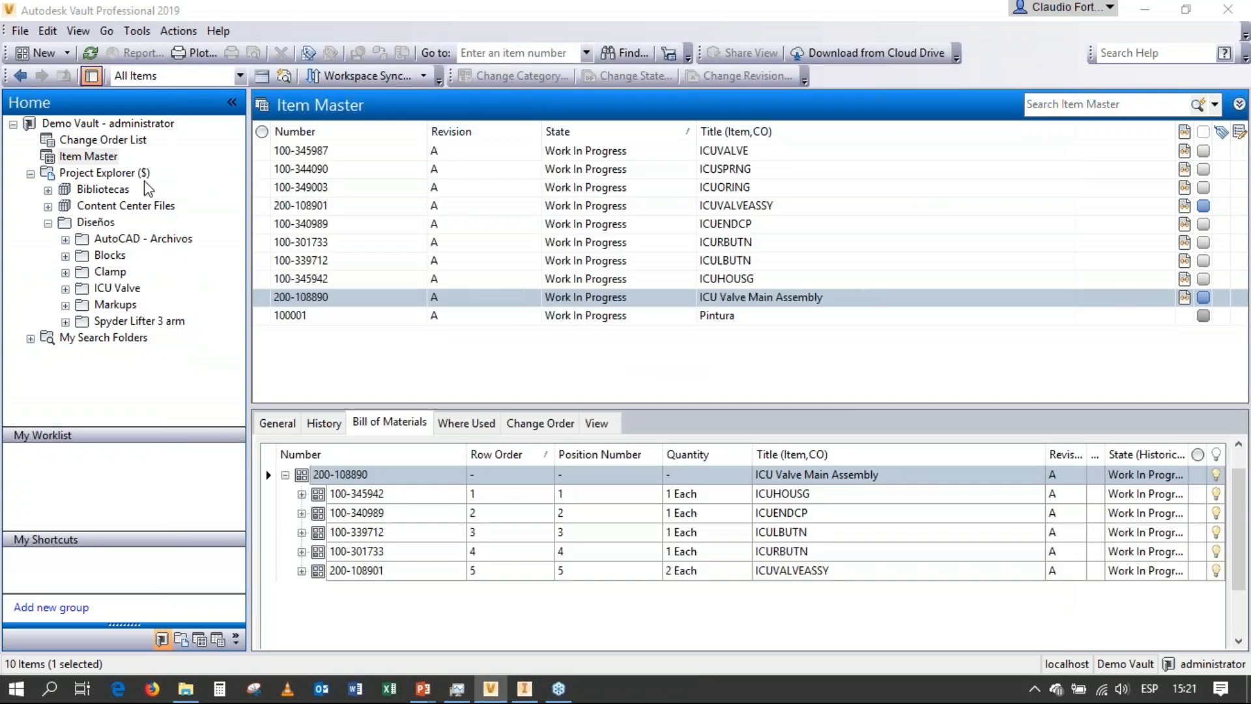
pyautogui.click(831, 344)
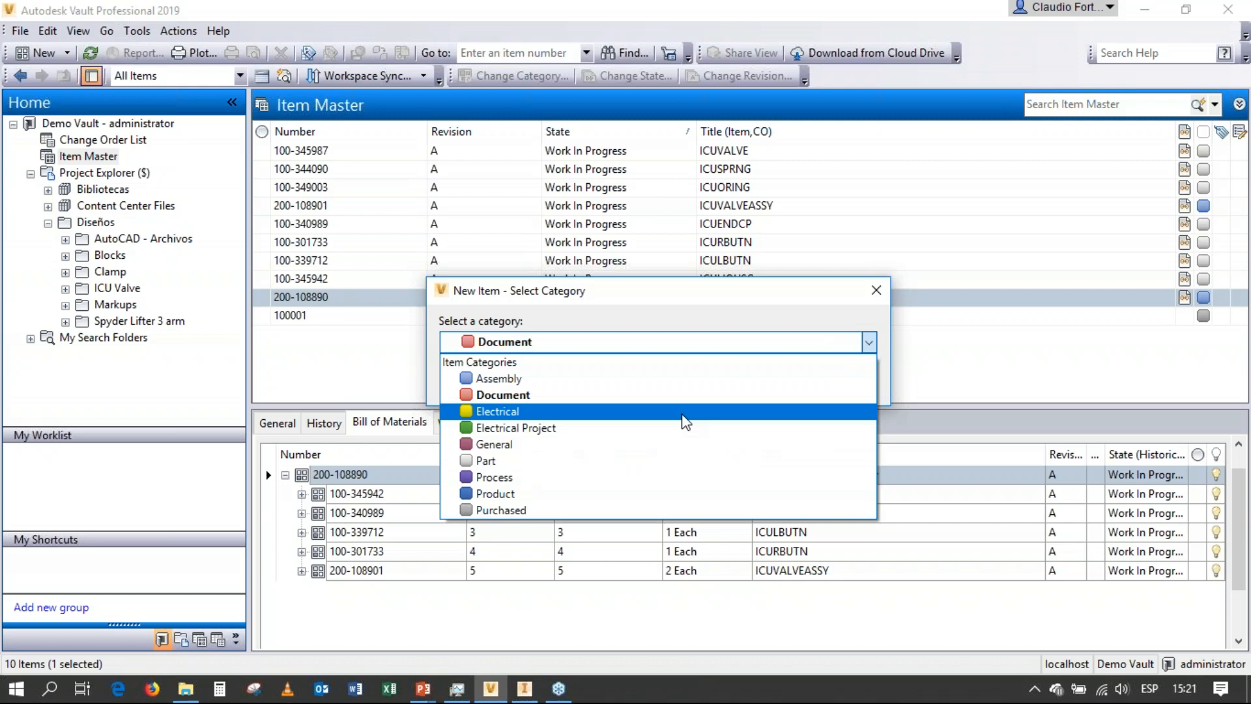
pyautogui.click(578, 497)
pyautogui.click(662, 381)
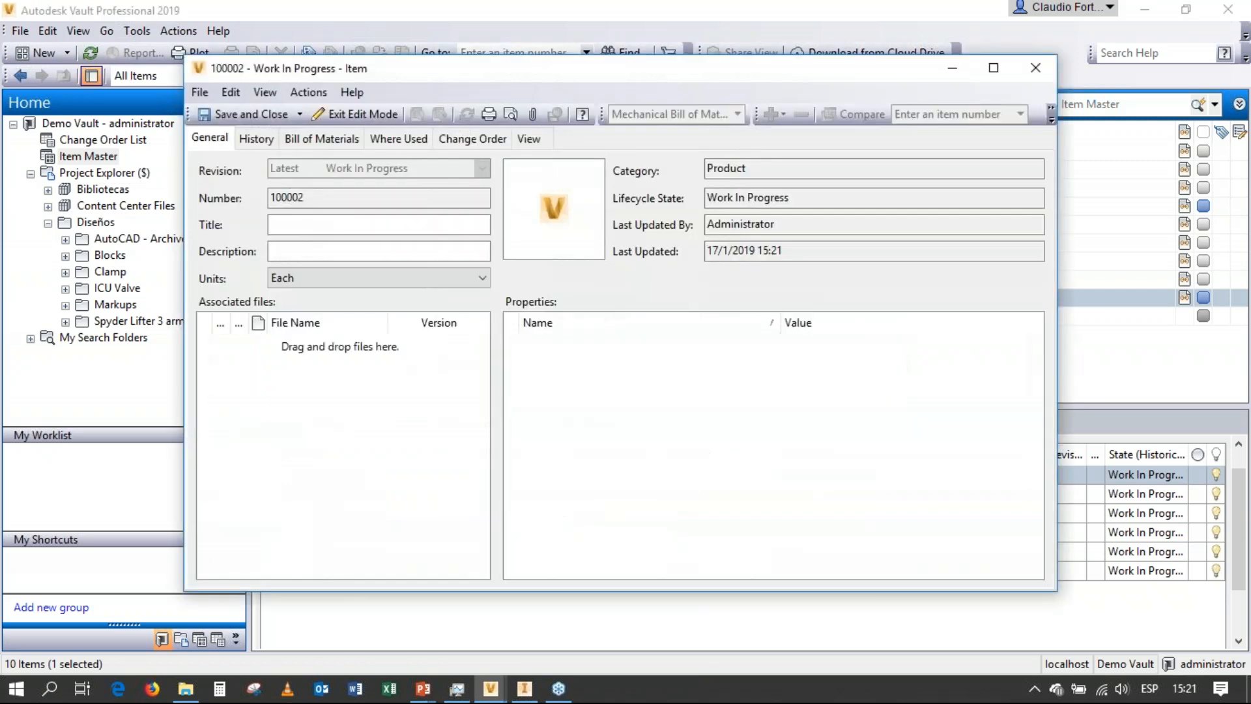
# Title the new product item "Válvula ICU - Producto terminado", save and close it, and select it in the Item Master.
pyautogui.click(273, 224)
pyautogui.write('Válvula ICU - Producto')
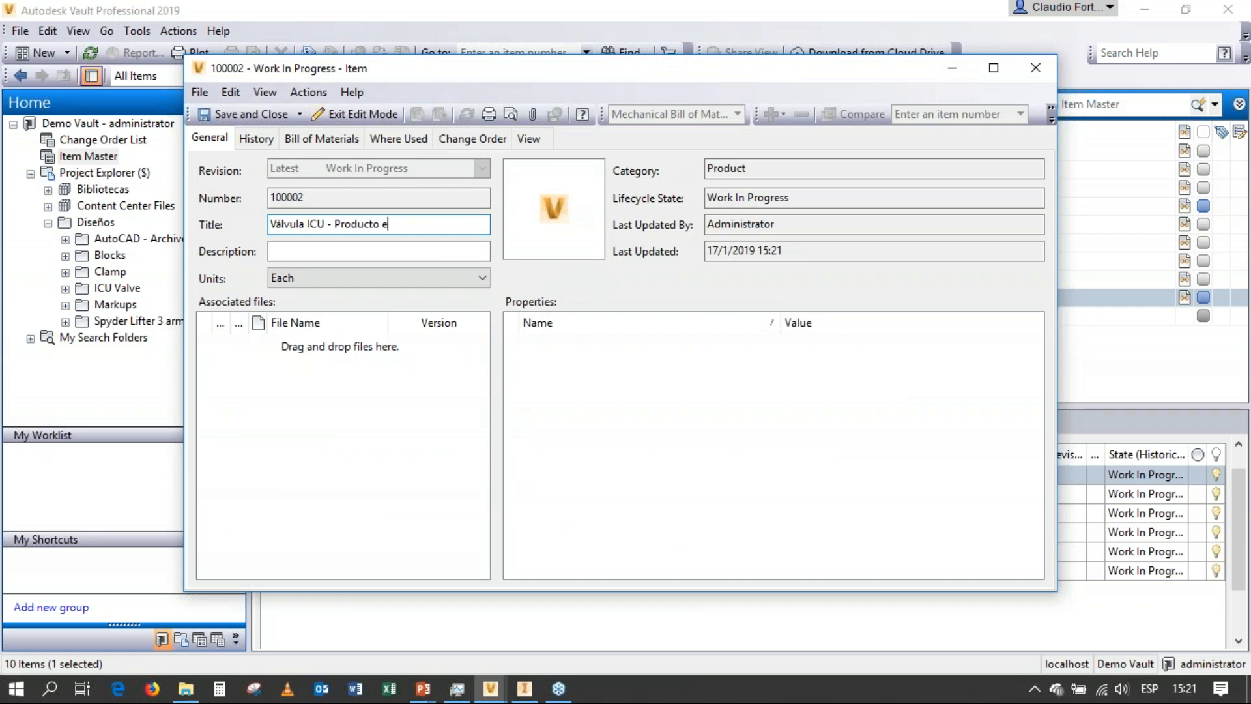
pyautogui.write(' terminado')
pyautogui.click(254, 114)
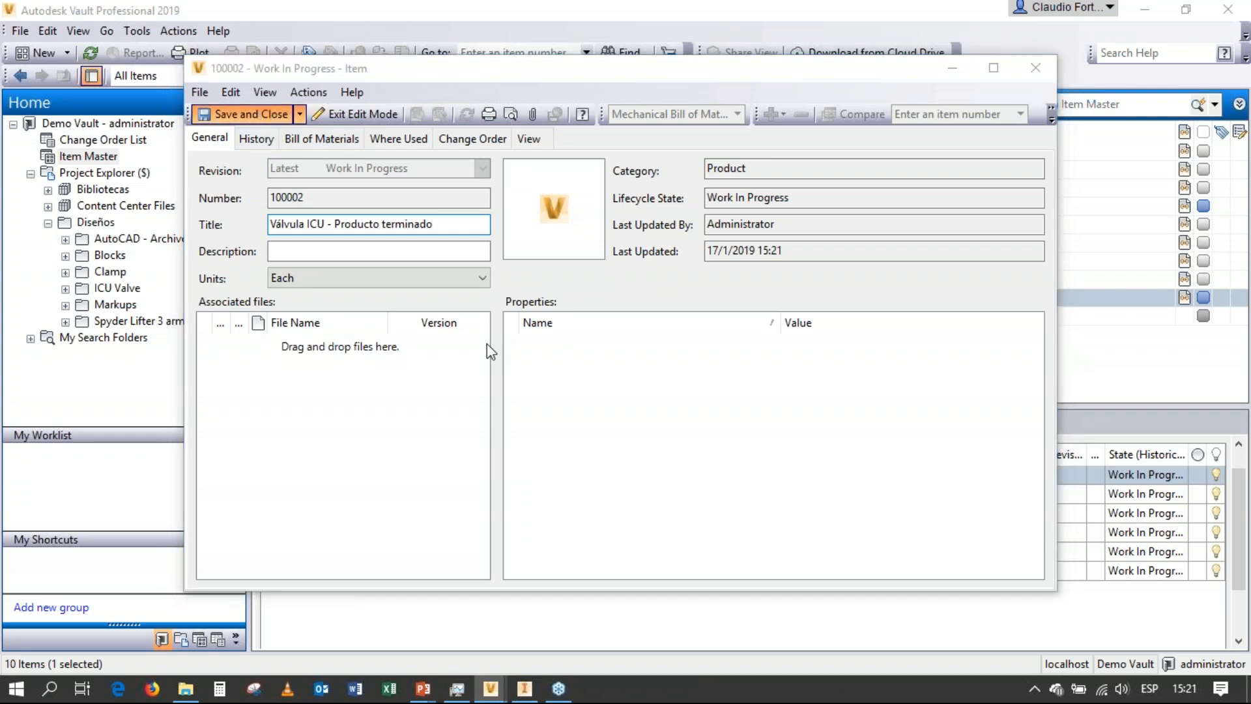
pyautogui.click(327, 334)
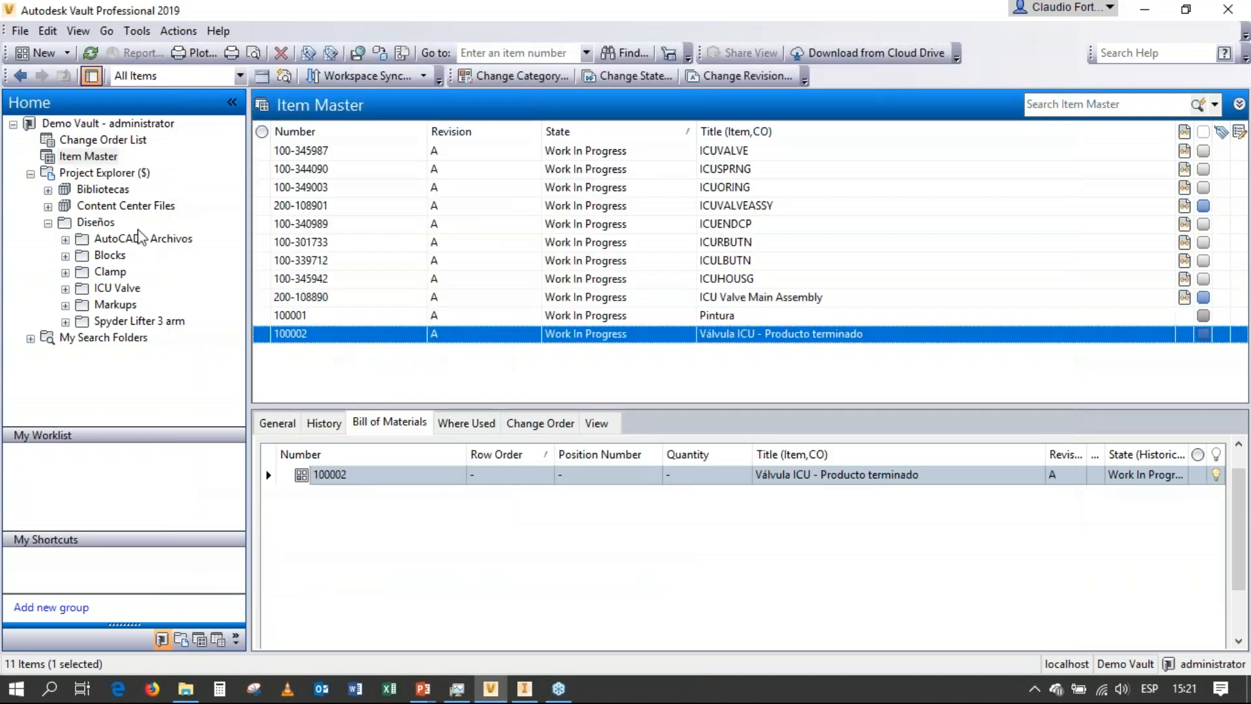
# Create another new item in the Purchased category.
pyautogui.rightClick(96, 160)
pyautogui.click(133, 166)
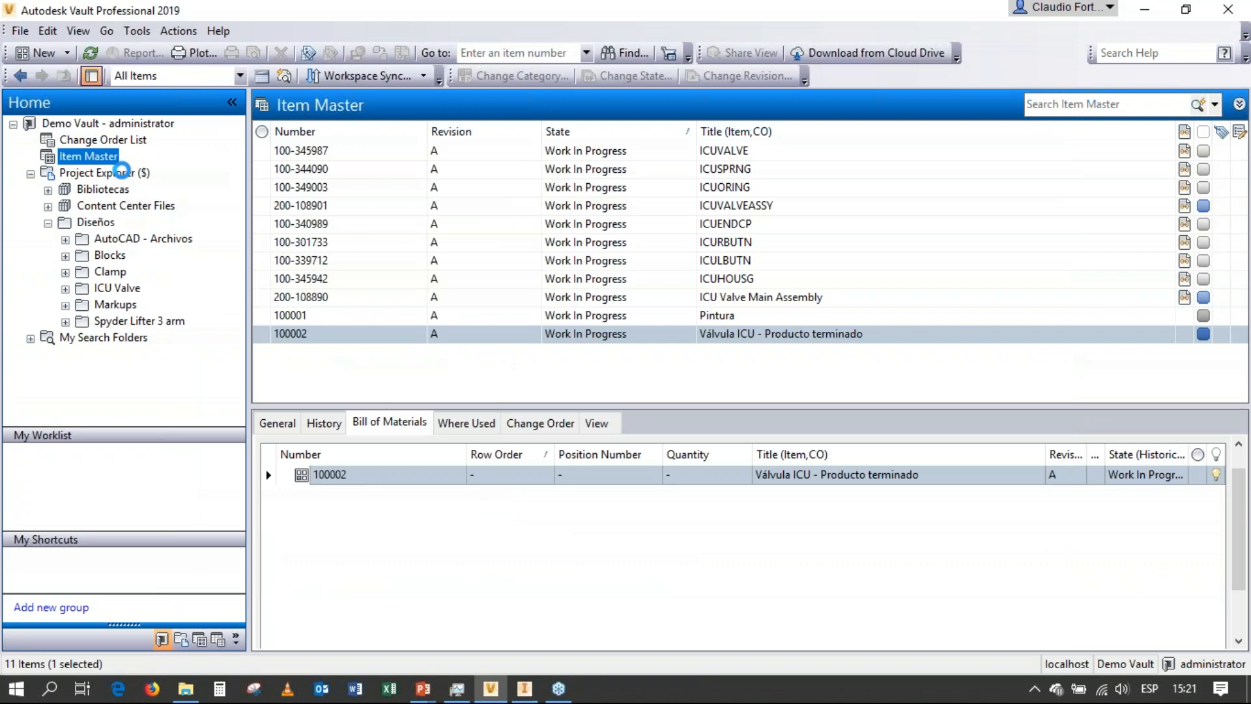
pyautogui.click(548, 340)
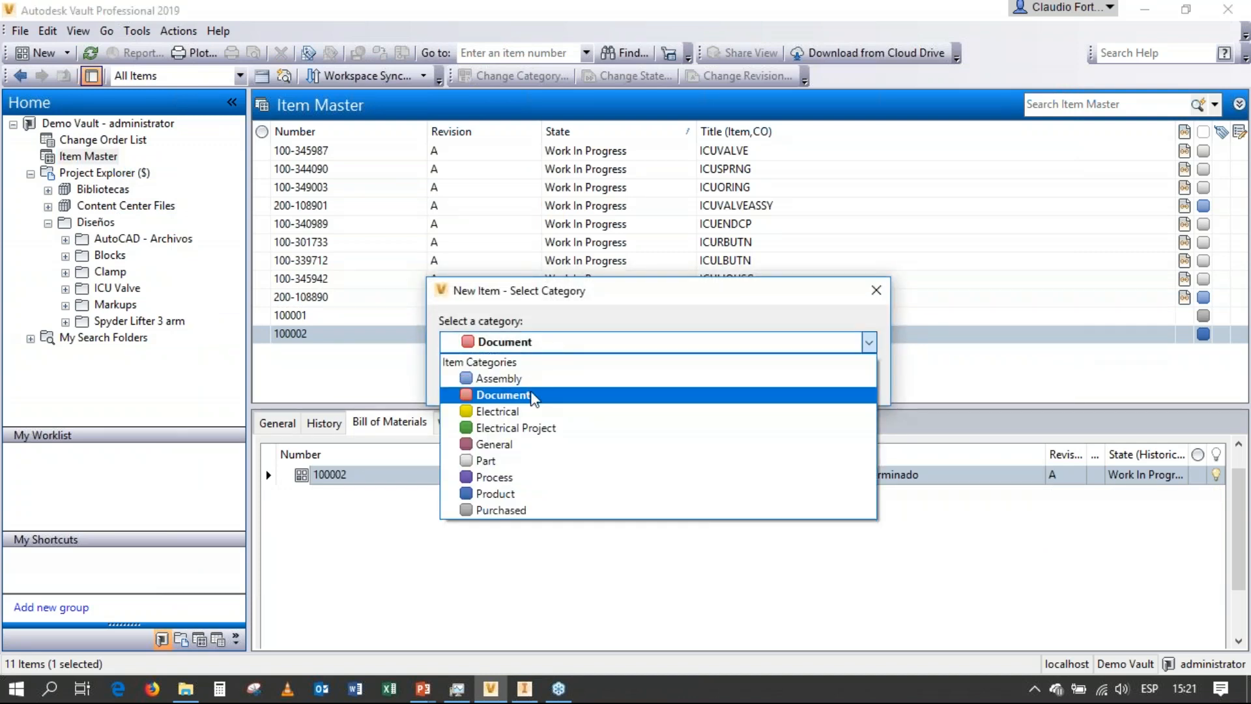
pyautogui.click(538, 509)
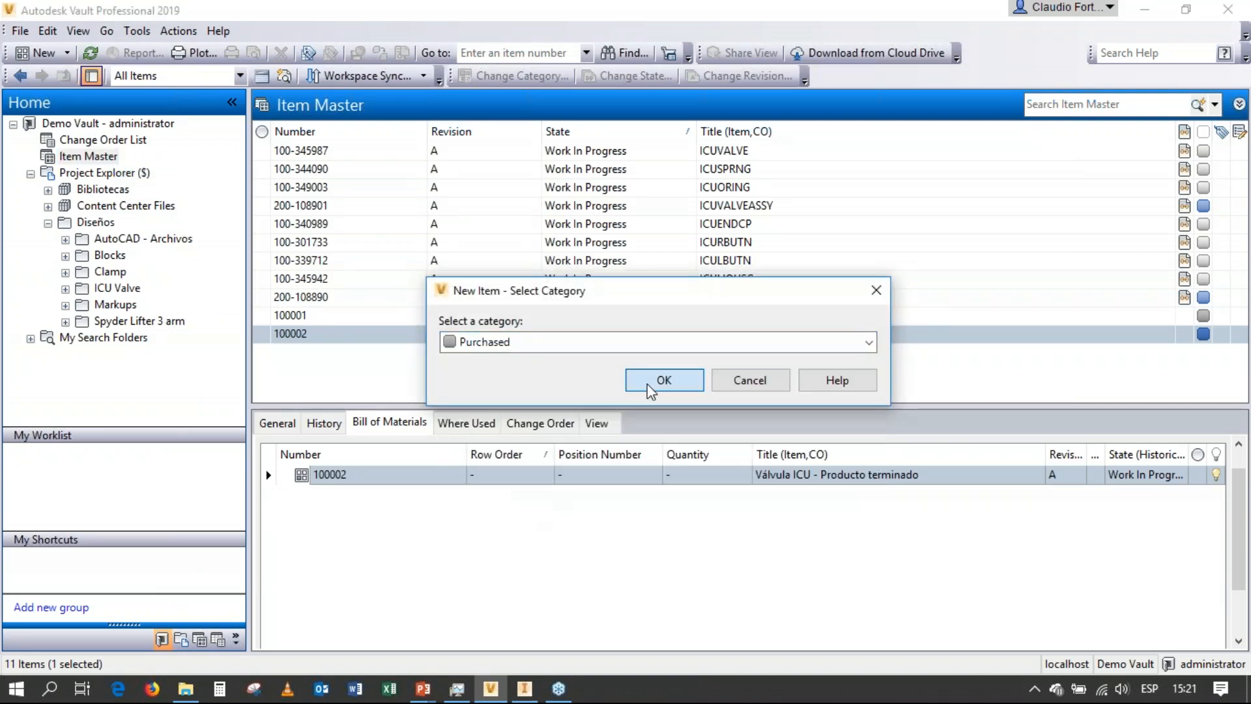
pyautogui.click(652, 384)
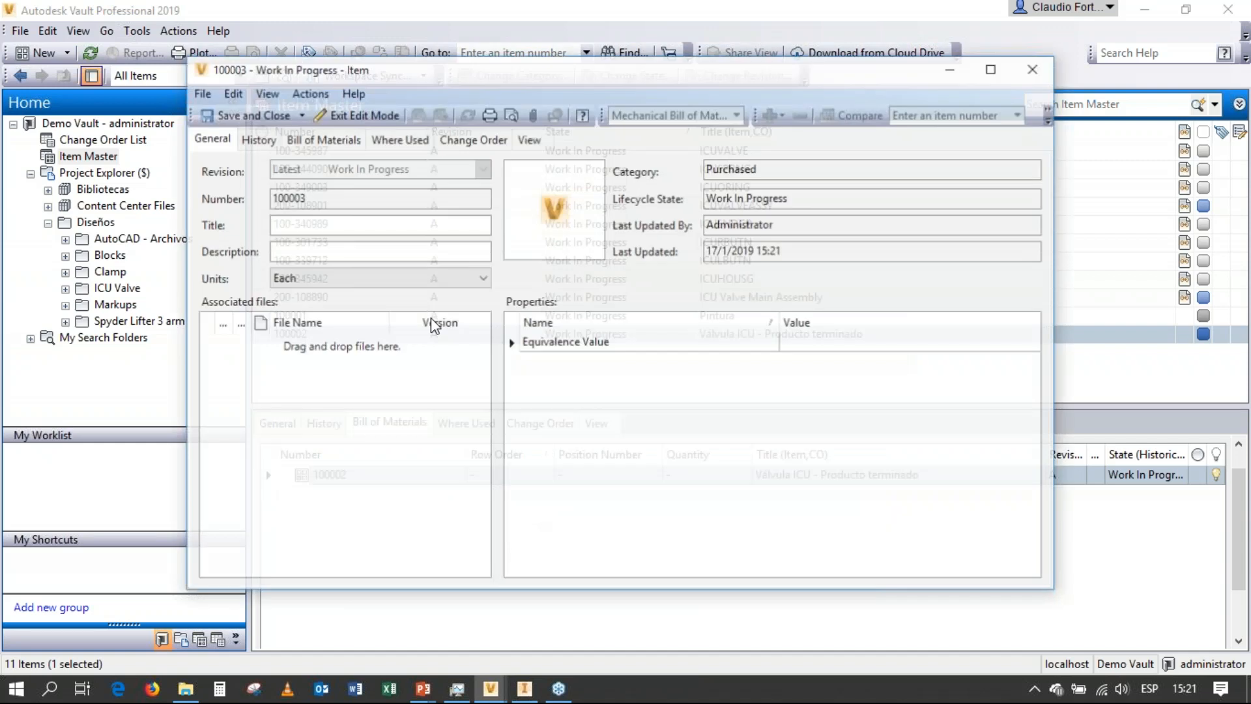
# Title the purchased item "Embalaje válvula", describe it as "Caja para el producto", and save and close it.
pyautogui.write('Embalaje válvula')
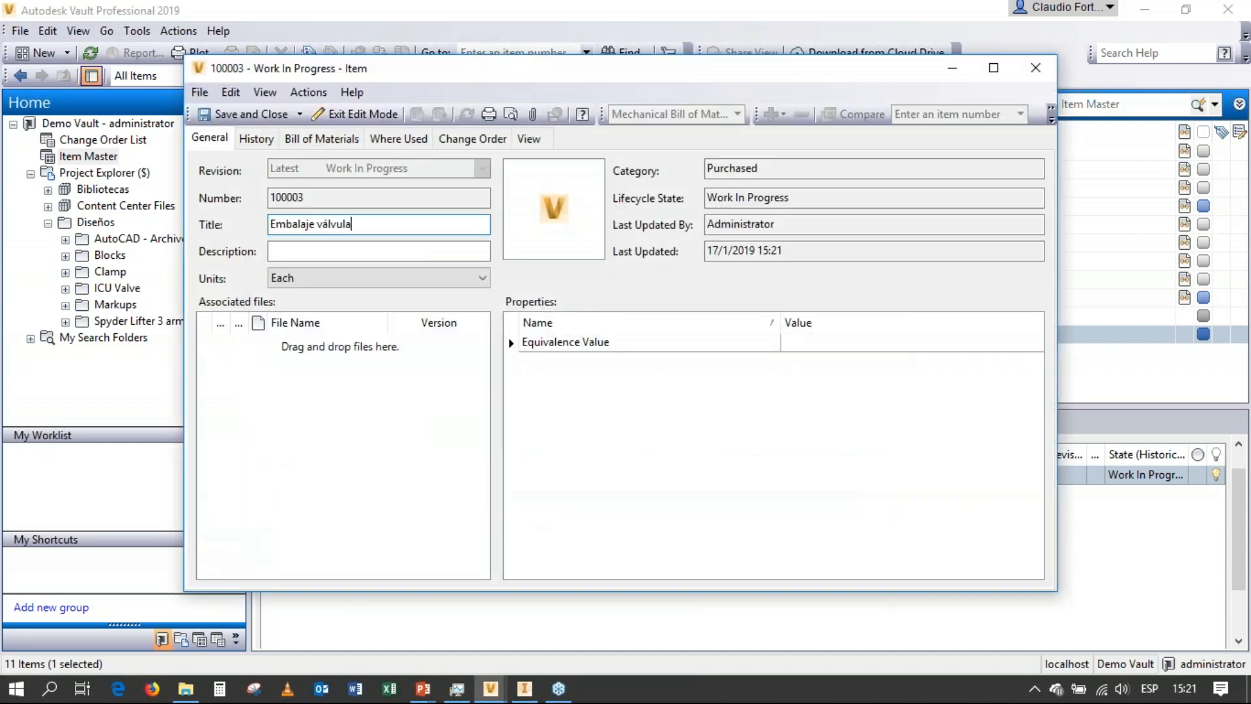
pyautogui.click(321, 254)
pyautogui.write('Caja para')
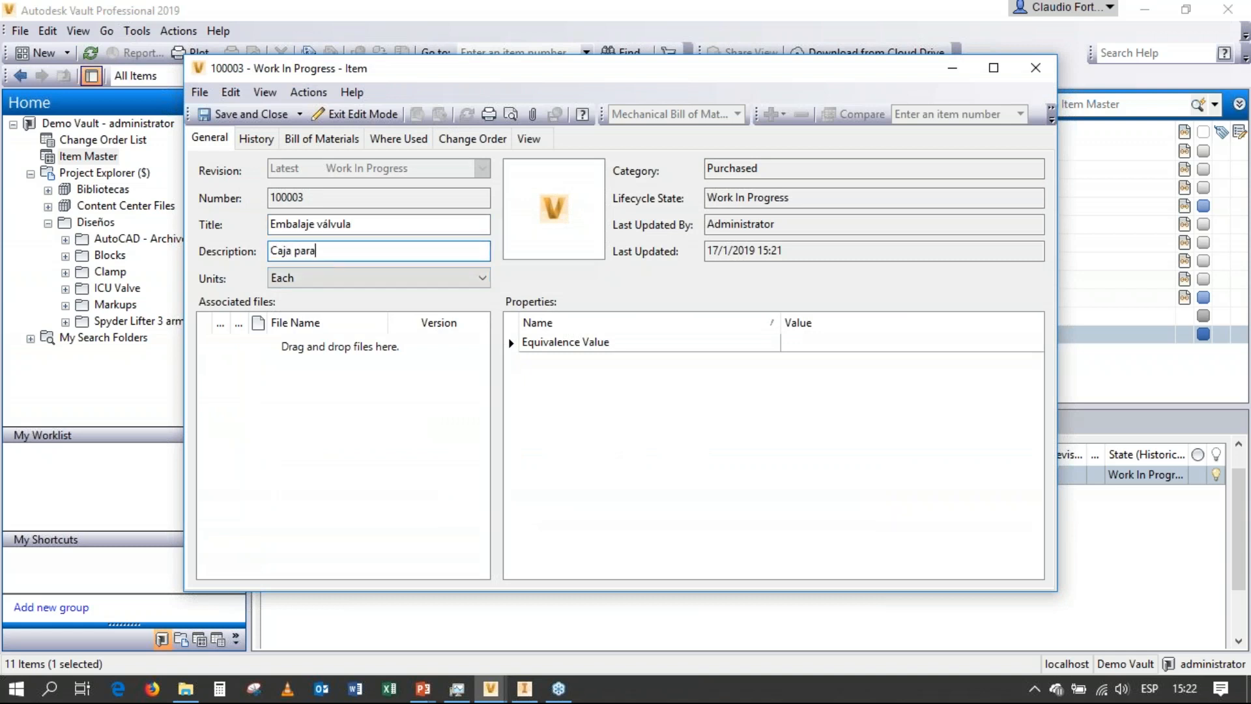
pyautogui.write(' el producto')
pyautogui.click(244, 116)
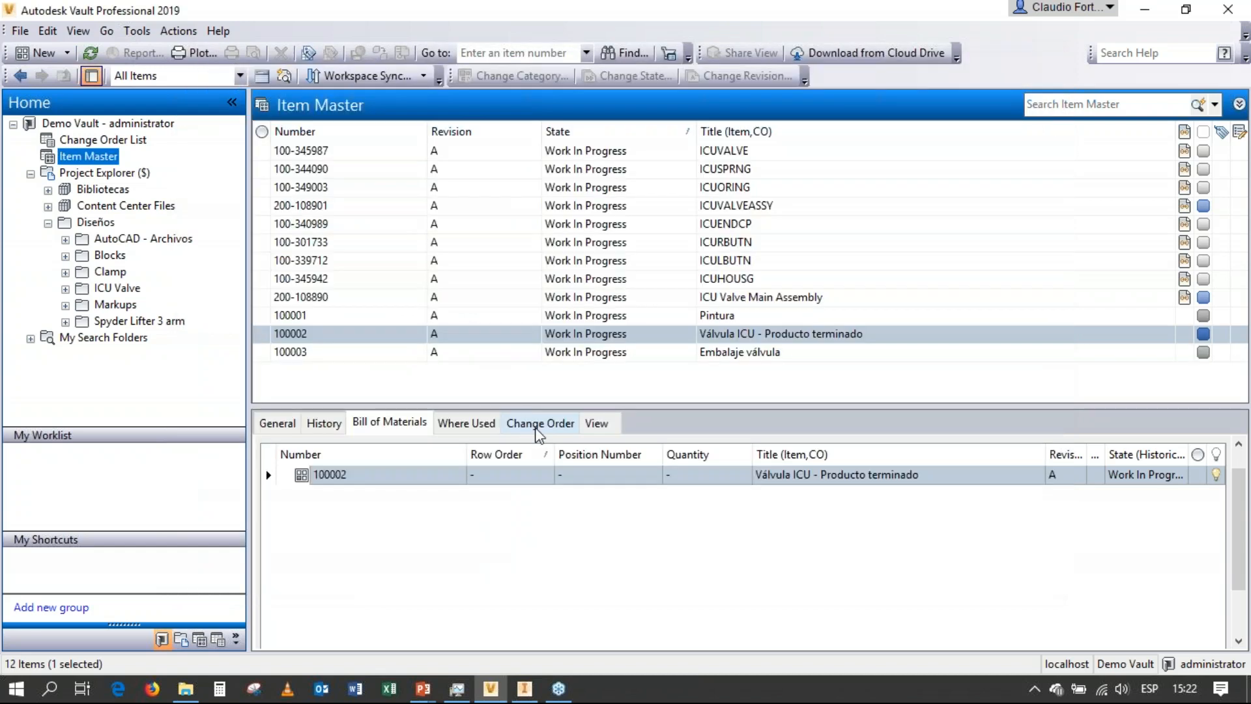
# Create a new item in the Document category.
pyautogui.rightClick(79, 159)
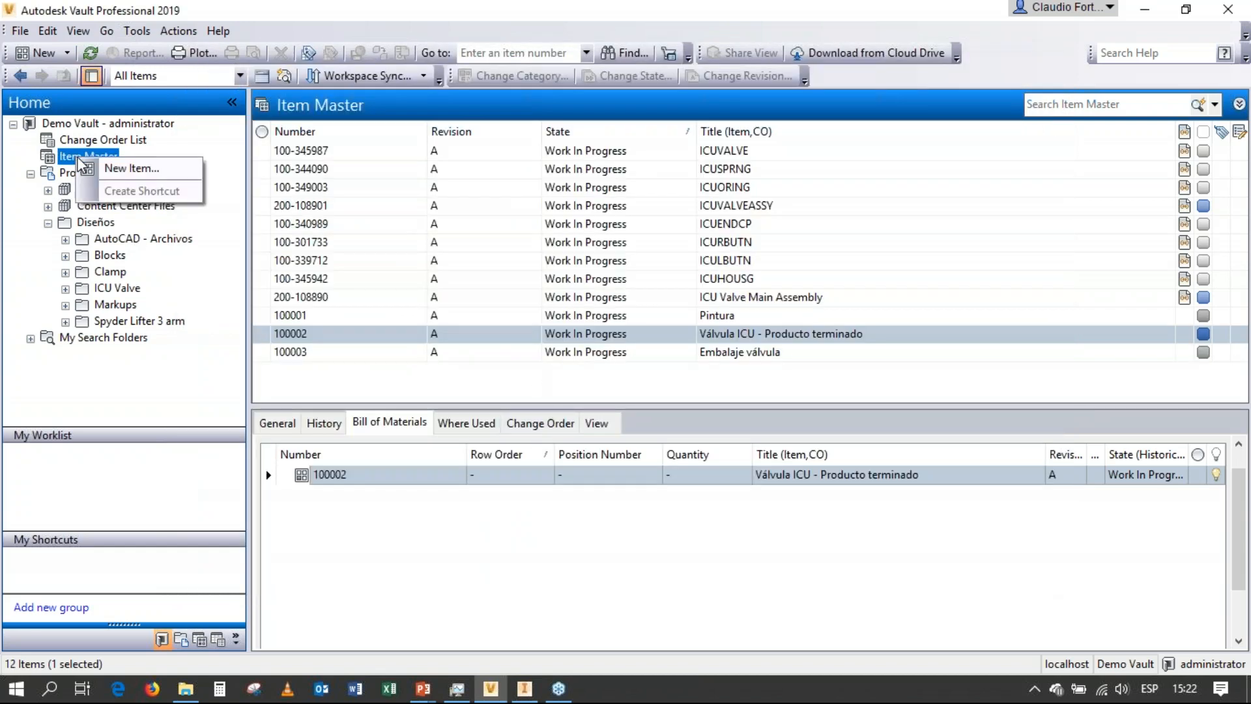
pyautogui.click(108, 168)
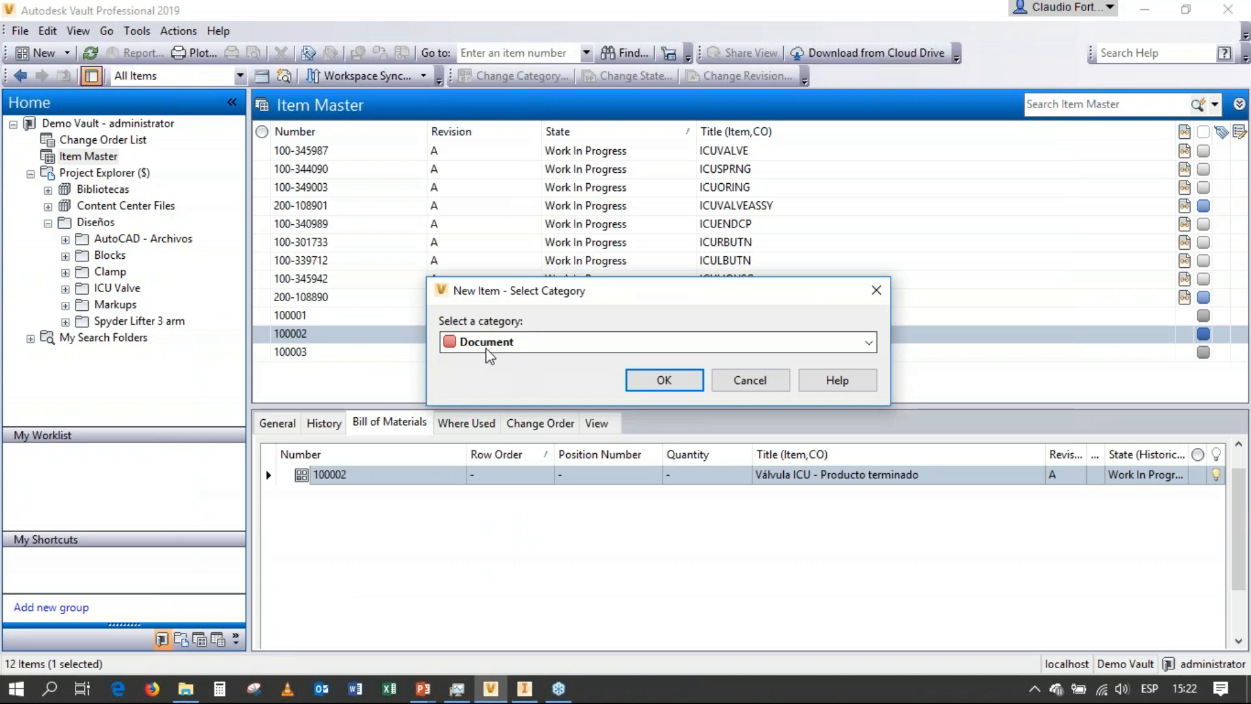
pyautogui.click(662, 380)
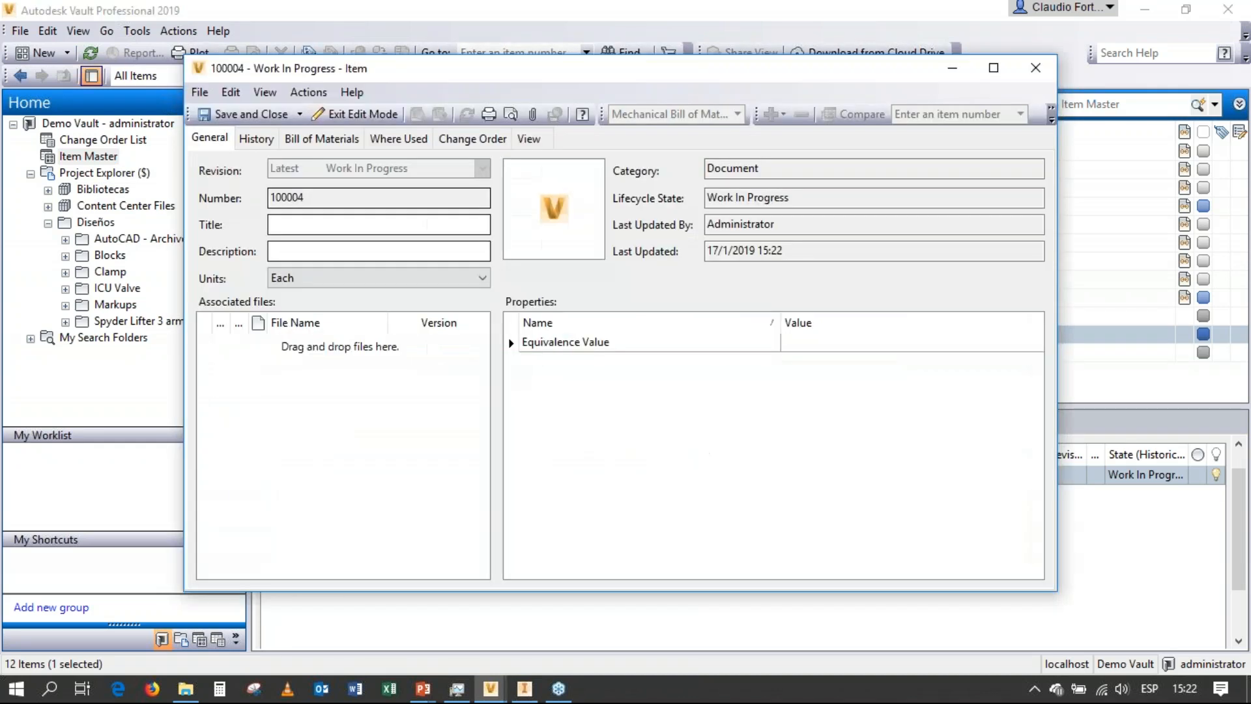
# Title the document item "Válvula ICU - Hoja de especificaciones", then save and close it.
pyautogui.click(300, 223)
pyautogui.write('Válvula ')
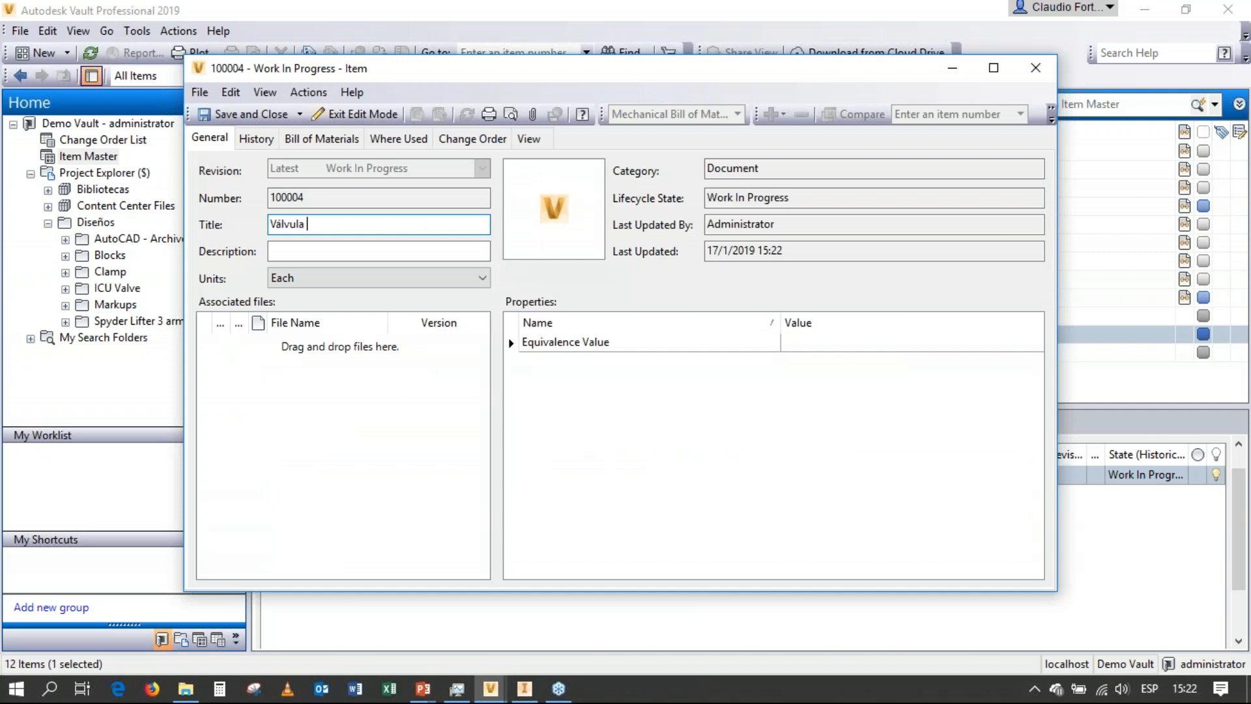
pyautogui.write('ICU - Hoja de especificaciones')
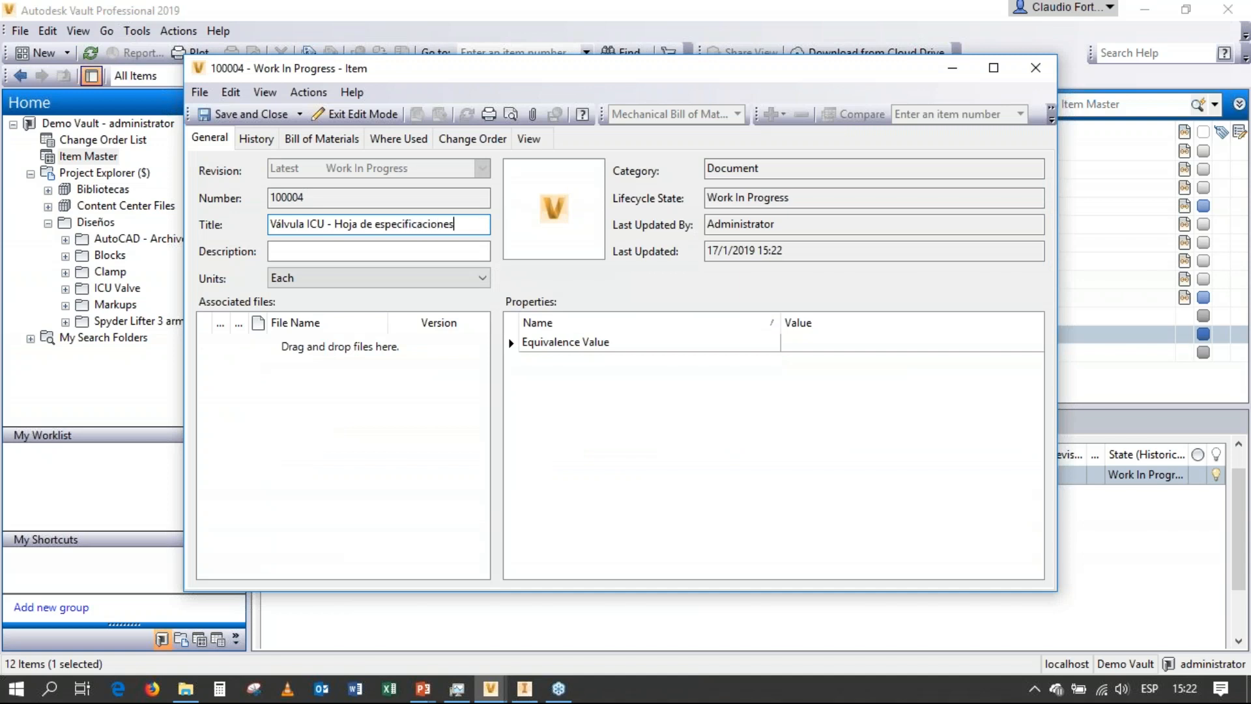
pyautogui.click(336, 251)
pyautogui.click(216, 116)
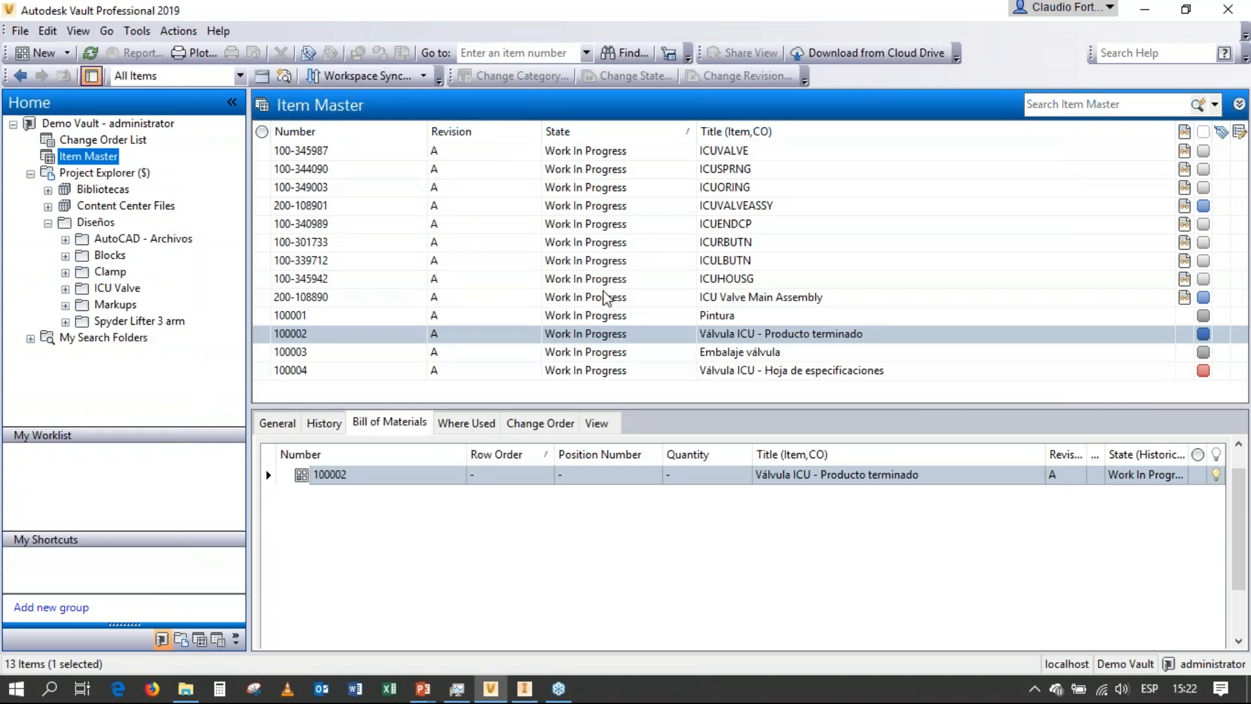
# Open the Válvula ICU - Producto terminado item for editing and show its bill of materials.
pyautogui.rightClick(576, 338)
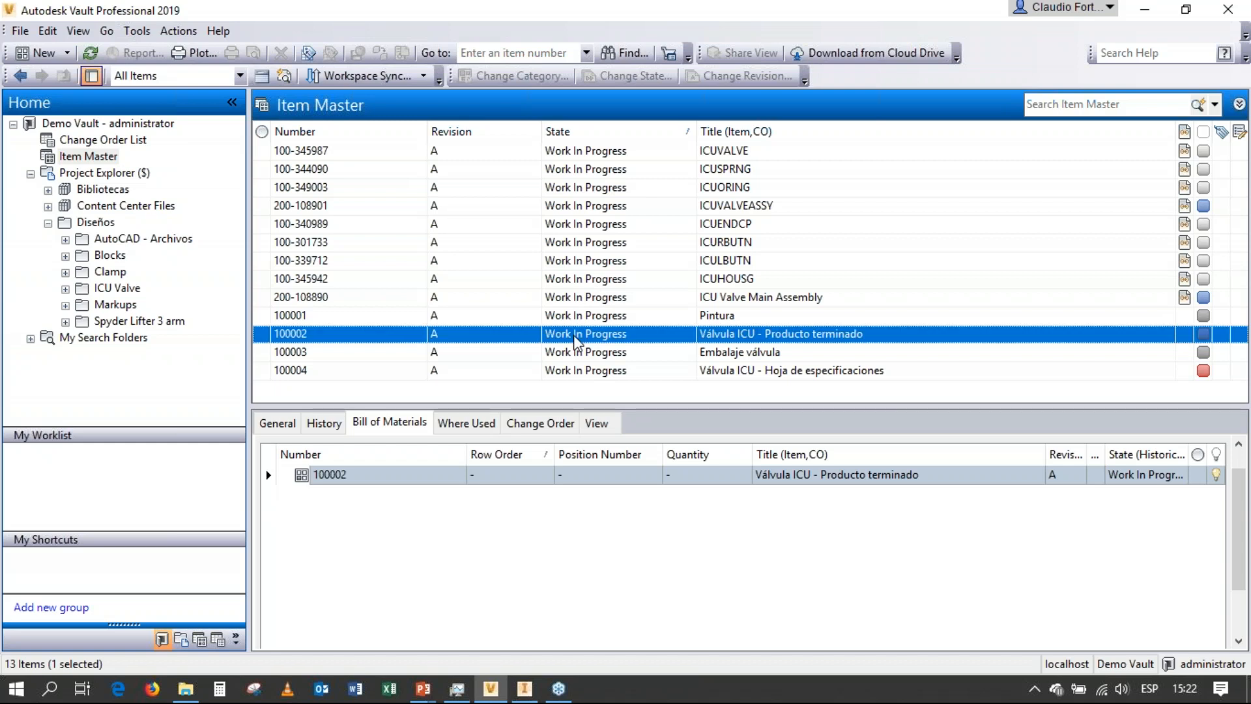
pyautogui.click(616, 347)
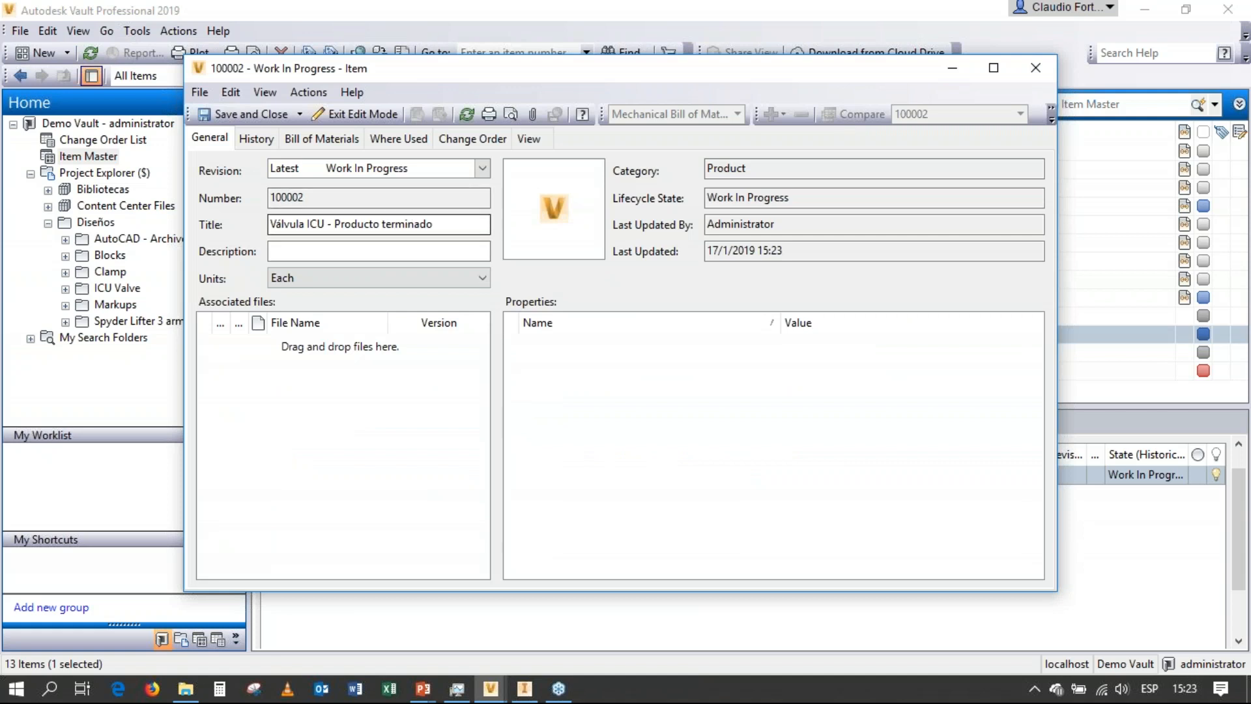
pyautogui.click(321, 138)
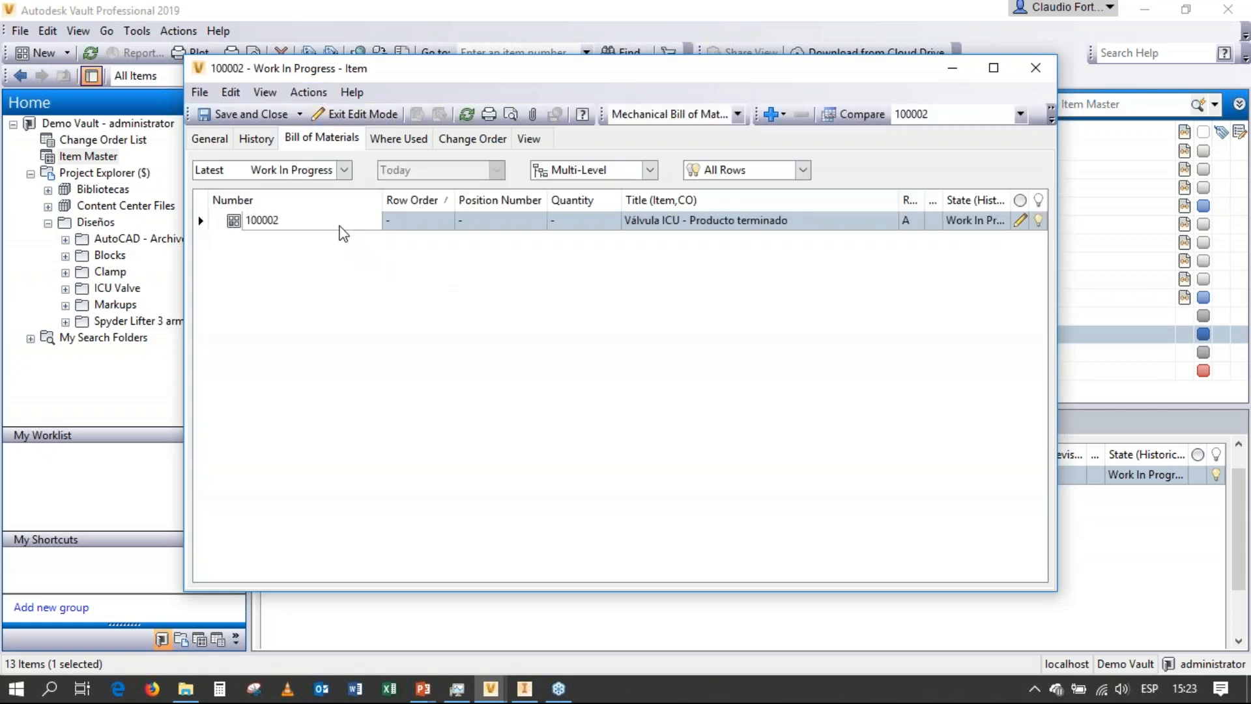
# Search for "ICU Valve" and add the existing ICU Valve Main Assembly item as a row under Válvula ICU - Producto terminado.
pyautogui.rightClick(338, 225)
pyautogui.moveTo(388, 275)
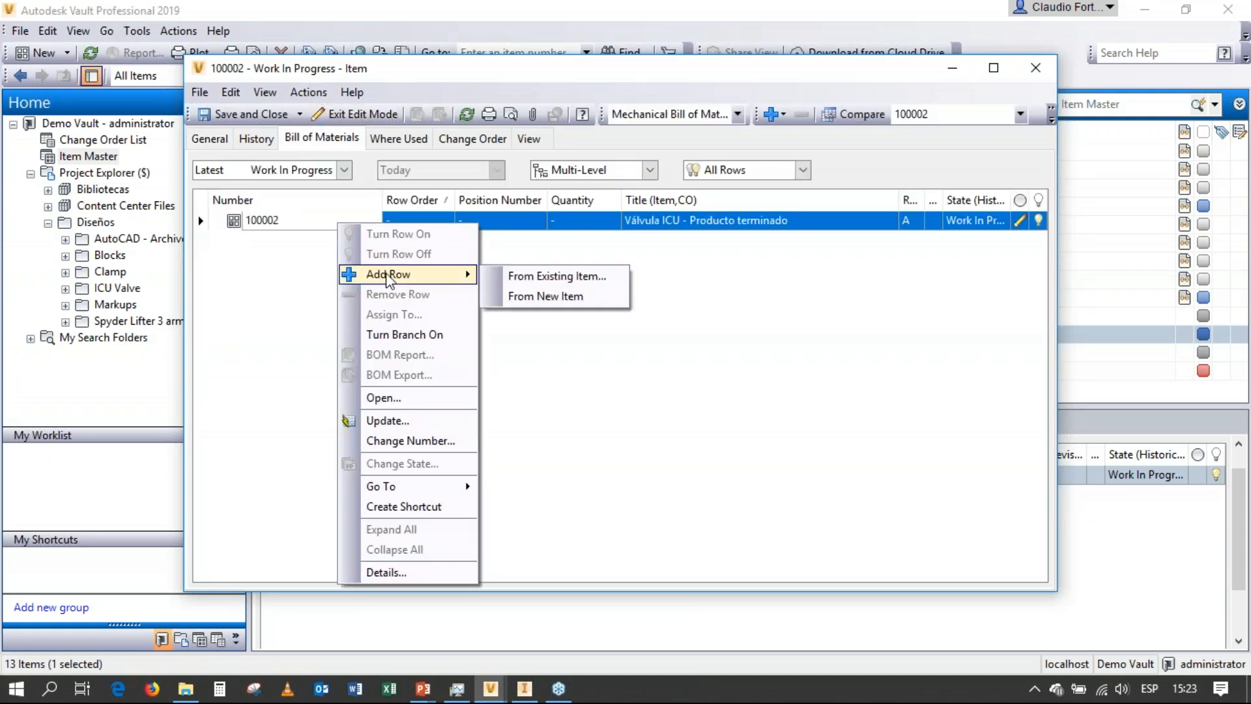
pyautogui.click(525, 275)
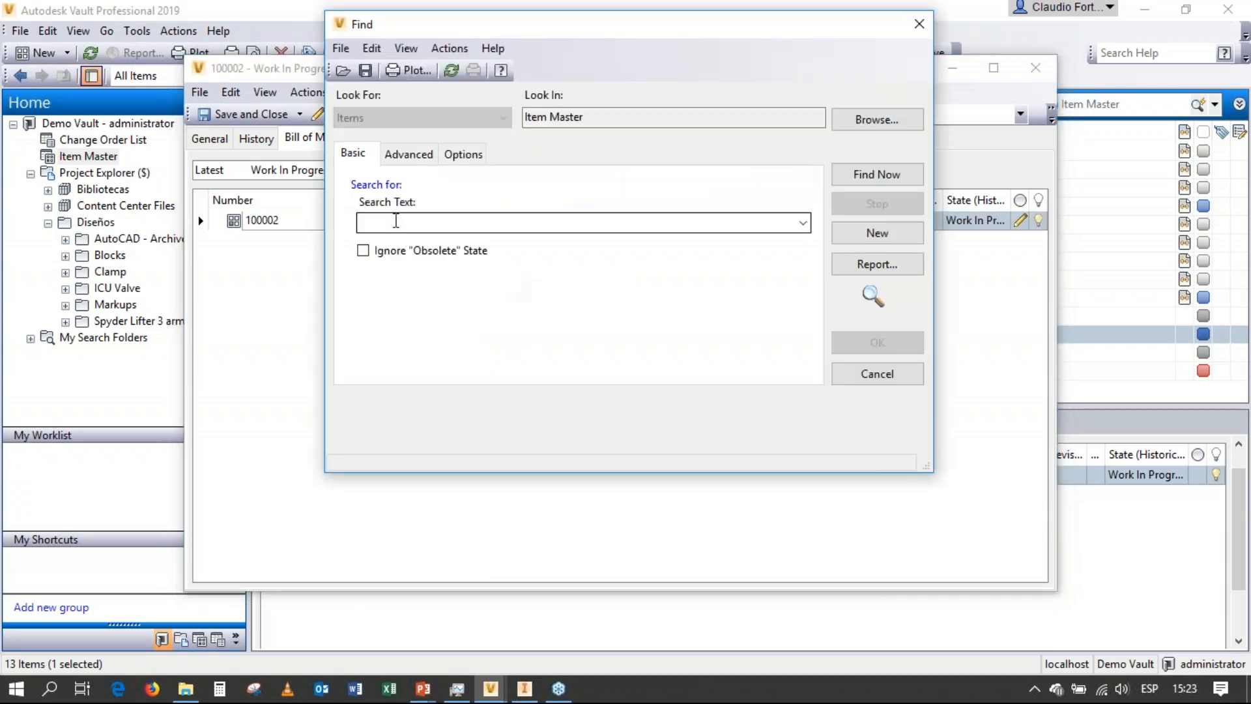
pyautogui.click(802, 223)
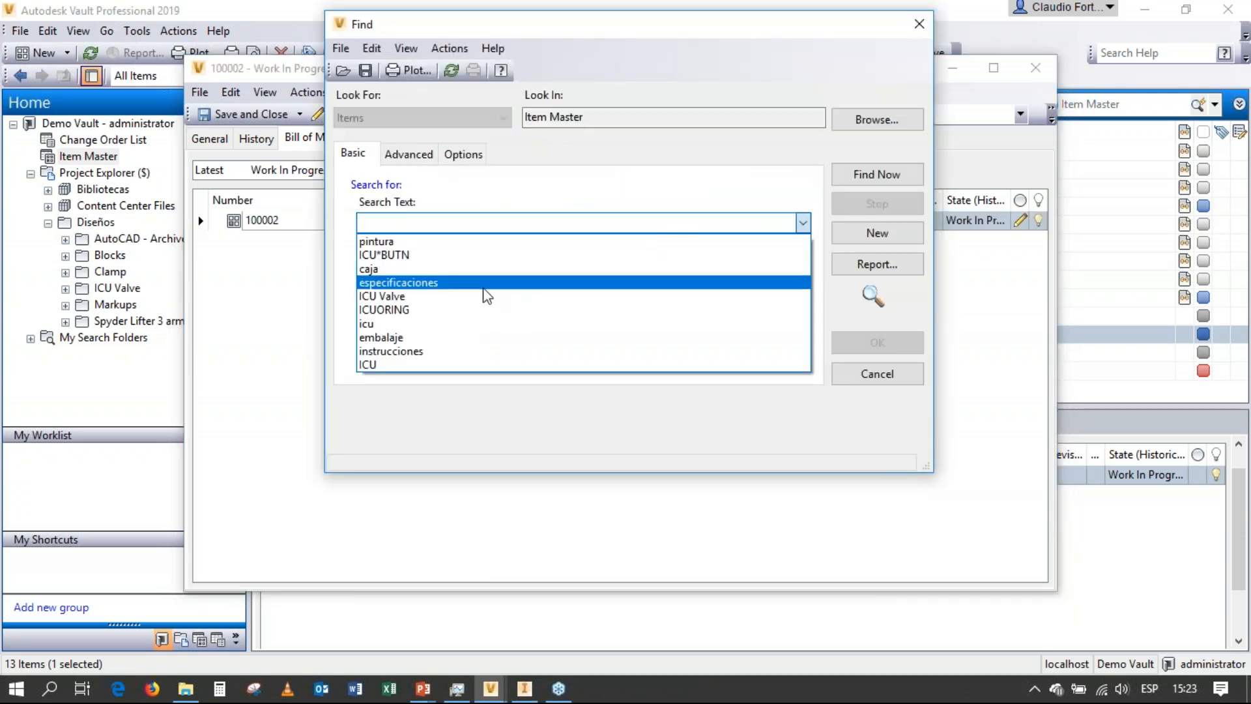
pyautogui.click(441, 297)
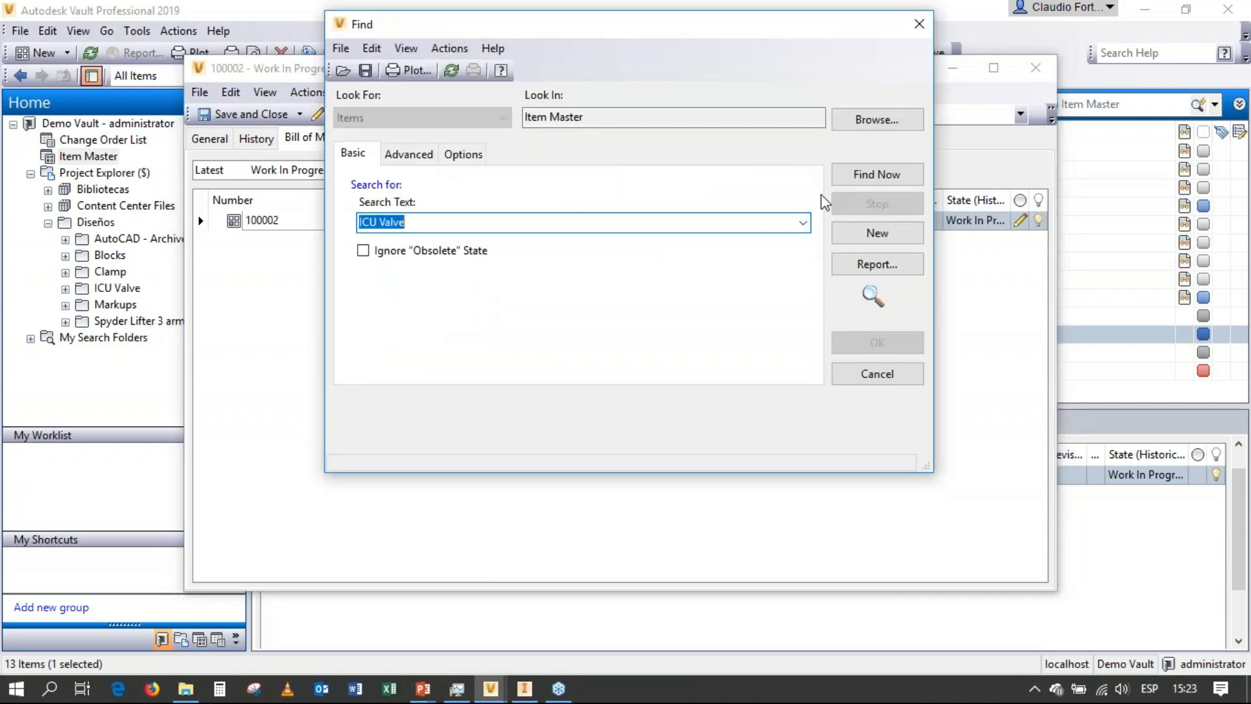
pyautogui.click(857, 174)
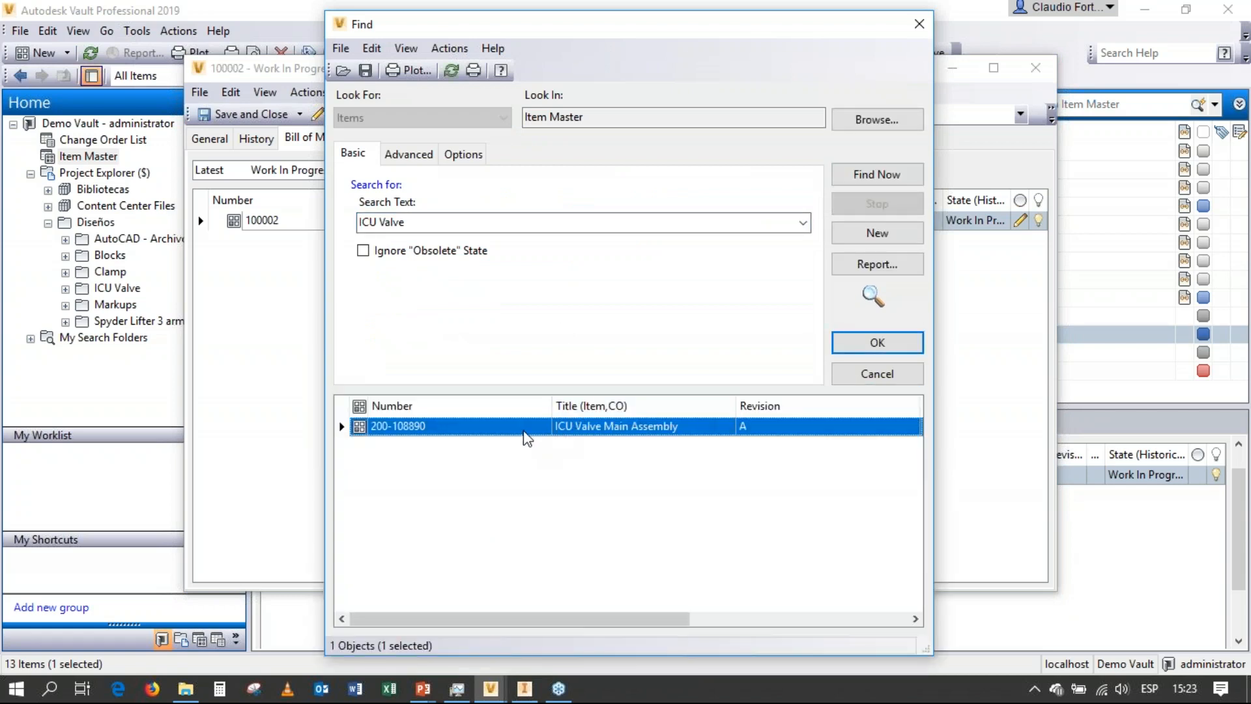
pyautogui.click(879, 341)
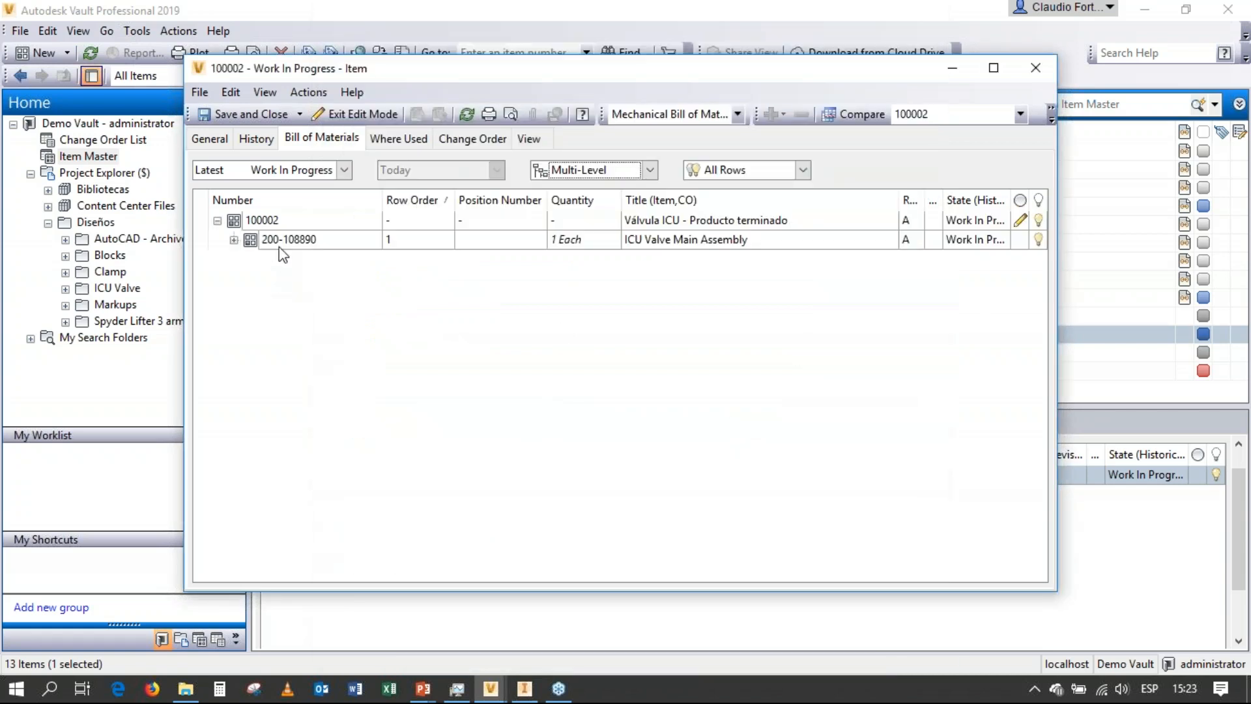
# Search for "especificaciones" and add the existing Válvula ICU - Hoja de especificaciones item as a row under Válvula ICU - Producto terminado.
pyautogui.click(276, 223)
pyautogui.rightClick(277, 226)
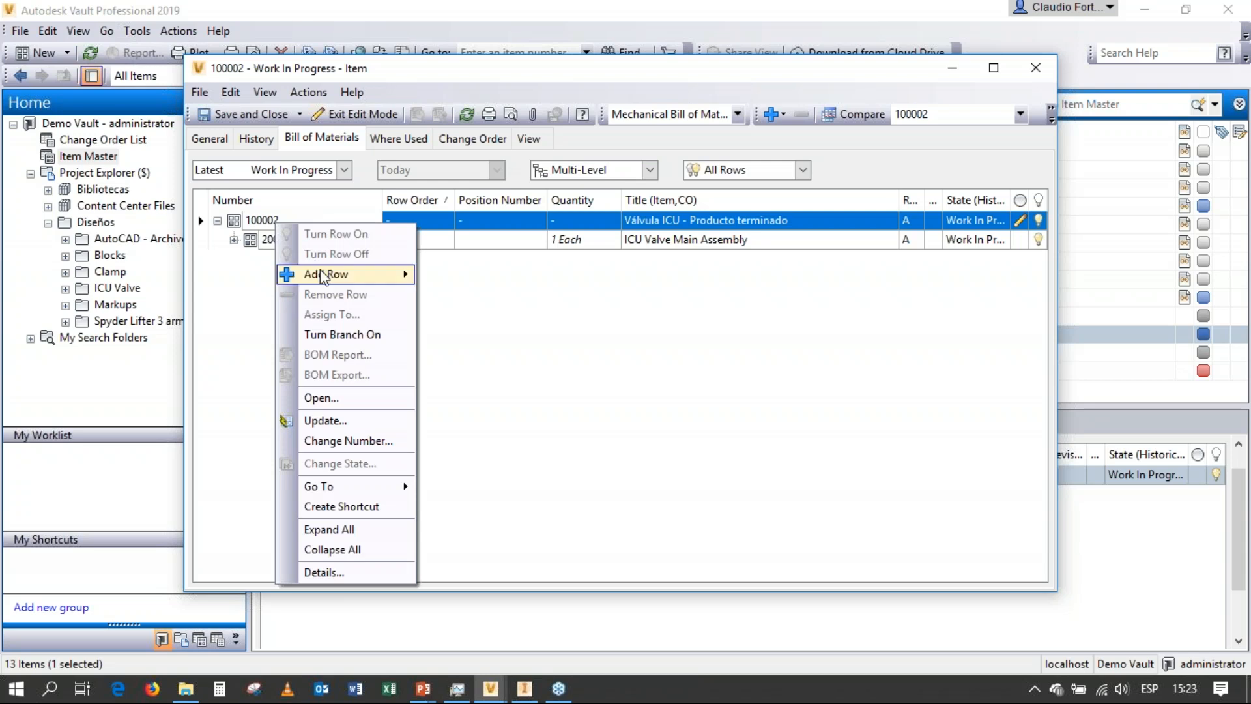
pyautogui.moveTo(410, 273)
pyautogui.click(456, 276)
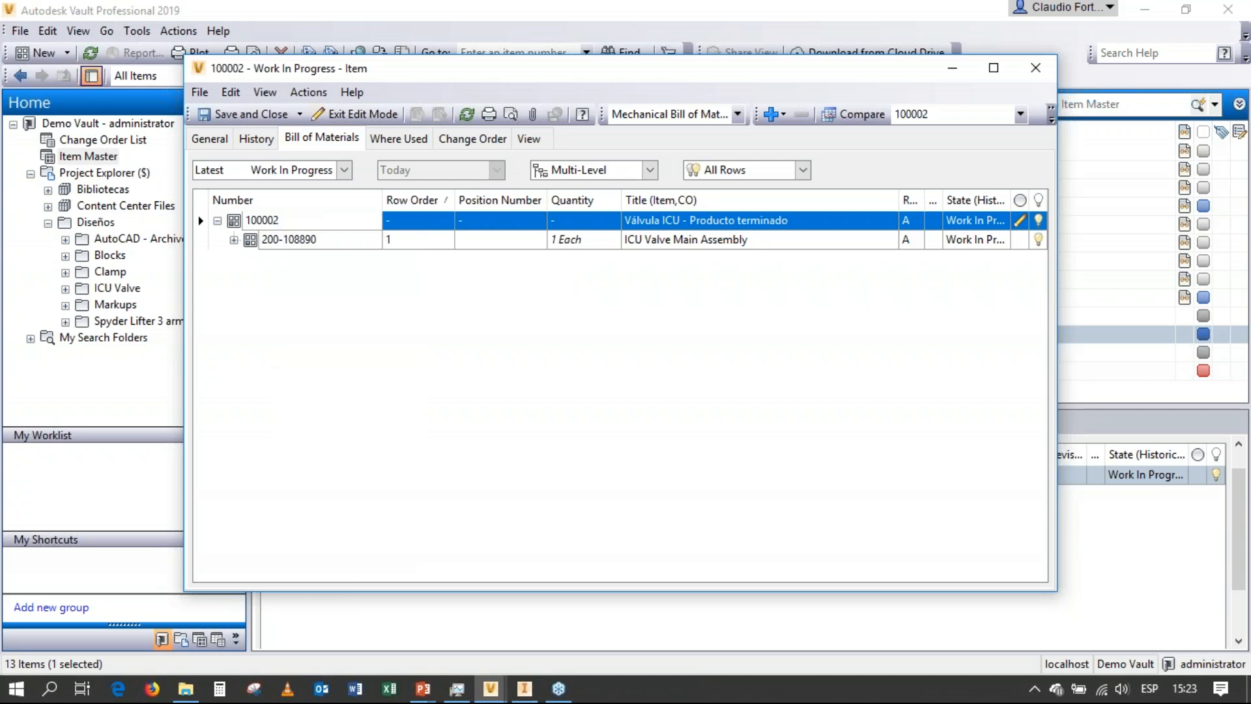
pyautogui.click(802, 223)
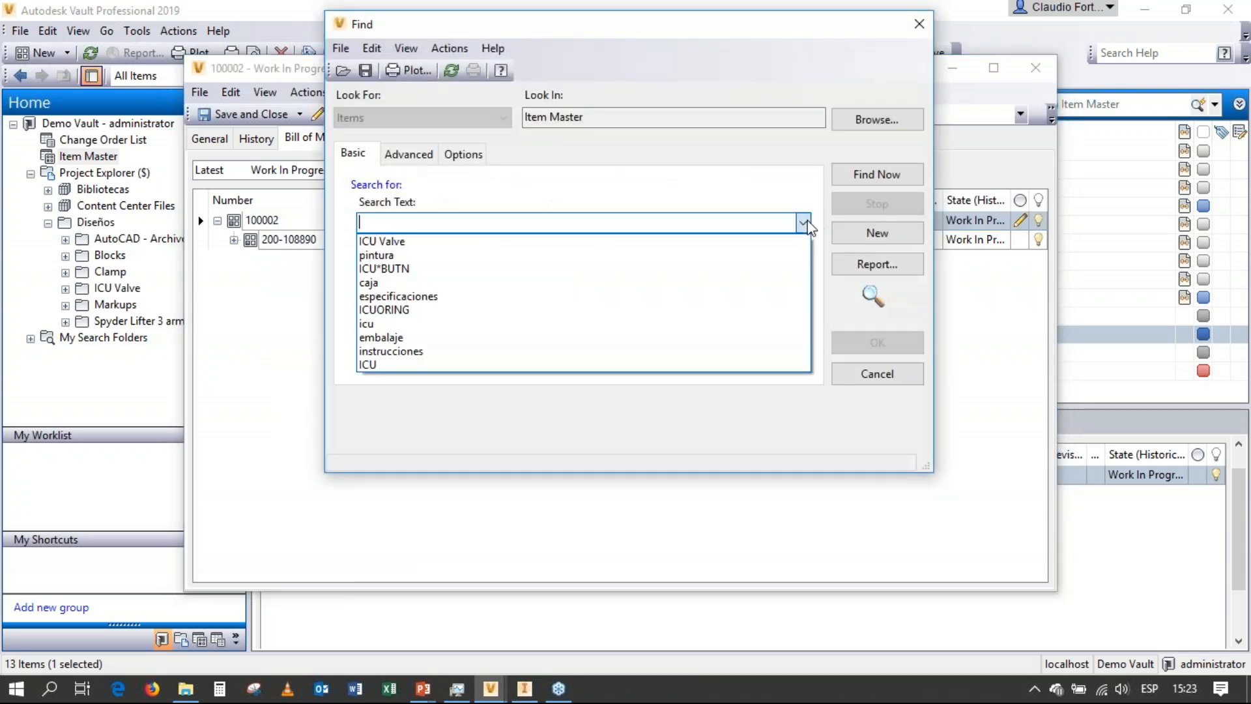
pyautogui.click(518, 297)
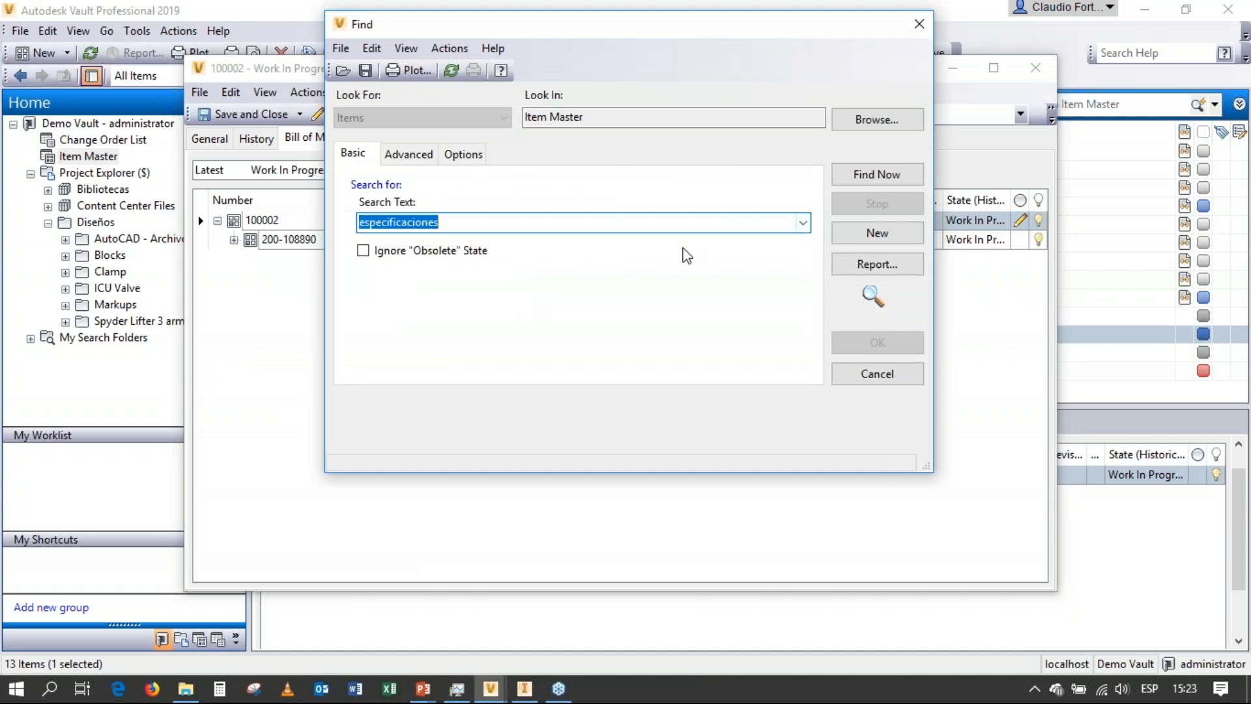
pyautogui.click(855, 187)
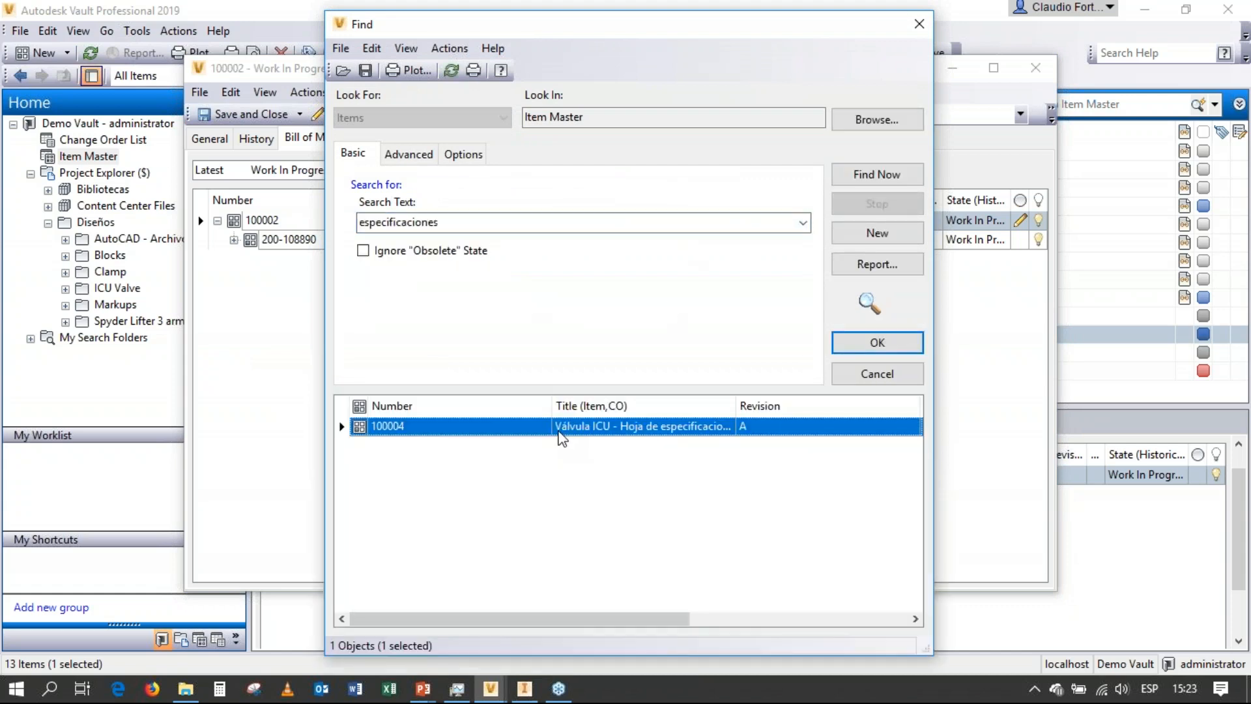
pyautogui.doubleClick(561, 426)
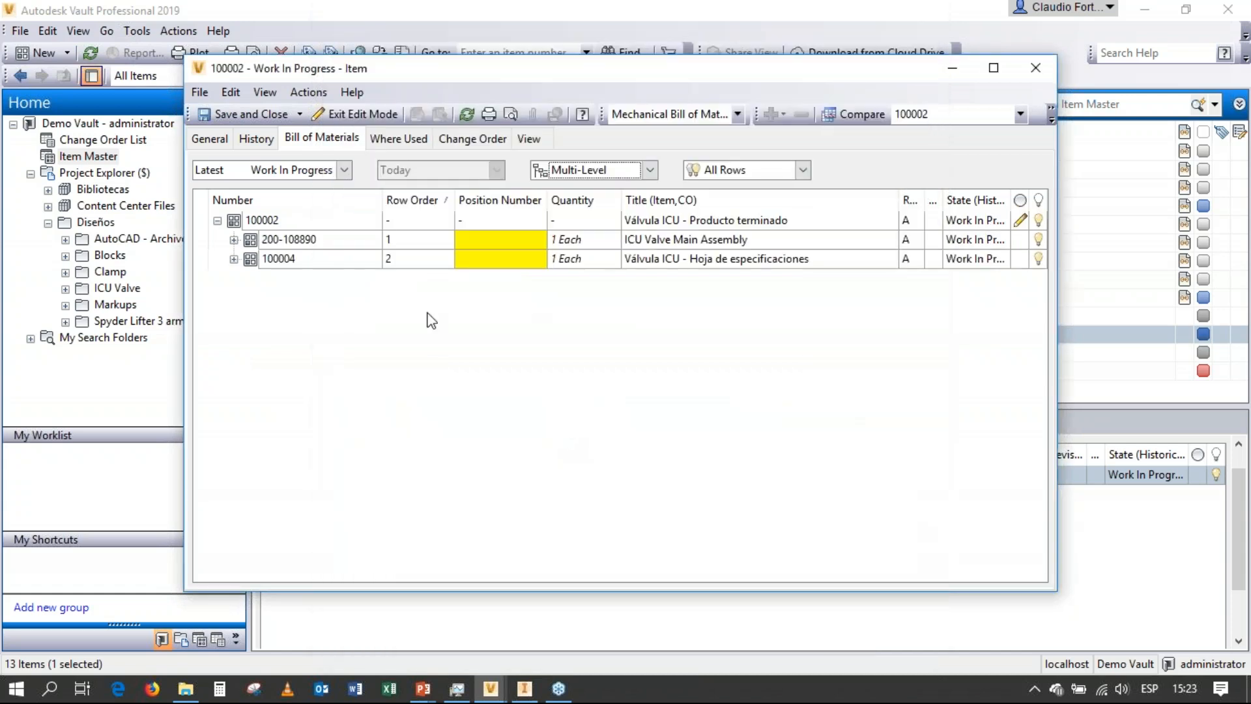
# Search for "embalaje" and add the existing Embalaje válvula item as a row under Válvula ICU - Producto terminado.
pyautogui.rightClick(316, 222)
pyautogui.click(292, 221)
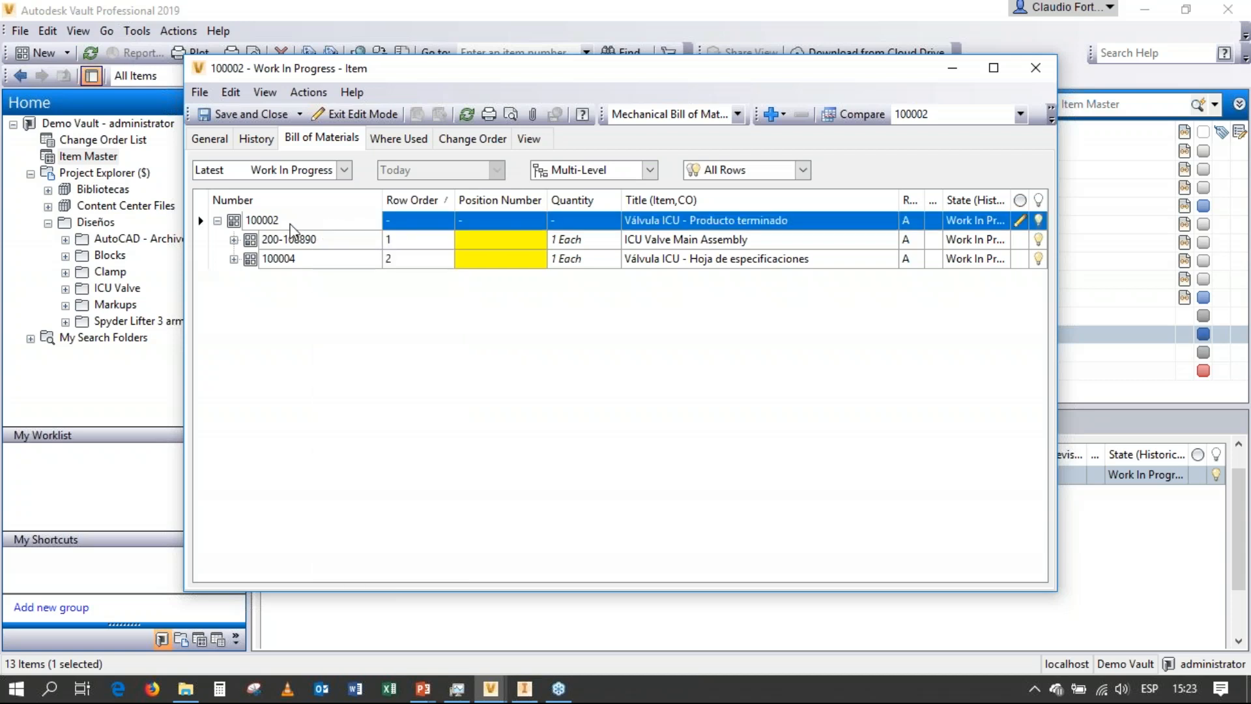
pyautogui.rightClick(291, 222)
pyautogui.moveTo(363, 275)
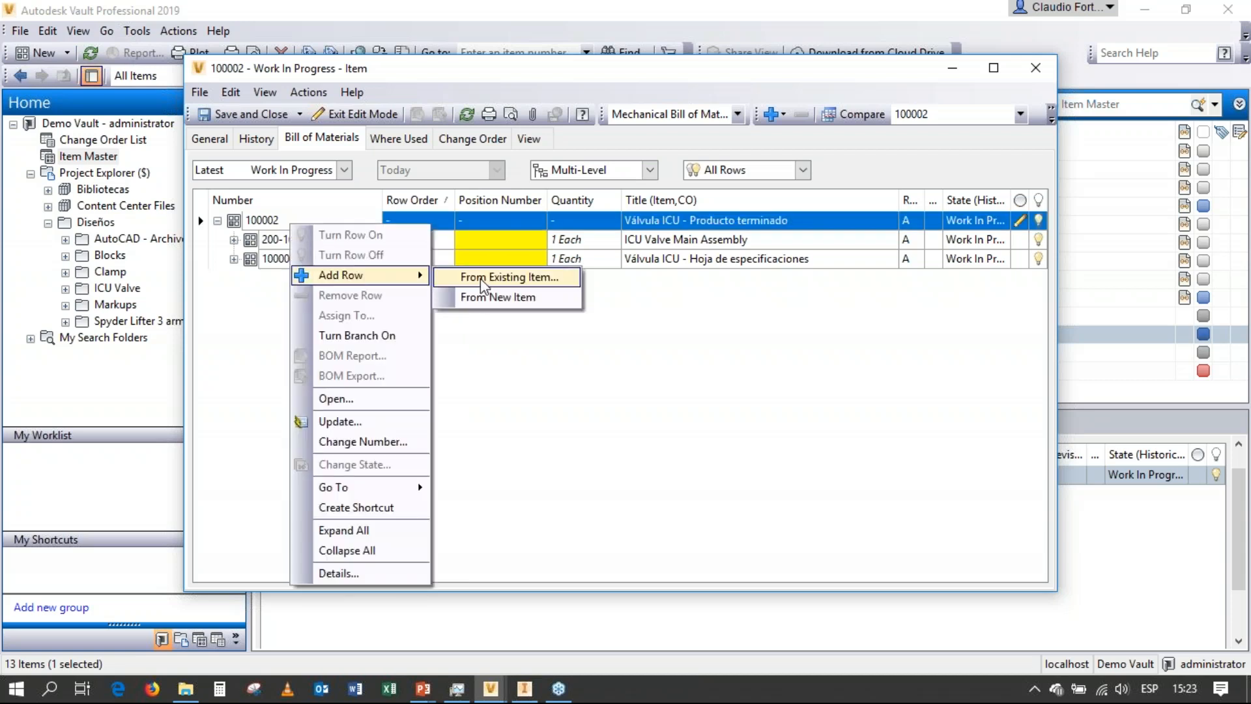
pyautogui.click(479, 279)
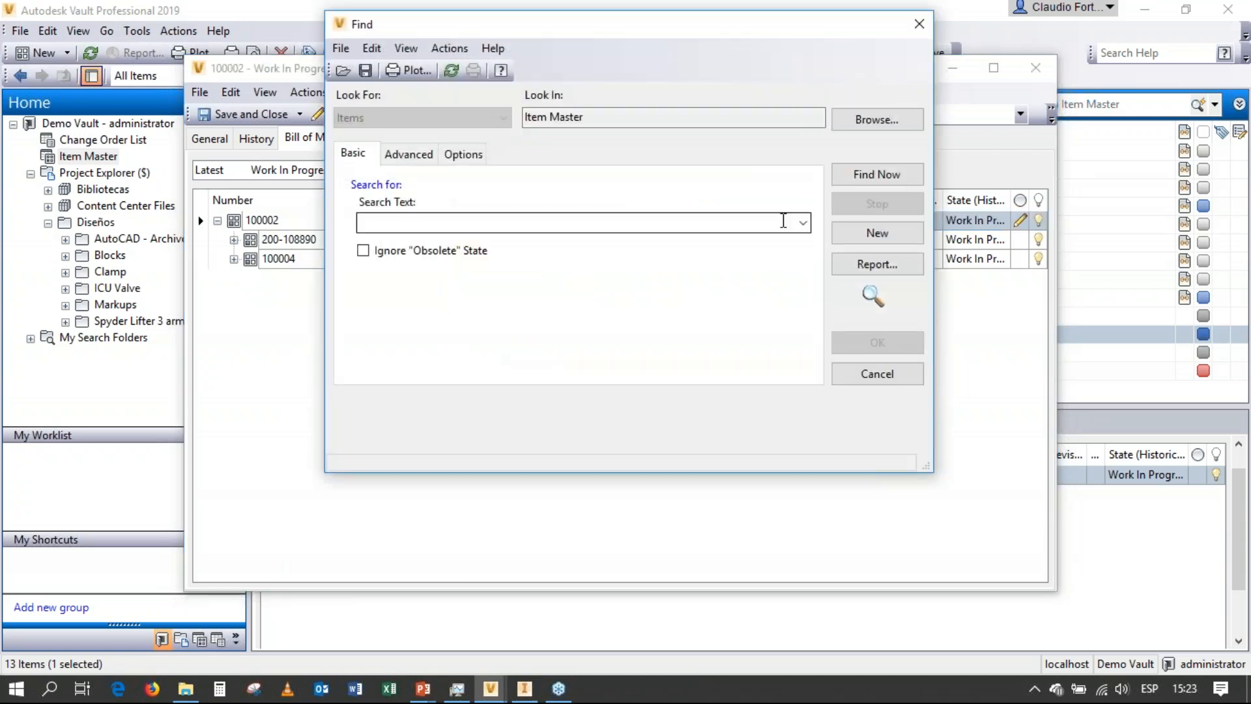
pyautogui.click(803, 222)
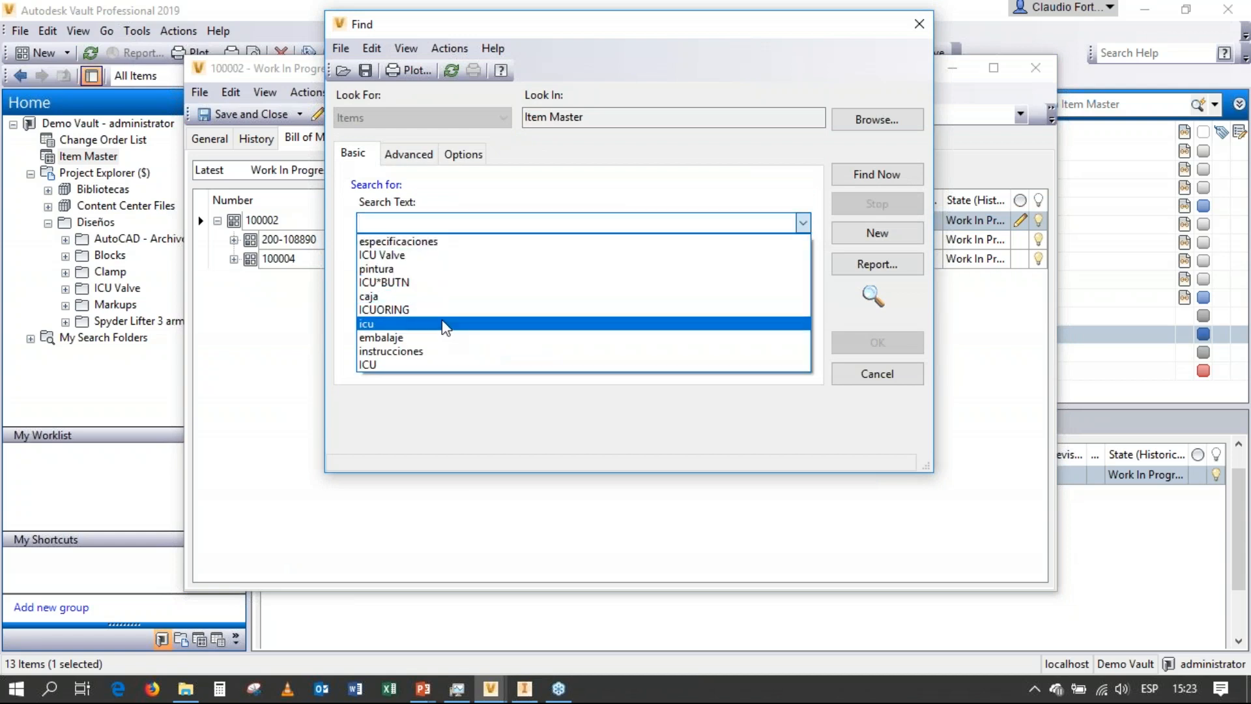
pyautogui.click(450, 337)
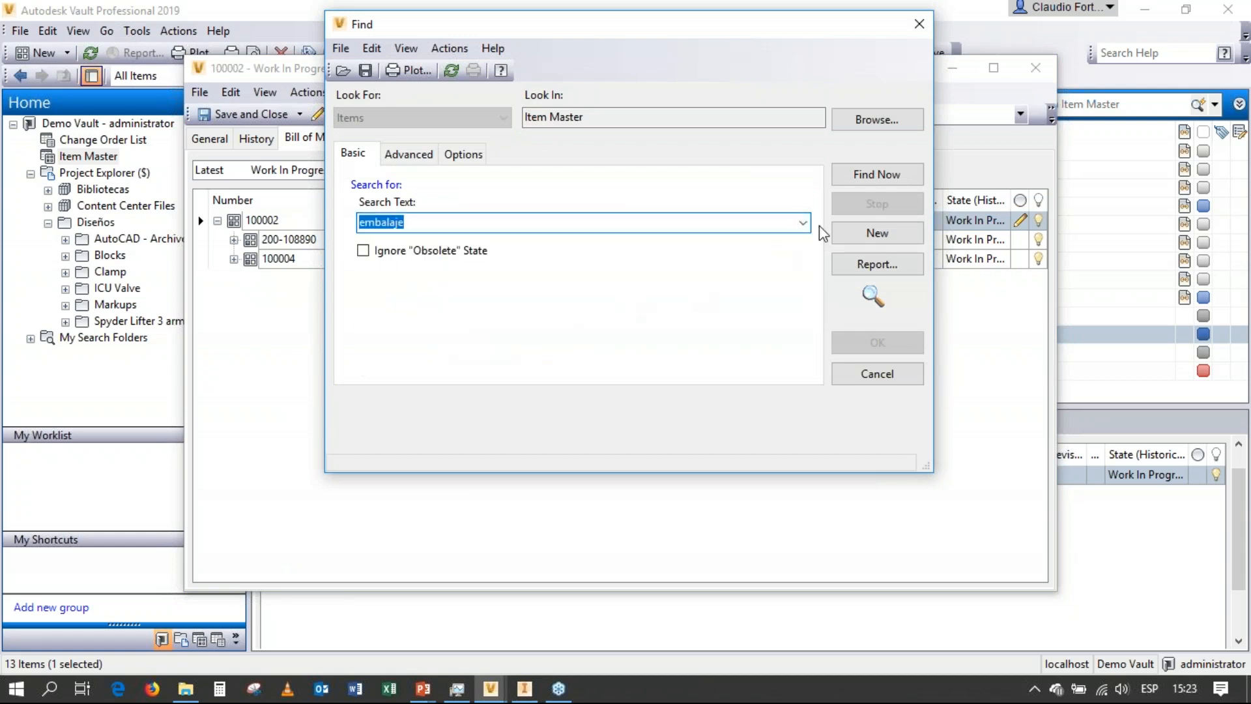
pyautogui.click(857, 173)
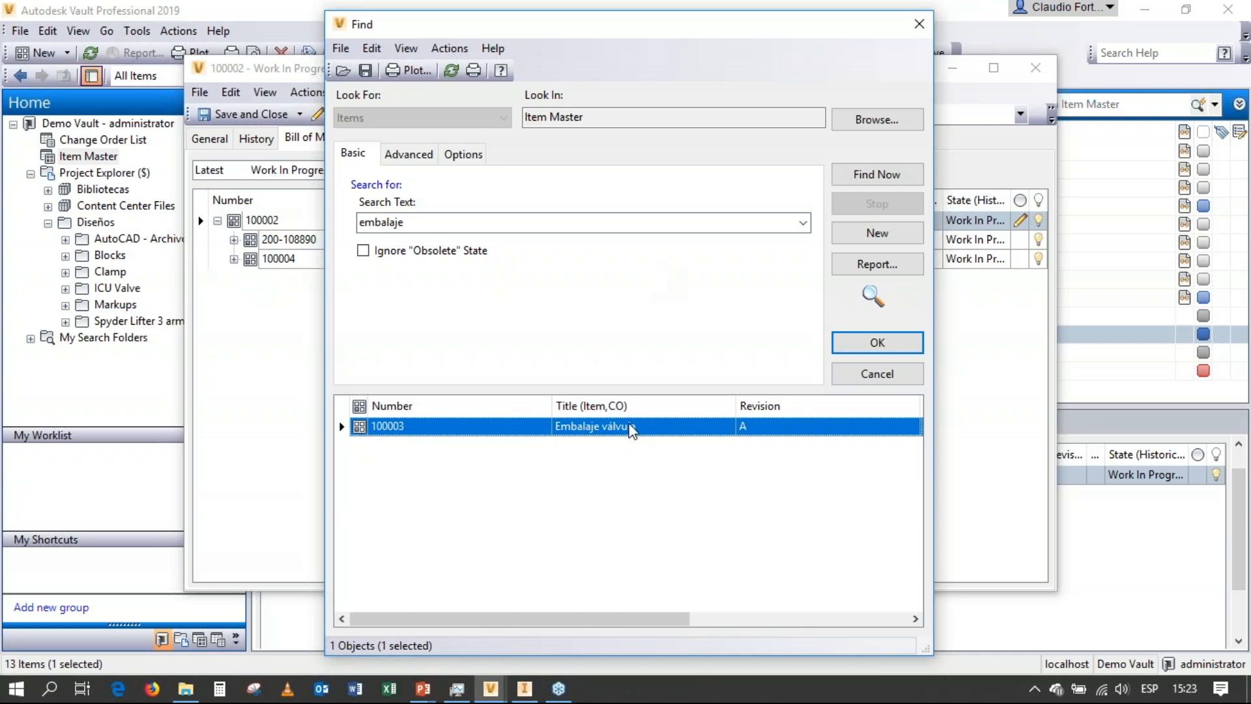
pyautogui.doubleClick(629, 427)
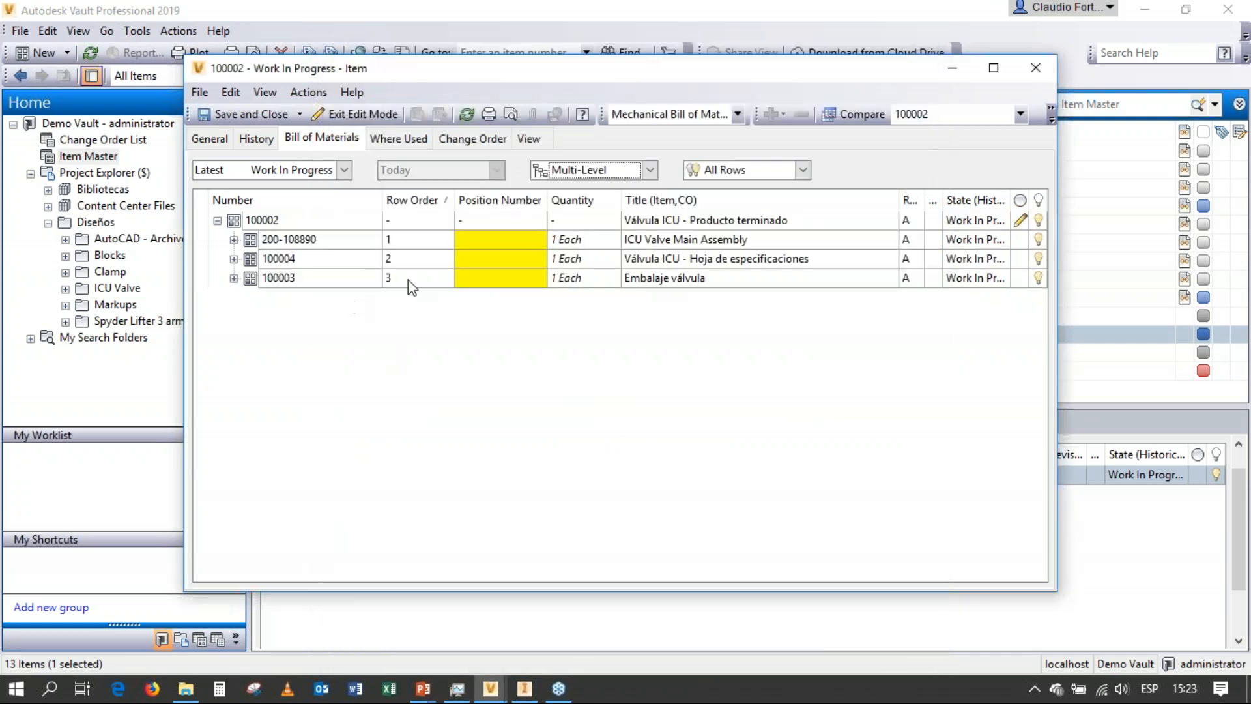
# Expand ICU Valve Main Assembly and its ICUVALVEASSY subassembly to review the structure, then save and close the finished product item.
pyautogui.click(233, 240)
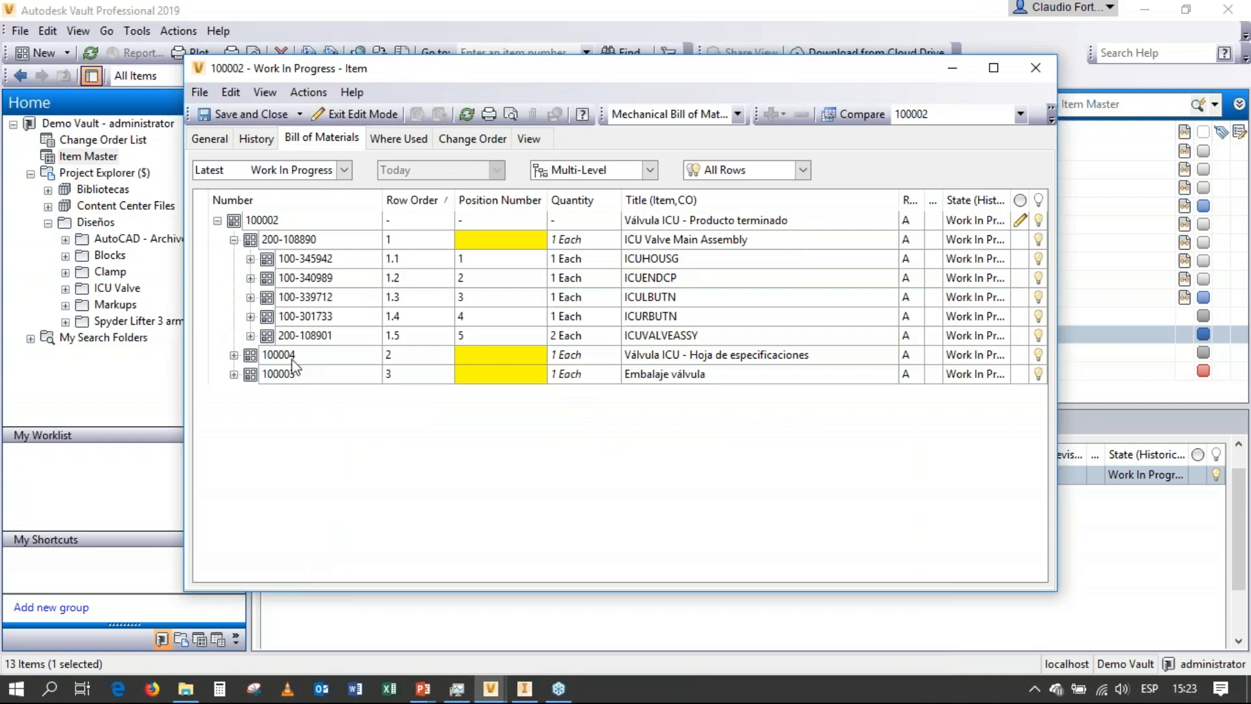
pyautogui.click(250, 335)
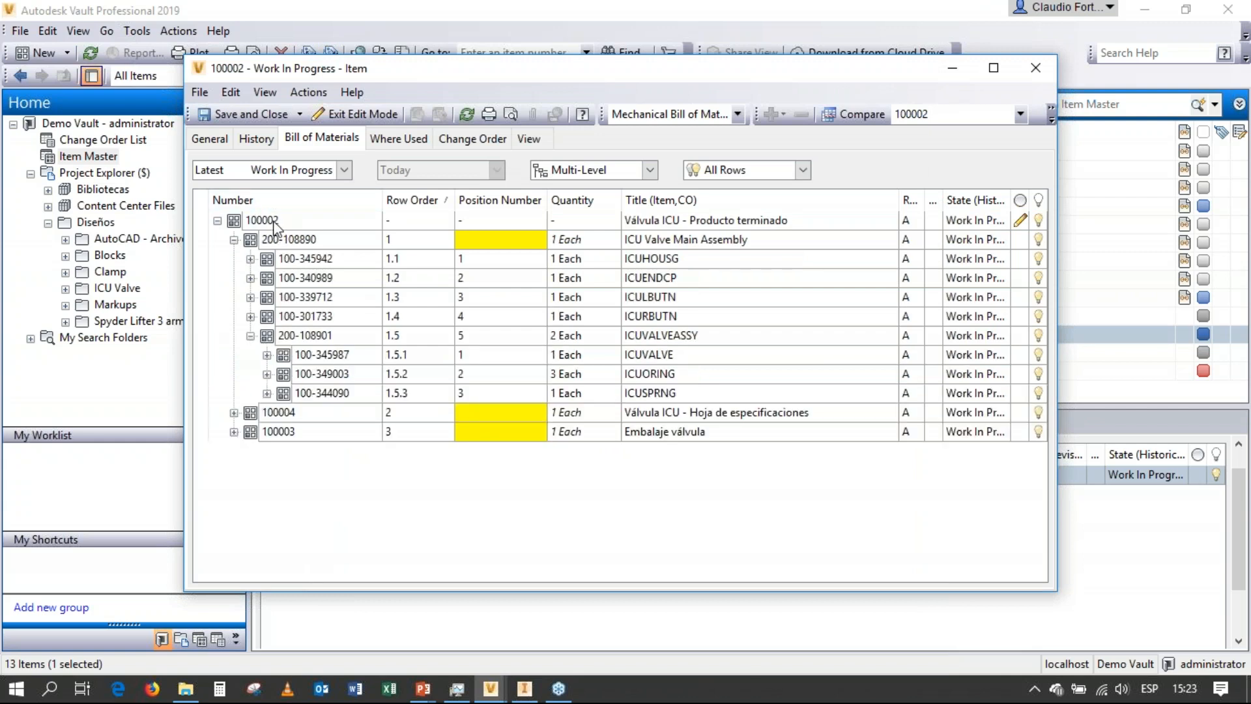
pyautogui.click(276, 223)
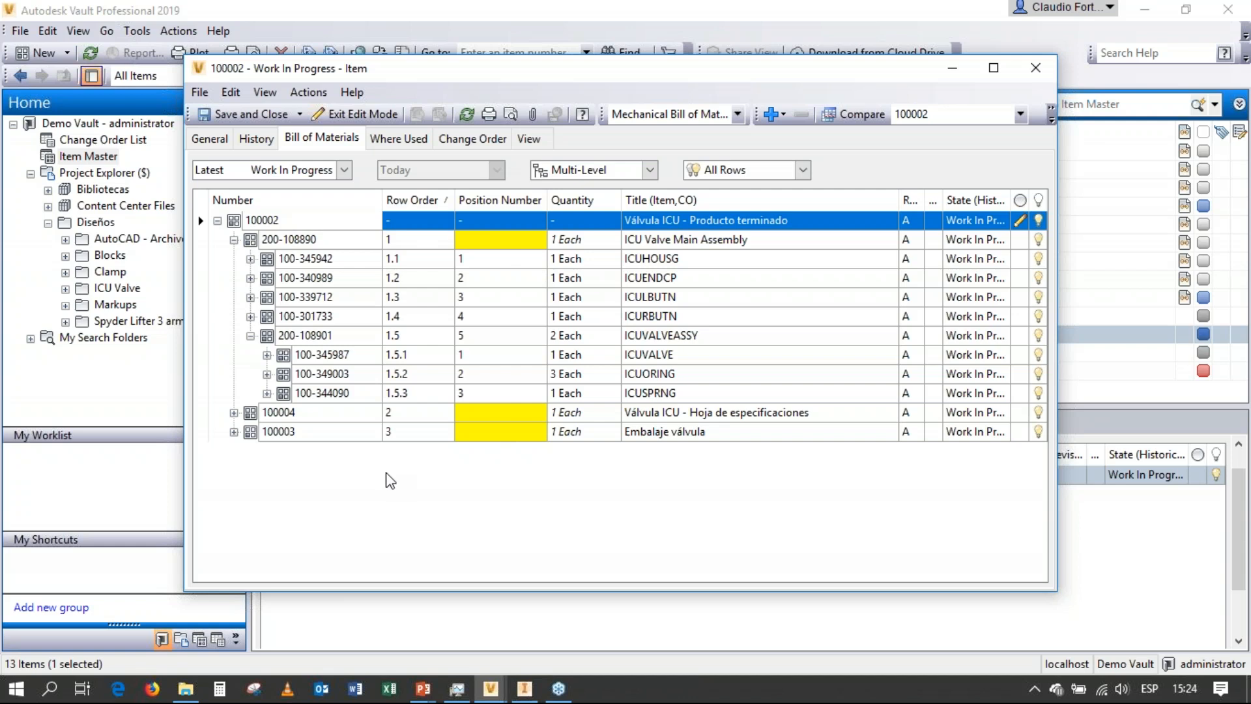
pyautogui.click(257, 118)
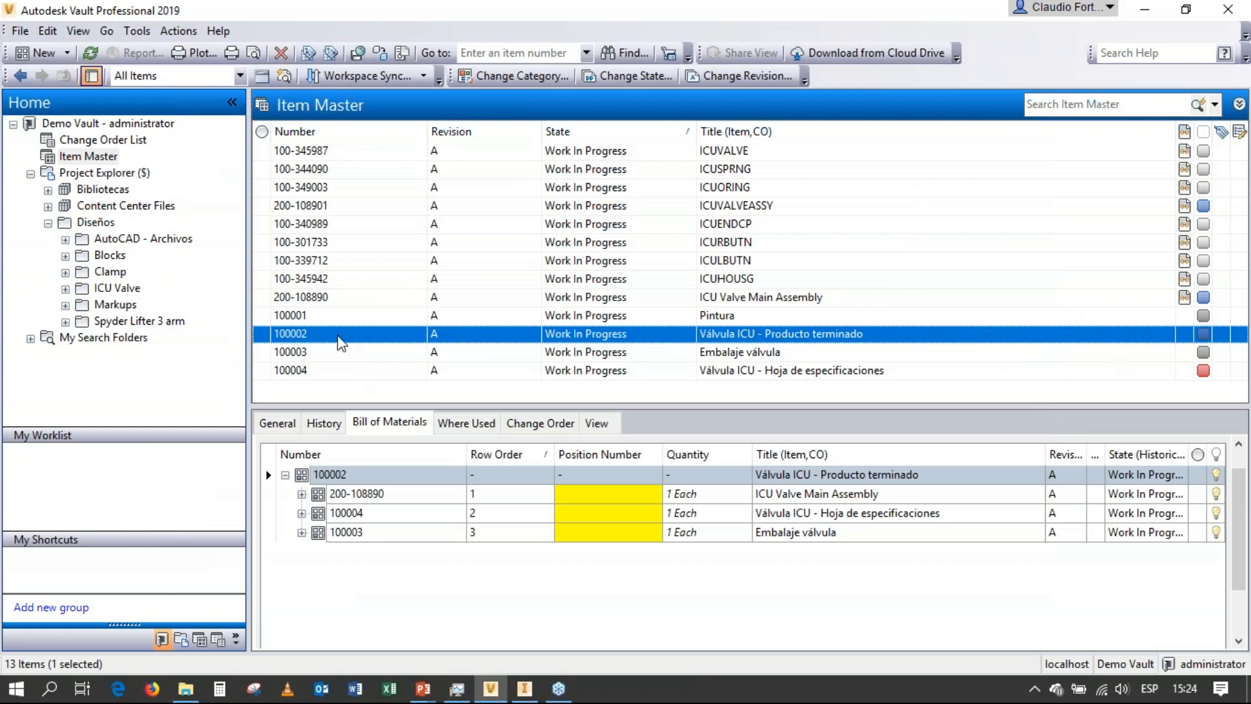
# Change the lifecycle state of Válvula ICU - Producto terminado and all its child items to Released.
pyautogui.rightClick(339, 342)
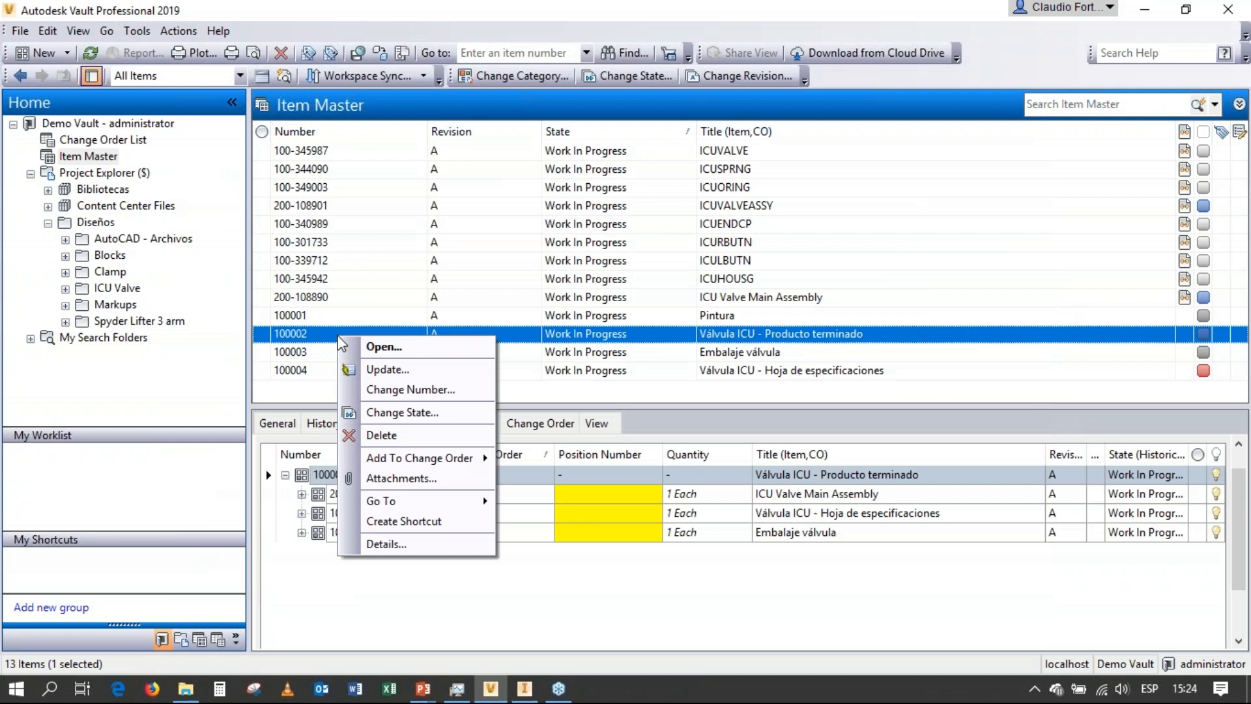
pyautogui.click(393, 413)
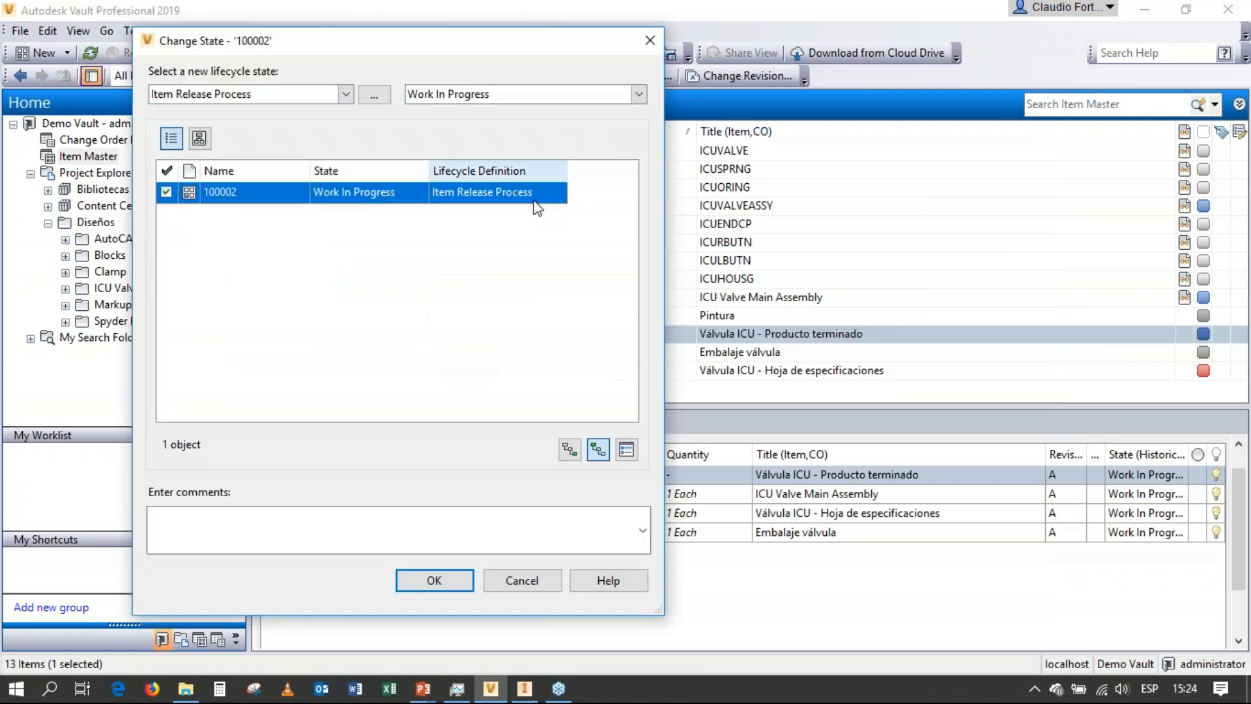
pyautogui.click(569, 449)
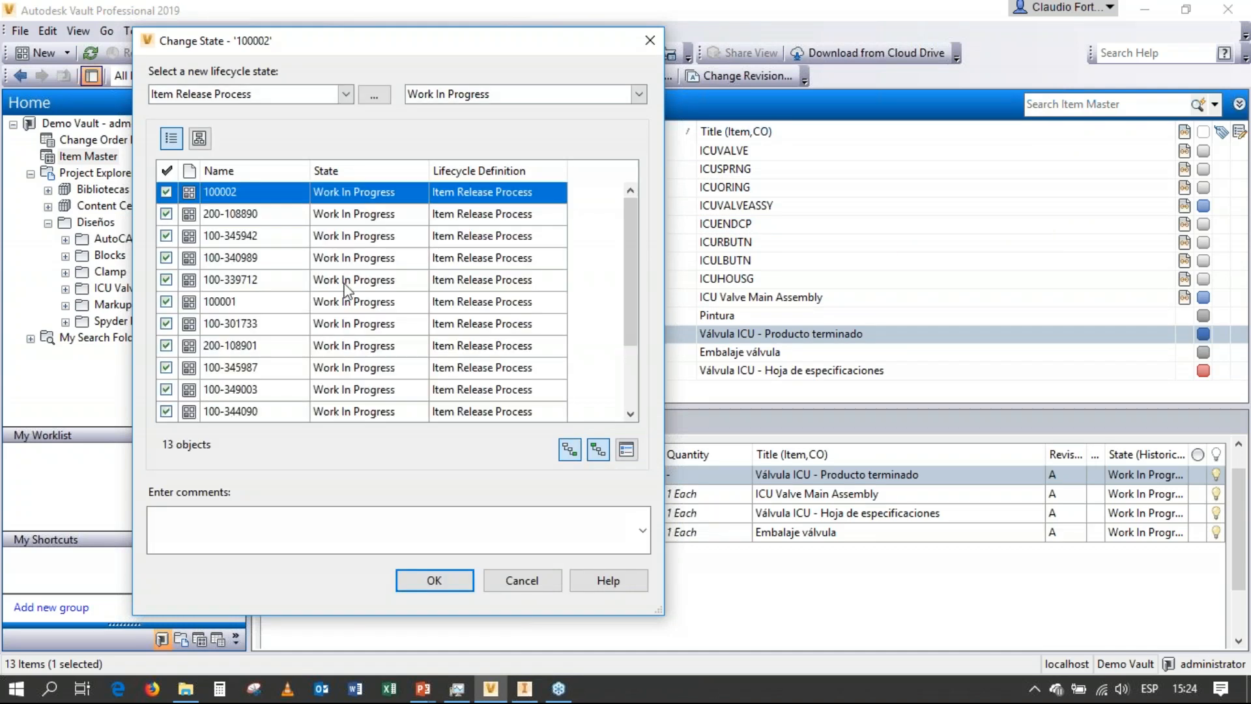
pyautogui.click(639, 93)
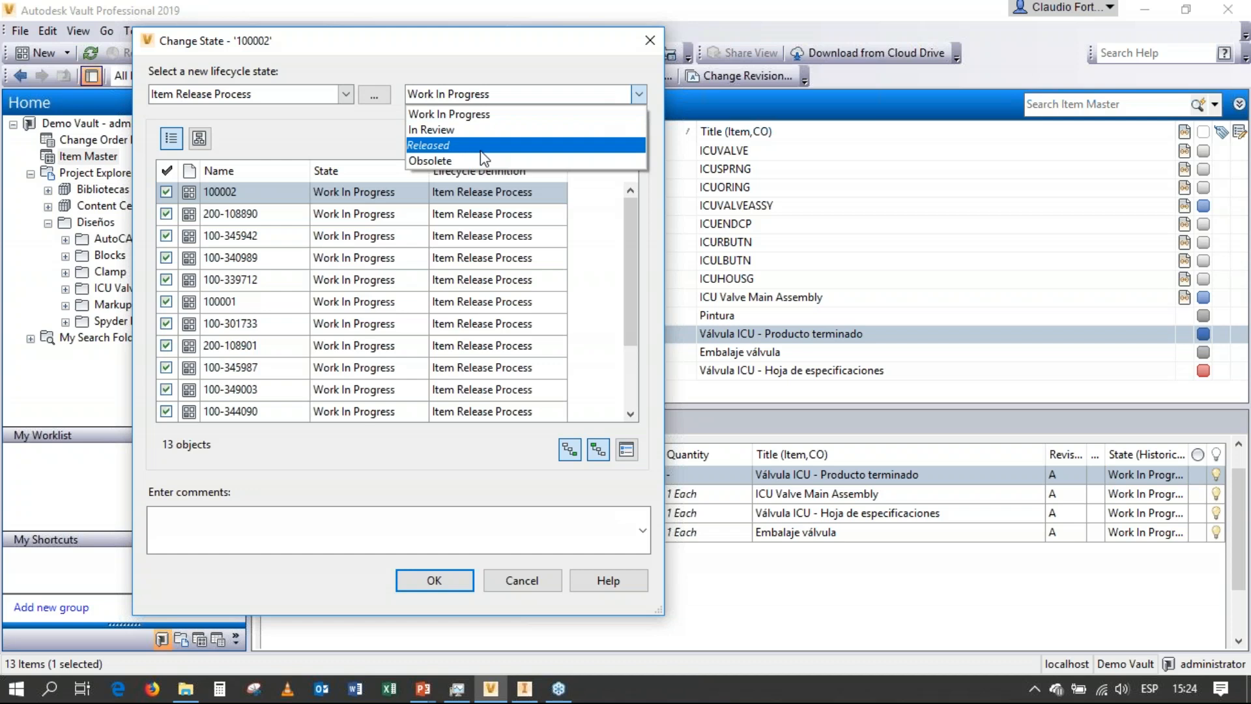
pyautogui.click(481, 146)
pyautogui.click(414, 577)
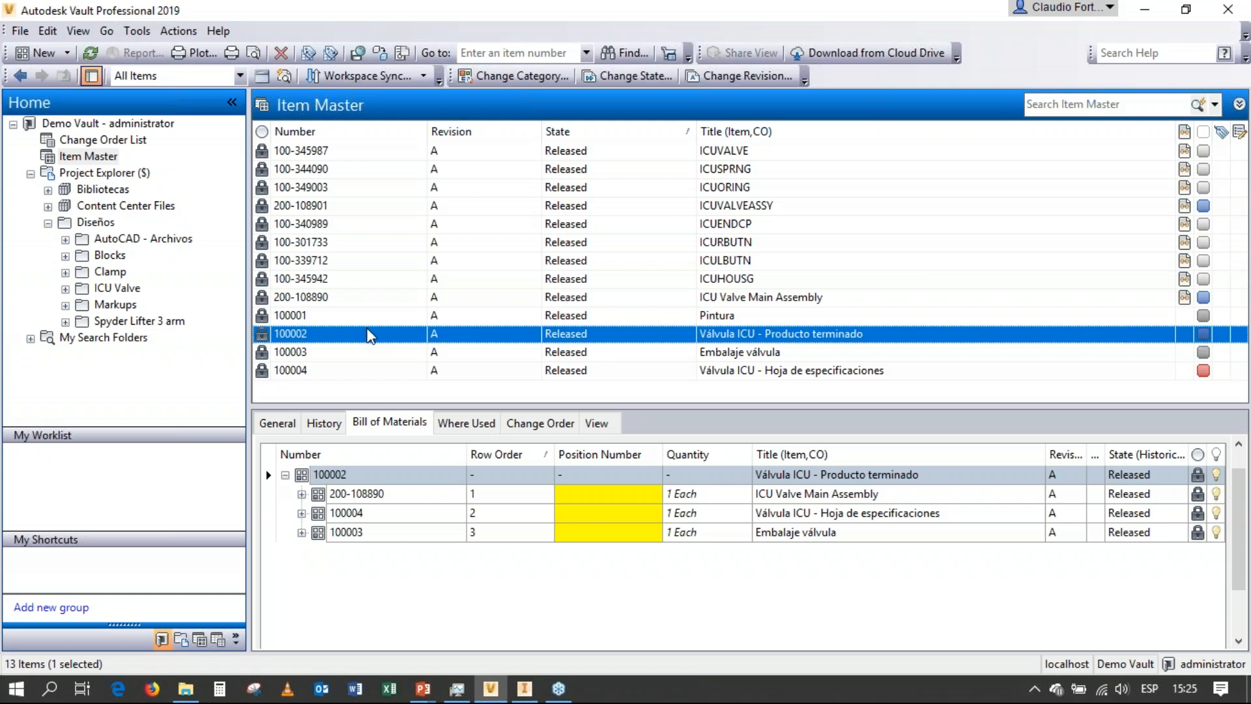
# Set ICURBUTN, ICULBUTN, ICU Valve Main Assembly, ICUVALVEASSY and Válvula ICU - Producto terminado to Work In Progress, leaving out their other child items.
pyautogui.keyDown('ctrl'); pyautogui.moveTo(499, 251); pyautogui.dragTo(497, 262); pyautogui.keyUp('ctrl')
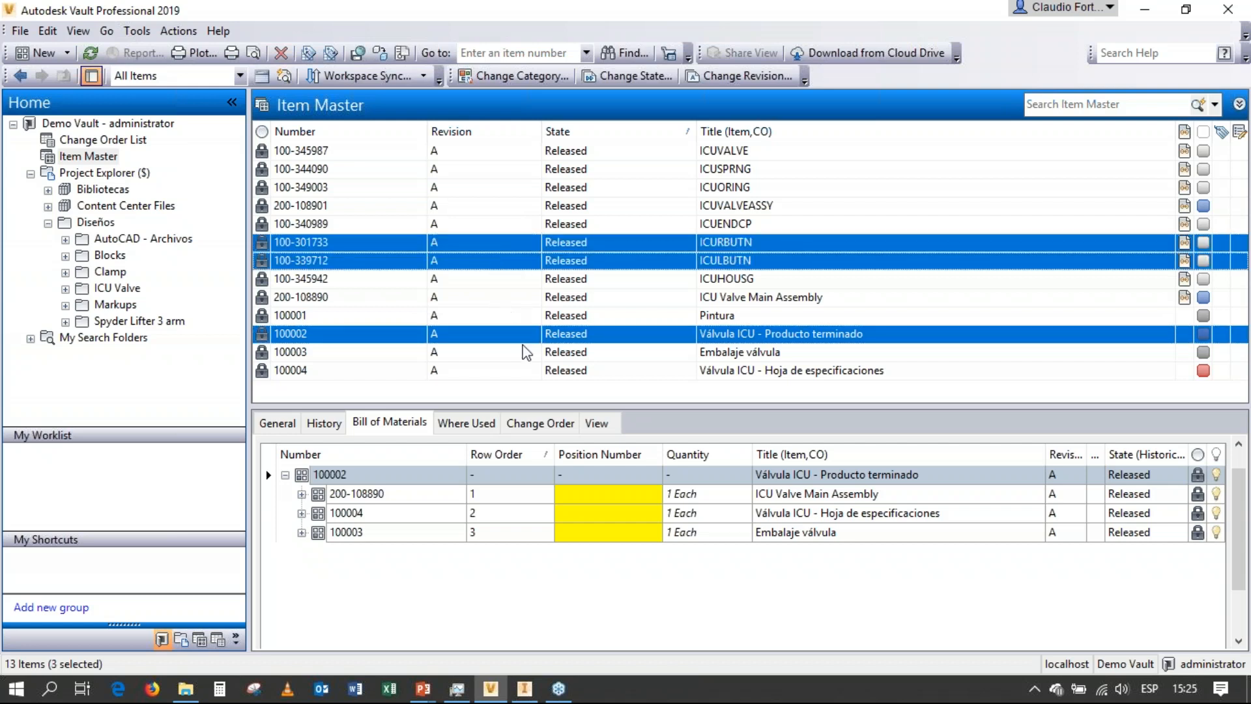
pyautogui.keyDown('ctrl'); pyautogui.click(517, 302); pyautogui.keyUp('ctrl')
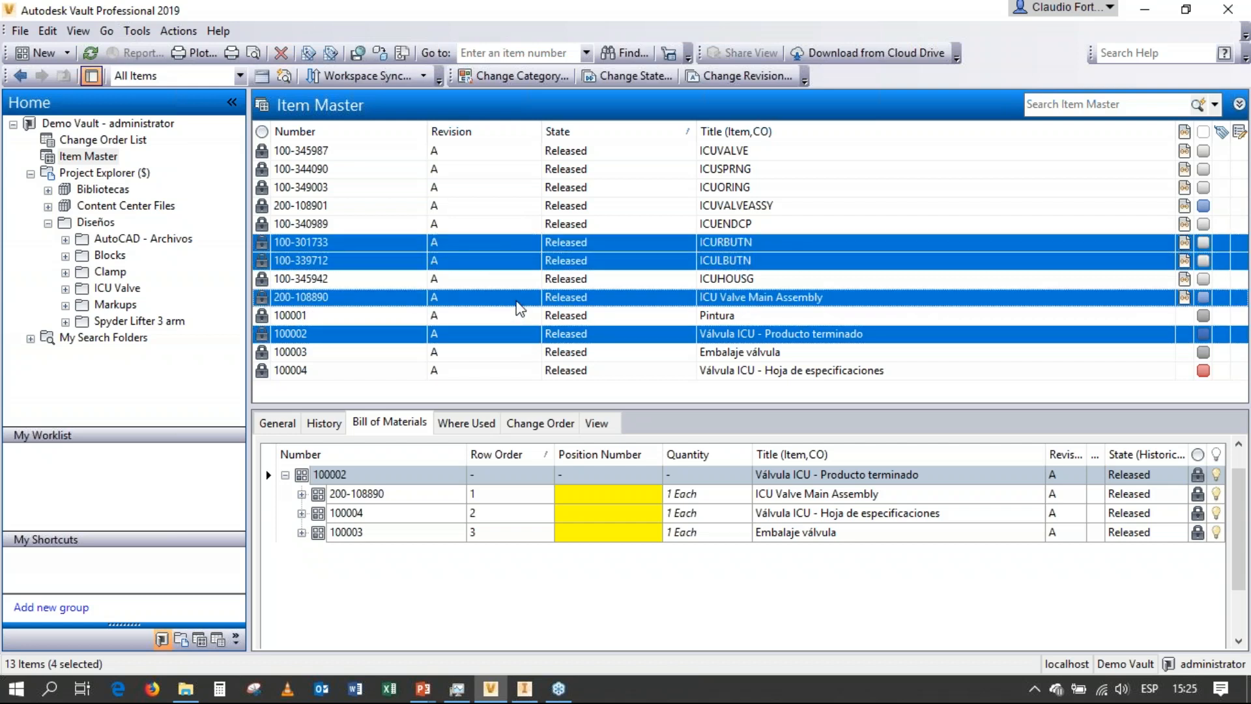
pyautogui.keyDown('ctrl'); pyautogui.click(497, 207); pyautogui.keyUp('ctrl')
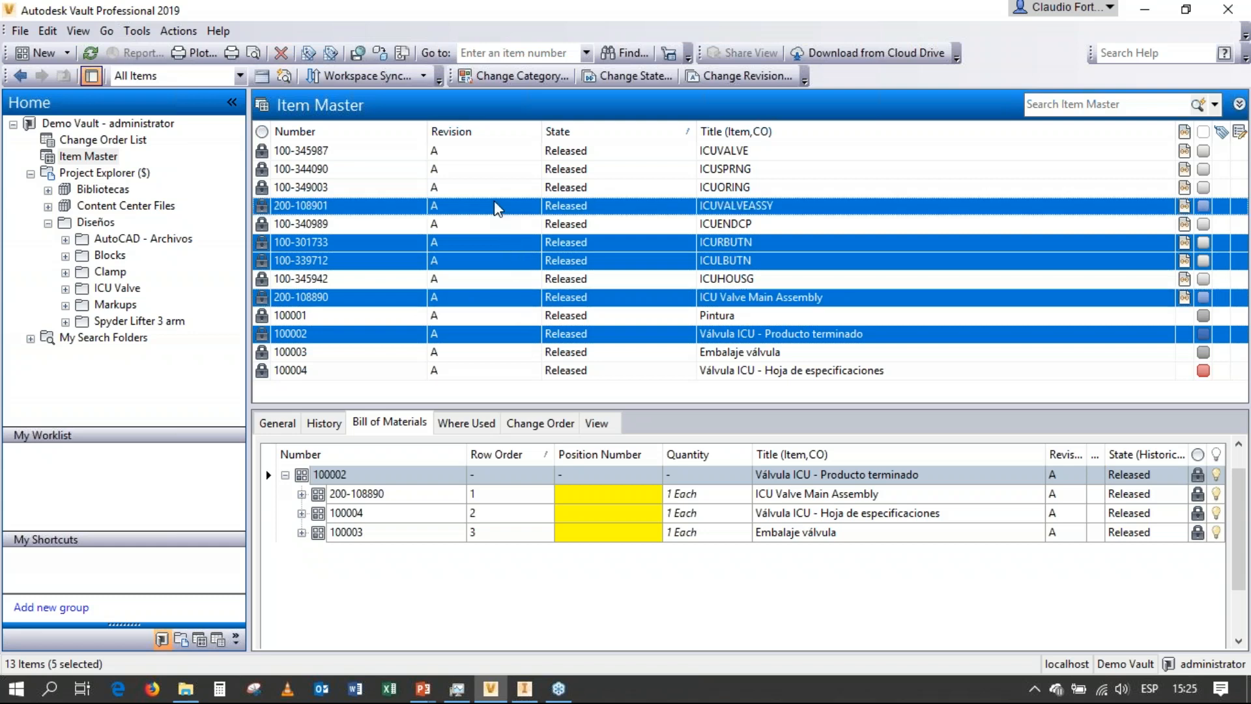
pyautogui.rightClick(497, 206)
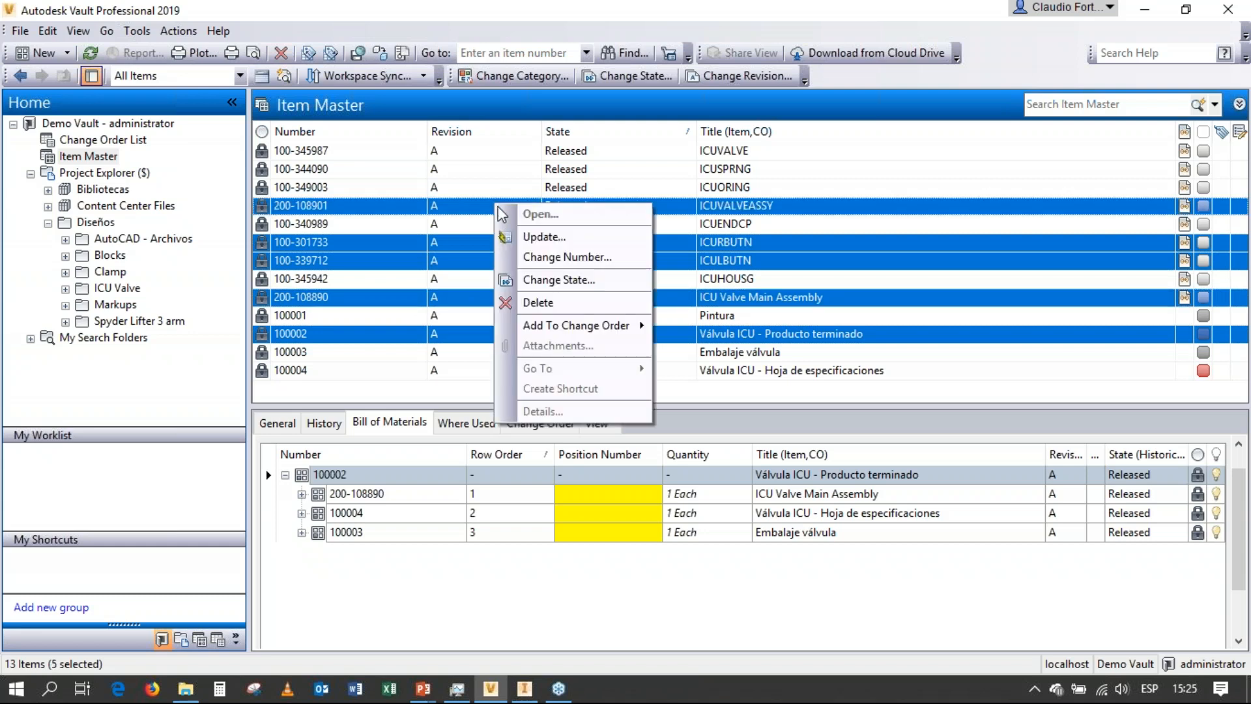
pyautogui.click(546, 282)
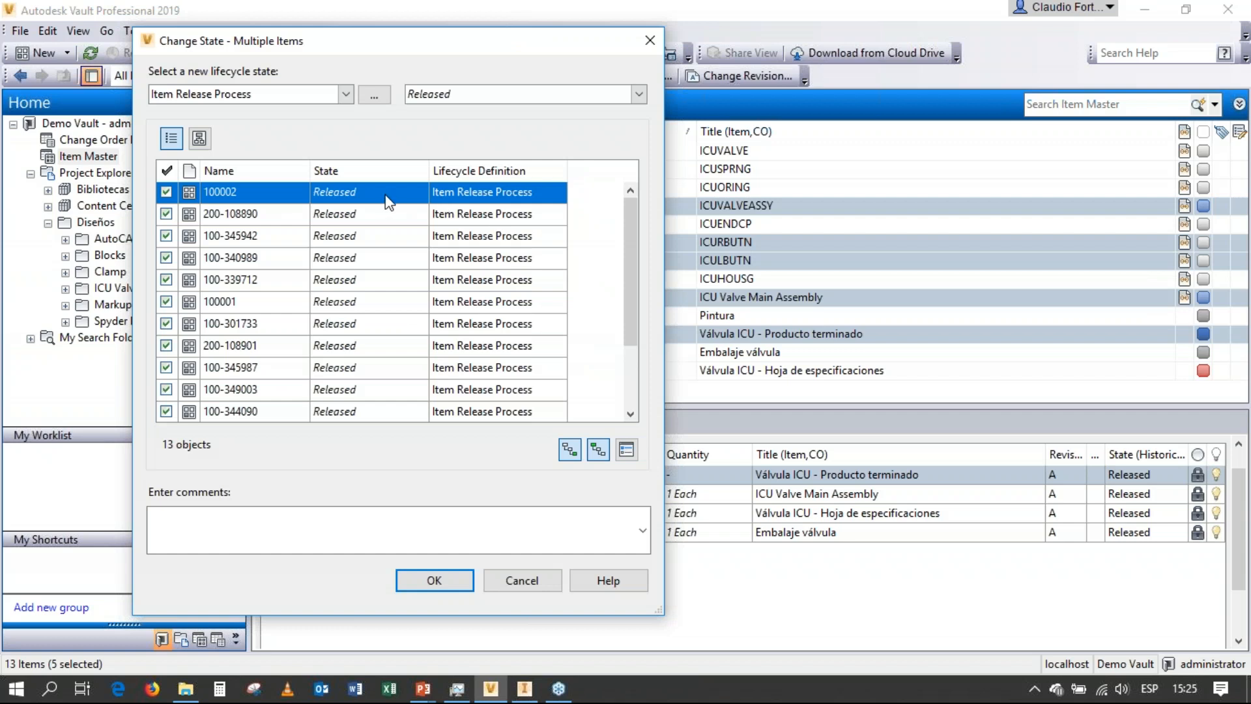
pyautogui.click(570, 449)
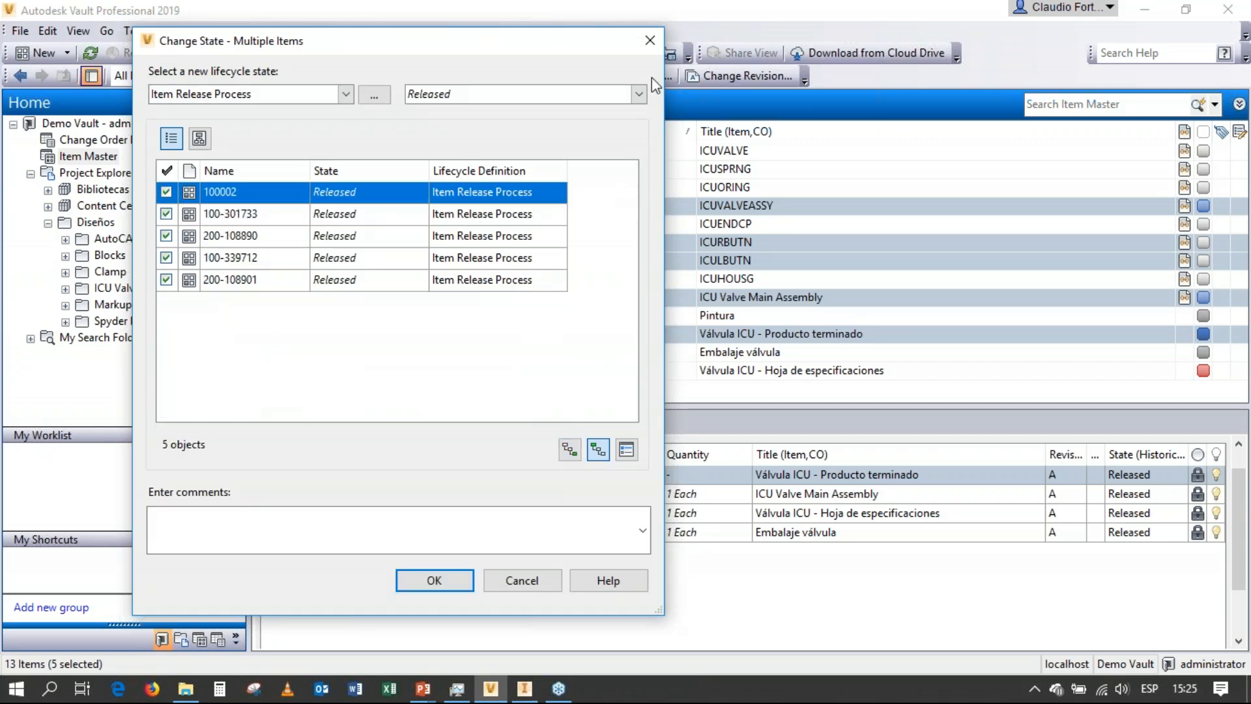
pyautogui.click(638, 94)
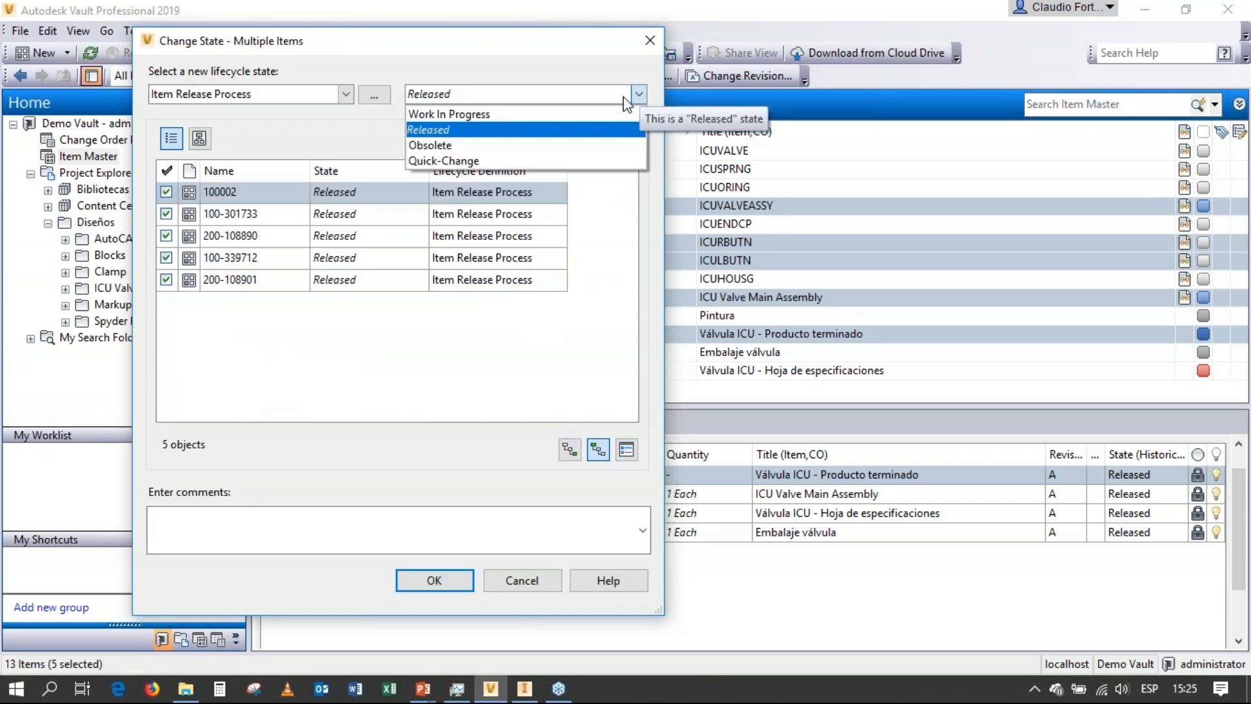
pyautogui.click(514, 114)
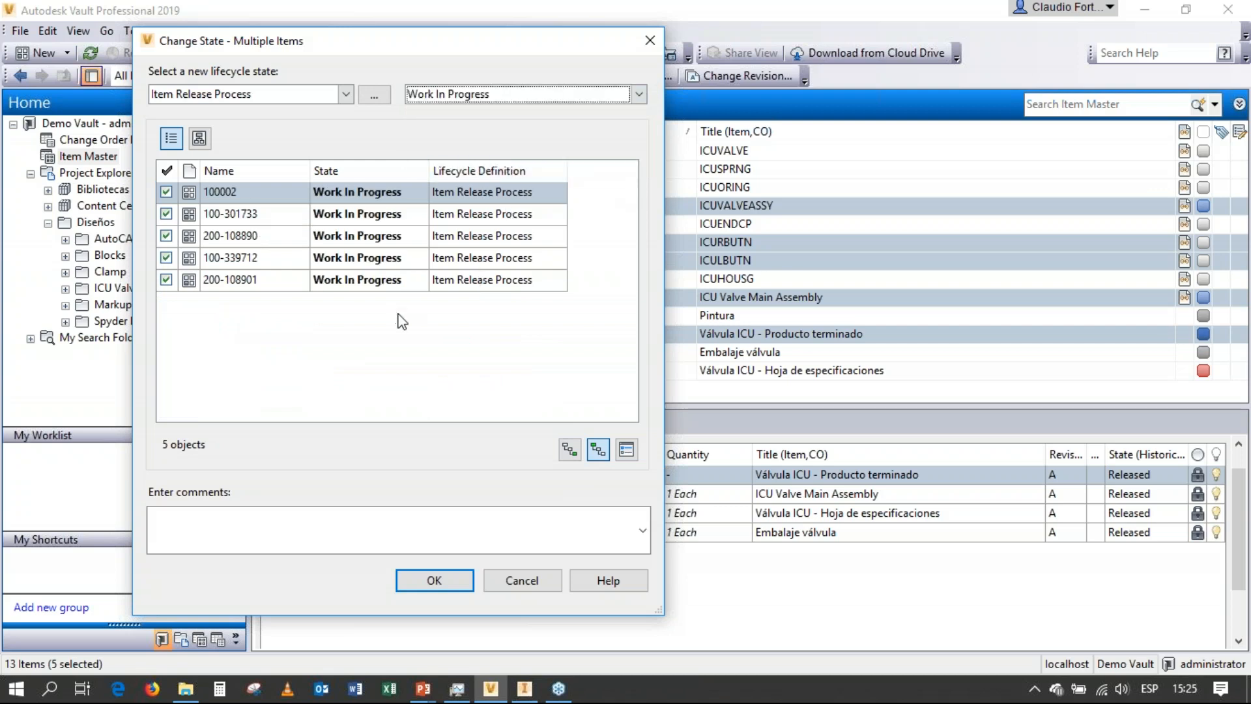
pyautogui.click(443, 584)
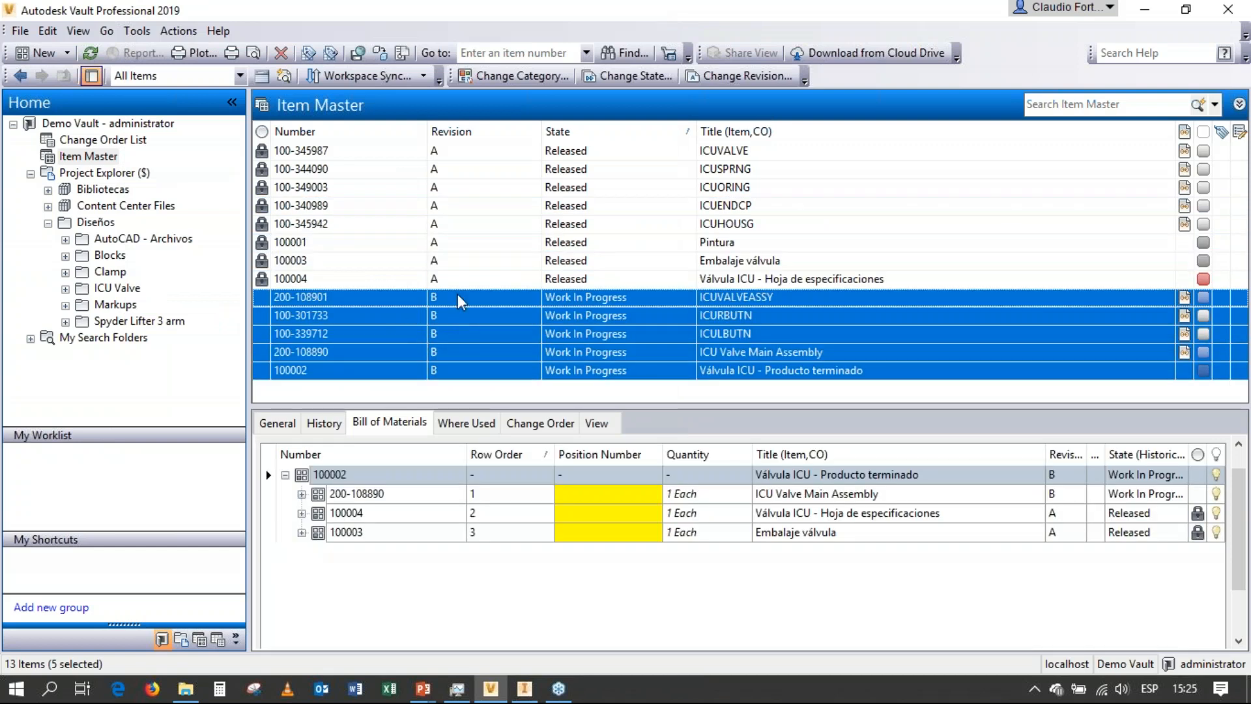
# Look through the reopened ICURBUTN, ICULBUTN and ICU Valve Main Assembly items in the Item Master.
pyautogui.click(455, 315)
pyautogui.click(458, 334)
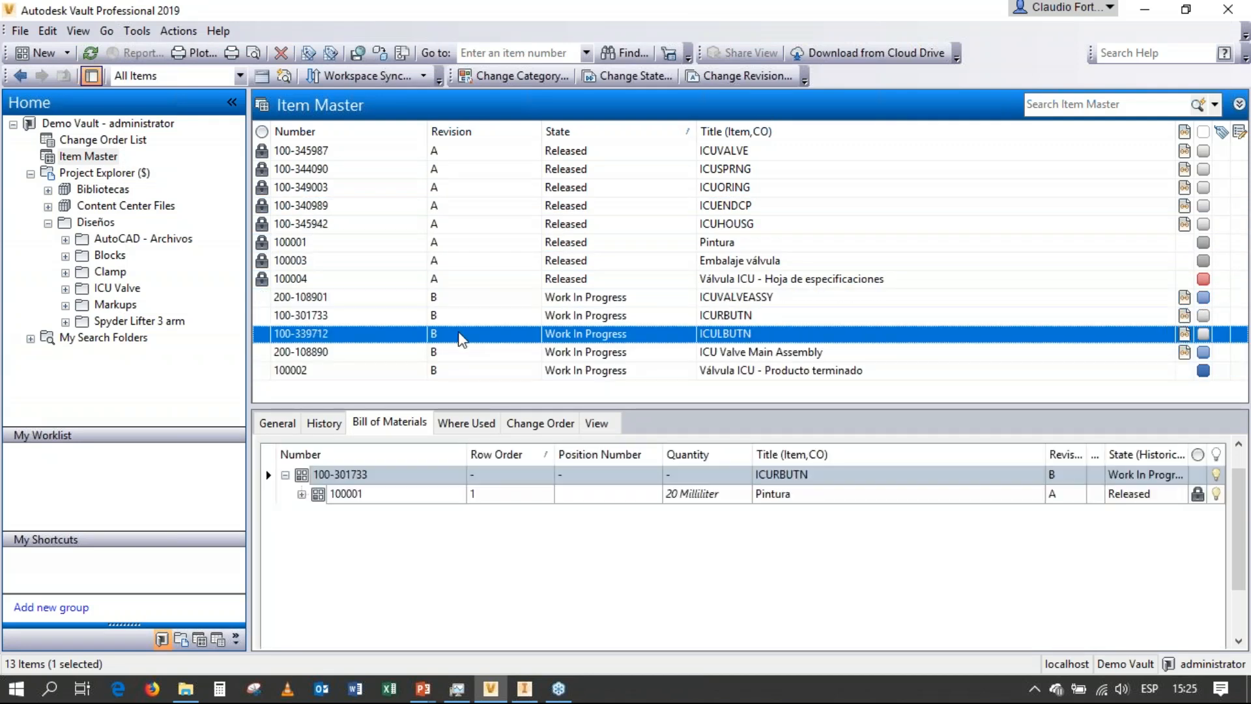
pyautogui.click(468, 352)
# Open the reopened Válvula ICU - Producto terminado item for editing and show its bill of materials.
pyautogui.click(464, 370)
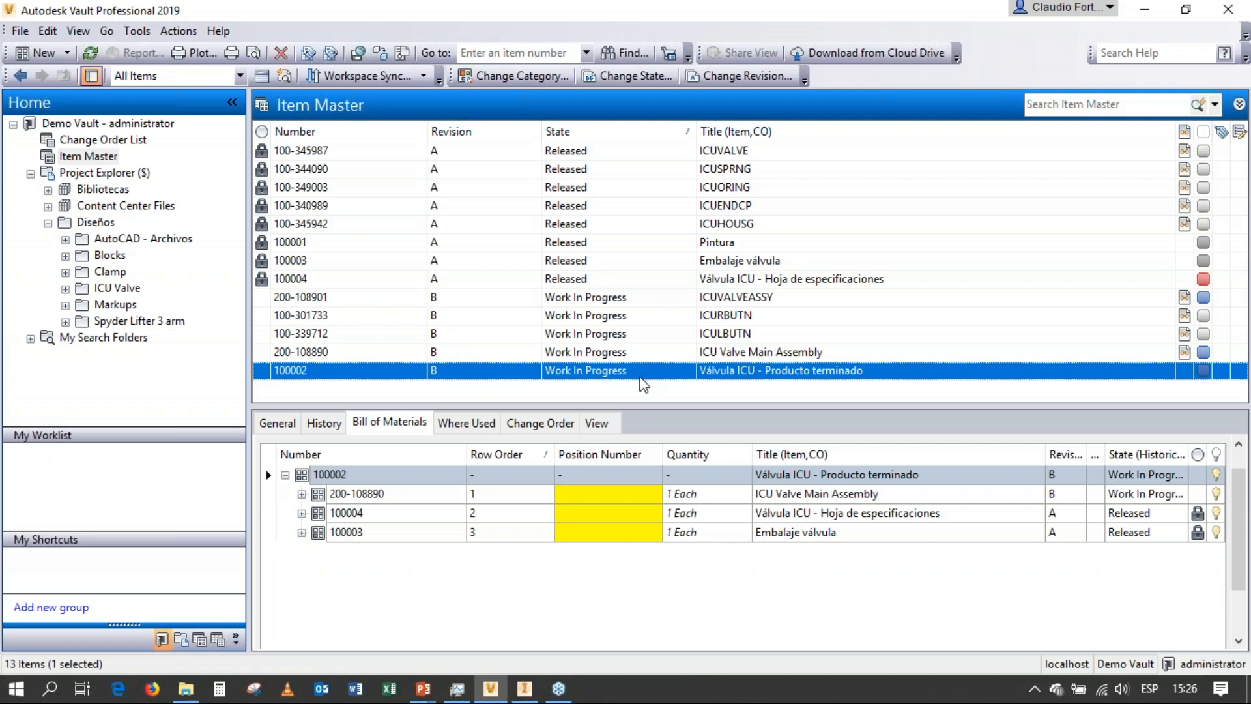
pyautogui.doubleClick(605, 369)
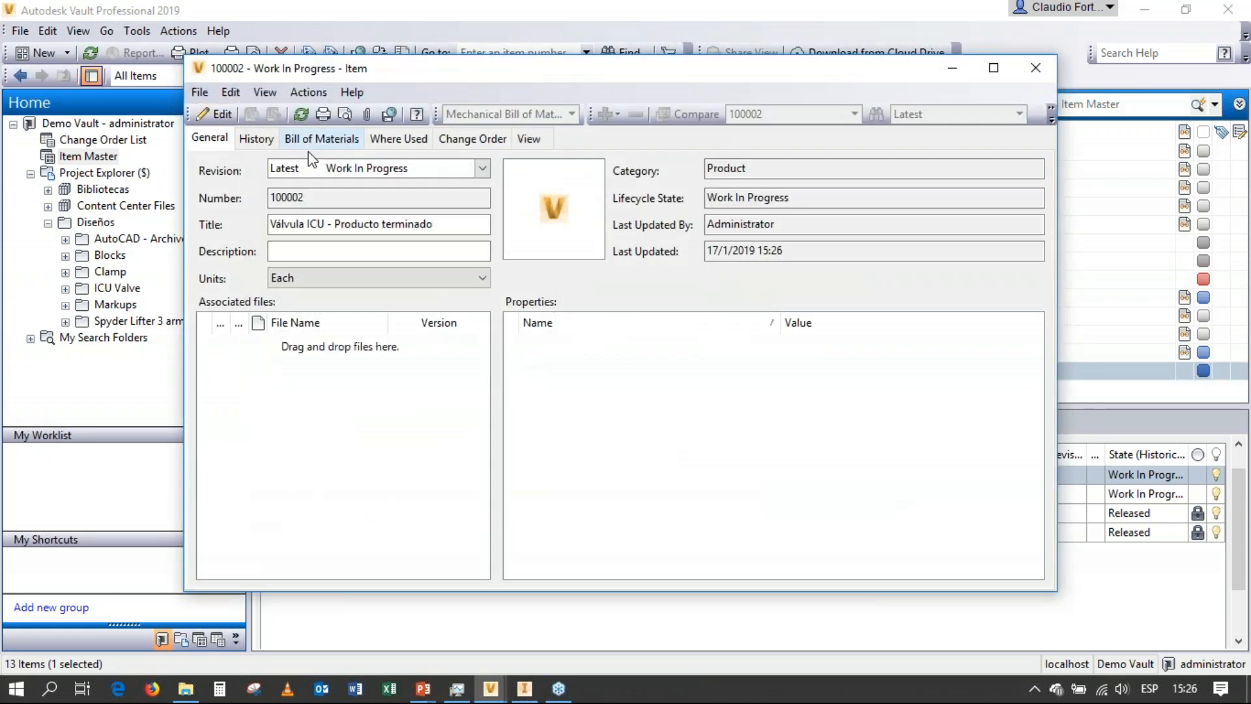
pyautogui.click(319, 139)
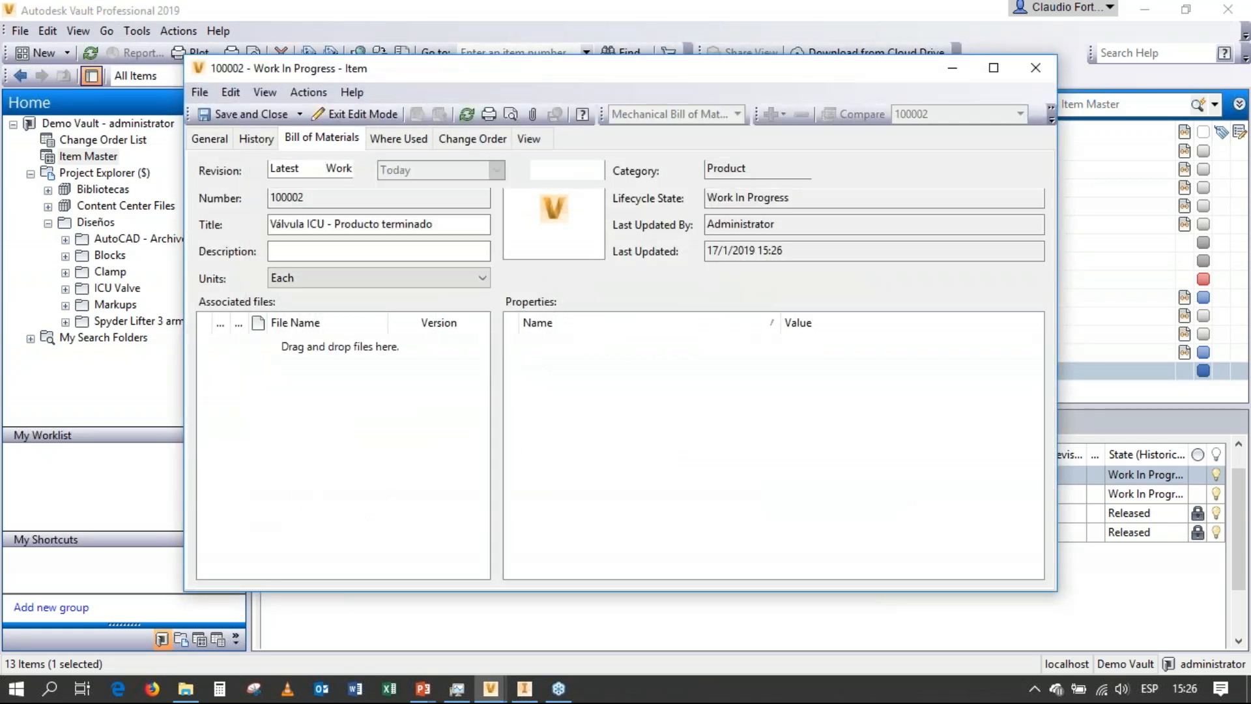
# Remove the Pintura rows under ICULBUTN and ICURBUTN from the product's bill of materials.
pyautogui.click(233, 240)
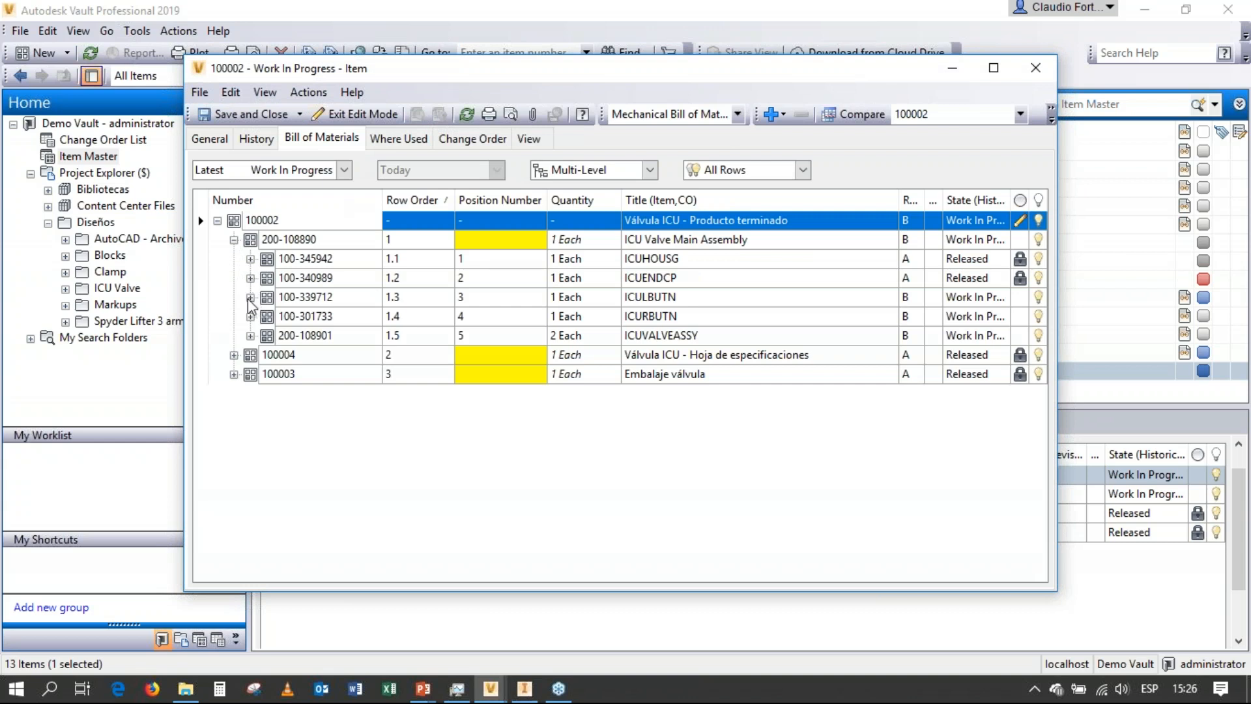
pyautogui.click(250, 297)
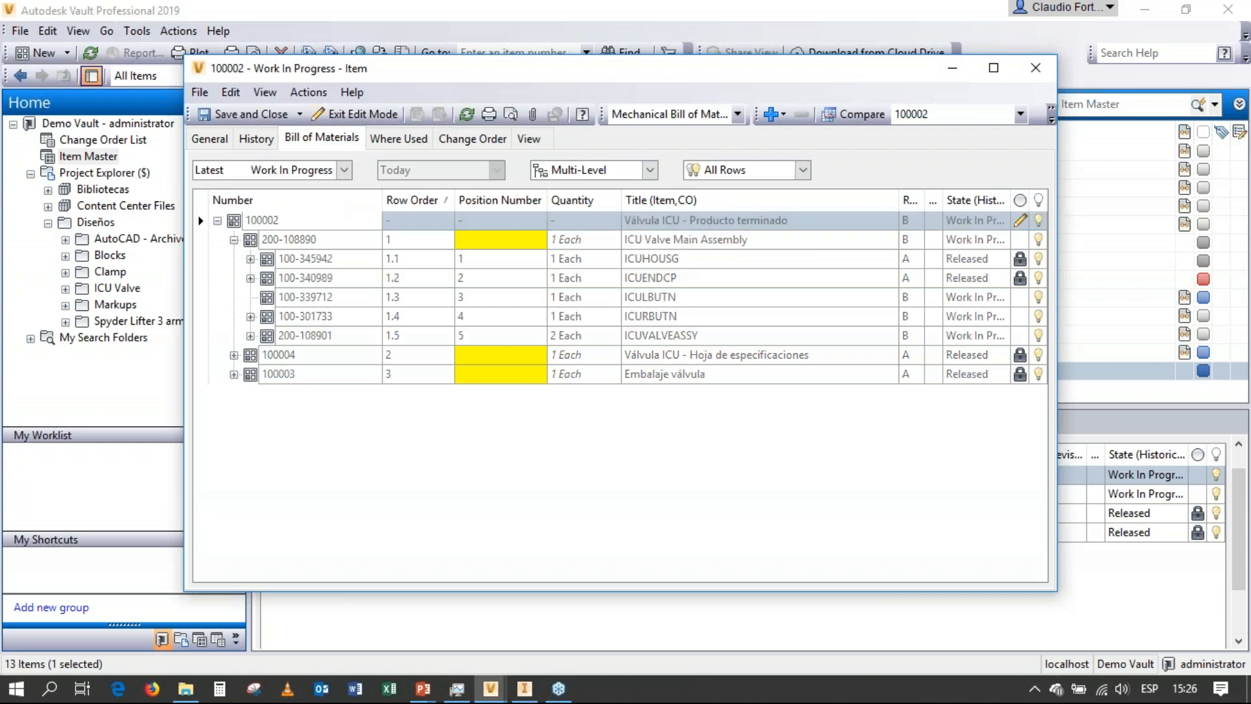
pyautogui.click(250, 335)
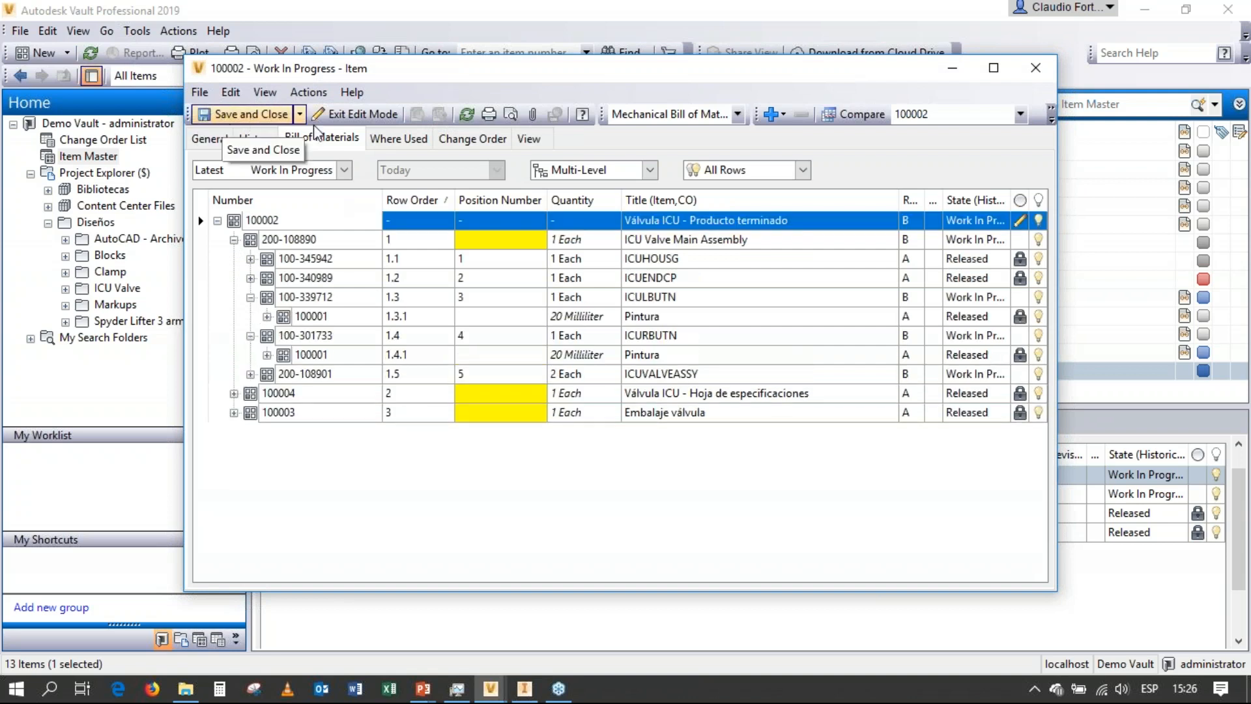
pyautogui.click(319, 320)
pyautogui.rightClick(319, 320)
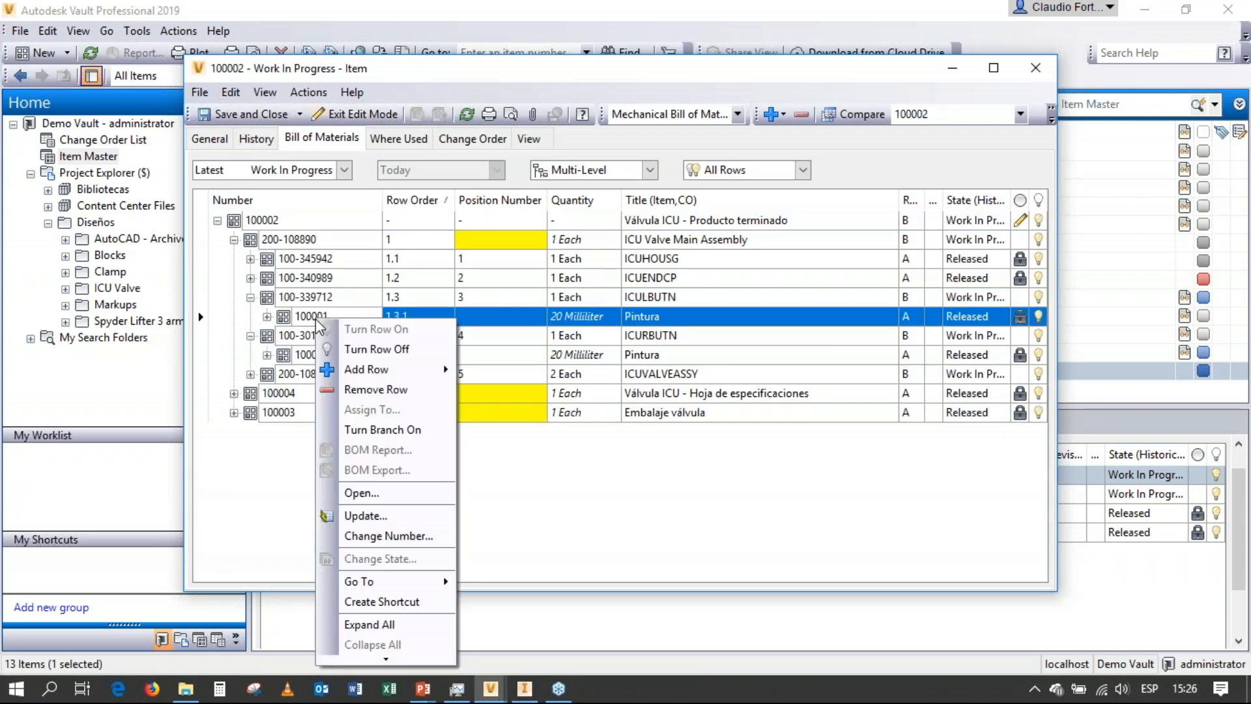
pyautogui.click(353, 386)
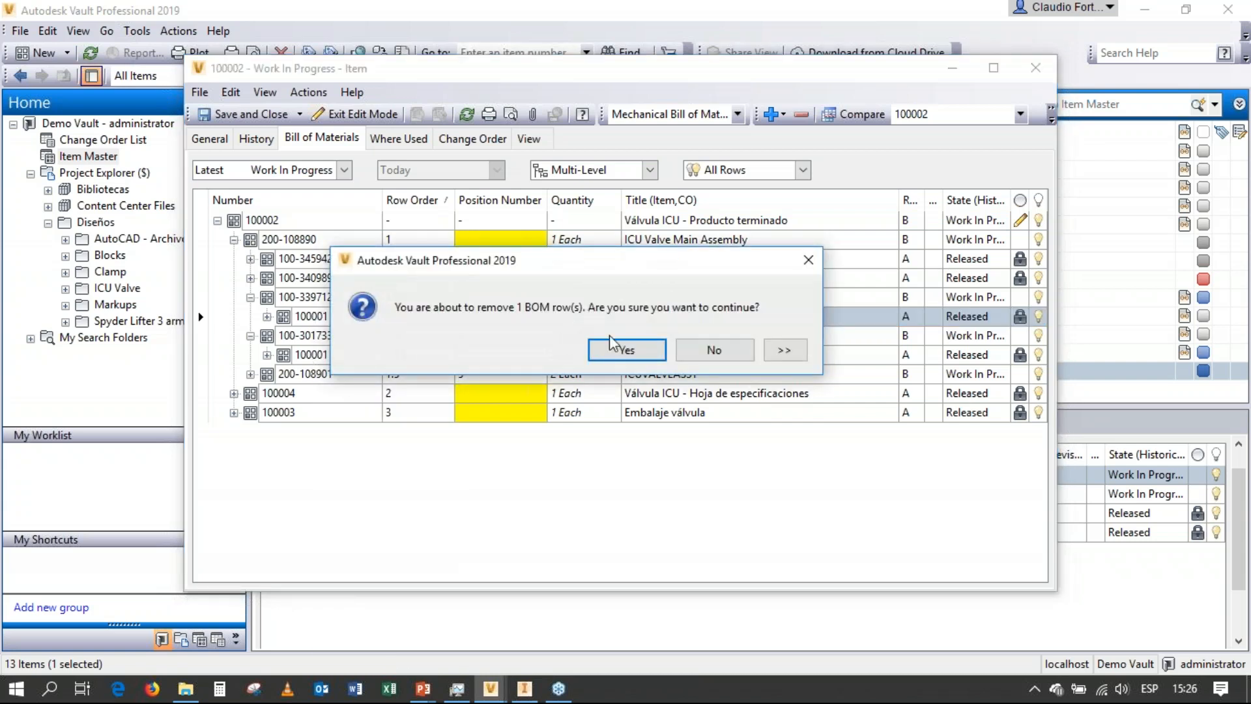
pyautogui.click(626, 349)
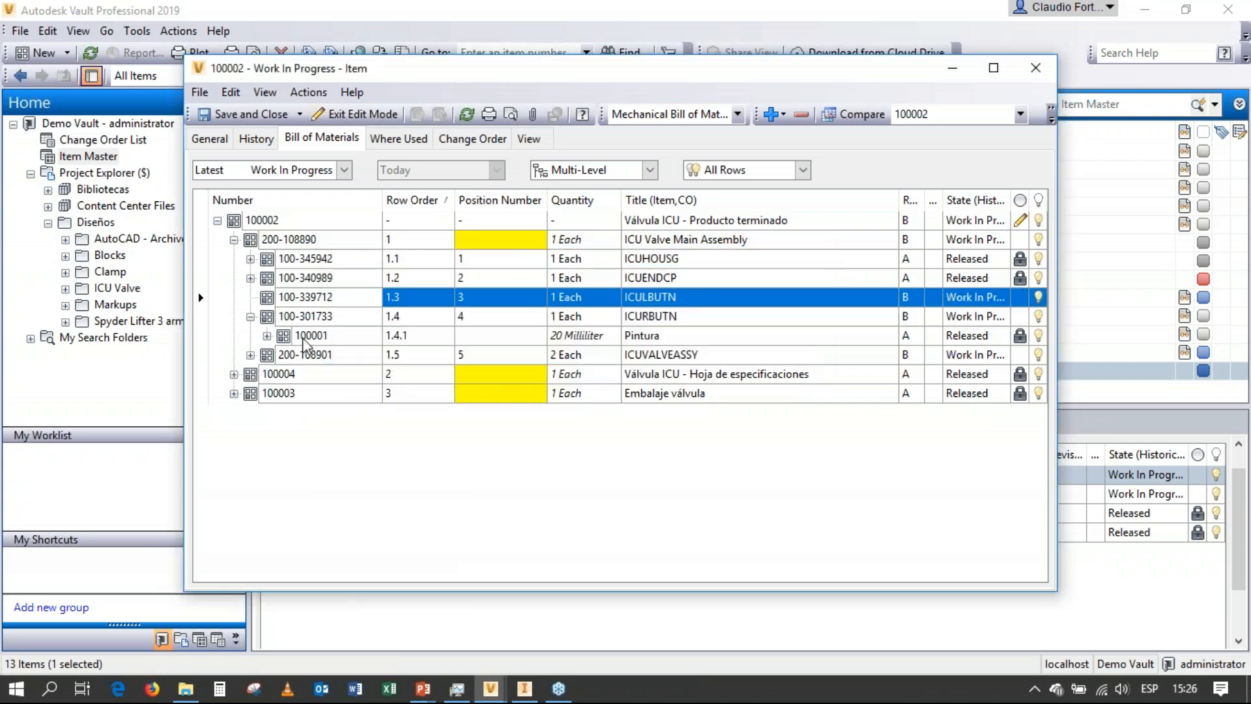
pyautogui.rightClick(305, 337)
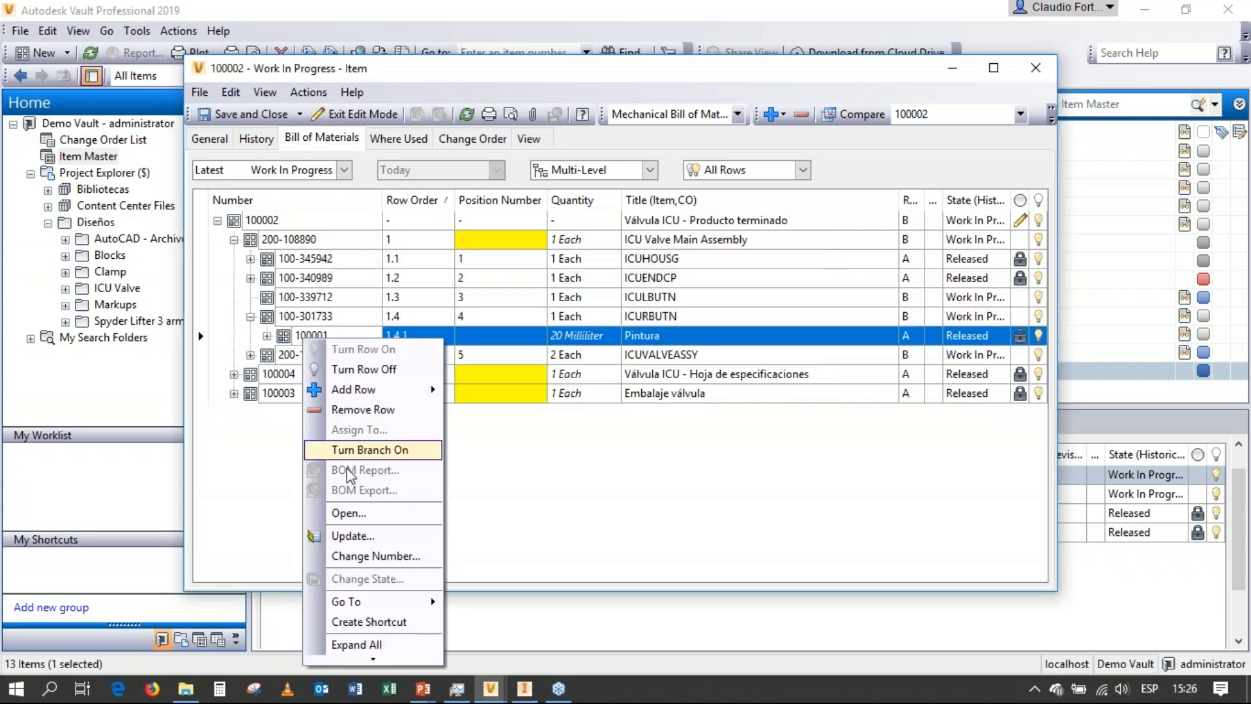
pyautogui.click(364, 409)
pyautogui.click(626, 350)
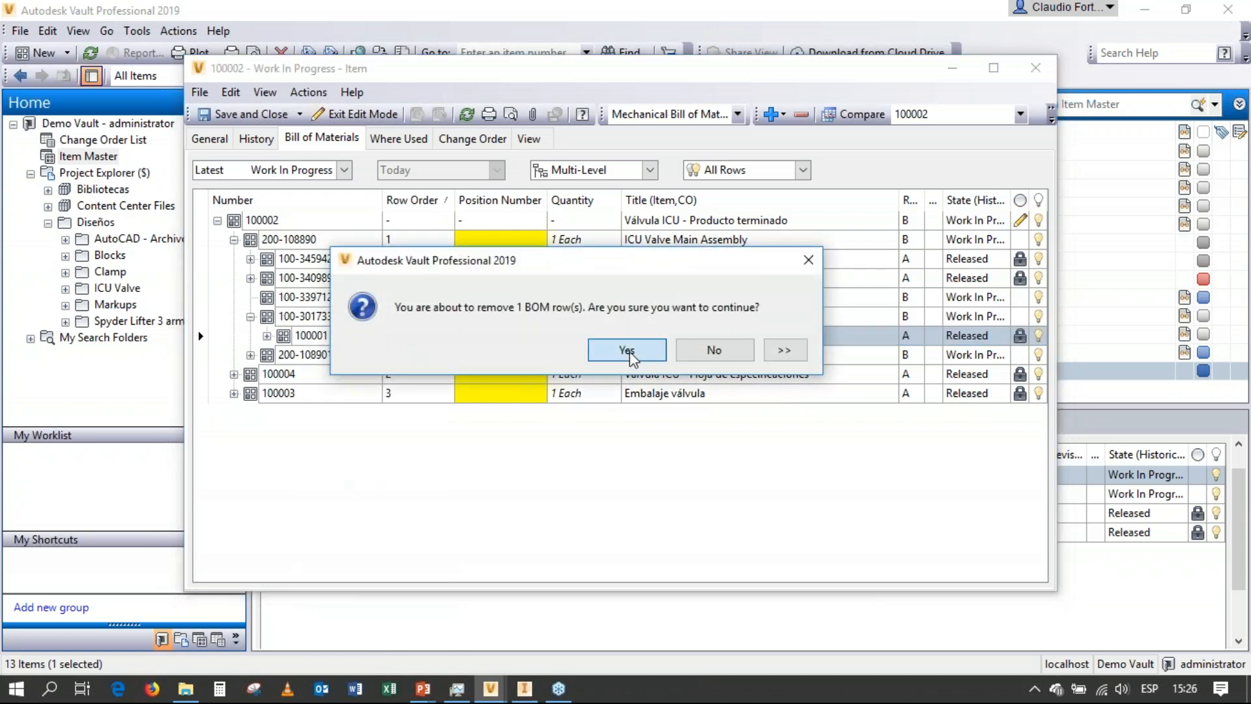
# Find the existing item ICUORING and add it as a row directly under Válvula ICU - Producto terminado.
pyautogui.rightClick(274, 223)
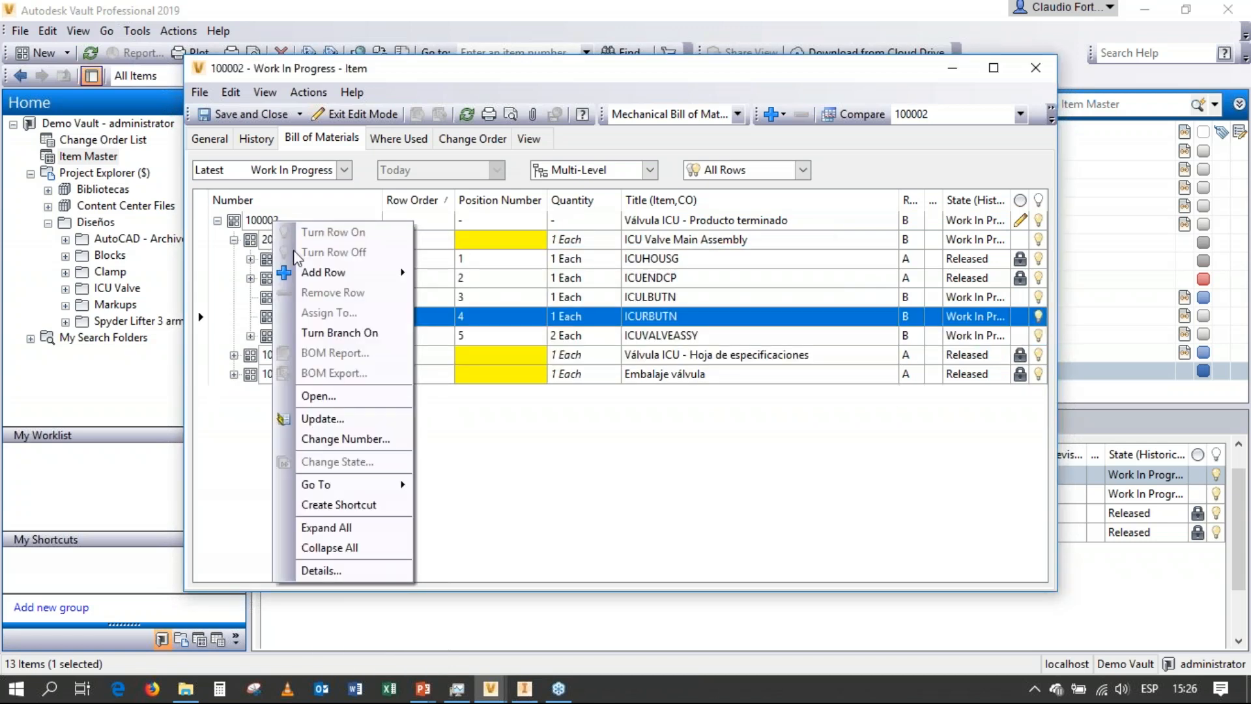
pyautogui.moveTo(391, 273)
pyautogui.click(482, 275)
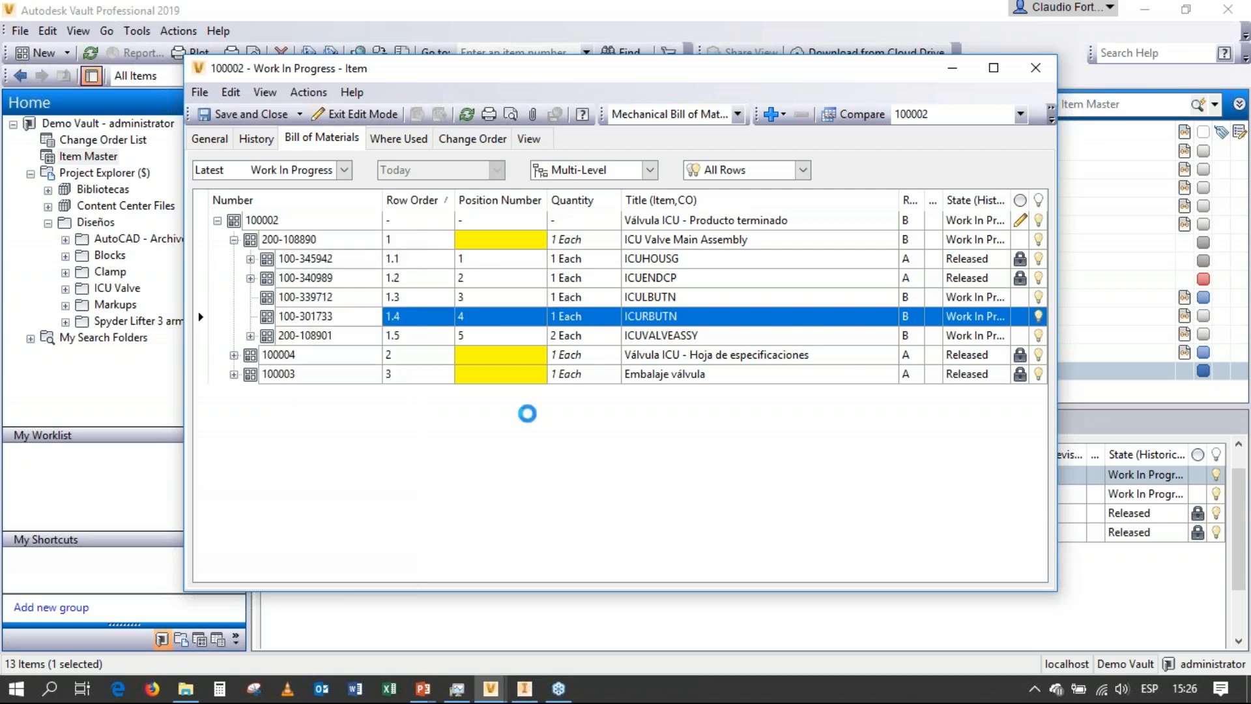
pyautogui.click(802, 223)
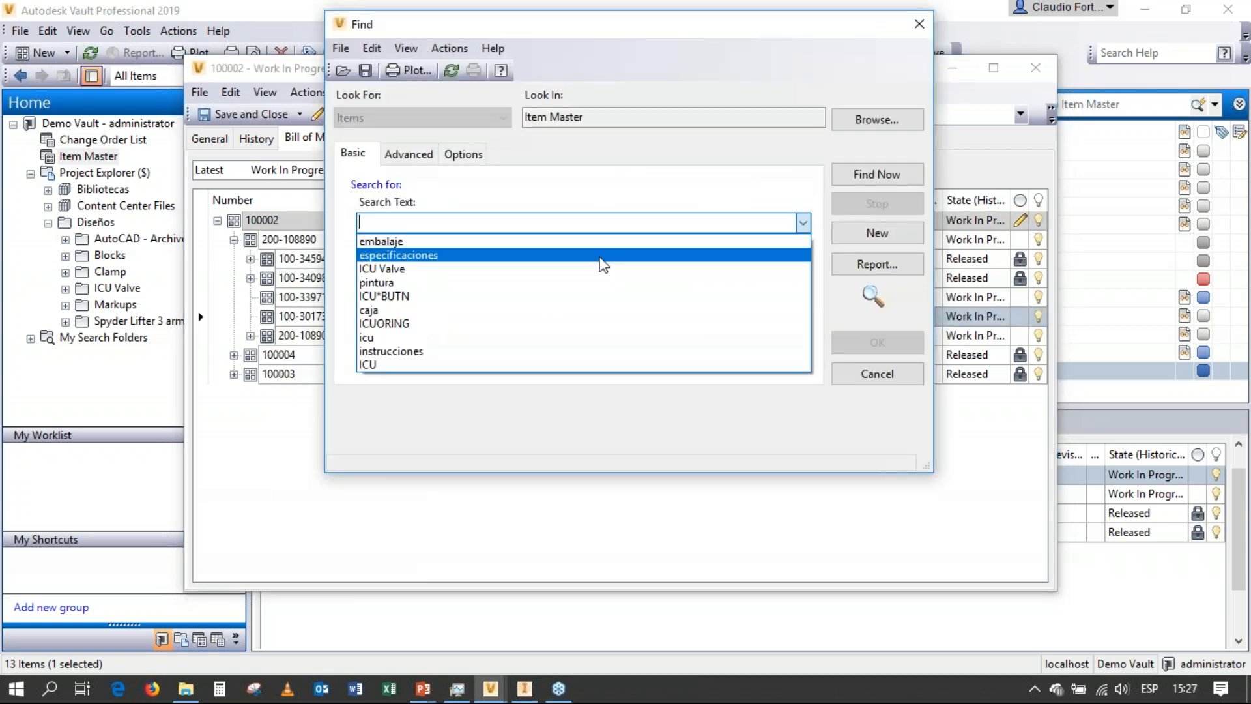
pyautogui.click(414, 323)
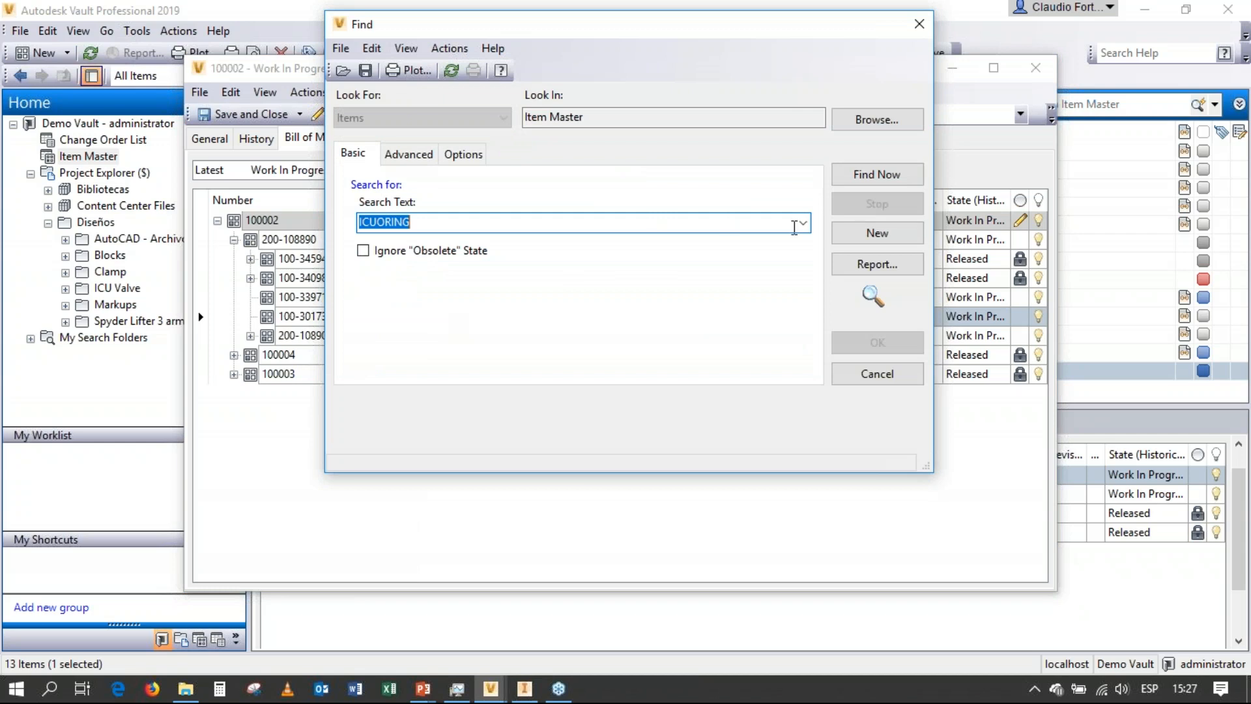
pyautogui.press('Return')
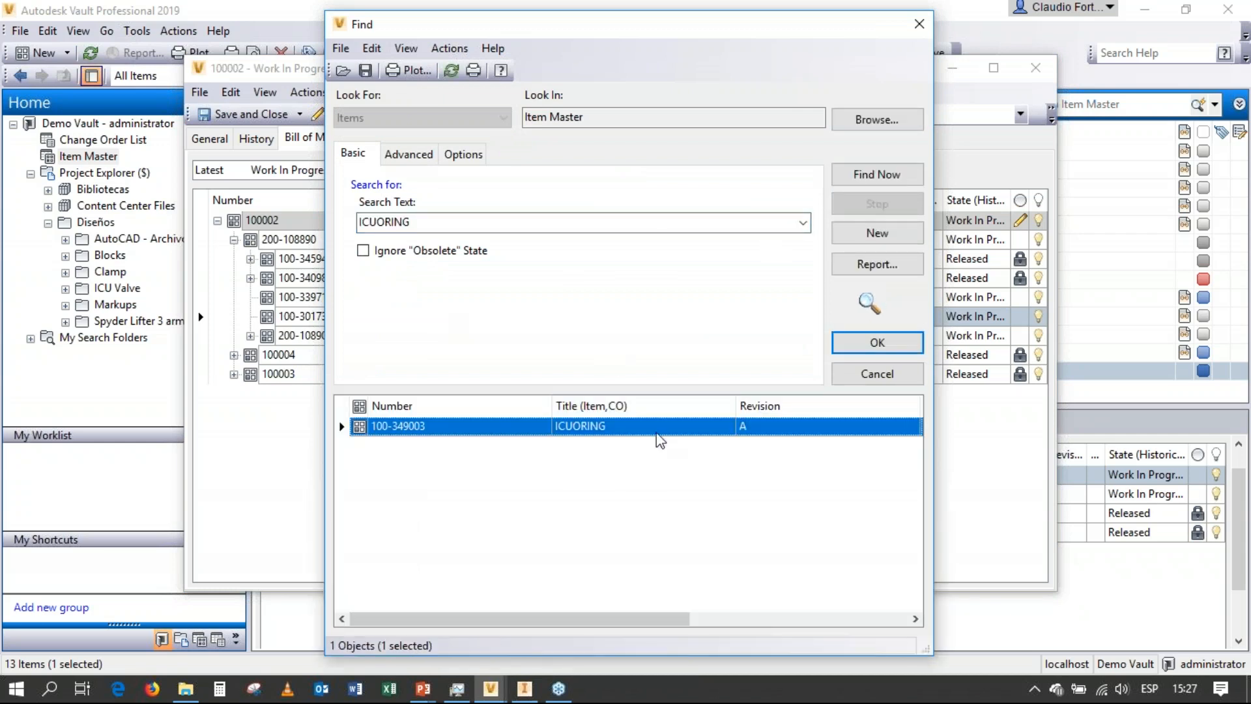
pyautogui.click(850, 352)
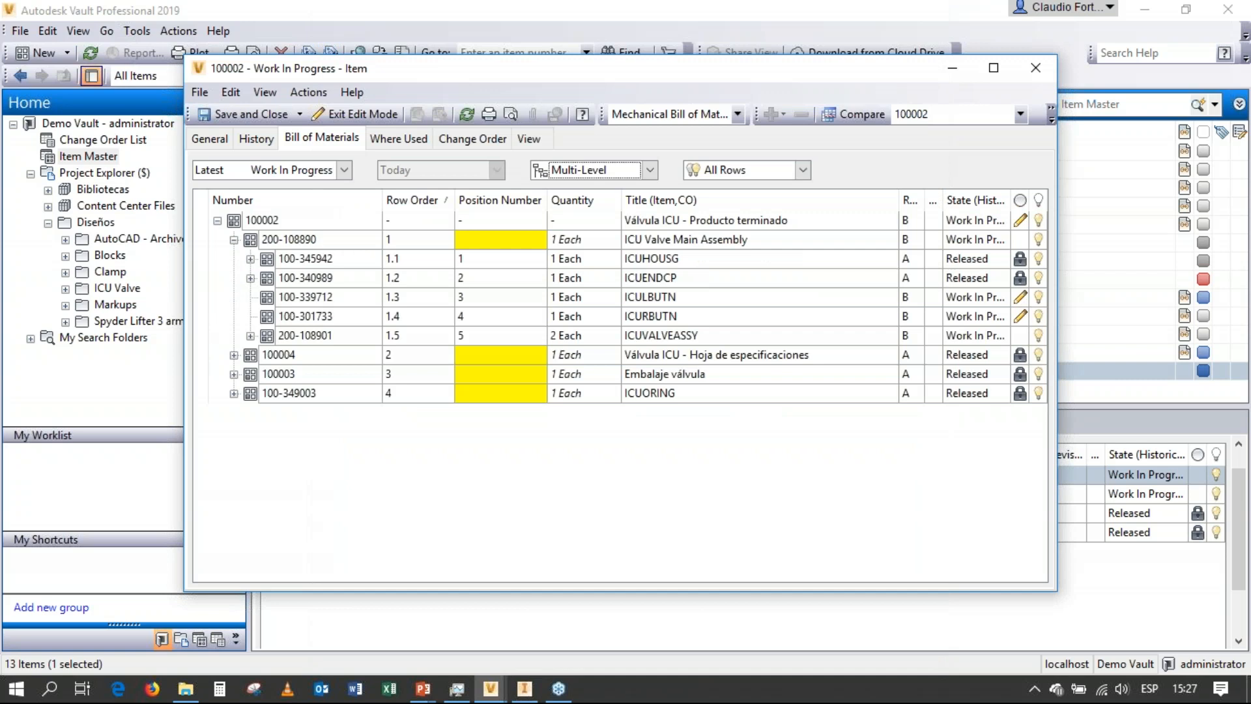
# Set the quantity of the added ICUORING row to 3, then save and close the item.
pyautogui.click(565, 393)
pyautogui.doubleClick(566, 394)
pyautogui.press('Return')
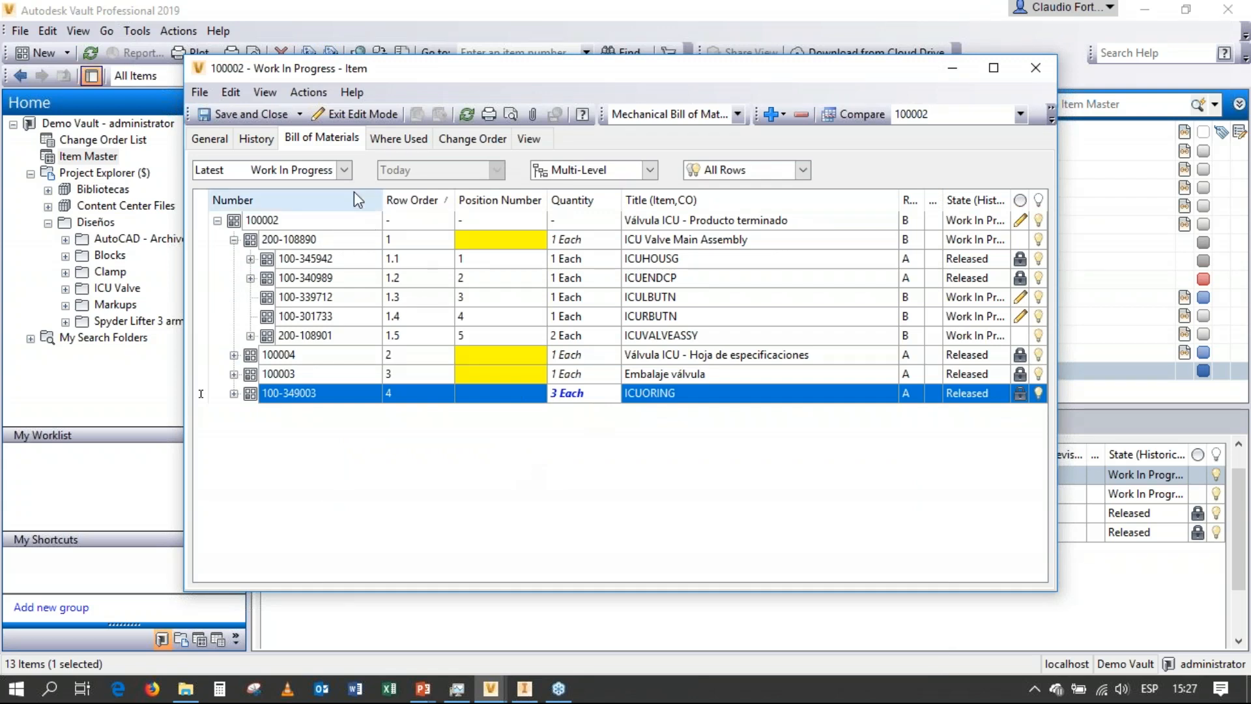
pyautogui.click(252, 114)
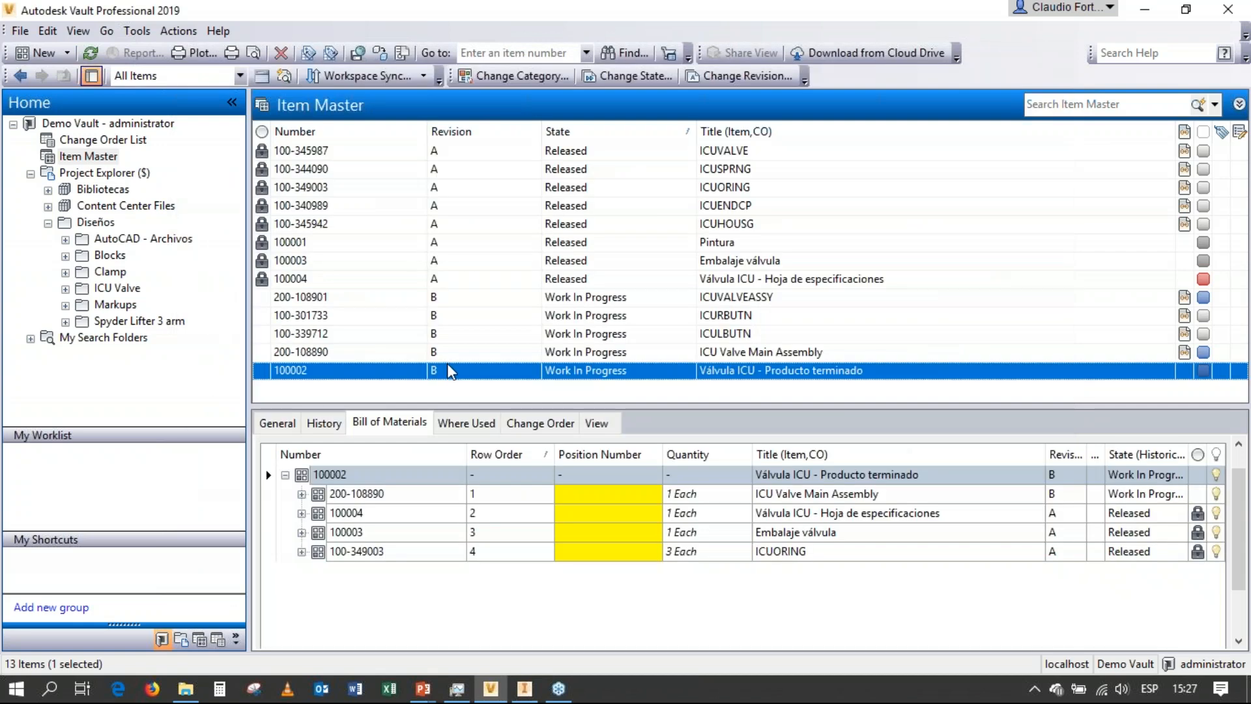
# Change the state of Válvula ICU - Producto terminado to Released, including all its child items.
pyautogui.rightClick(450, 371)
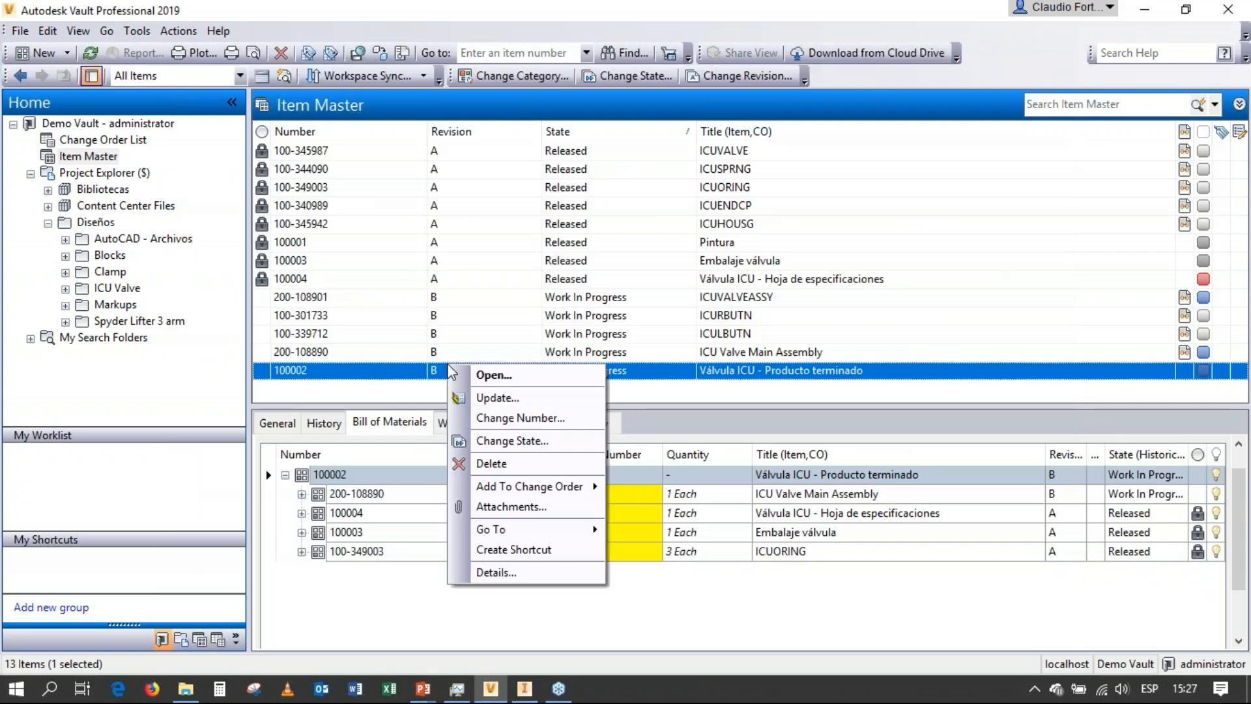
pyautogui.click(477, 415)
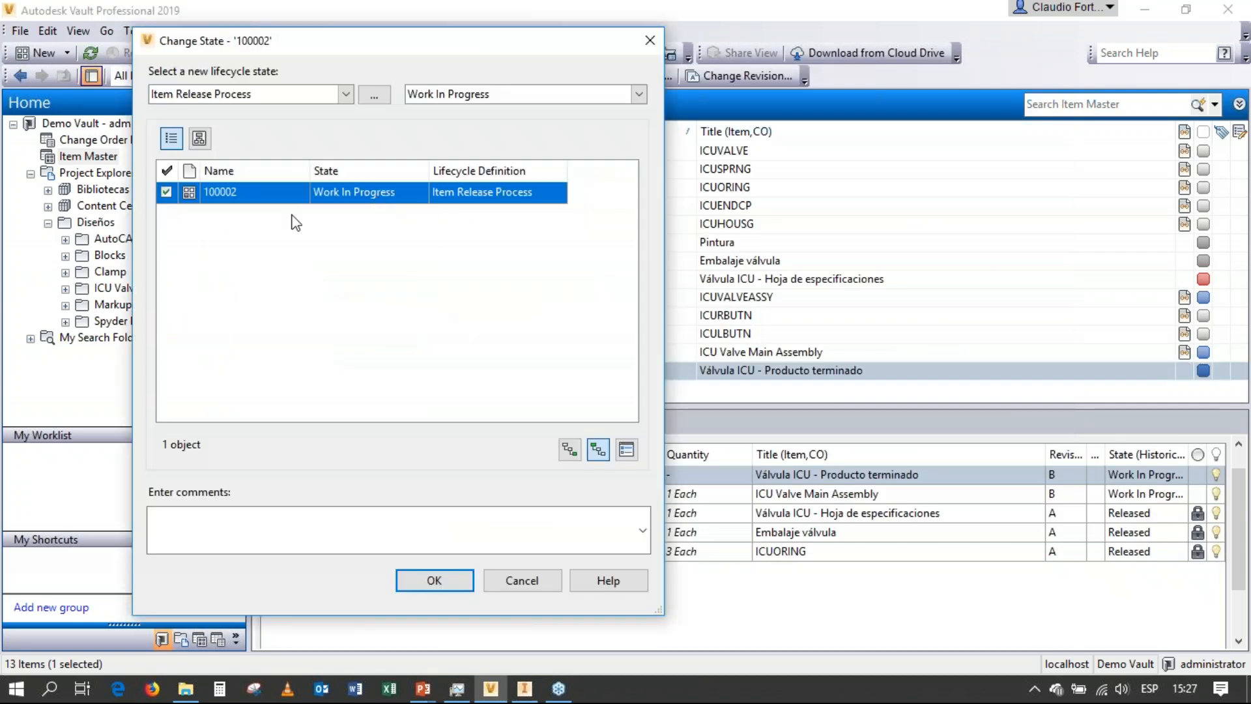
pyautogui.click(567, 451)
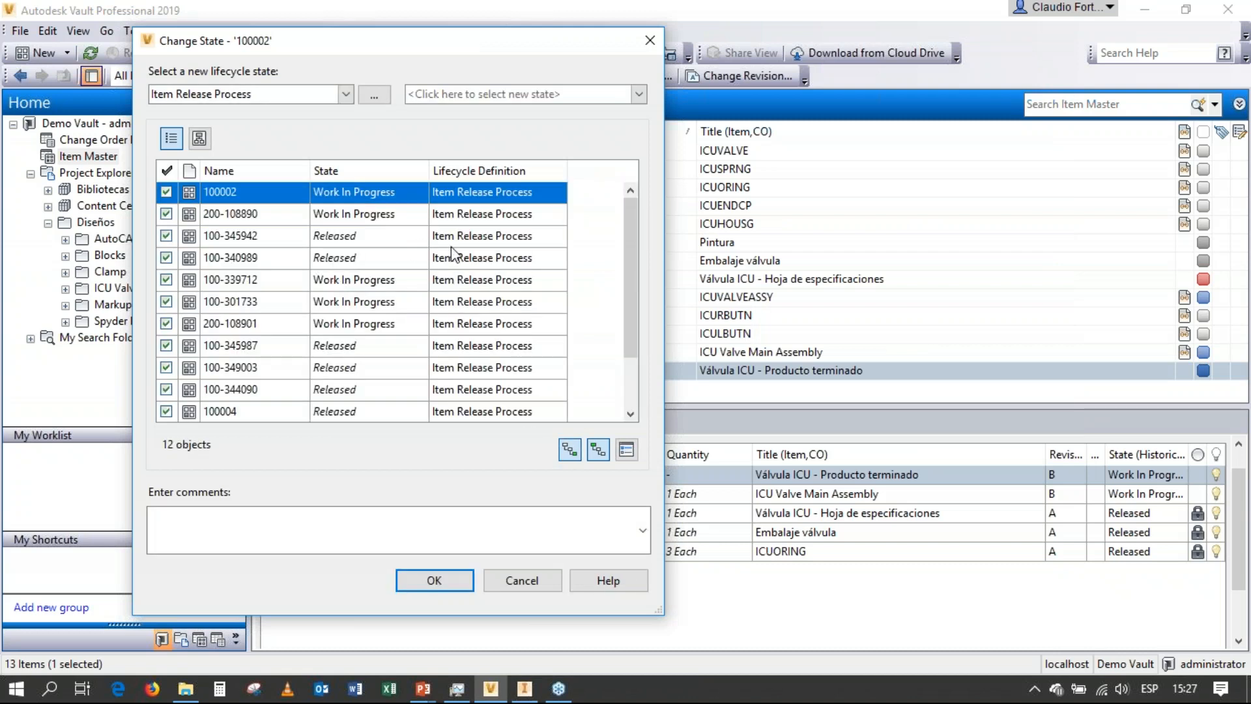
pyautogui.click(641, 97)
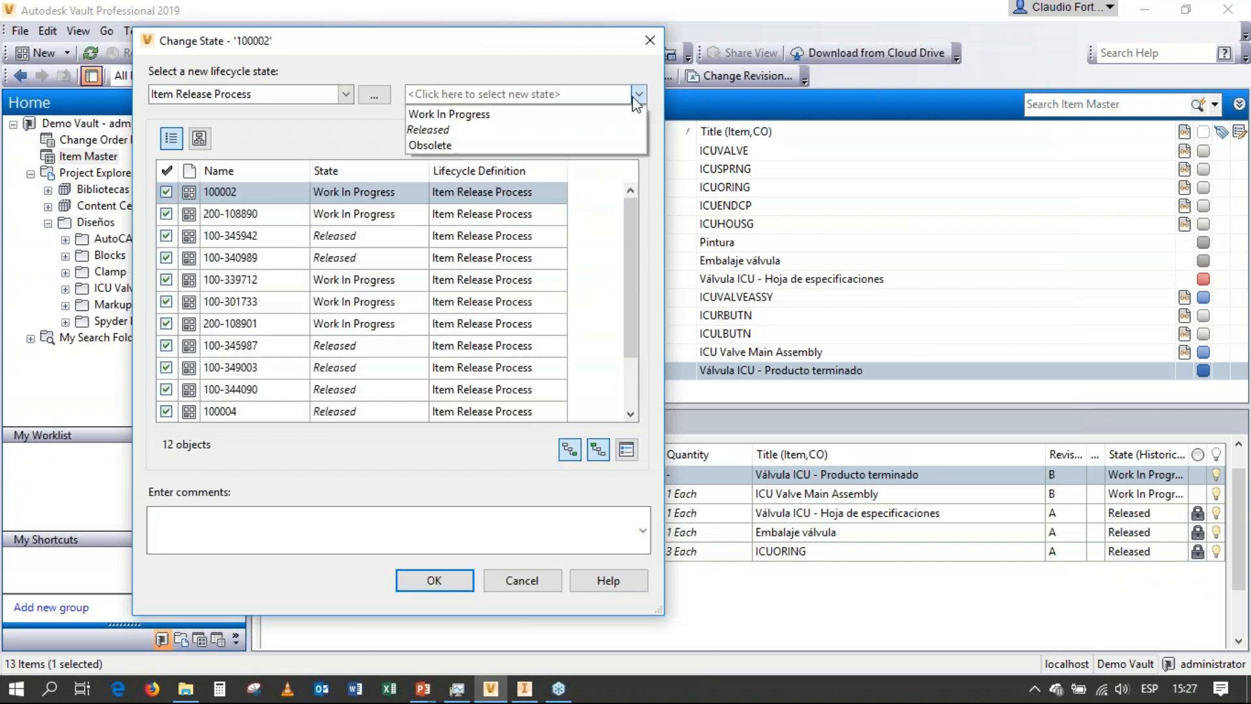
pyautogui.click(588, 129)
pyautogui.click(444, 573)
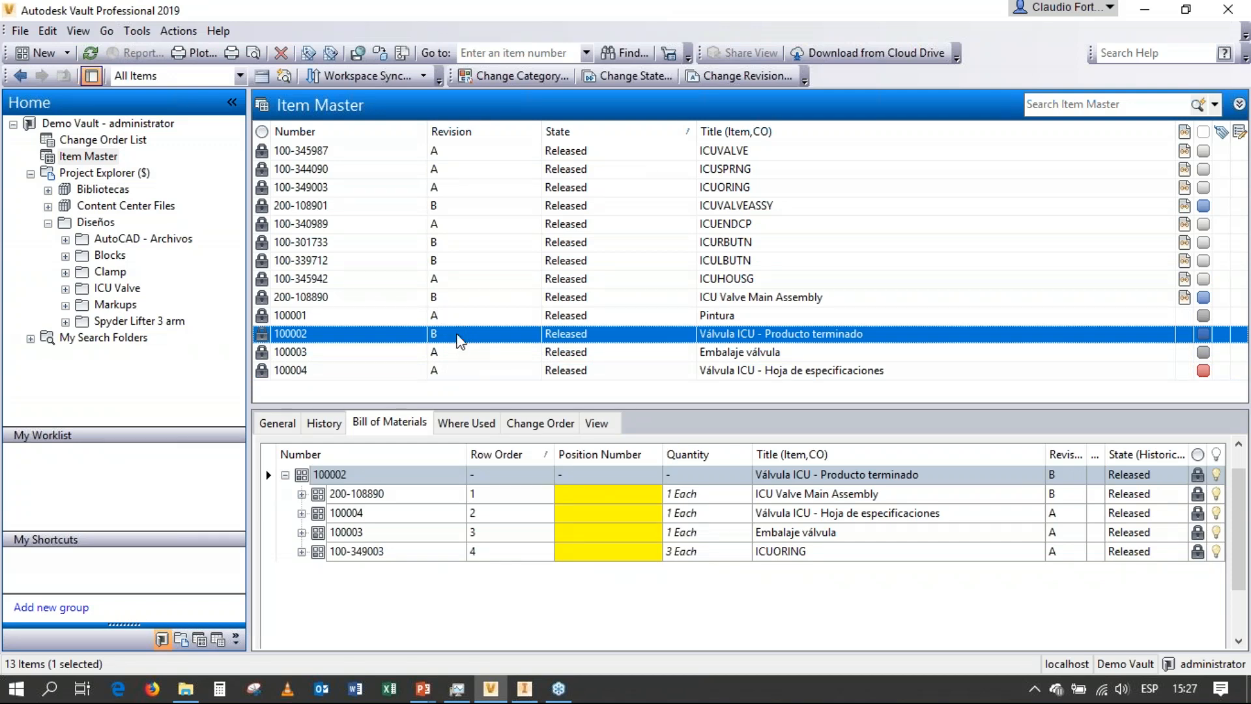
# Open the released Válvula ICU - Producto terminado item and expand its bill of materials down to the ICUVALVEASSY components.
pyautogui.doubleClick(456, 334)
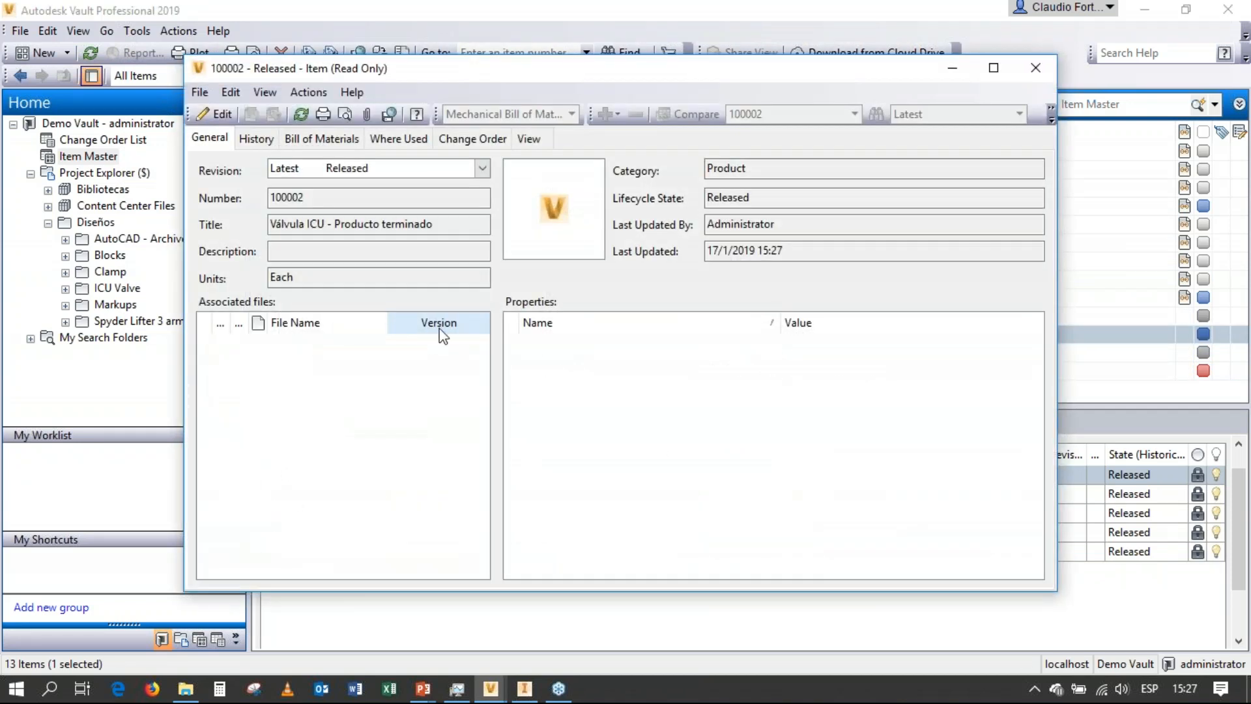
pyautogui.click(303, 138)
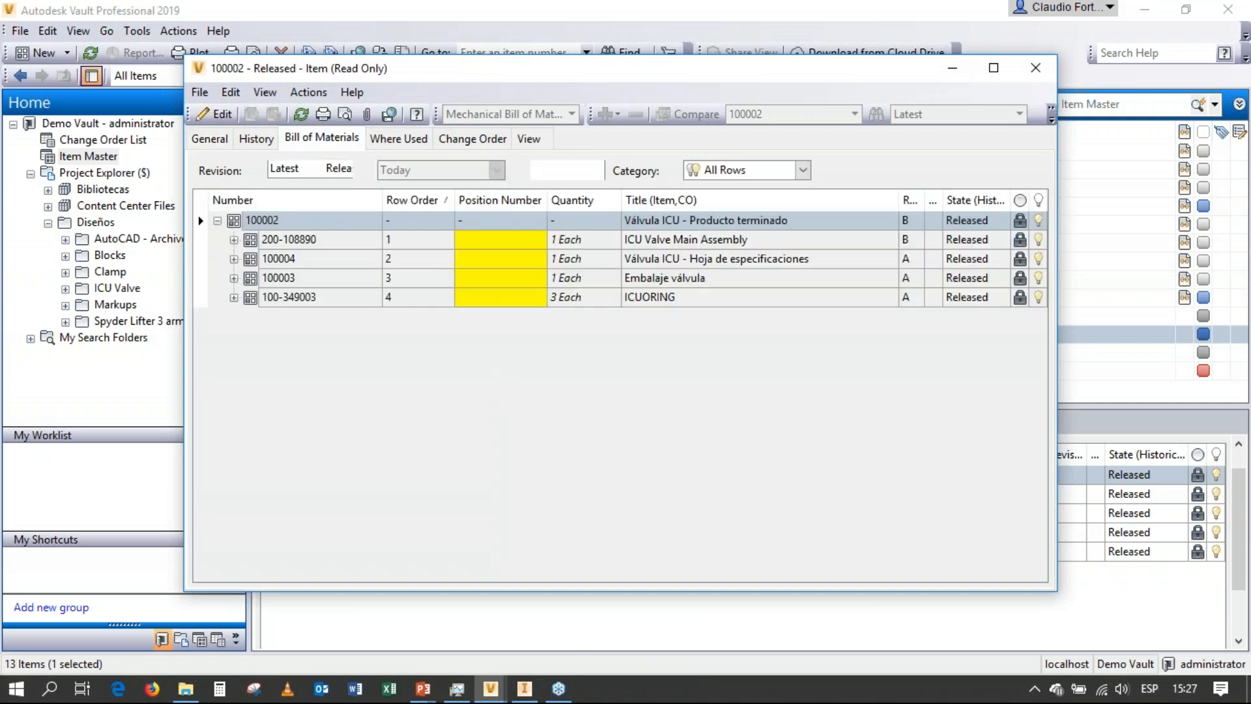
pyautogui.click(235, 296)
pyautogui.click(235, 280)
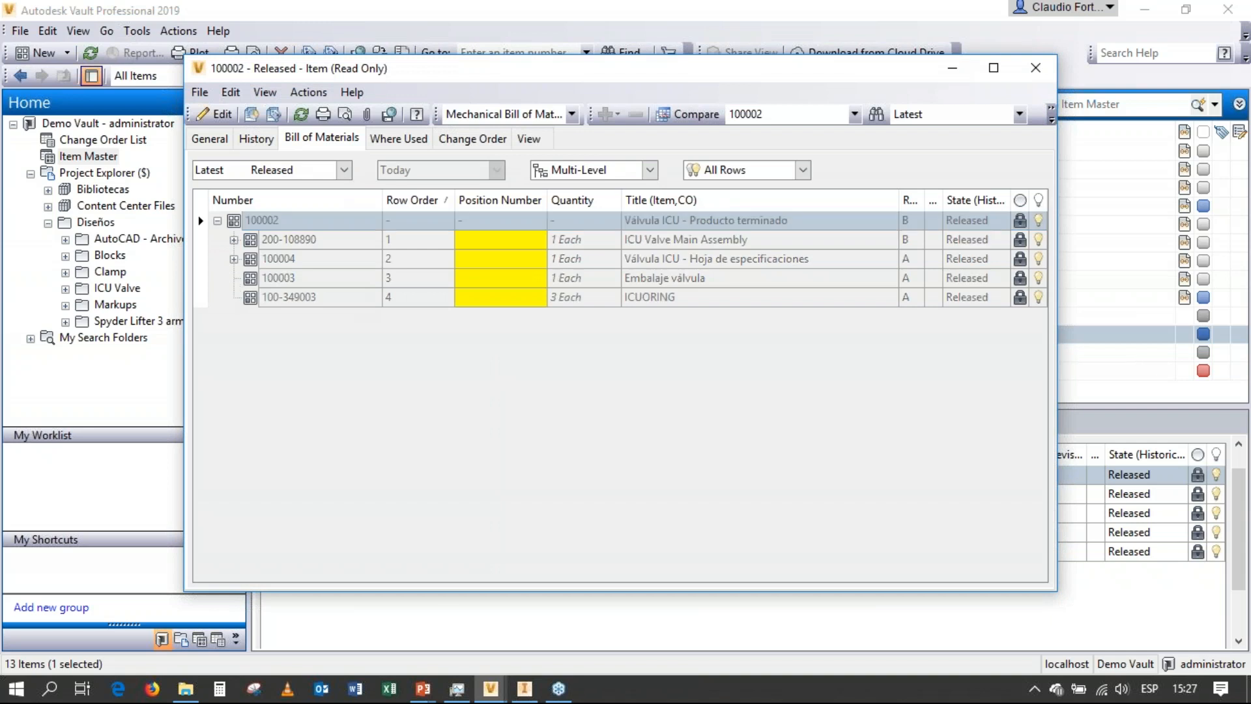
pyautogui.click(235, 260)
pyautogui.click(234, 241)
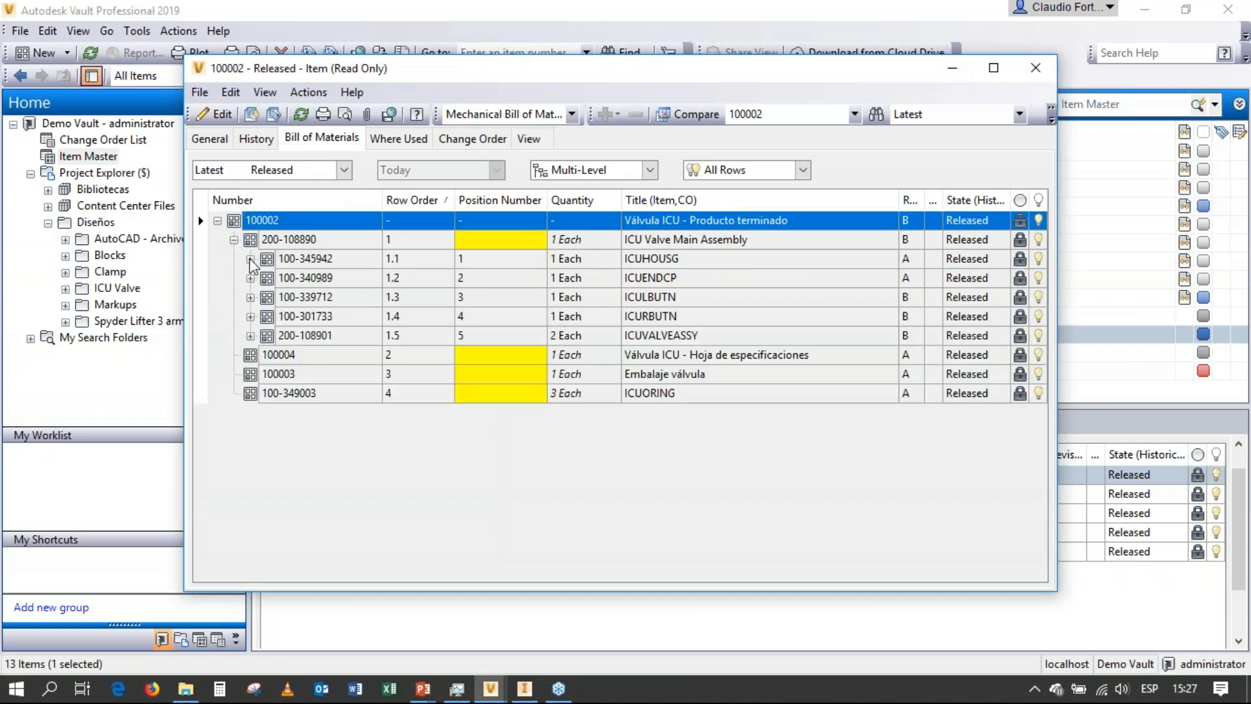
pyautogui.click(251, 335)
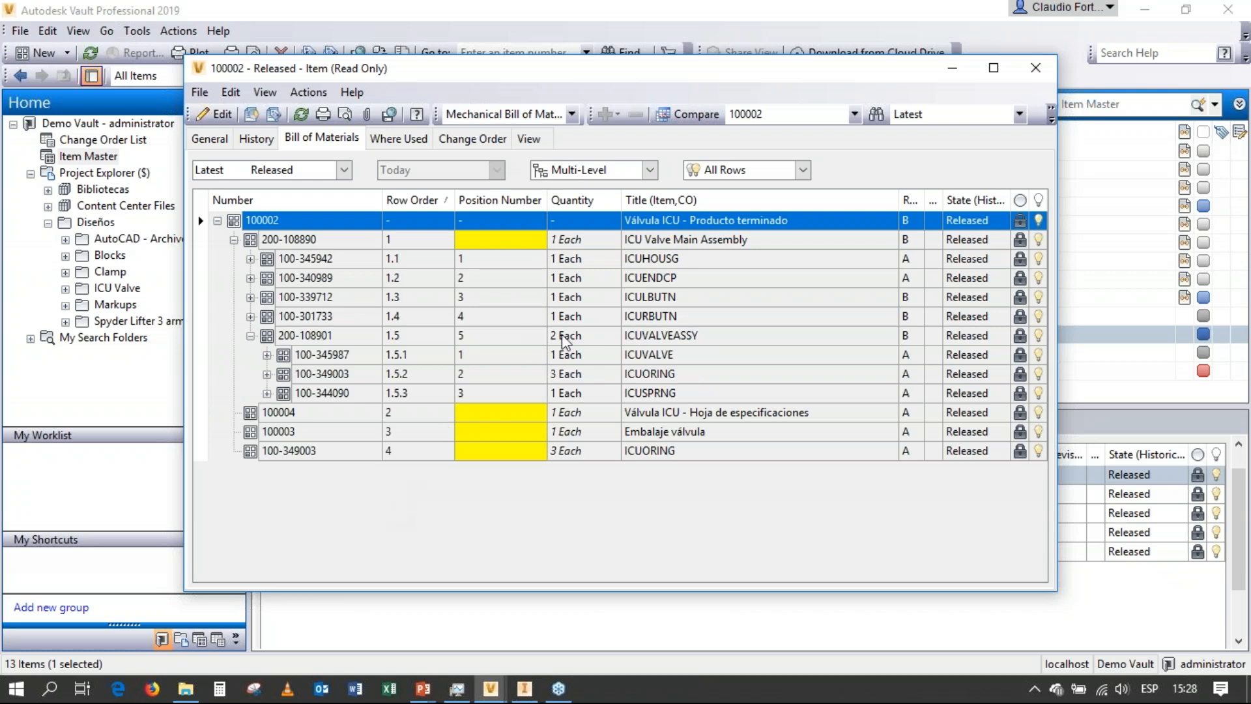
# Compare the bill of materials with revision A - 3 - Released and expand the ICULBUTN and ICURBUTN rows.
pyautogui.click(1018, 116)
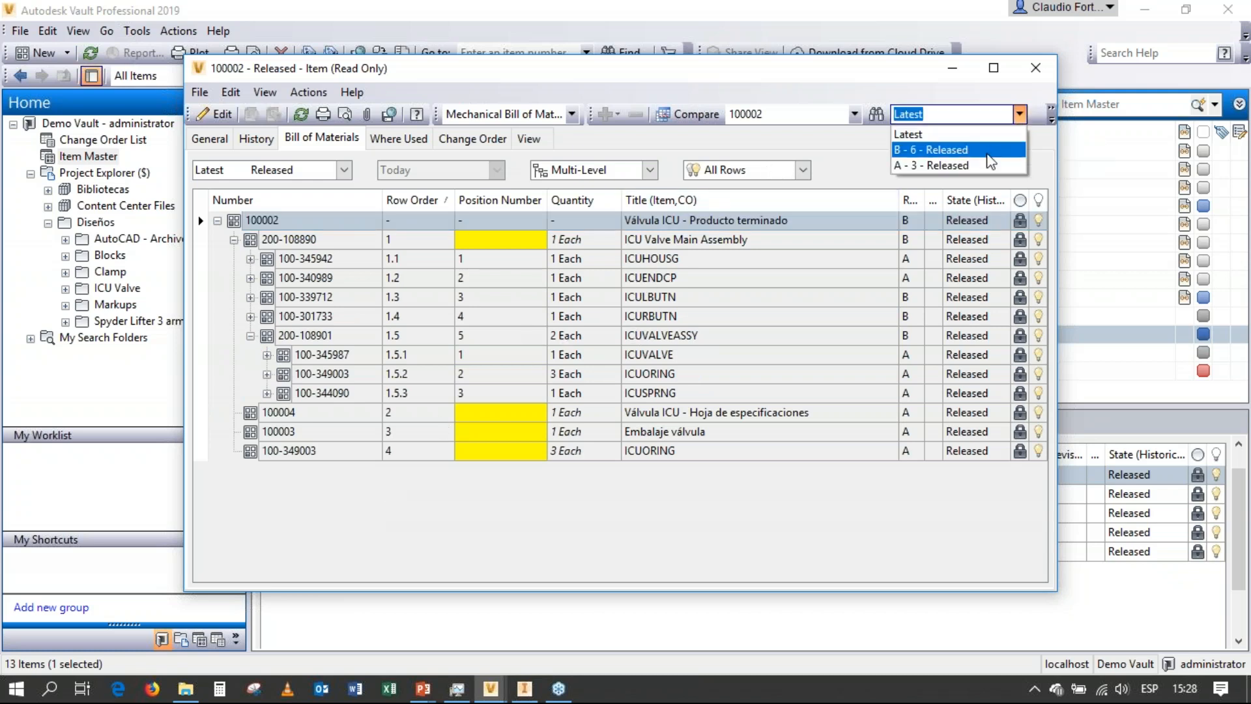
pyautogui.click(983, 165)
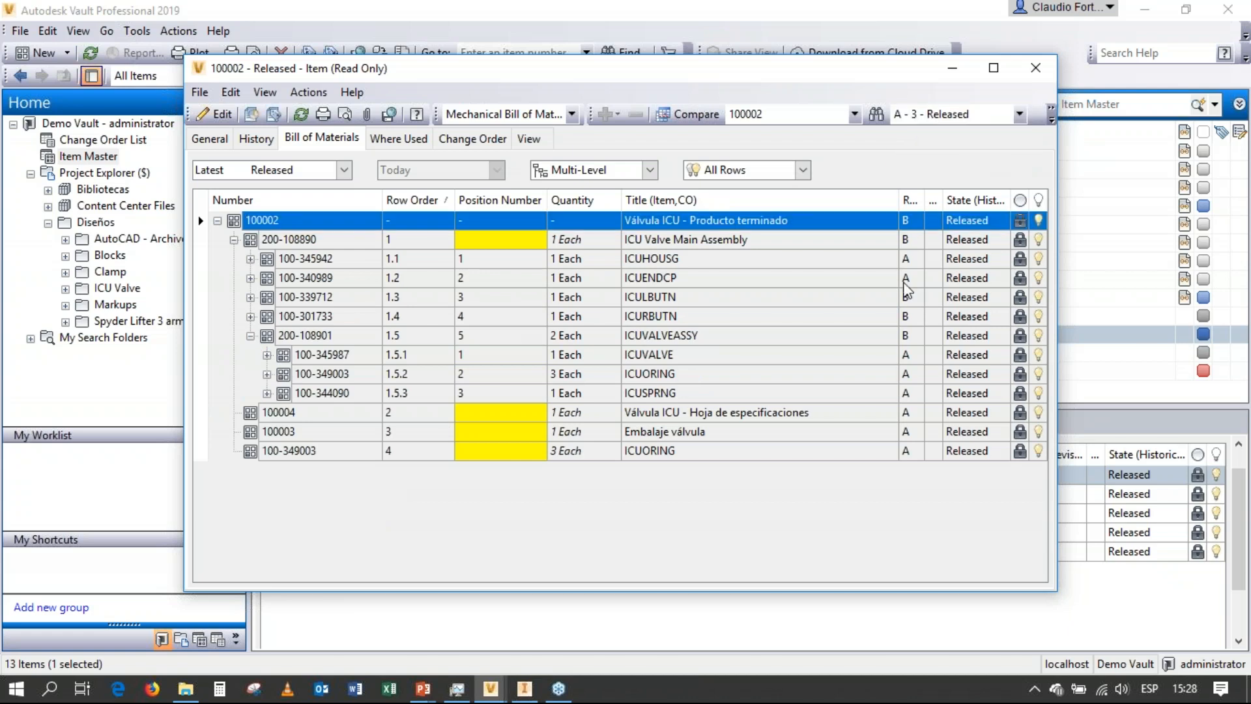
pyautogui.click(685, 115)
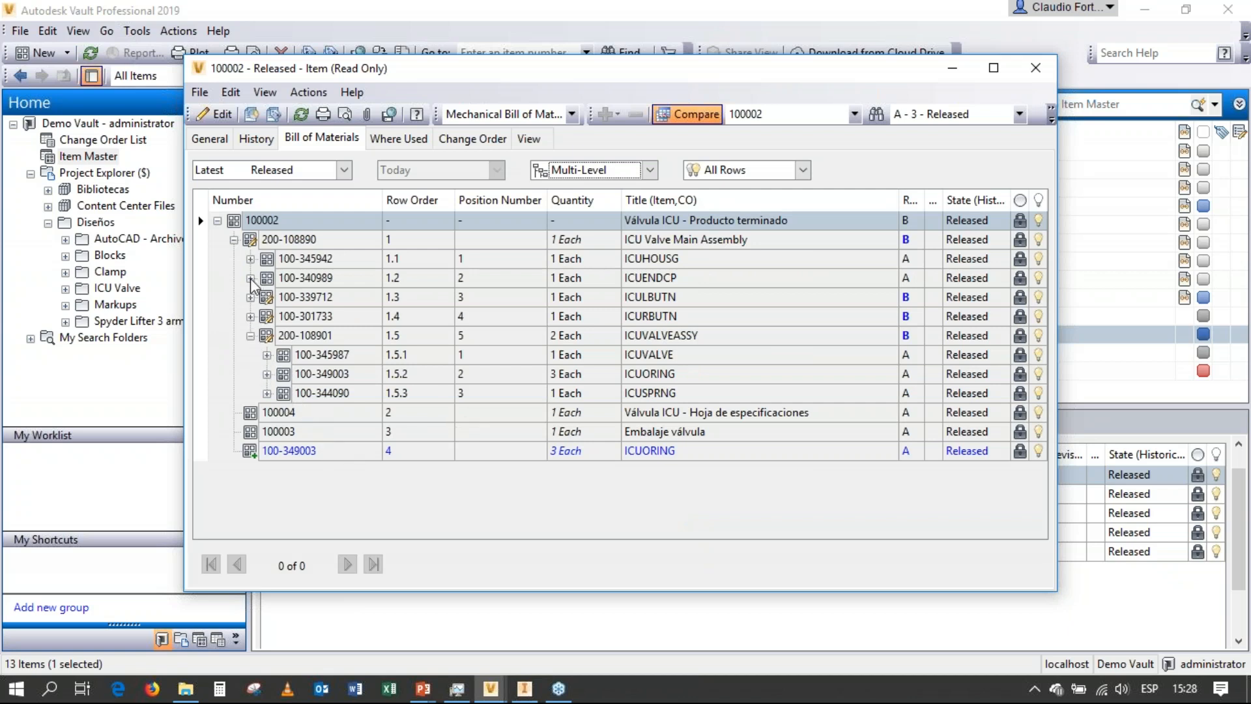
pyautogui.click(250, 297)
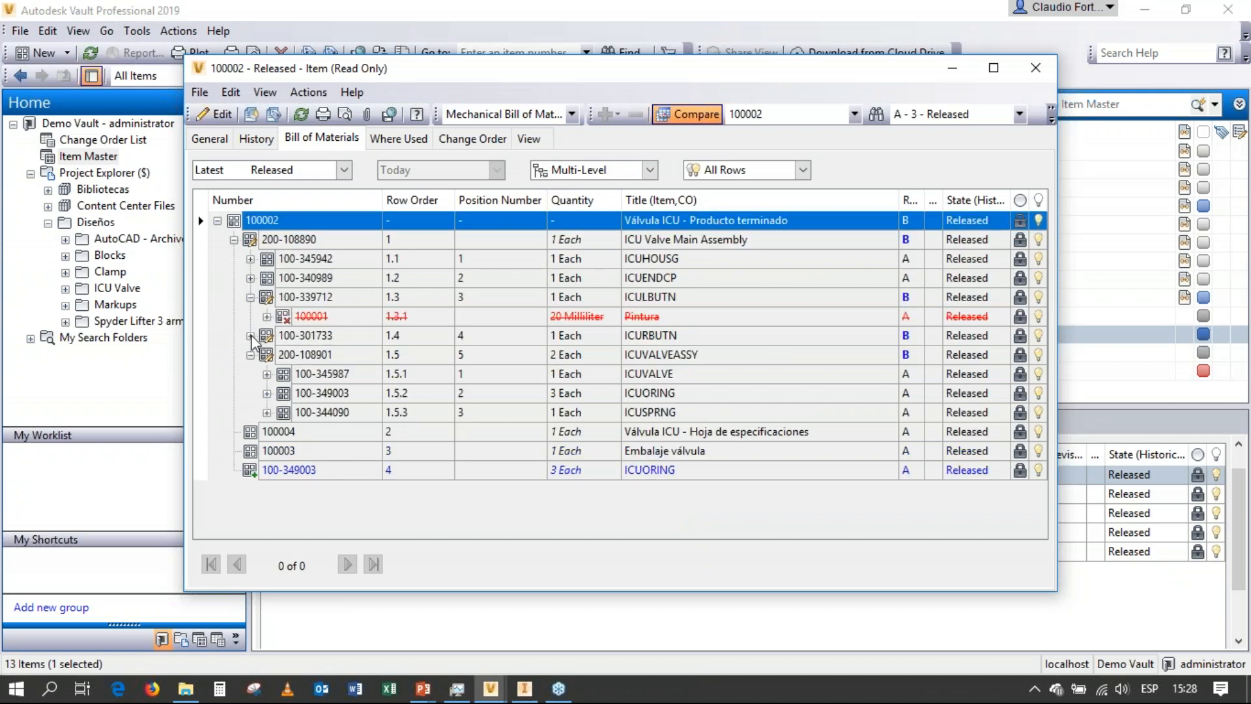
pyautogui.click(250, 335)
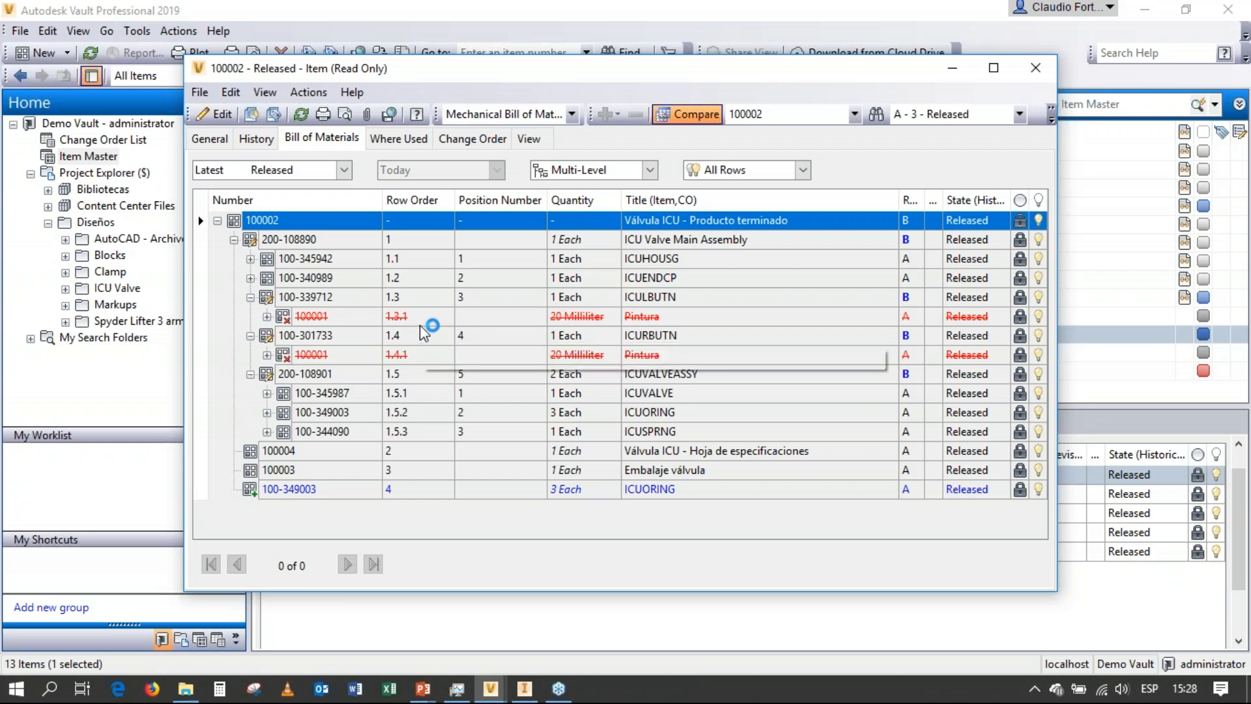
# Examine the removed, added and revised rows in the comparison, and widen the Revision column.
pyautogui.click(349, 317)
pyautogui.click(359, 357)
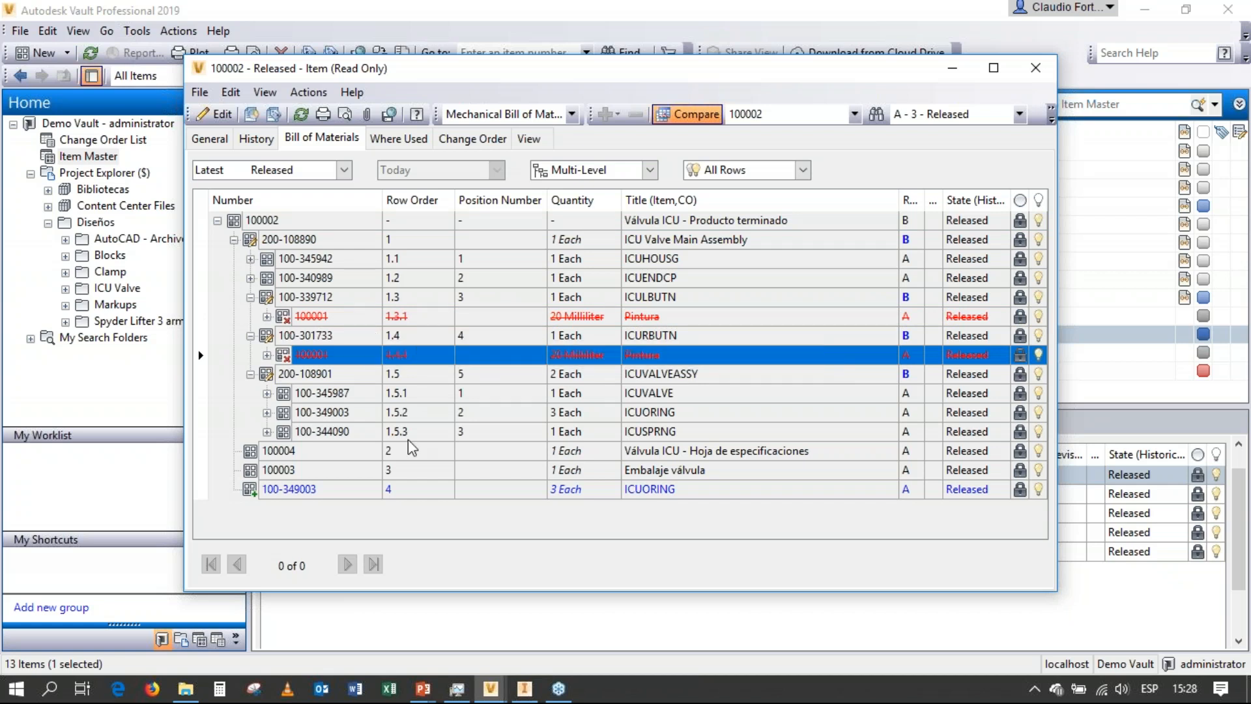
pyautogui.click(369, 490)
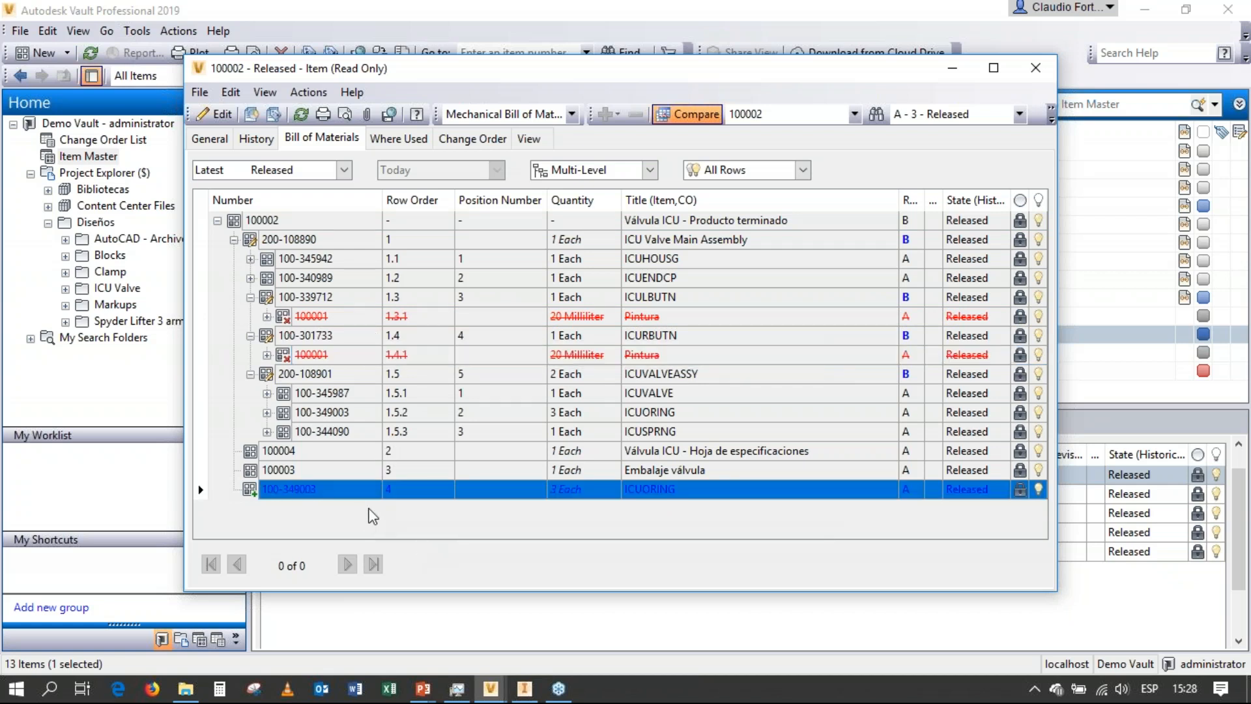
pyautogui.click(355, 470)
pyautogui.click(357, 491)
pyautogui.click(922, 298)
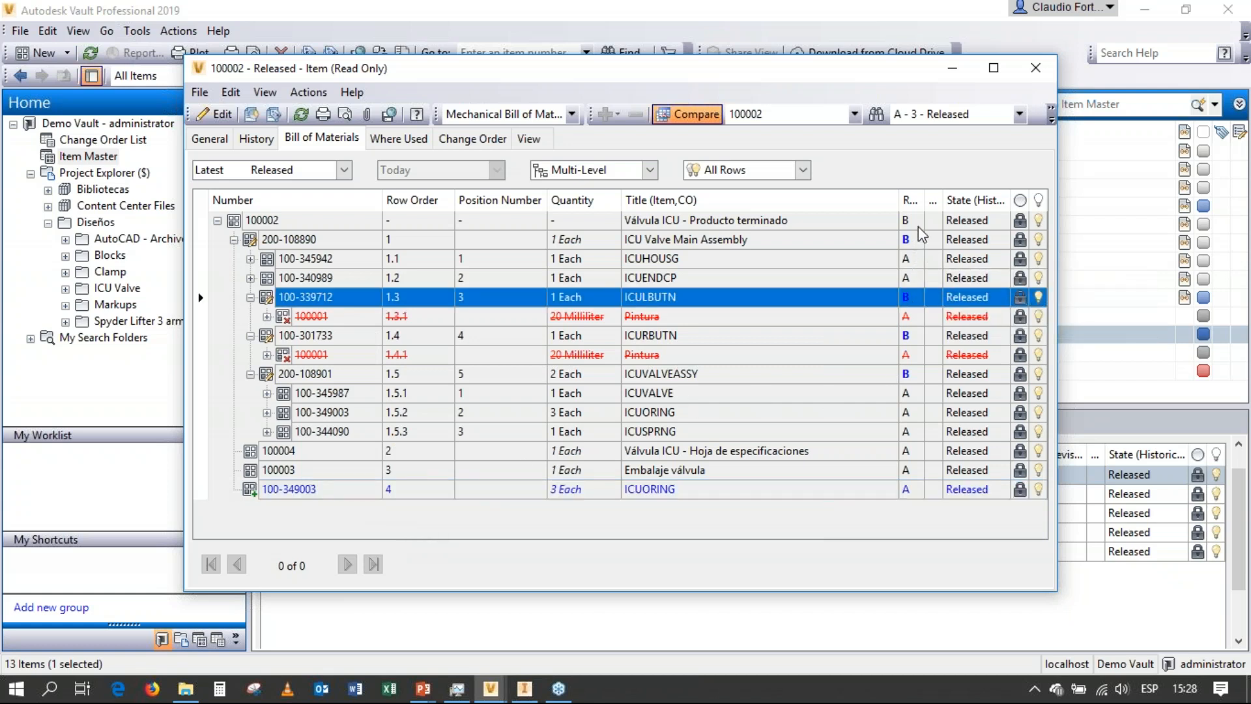
pyautogui.moveTo(899, 200); pyautogui.dragTo(856, 201)
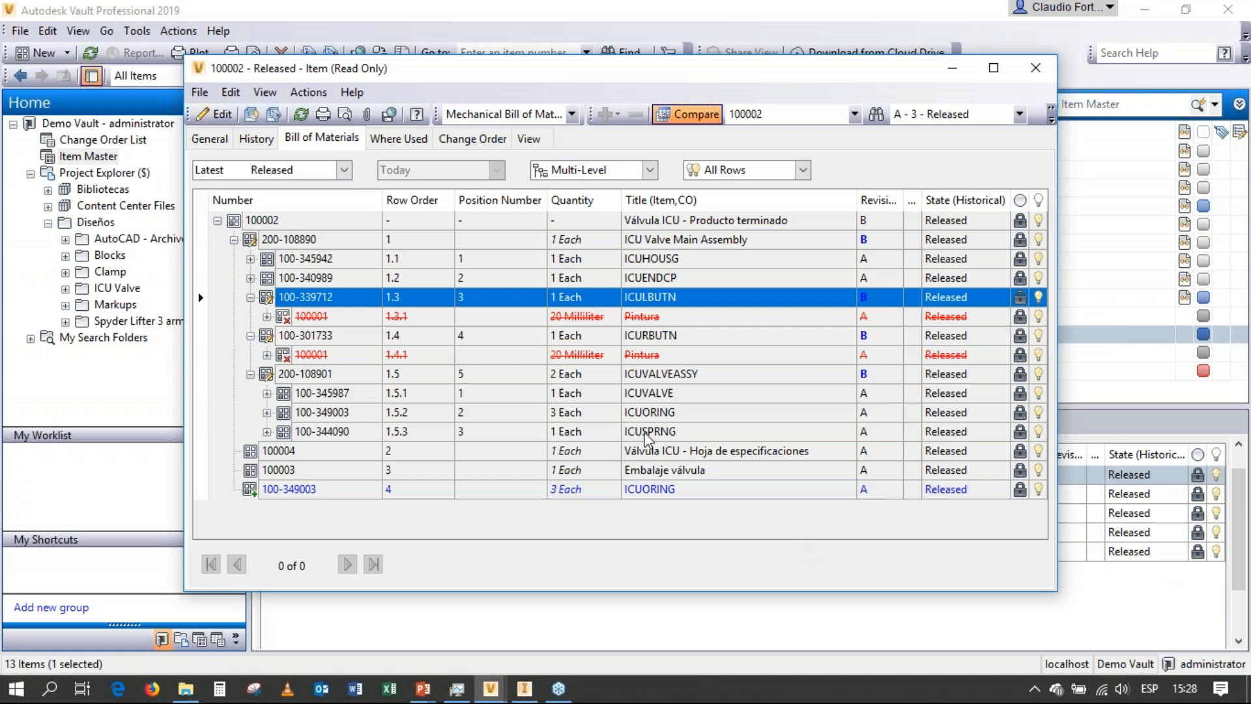
# Close the item window and switch to the PowerPoint slide show.
pyautogui.click(200, 93)
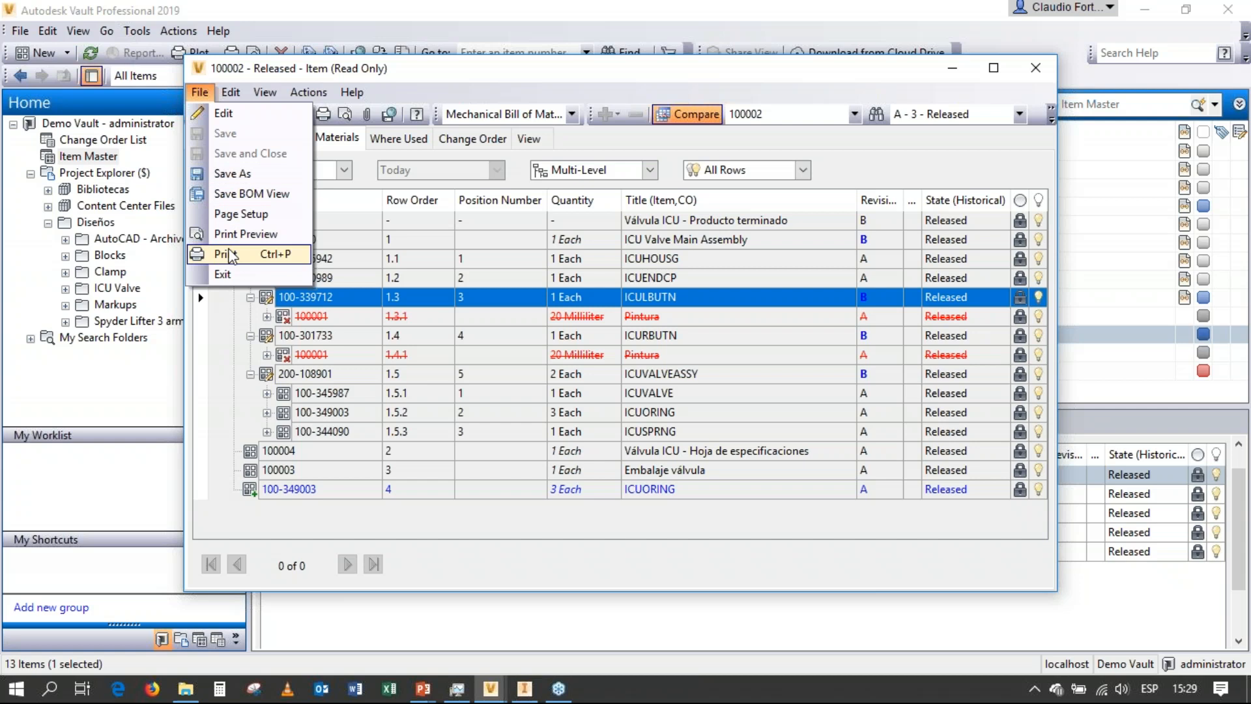
pyautogui.click(1045, 67)
pyautogui.click(1036, 68)
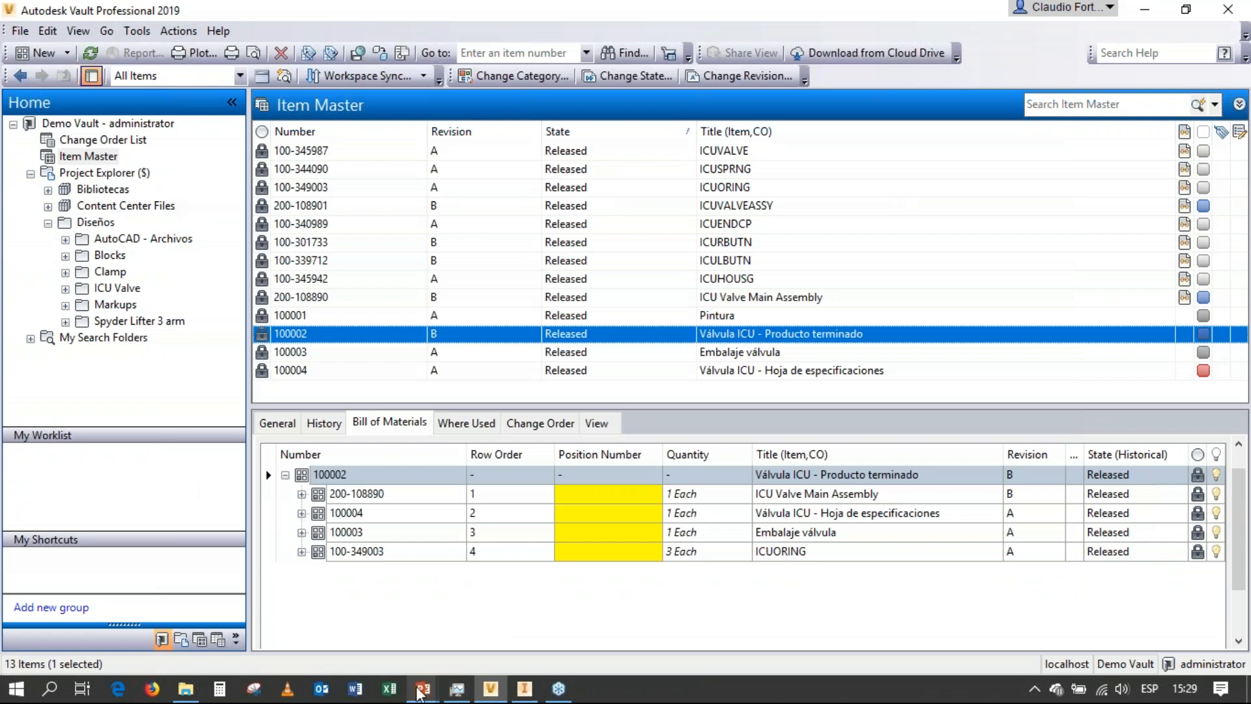
pyautogui.click(423, 689)
pyautogui.click(489, 642)
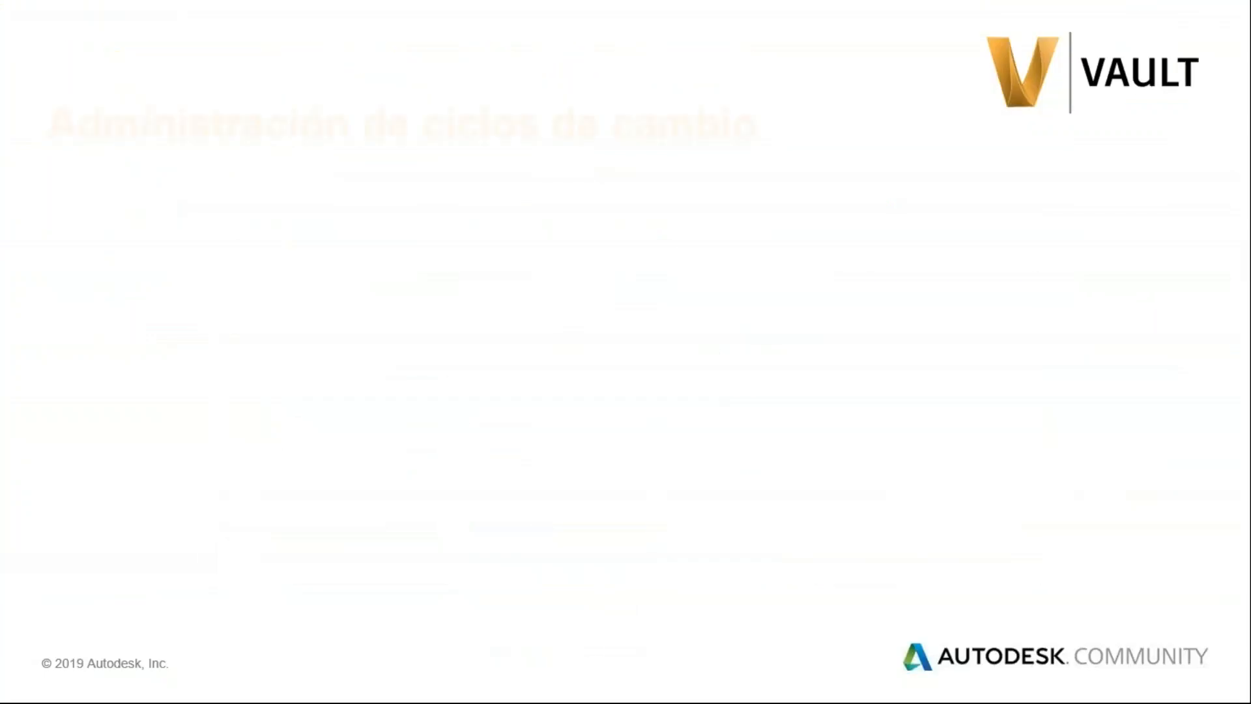
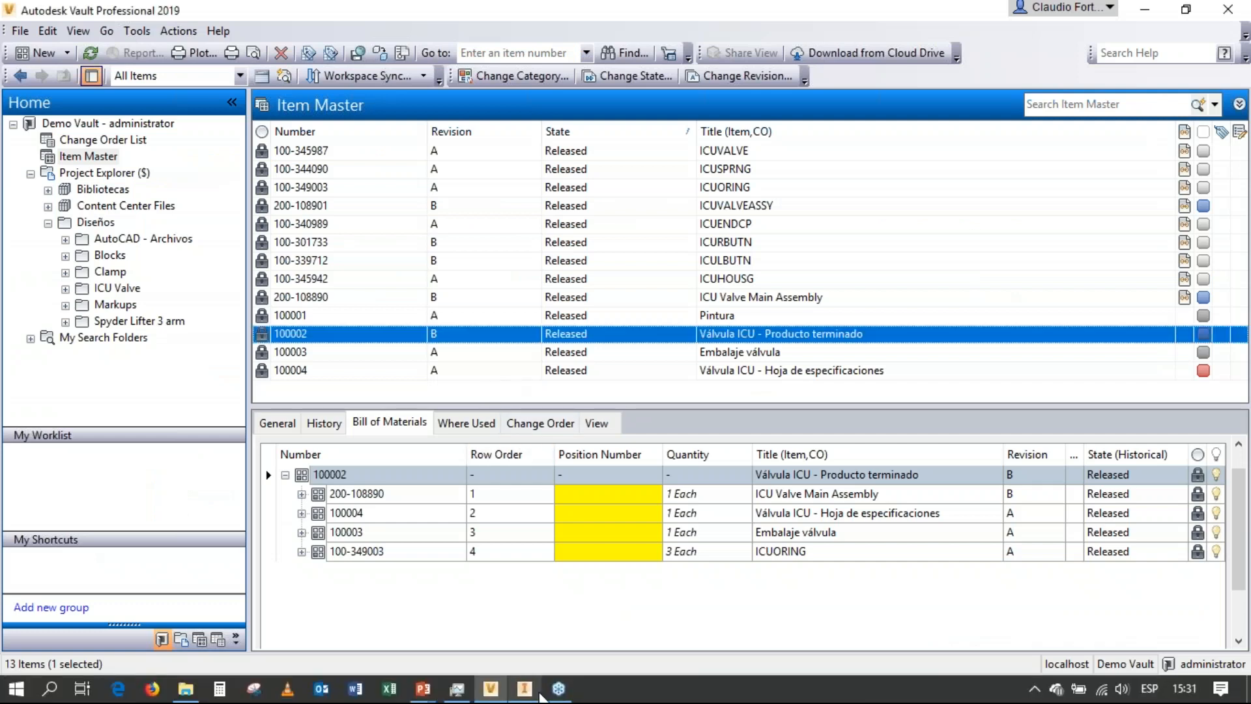
# Switch to Inventor and open the Grip.idw drawing from the Clamp folder, downloading the missing Grip.ipt from the vault.
pyautogui.click(524, 687)
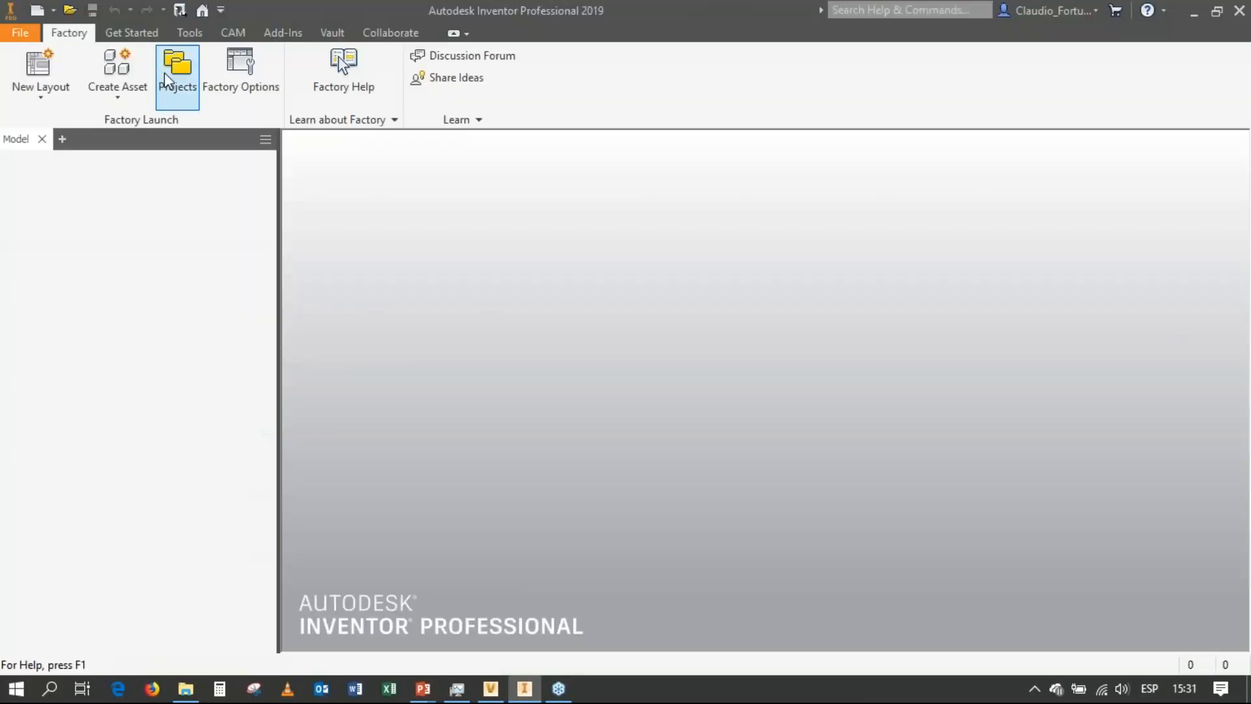
pyautogui.click(130, 34)
pyautogui.click(77, 103)
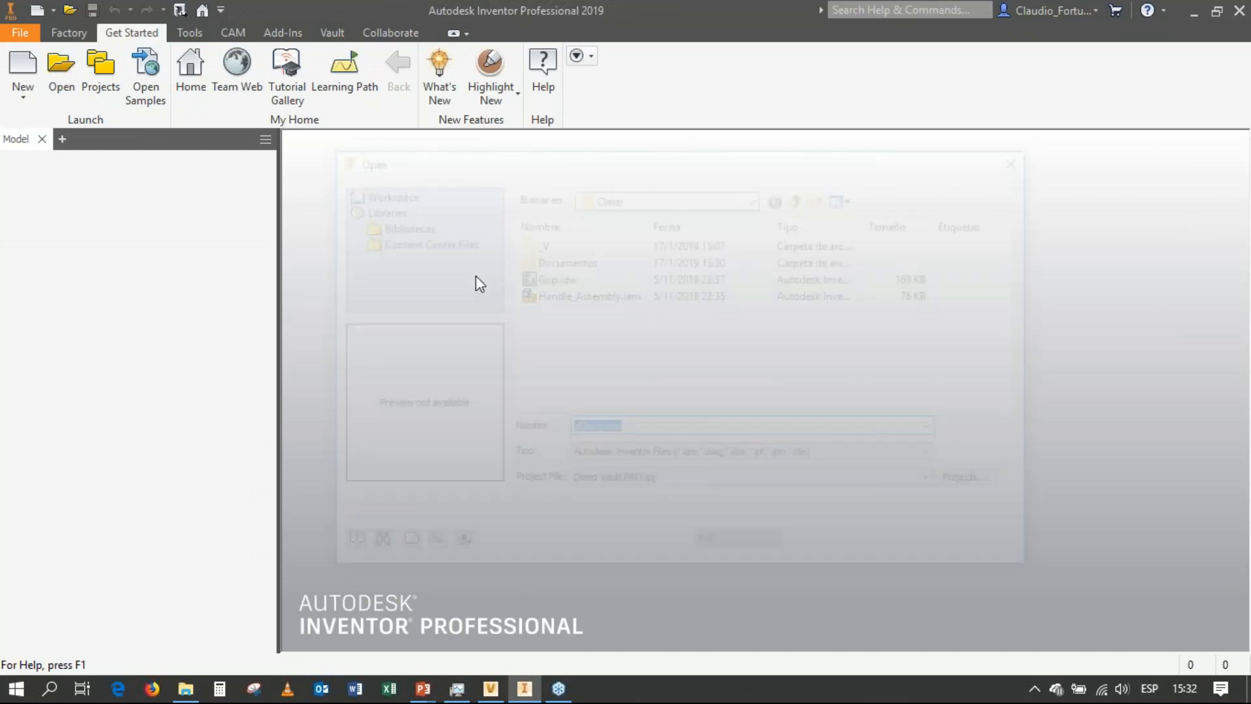
pyautogui.click(546, 278)
pyautogui.click(918, 547)
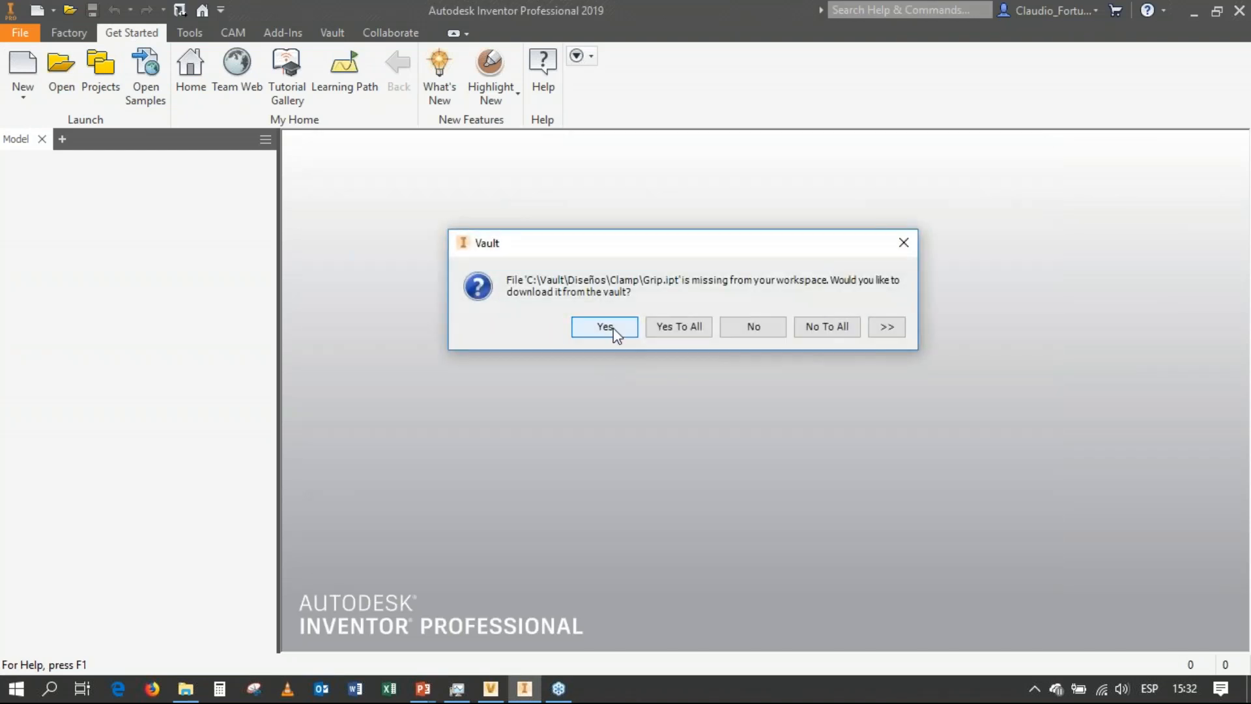
pyautogui.click(610, 325)
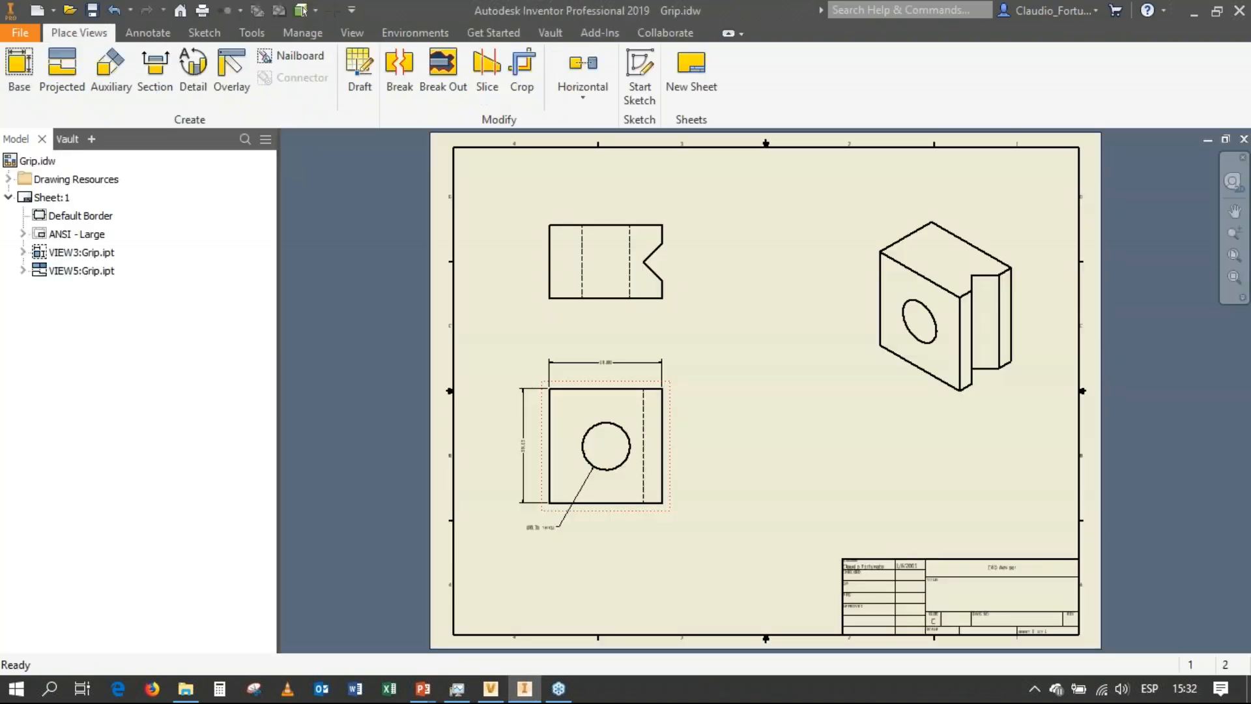
# Check the Grip.idw drawing into the vault with the comment "Agregado al almacén".
pyautogui.click(67, 139)
pyautogui.rightClick(57, 199)
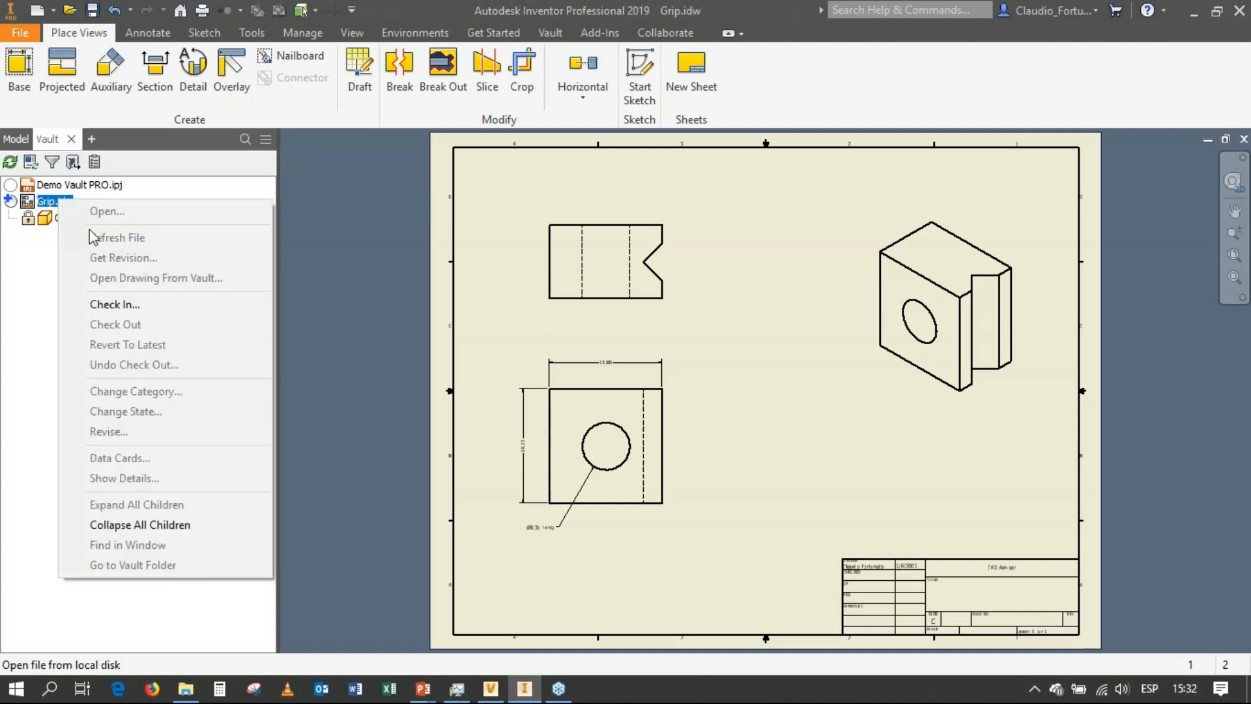
pyautogui.click(101, 305)
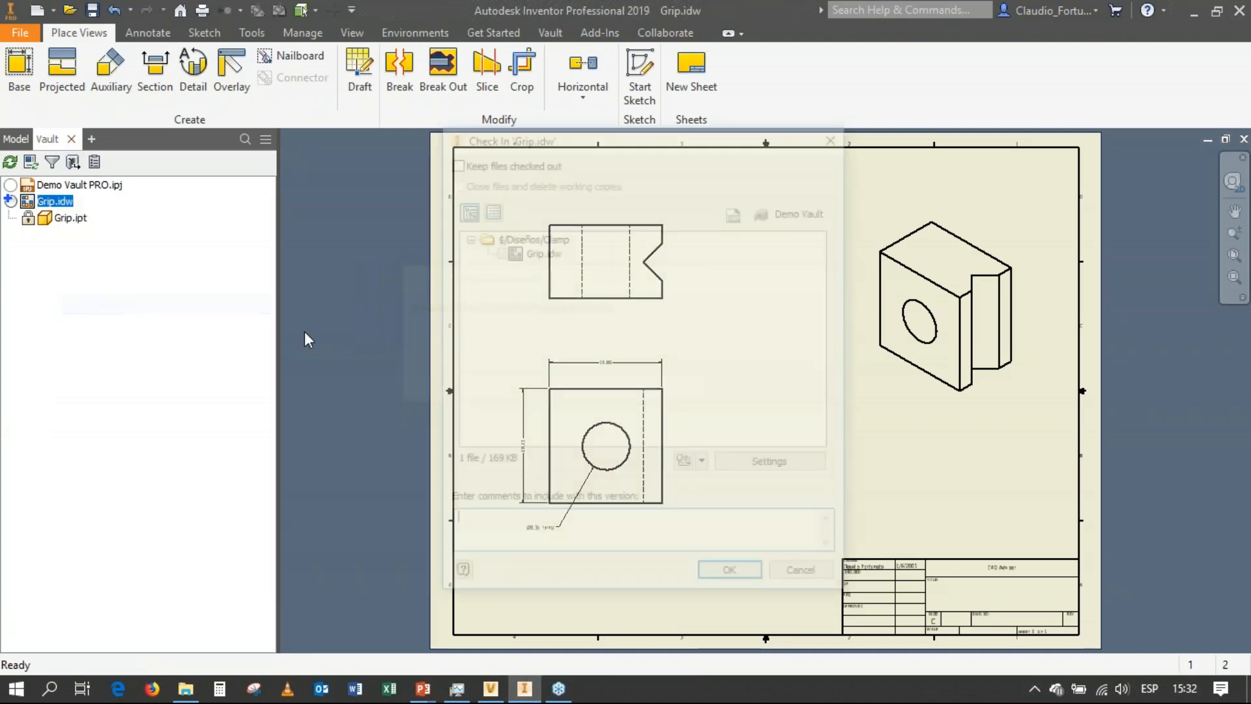
pyautogui.write('a')
pyautogui.press('BackSpace')
pyautogui.write('Agregado al almacén')
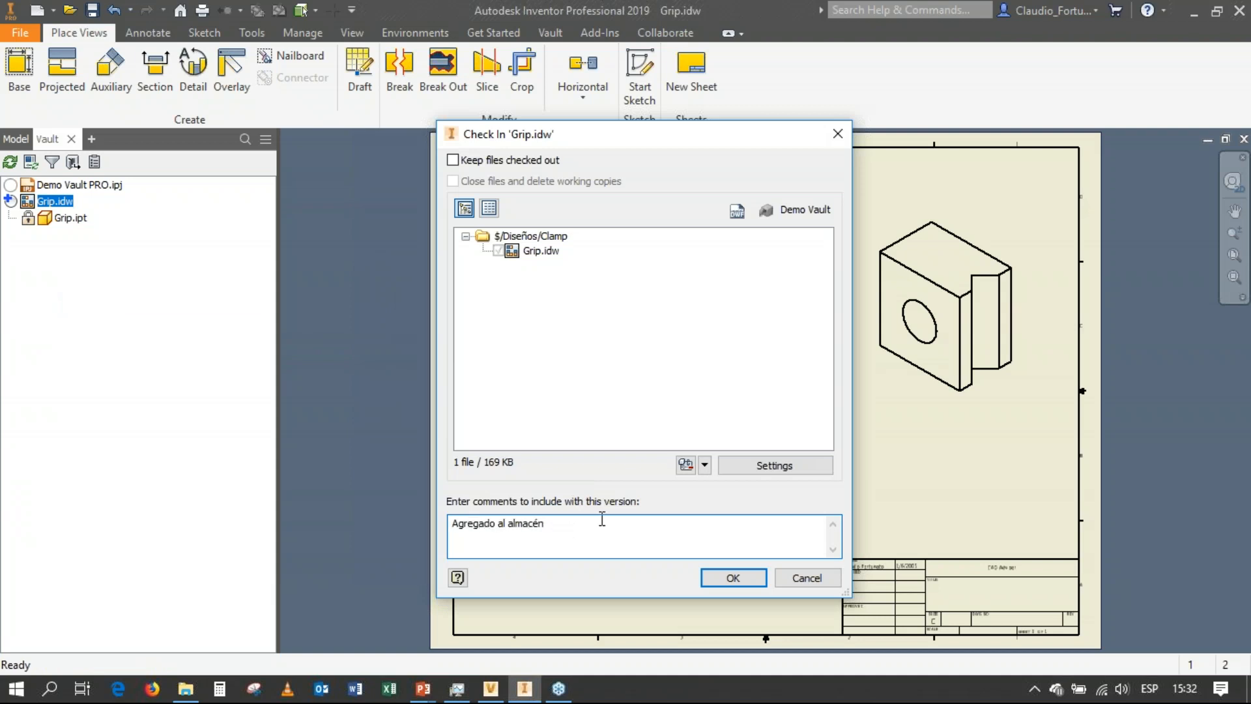
pyautogui.click(734, 465)
pyautogui.click(588, 384)
pyautogui.click(649, 493)
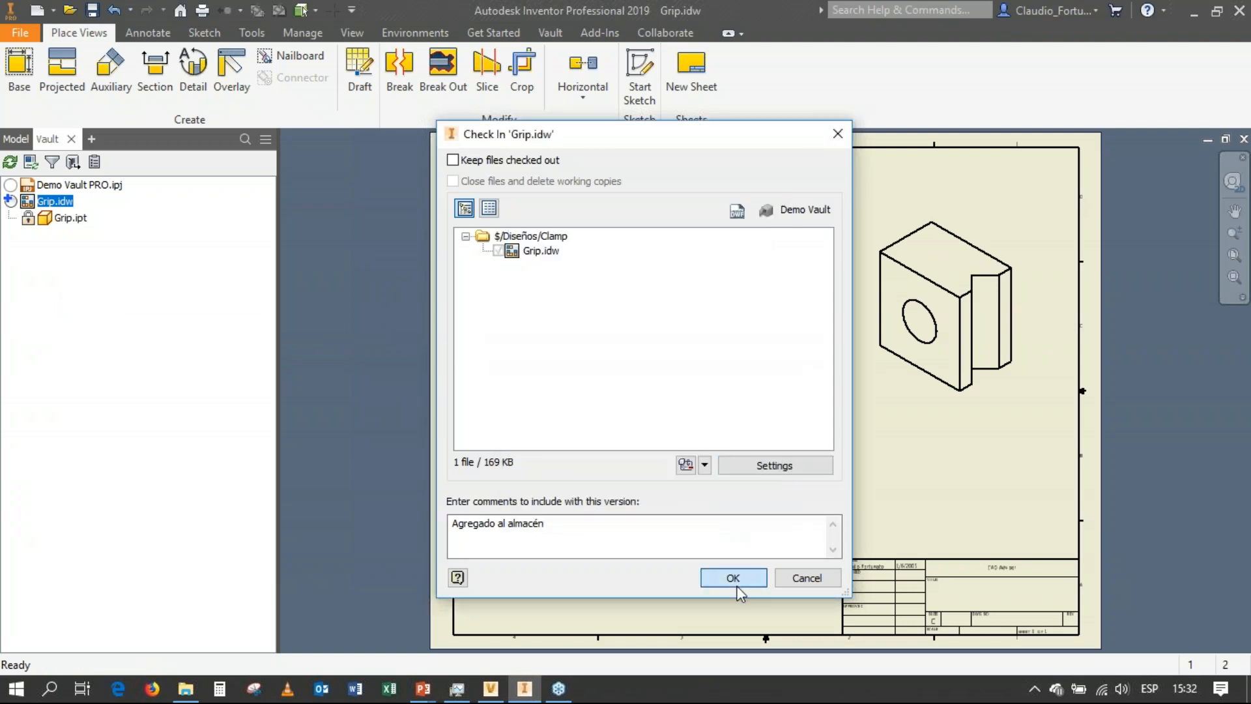
pyautogui.click(733, 578)
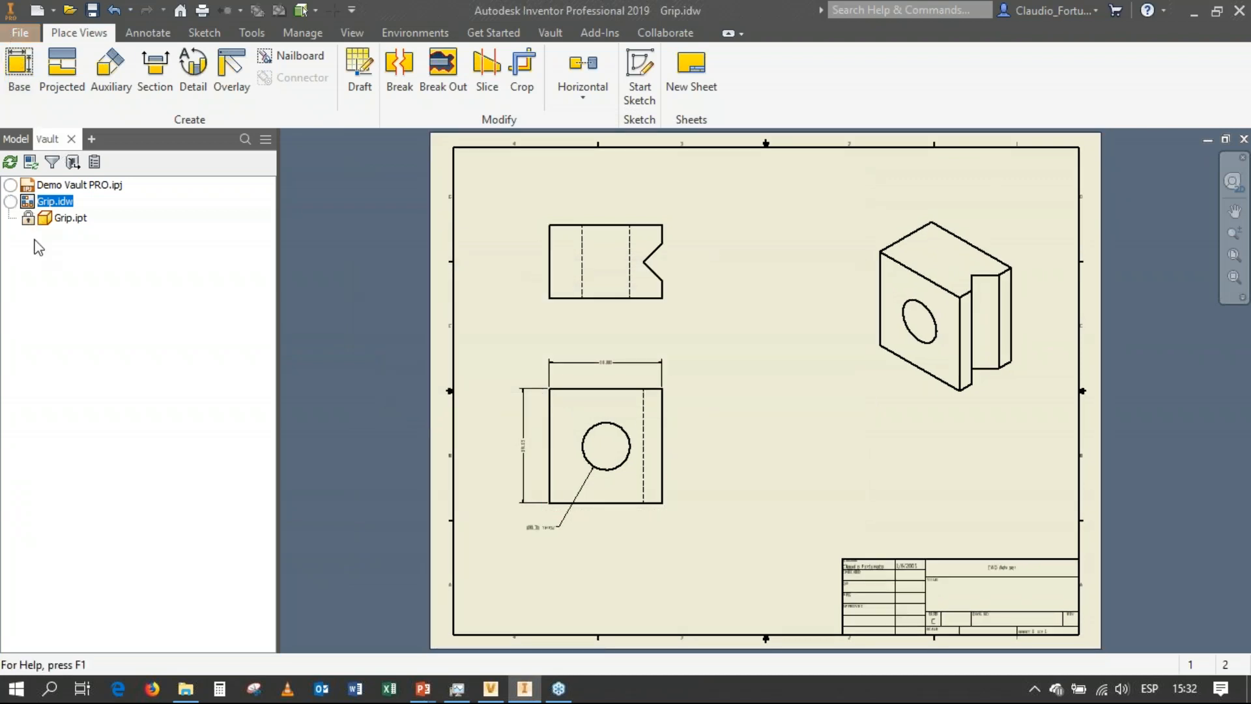
# Close the Grip drawing in Inventor, switch to Vault Professional and open the Clamp folder.
pyautogui.hotkey('alt', 'f')
pyautogui.click(36, 526)
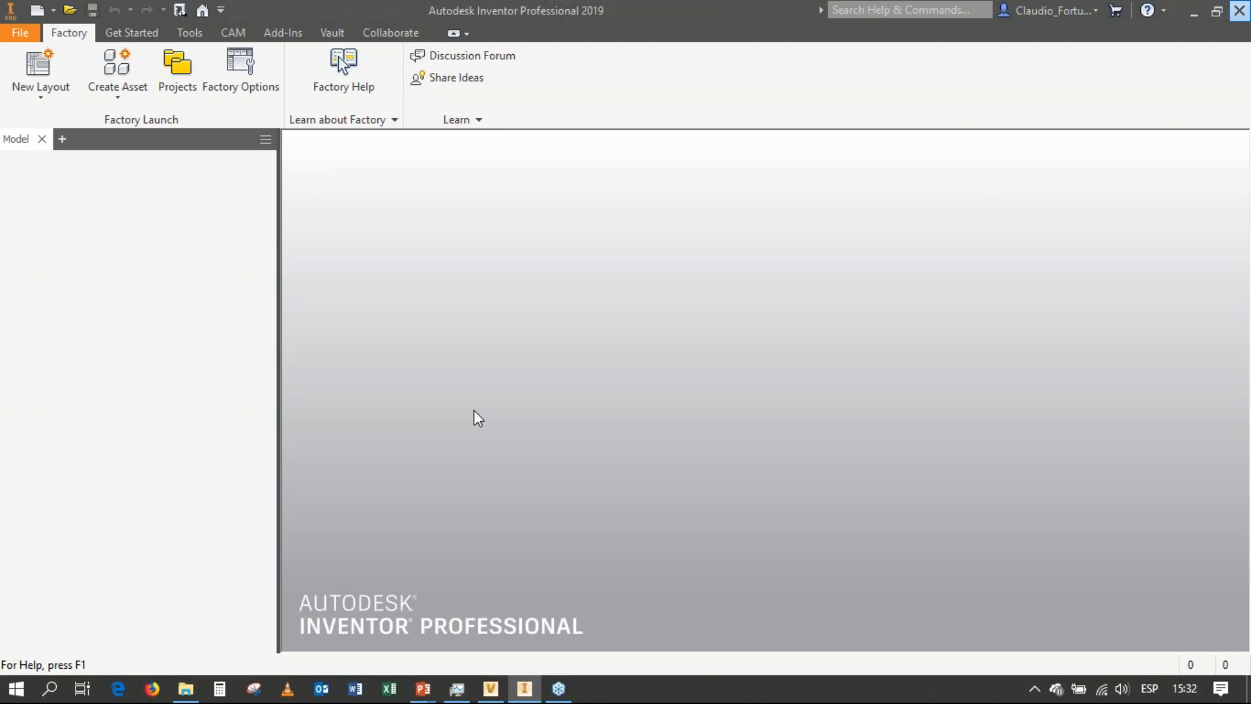
pyautogui.moveTo(487, 694)
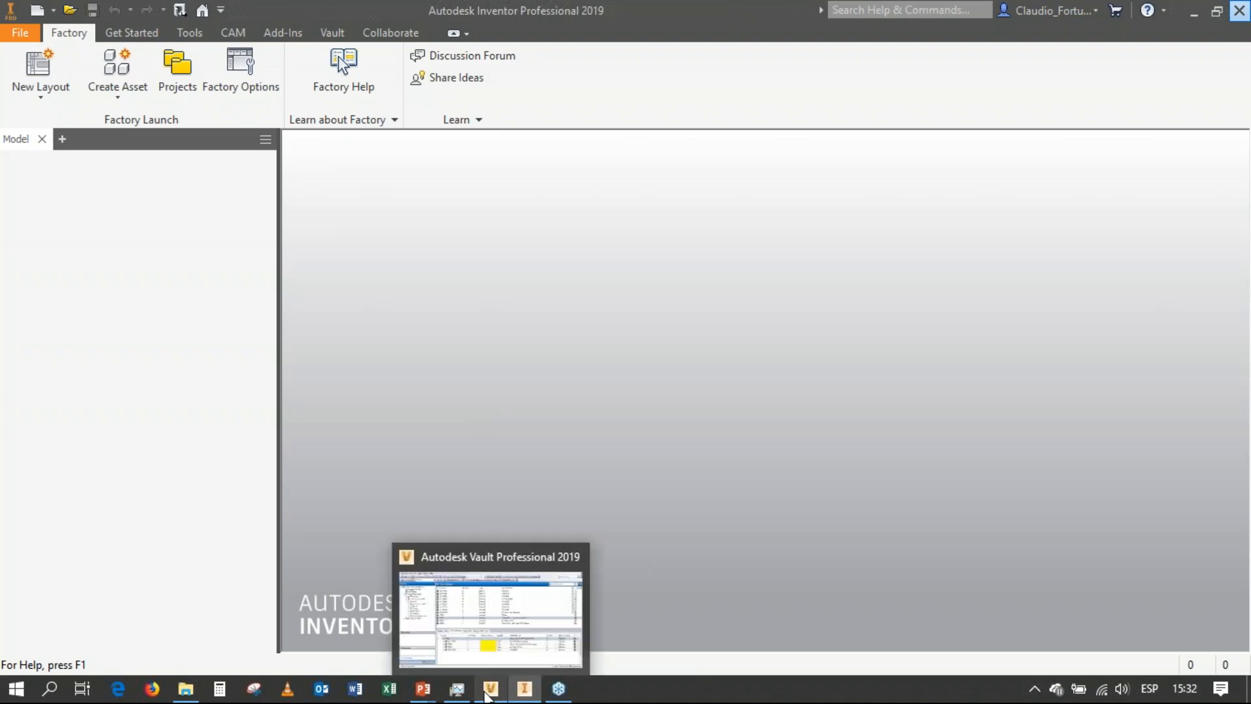
pyautogui.click(486, 695)
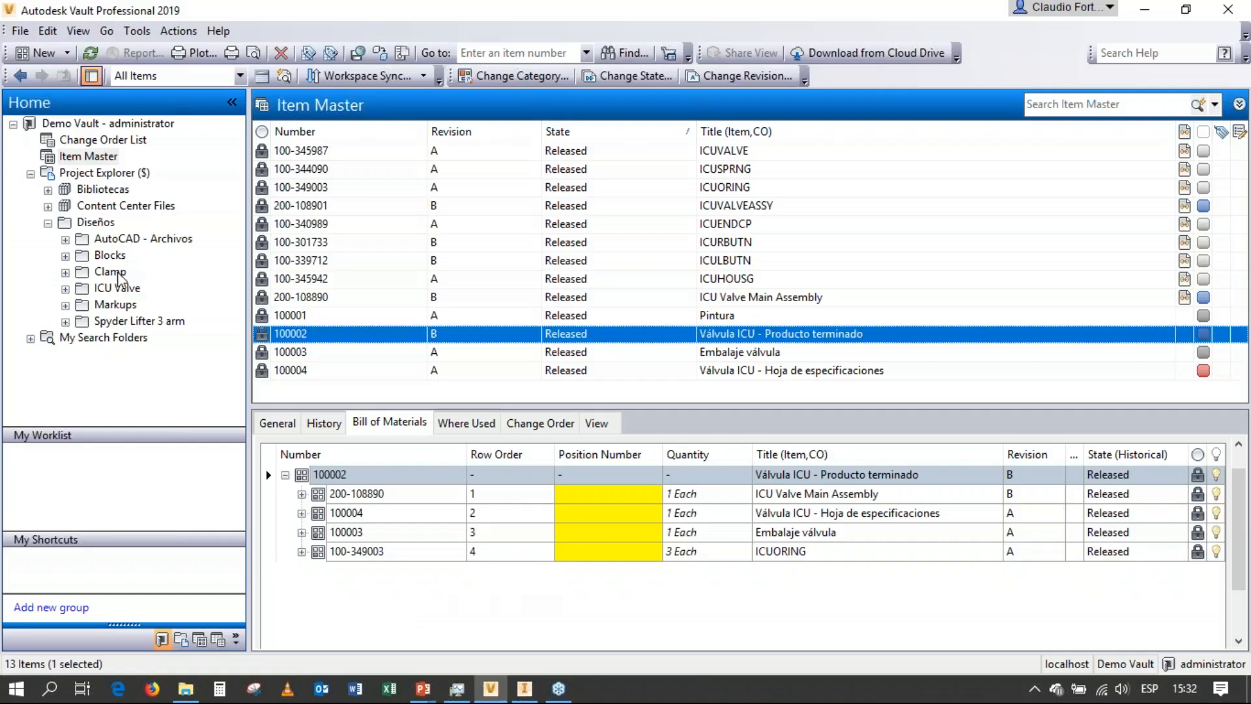
pyautogui.click(105, 271)
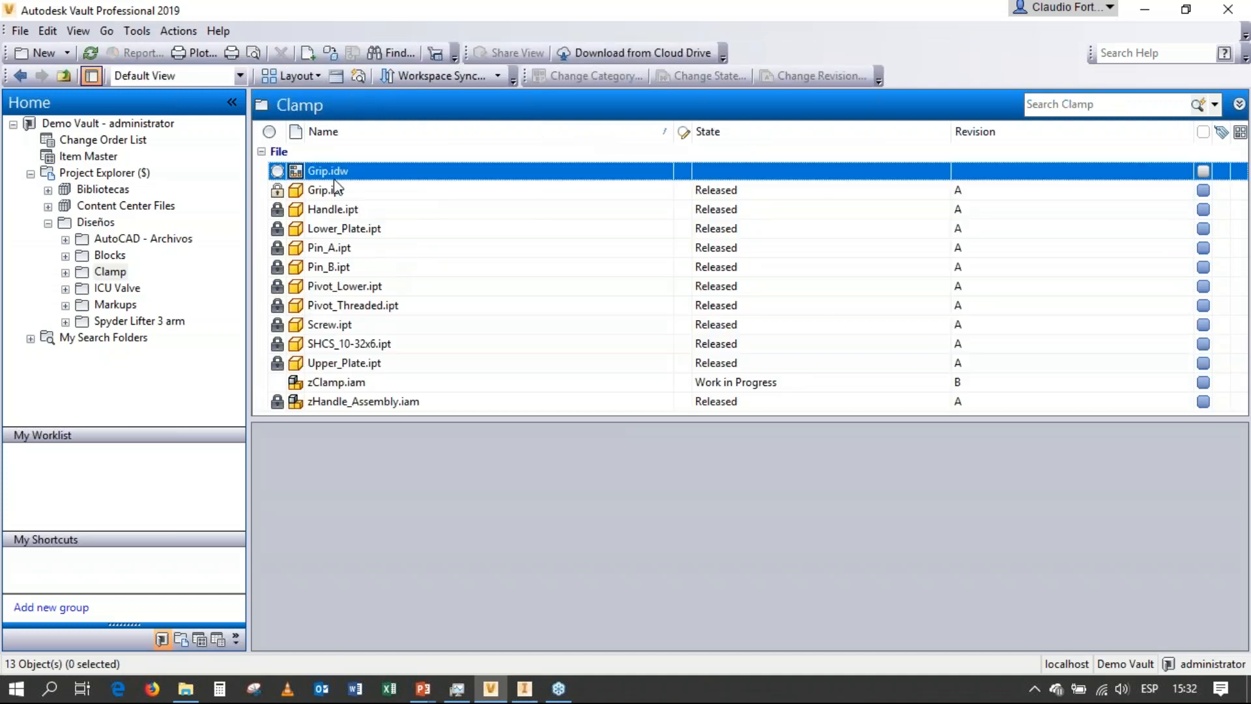
pyautogui.rightClick(337, 170)
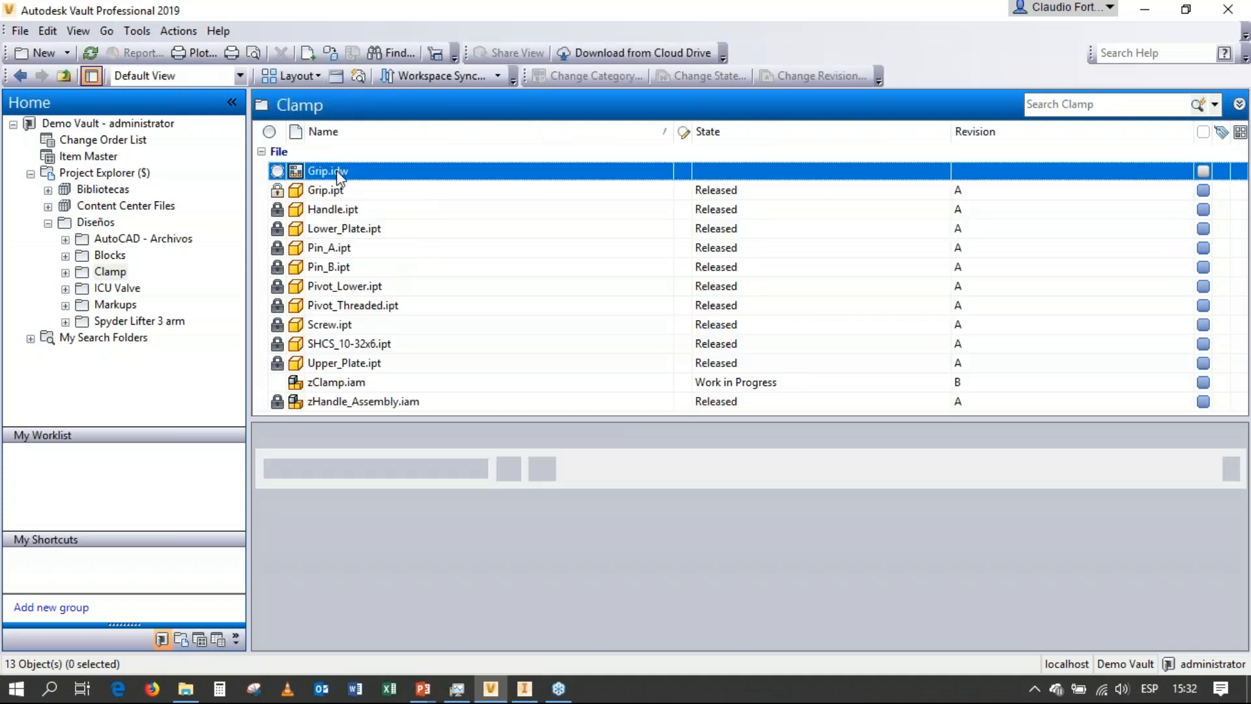
pyautogui.click(380, 244)
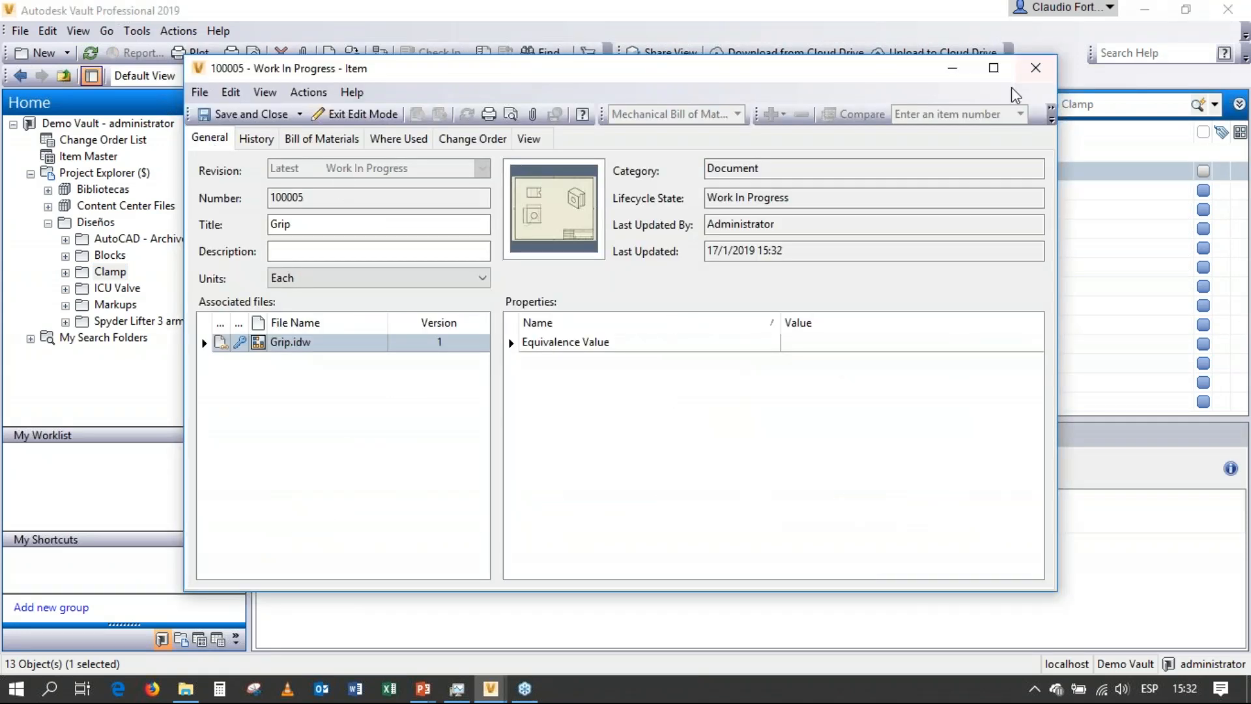
pyautogui.click(1035, 70)
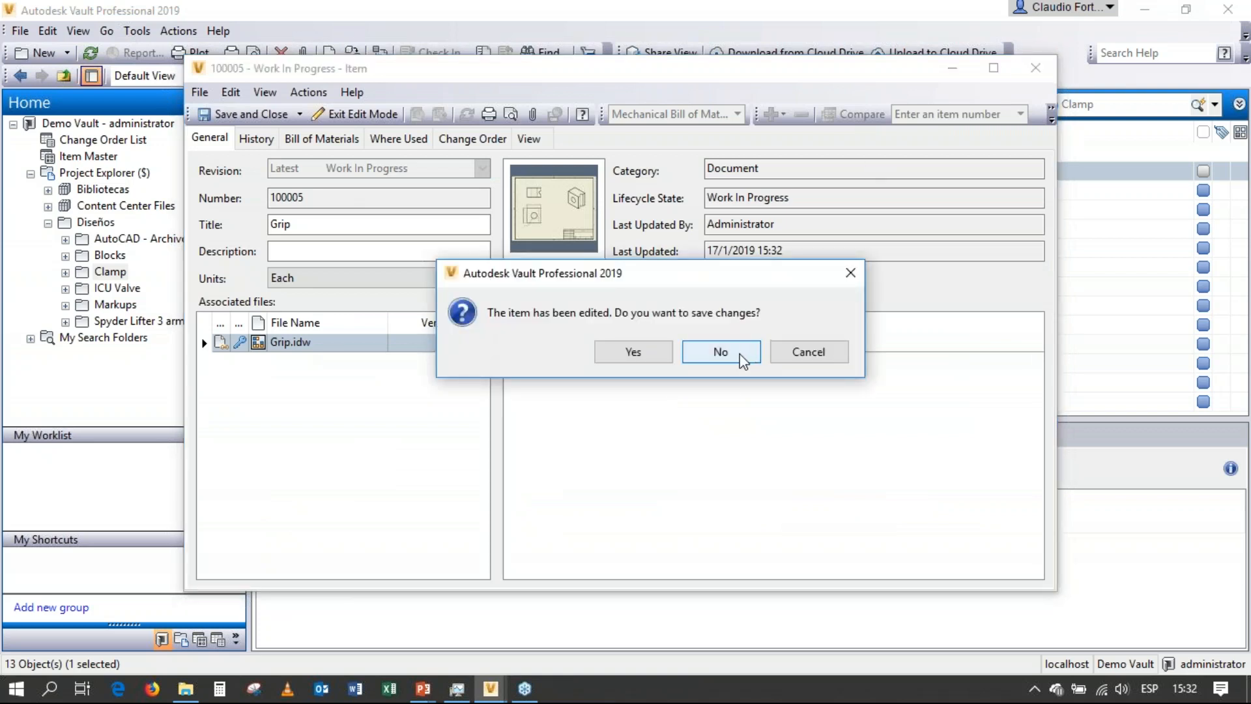
pyautogui.click(743, 357)
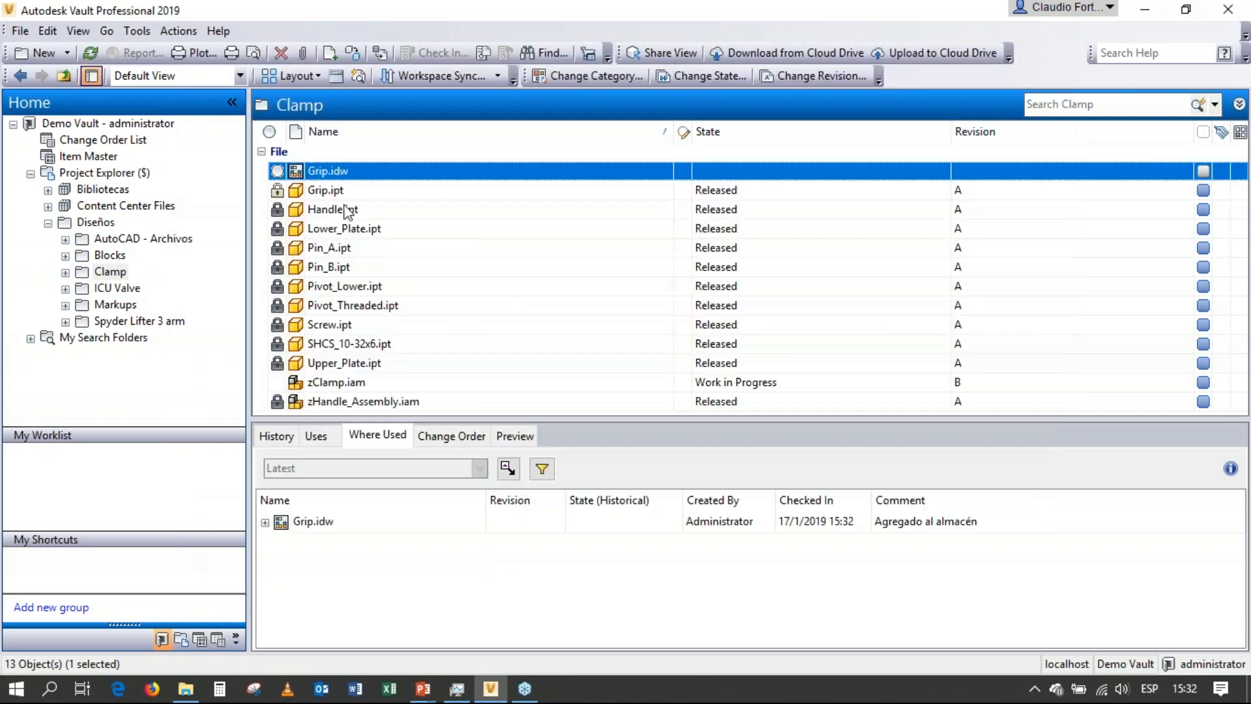
# Assign an item to Grip.ipt, review its associated Grip.idw and Grip.ipt files, and save the item.
pyautogui.click(329, 191)
pyautogui.rightClick(331, 192)
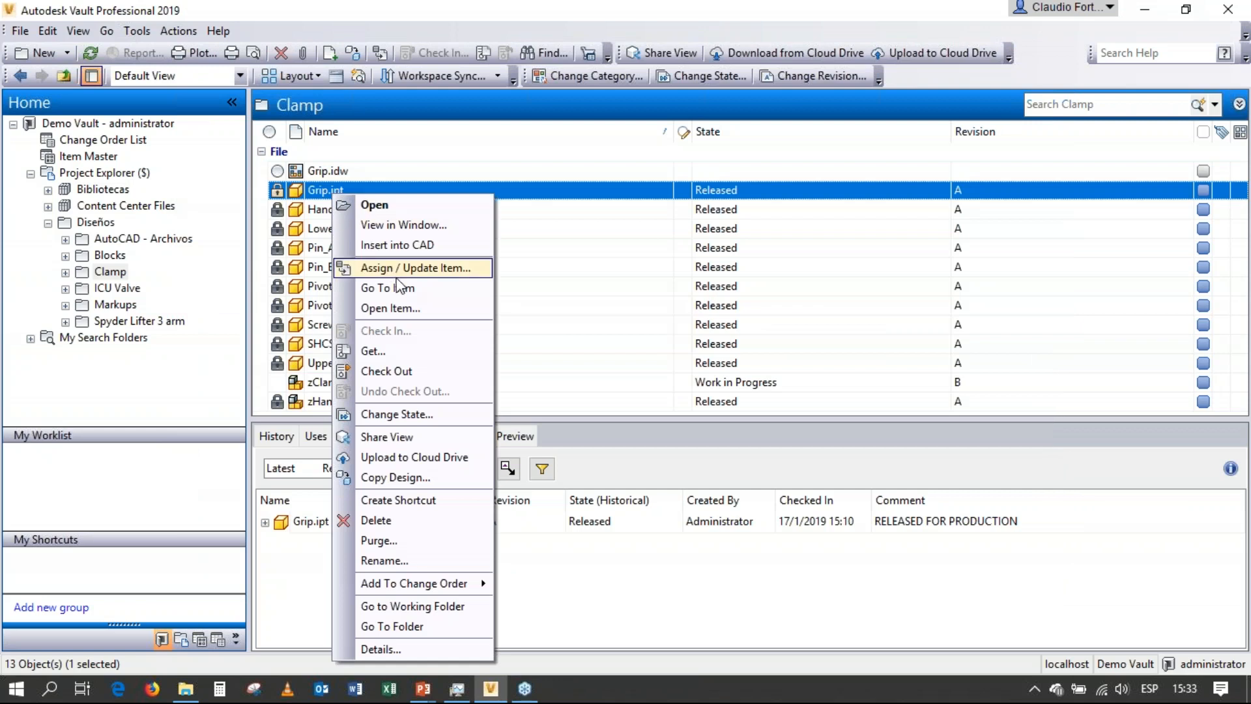
pyautogui.click(404, 270)
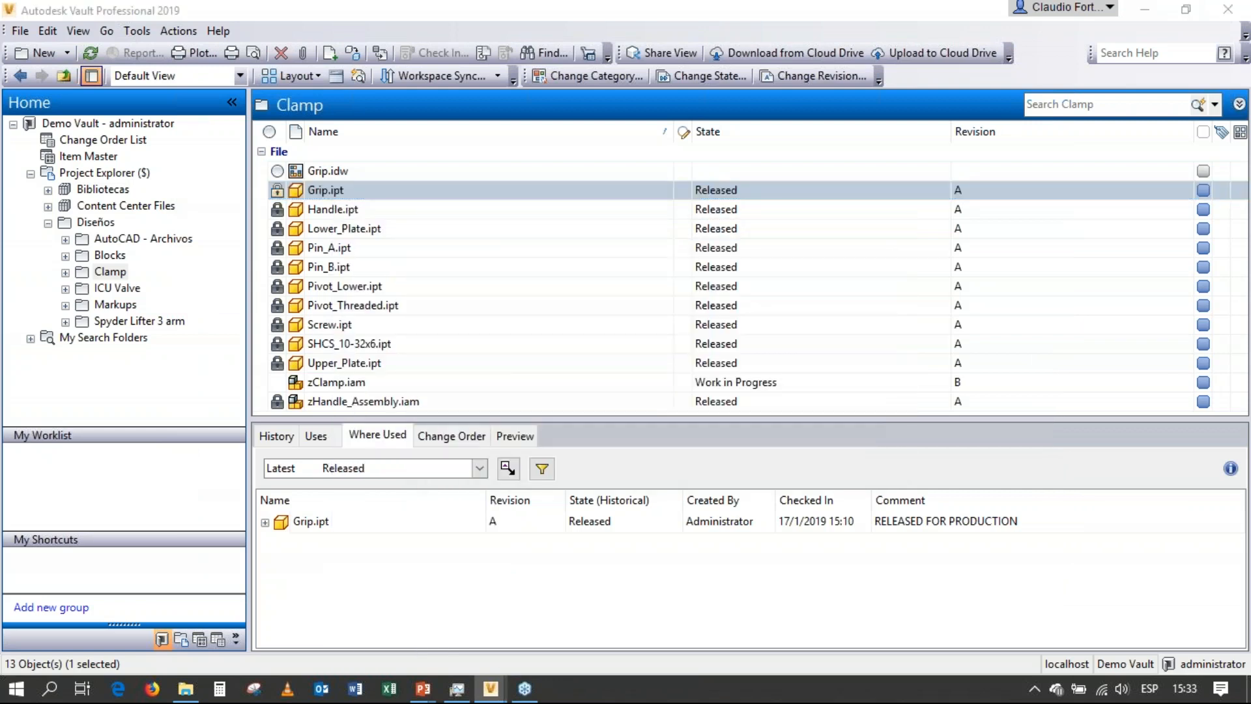
pyautogui.click(283, 344)
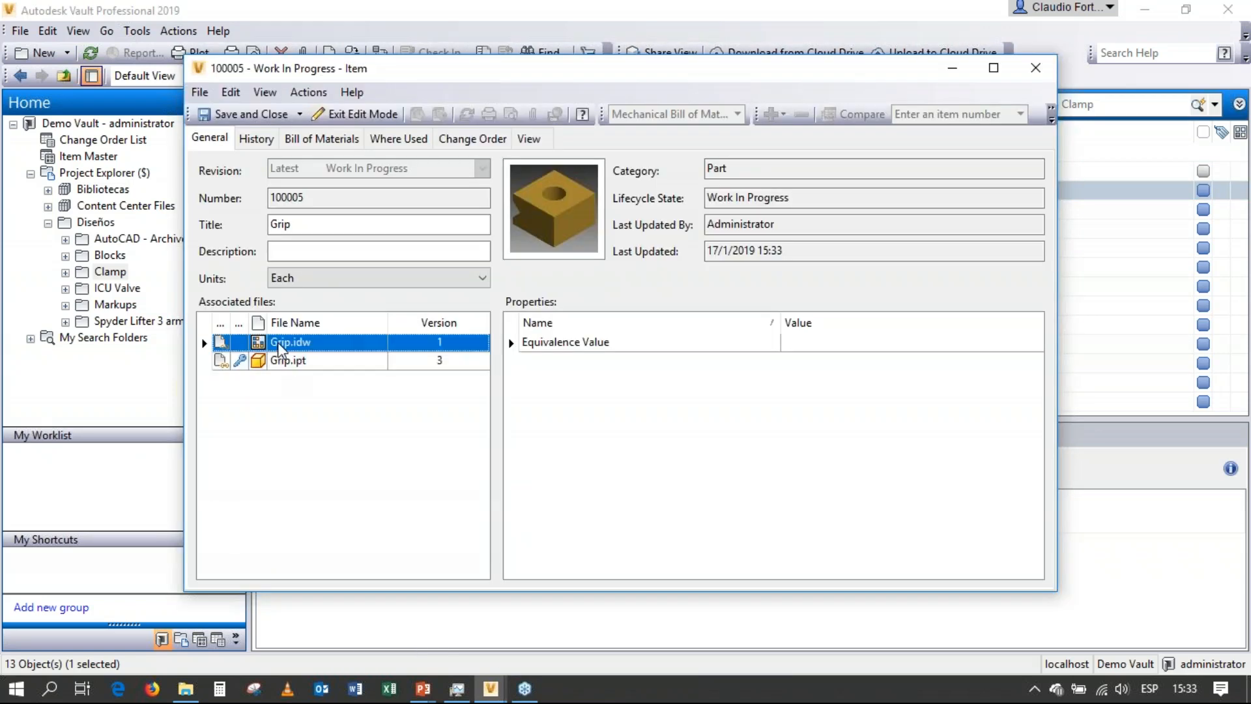
pyautogui.click(297, 362)
pyautogui.click(292, 346)
pyautogui.click(297, 362)
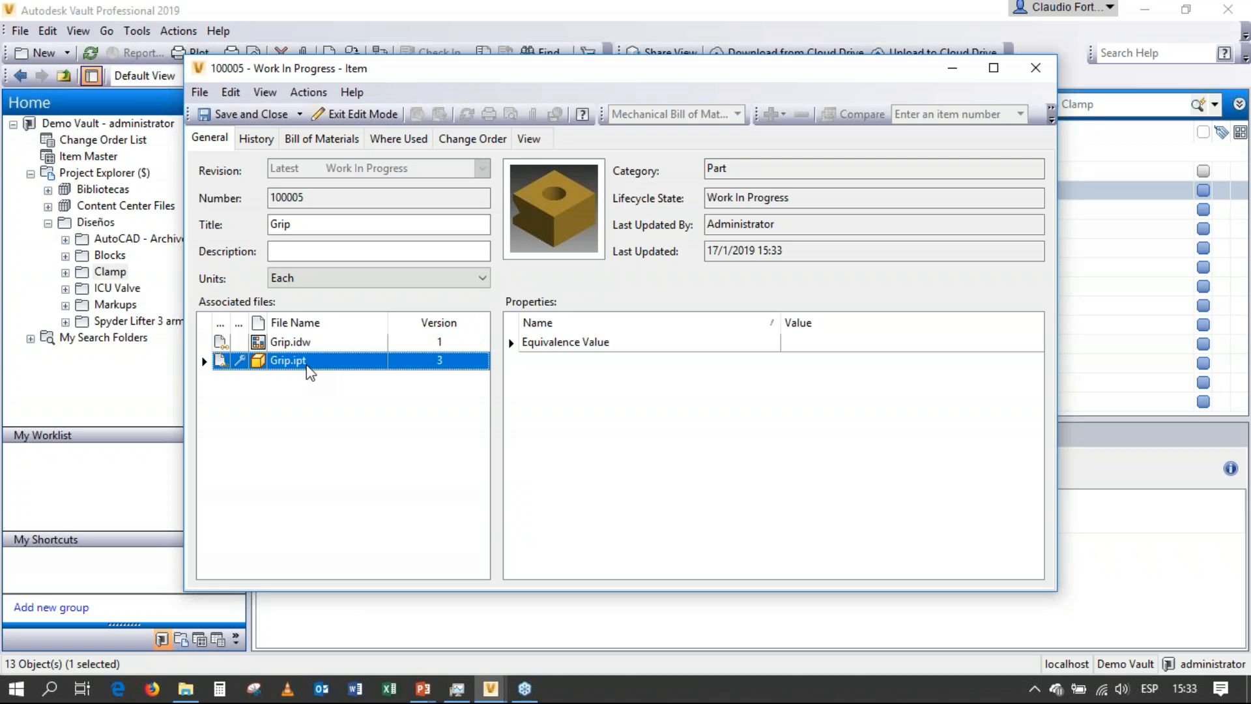
pyautogui.click(246, 114)
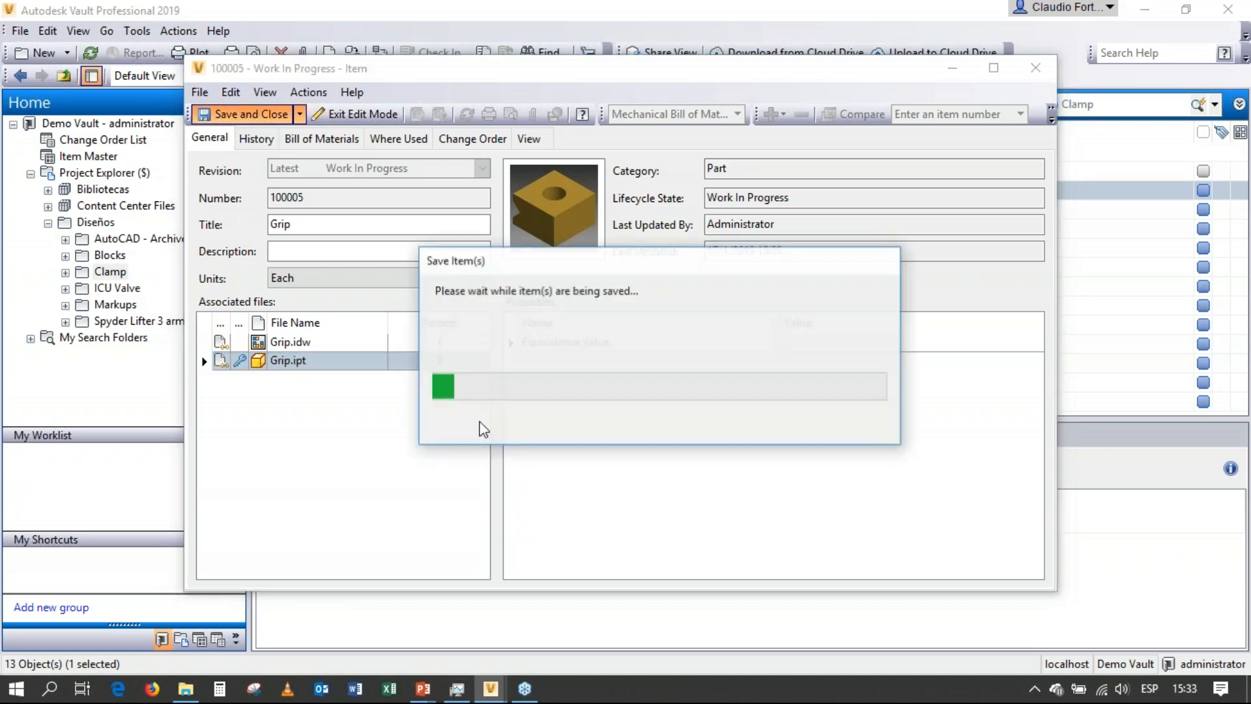
# Select the Grip item in the Item Master and enable the Show hidden files option in the application options.
pyautogui.click(65, 157)
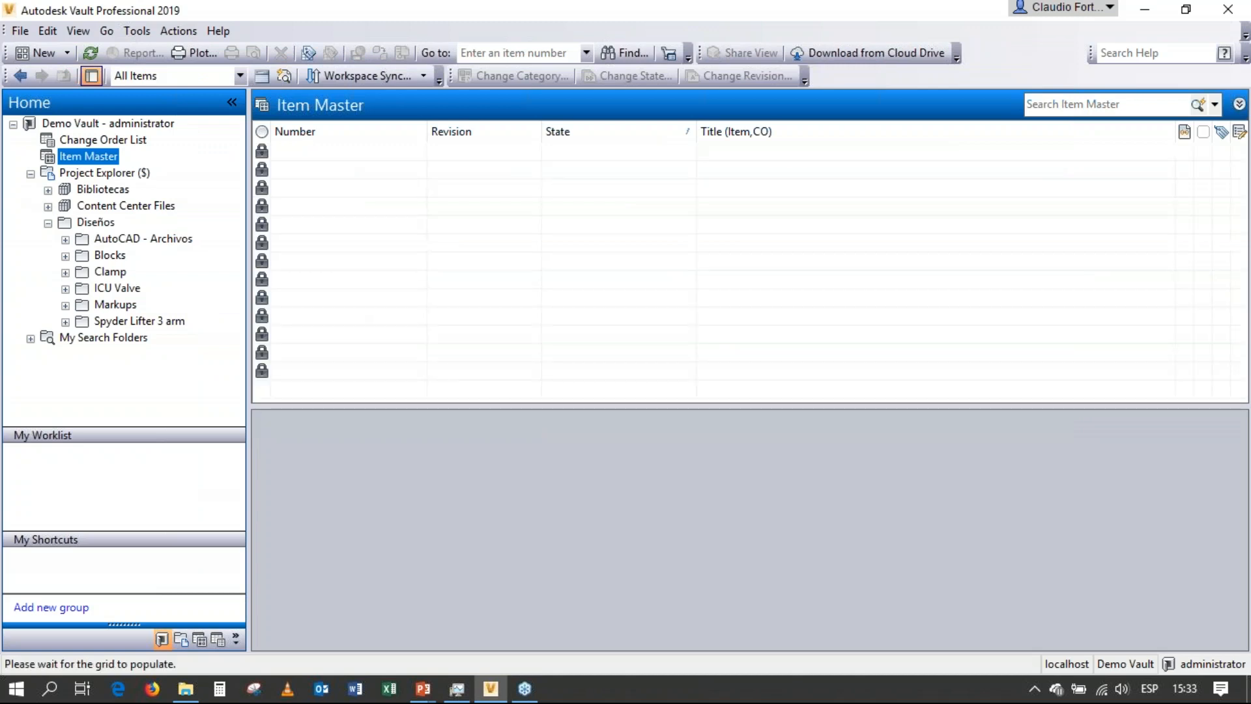
pyautogui.click(359, 391)
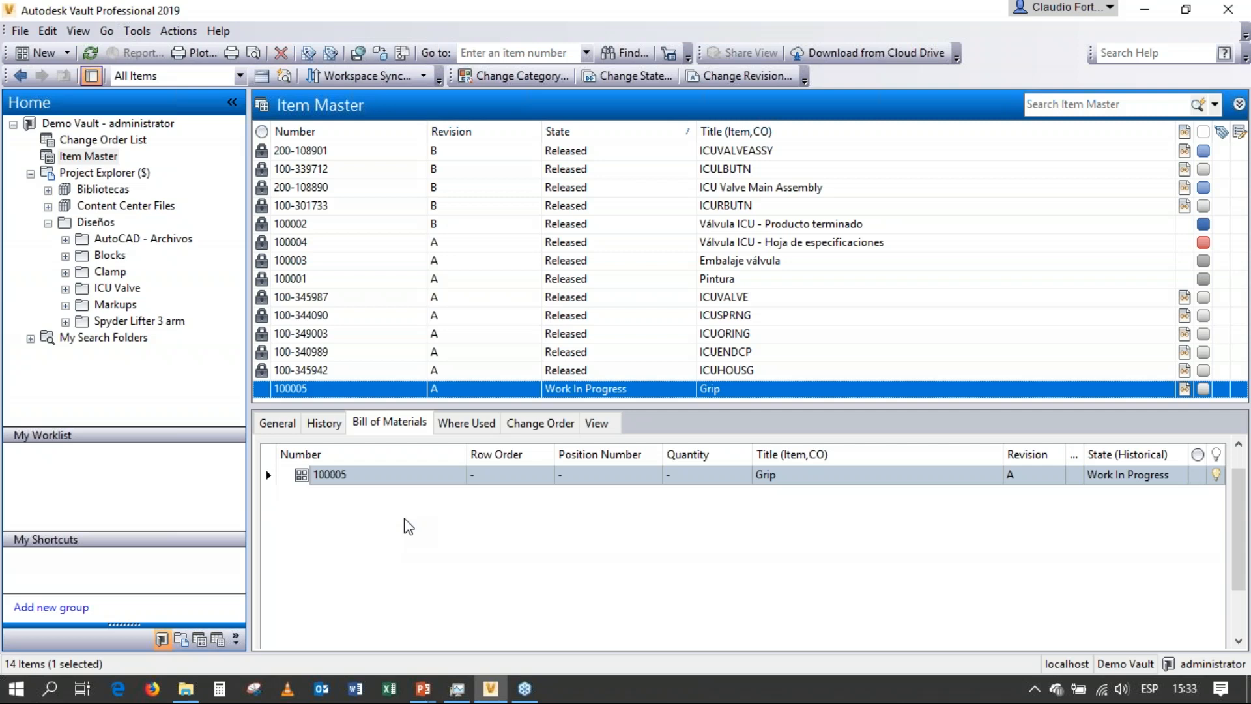
pyautogui.click(137, 31)
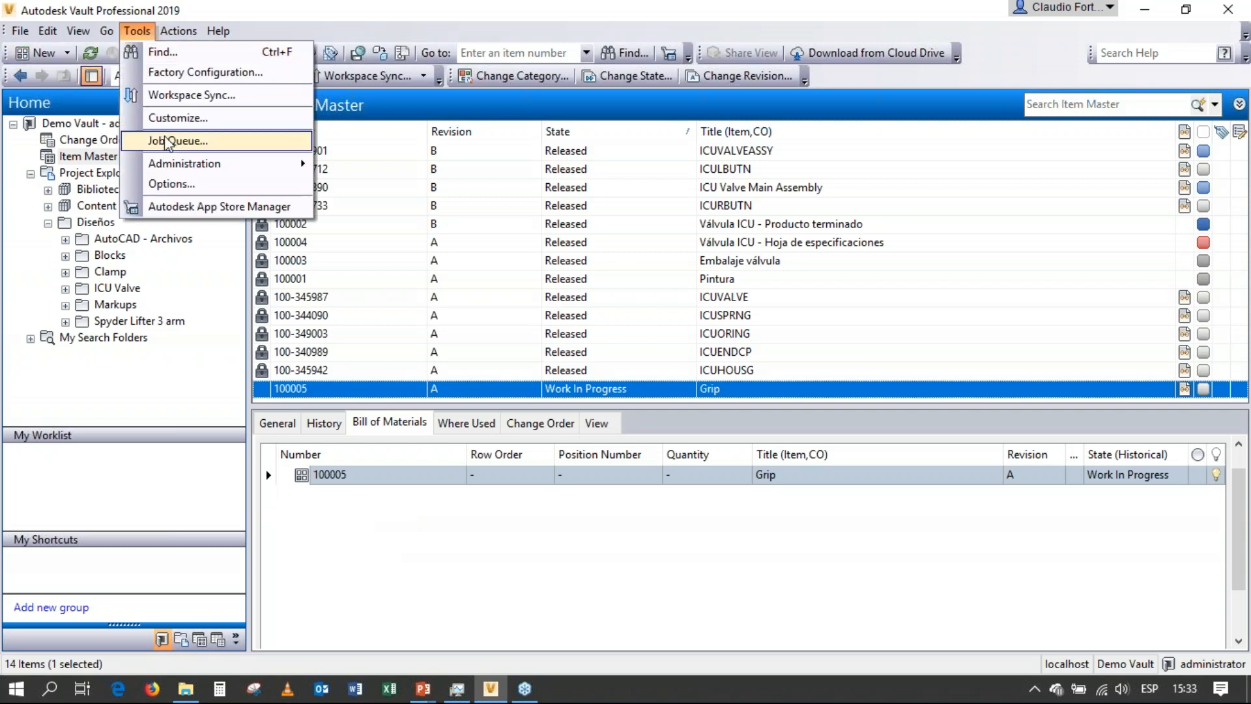
pyautogui.click(166, 183)
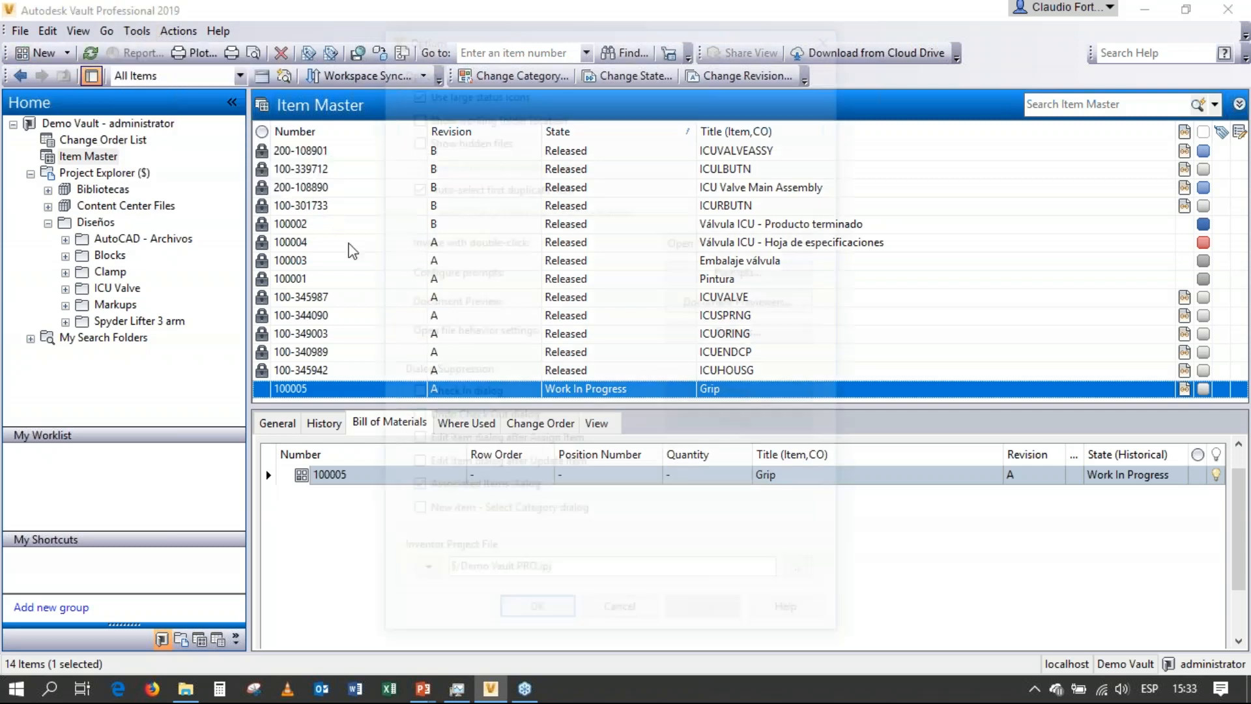
pyautogui.click(412, 135)
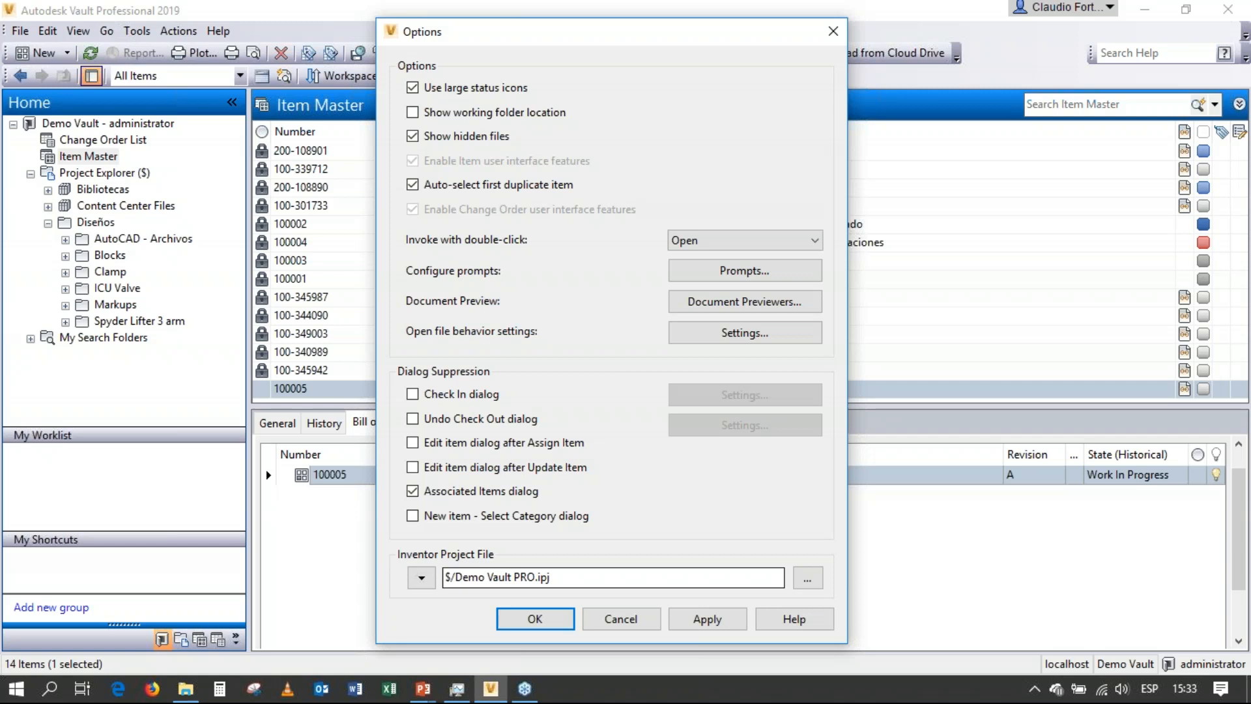
pyautogui.click(535, 619)
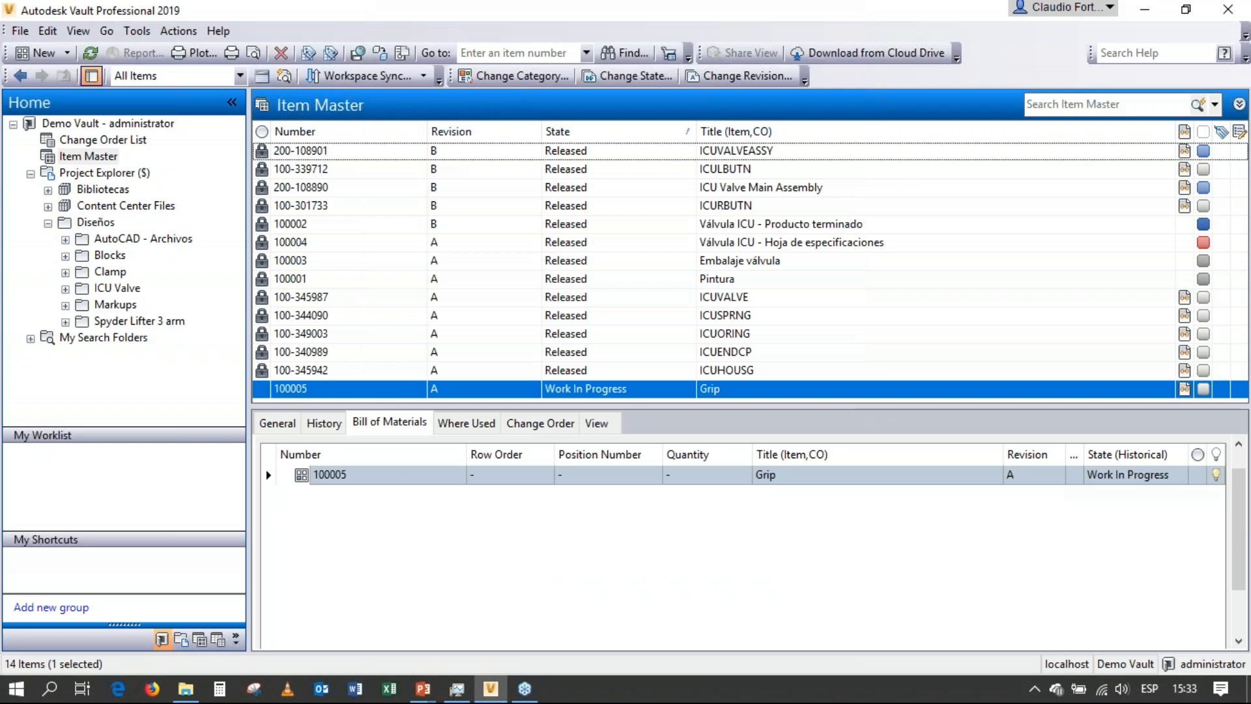
# Add the Grip item to a new change order.
pyautogui.rightClick(473, 390)
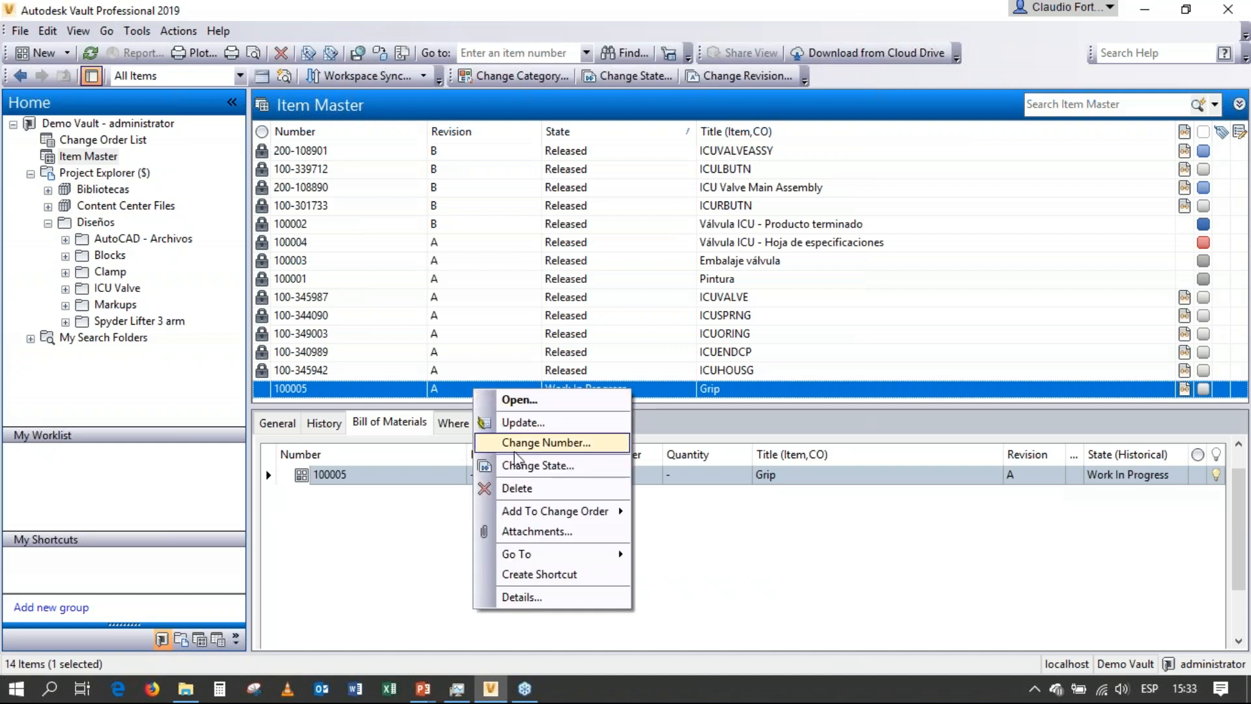
pyautogui.moveTo(586, 511)
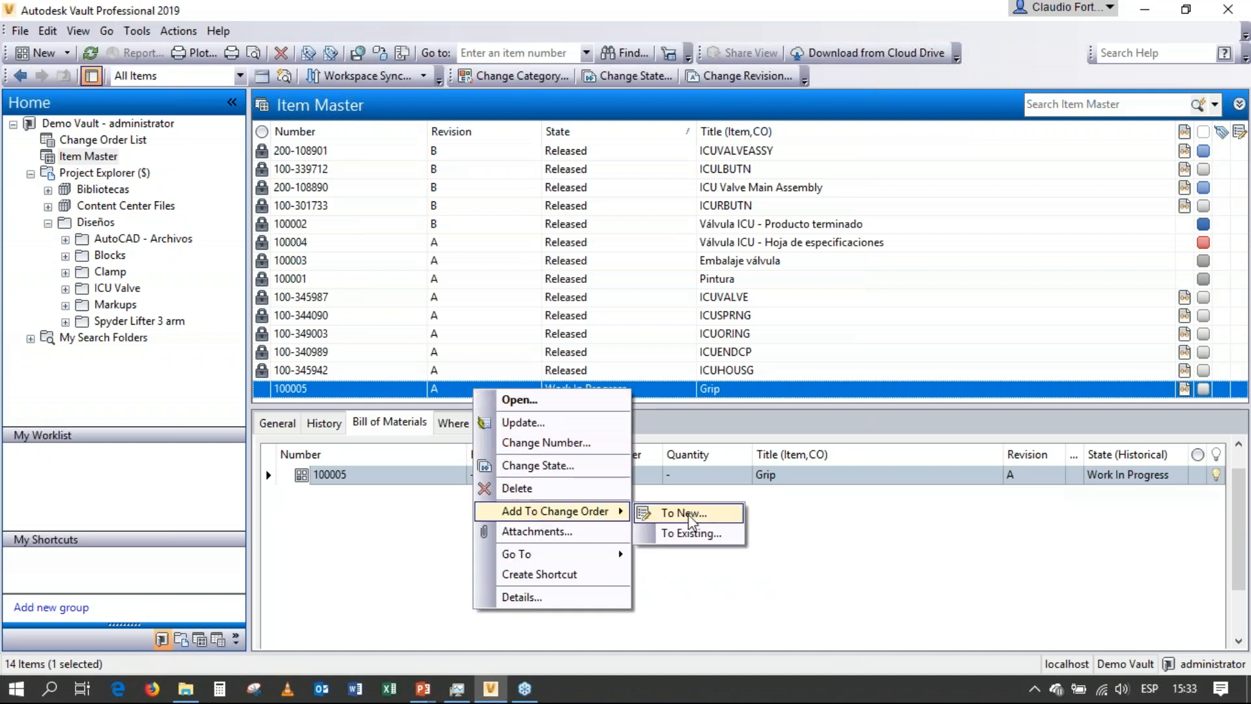
pyautogui.click(689, 515)
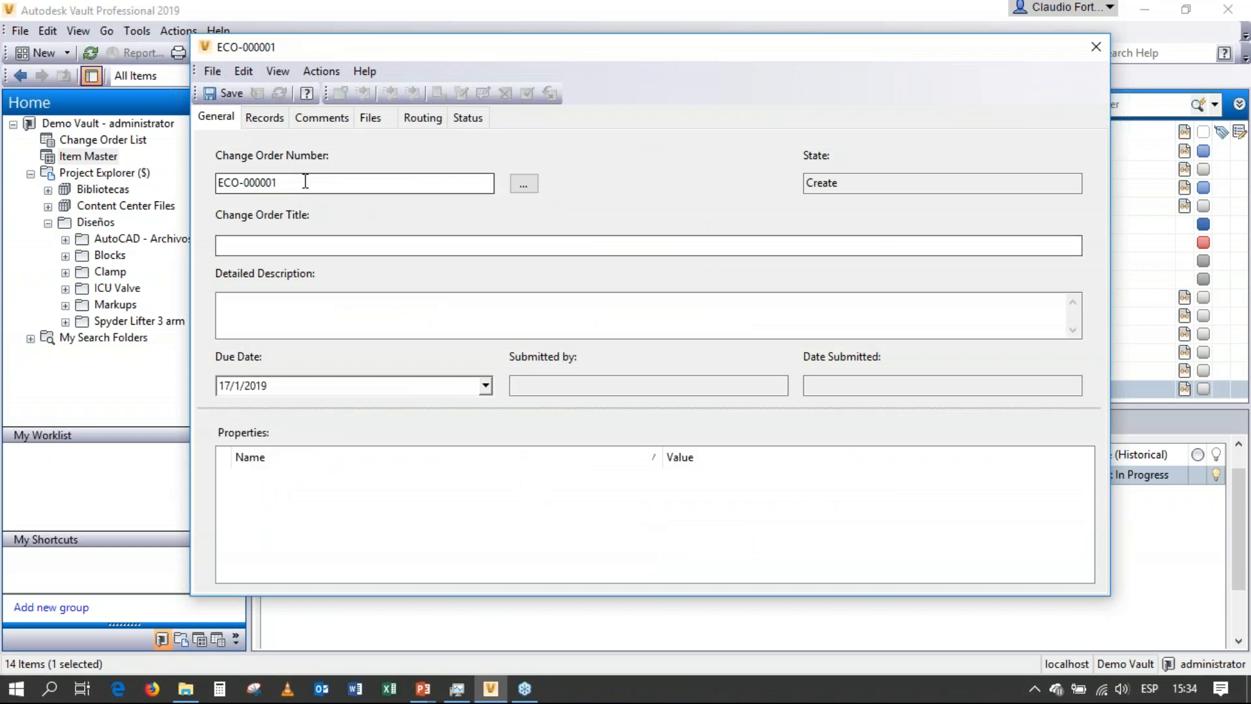
# Set the change order title to "Cambiar la profundidad de la muesca".
pyautogui.moveTo(460, 181); pyautogui.dragTo(205, 176)
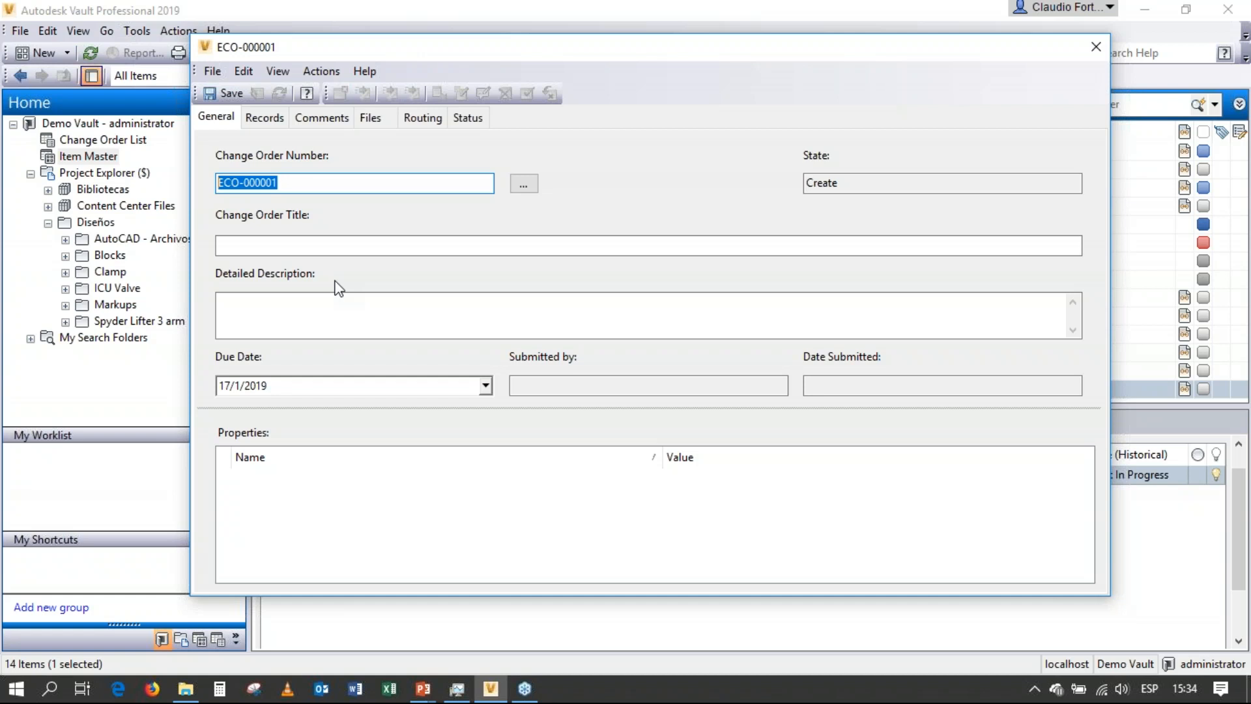
pyautogui.click(316, 246)
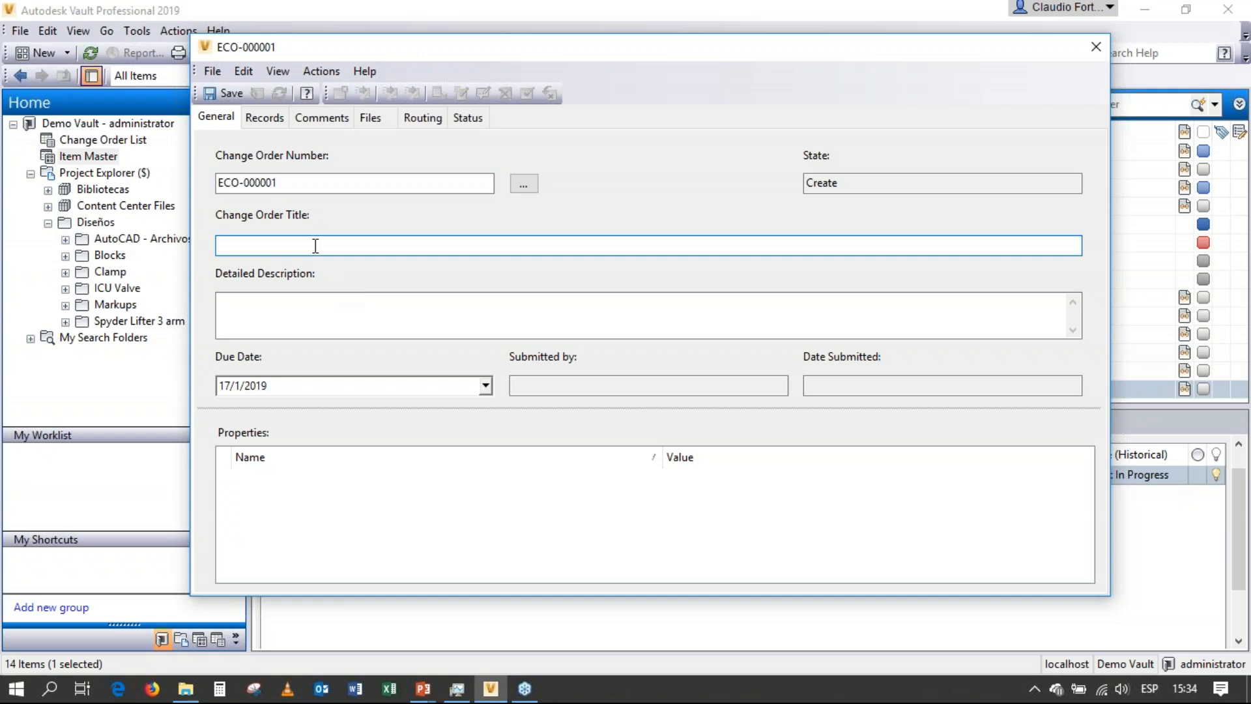
pyautogui.write('Cambiar la profundidad de')
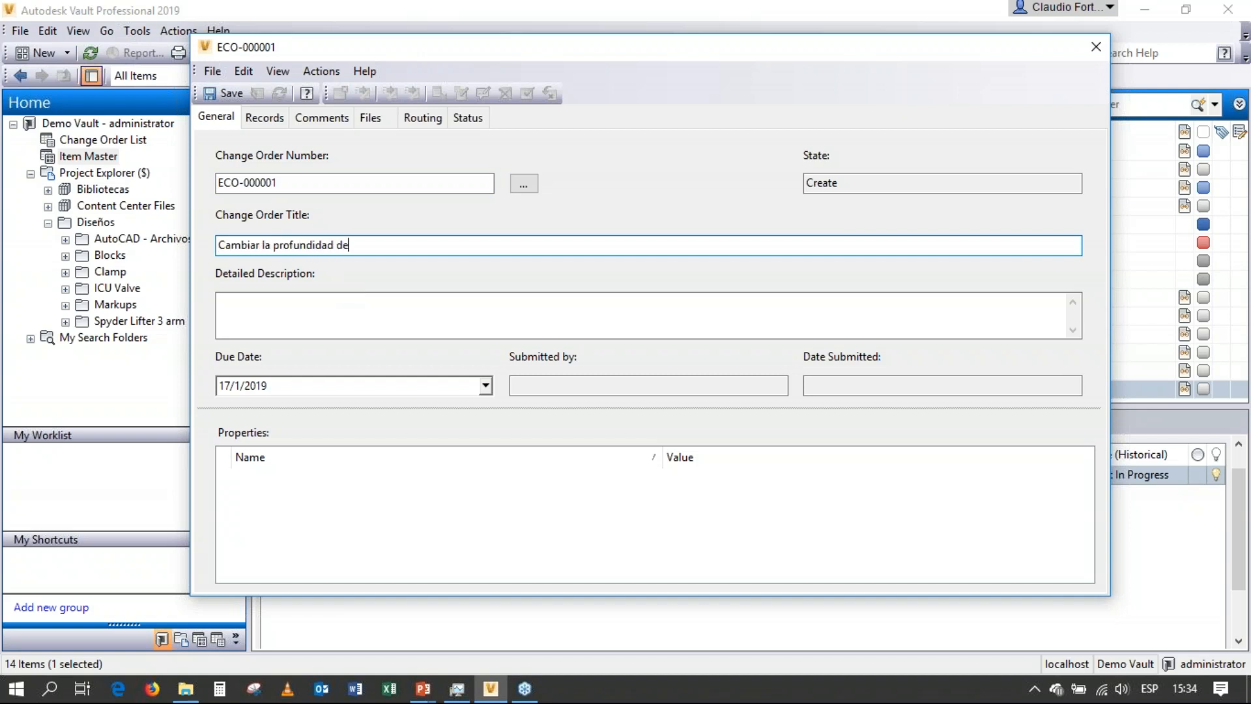
pyautogui.write(' la muesca')
# Fill in the change order's detailed description with "Profundidad de la muesca cambia a 3.2 mm".
pyautogui.click(271, 306)
pyautogui.write('Profu')
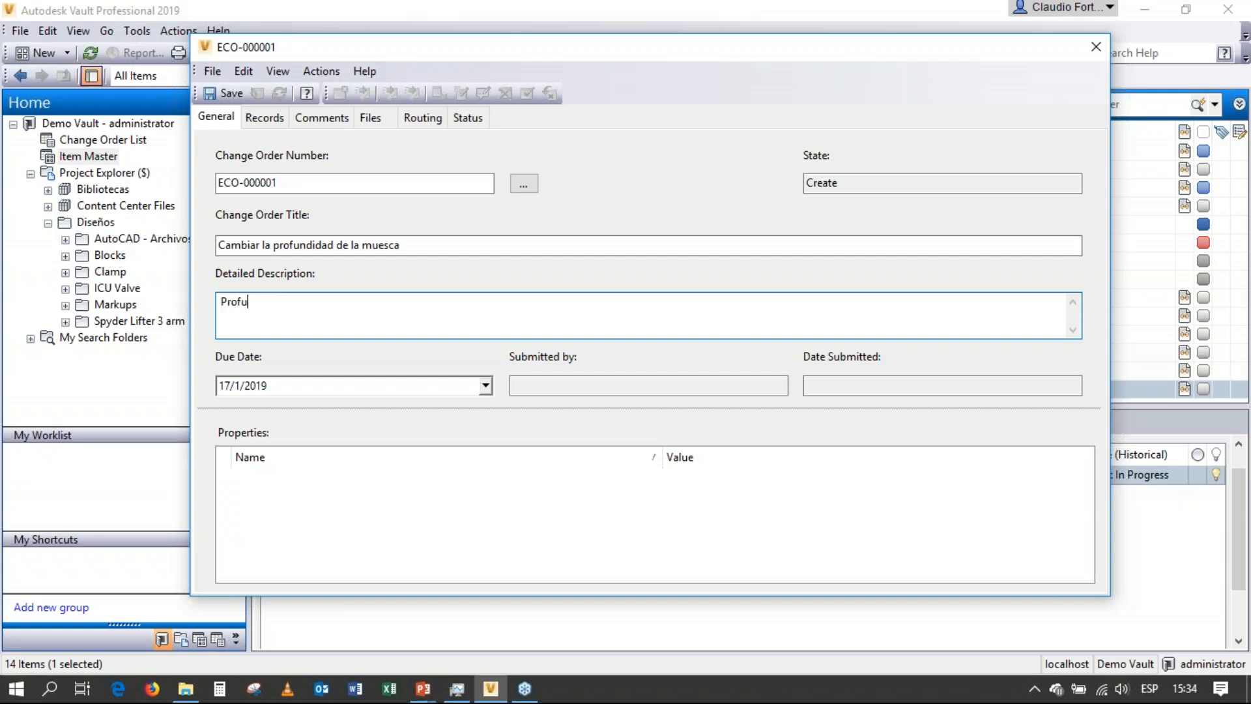
pyautogui.write('ndidad de la muesca ca')
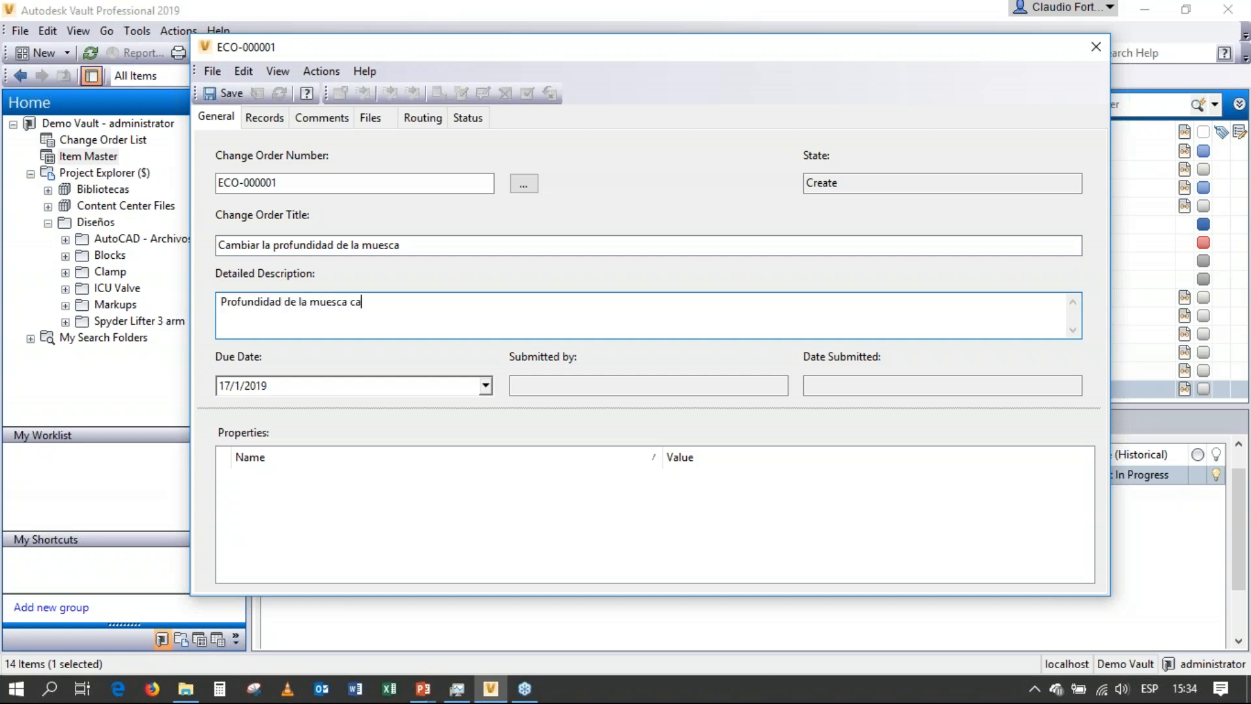
pyautogui.write('mda')
pyautogui.press('BackSpace')
pyautogui.press('BackSpace')
pyautogui.press('BackSpace')
pyautogui.write('mbia a 3.2 mm')
# Check the change order's associated records and start a new comment titled "Causas".
pyautogui.click(262, 119)
pyautogui.click(294, 206)
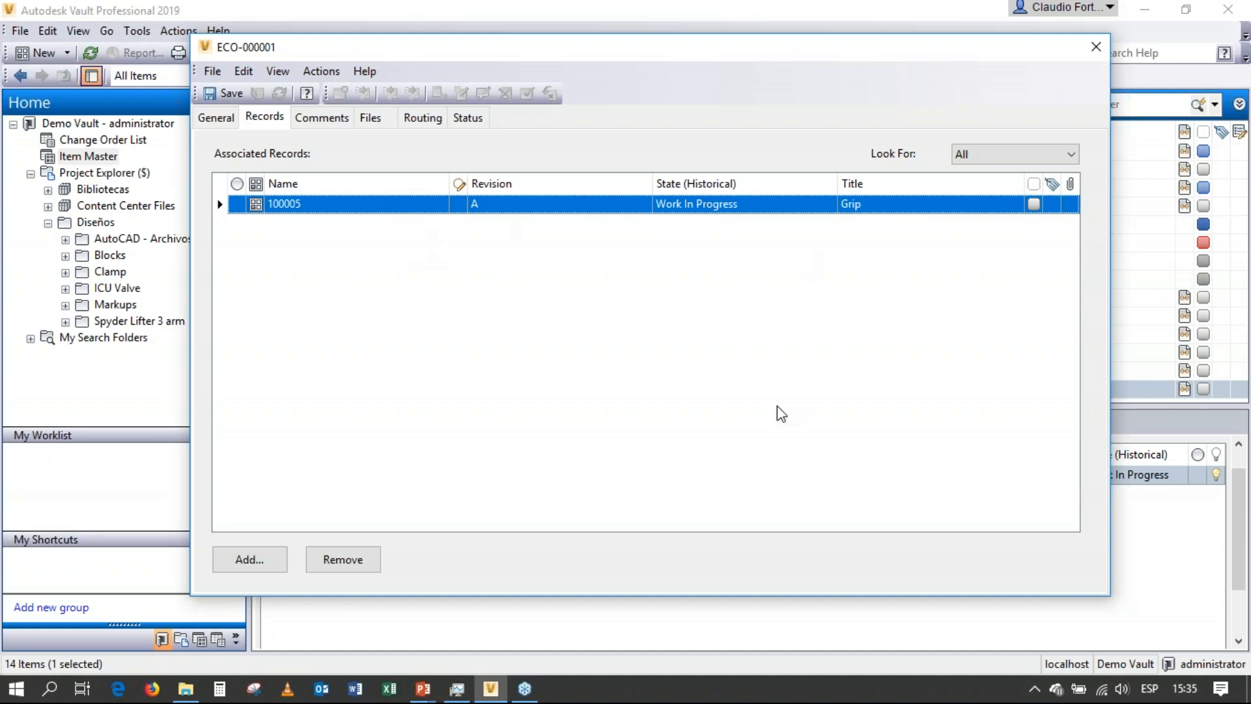
pyautogui.click(335, 122)
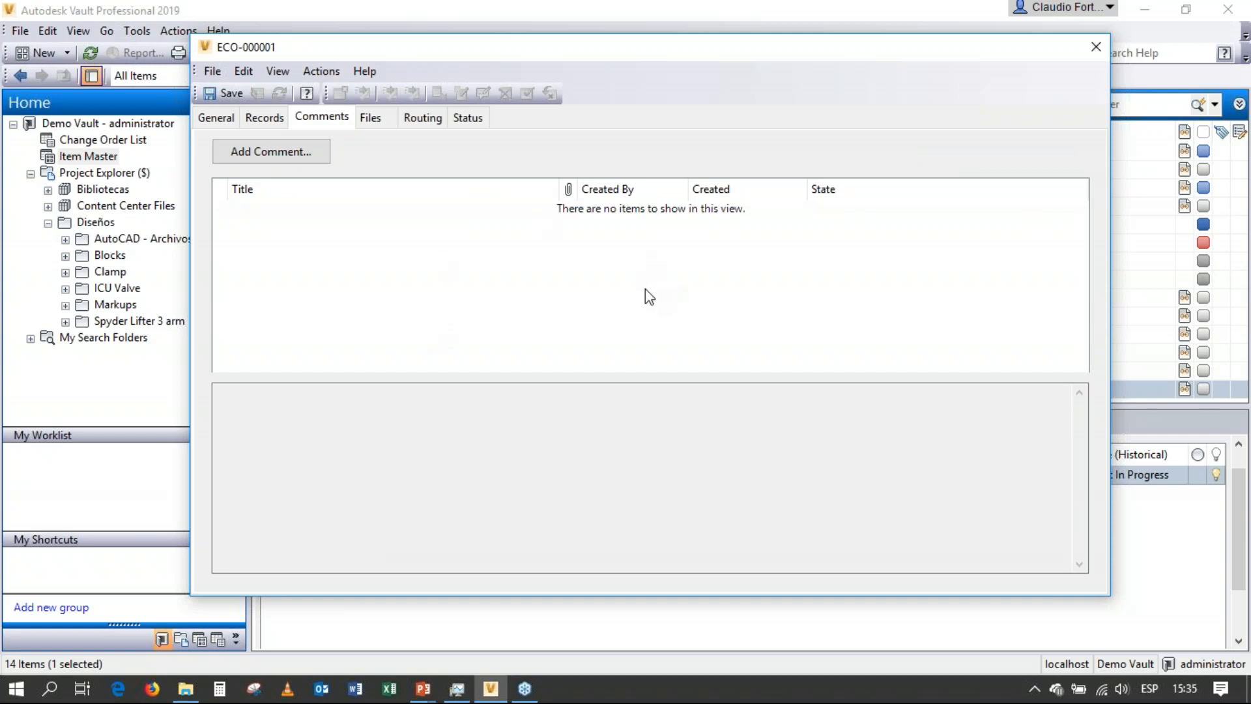
pyautogui.click(233, 151)
pyautogui.click(767, 198)
pyautogui.write('Causas')
pyautogui.press('Tab')
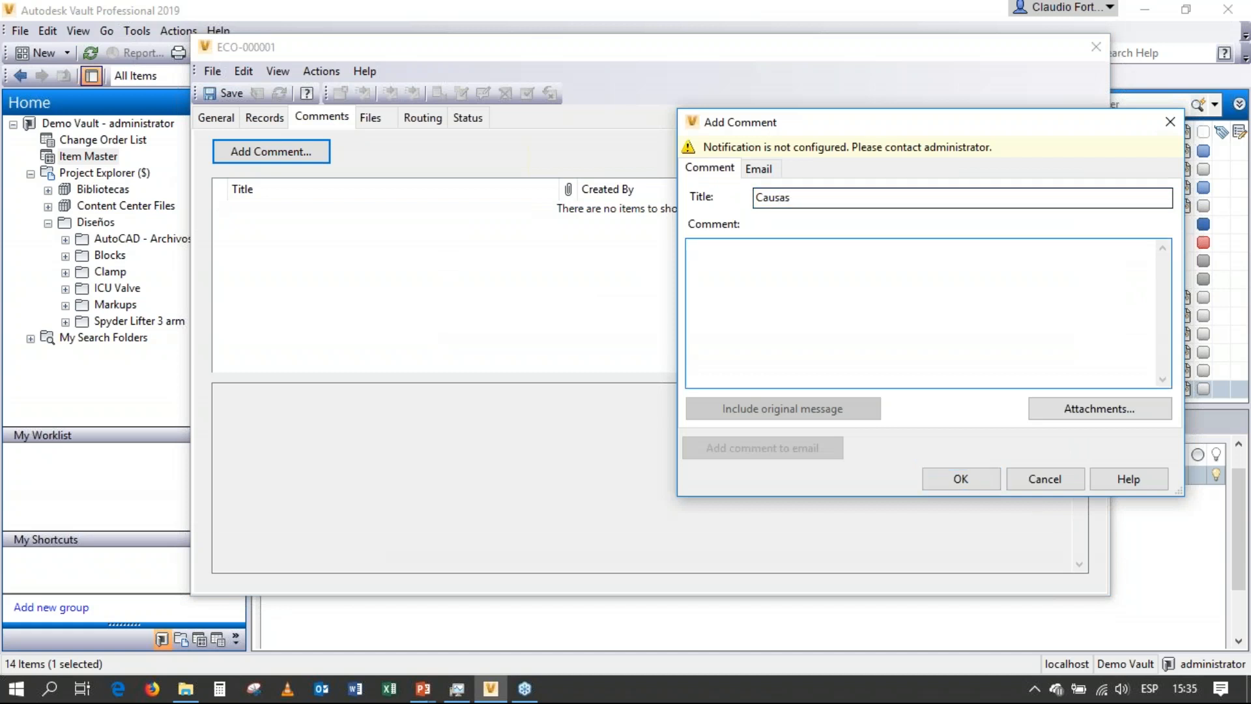
# Add the comment text "Después de las pruebas en campo se decide cambiar la profundidad de la muesca a 3.2 mm para mejorar el funcionamiento".
pyautogui.write('Después de las pruebas en camp')
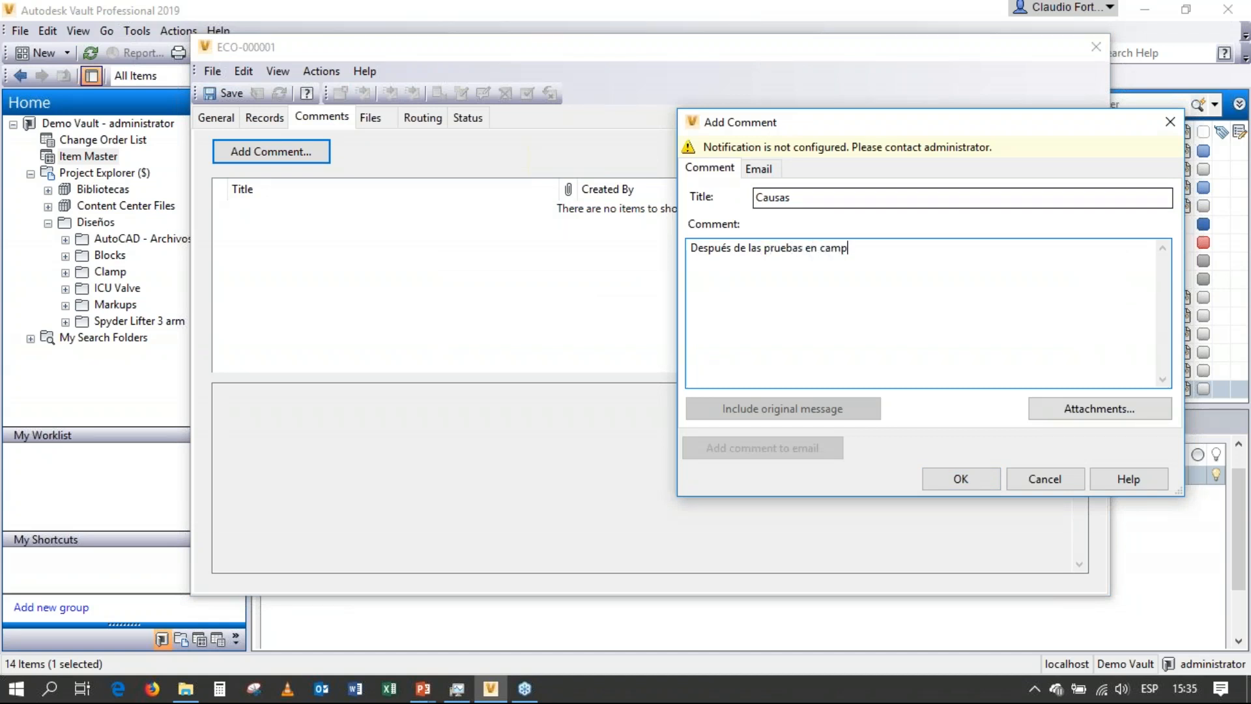
pyautogui.write('o se decide cabiar')
pyautogui.press('BackSpace')
pyautogui.press('BackSpace')
pyautogui.press('BackSpace')
pyautogui.press('BackSpace')
pyautogui.press('BackSpace')
pyautogui.write(',')
pyautogui.press('BackSpace')
pyautogui.write('mbiar la profundi')
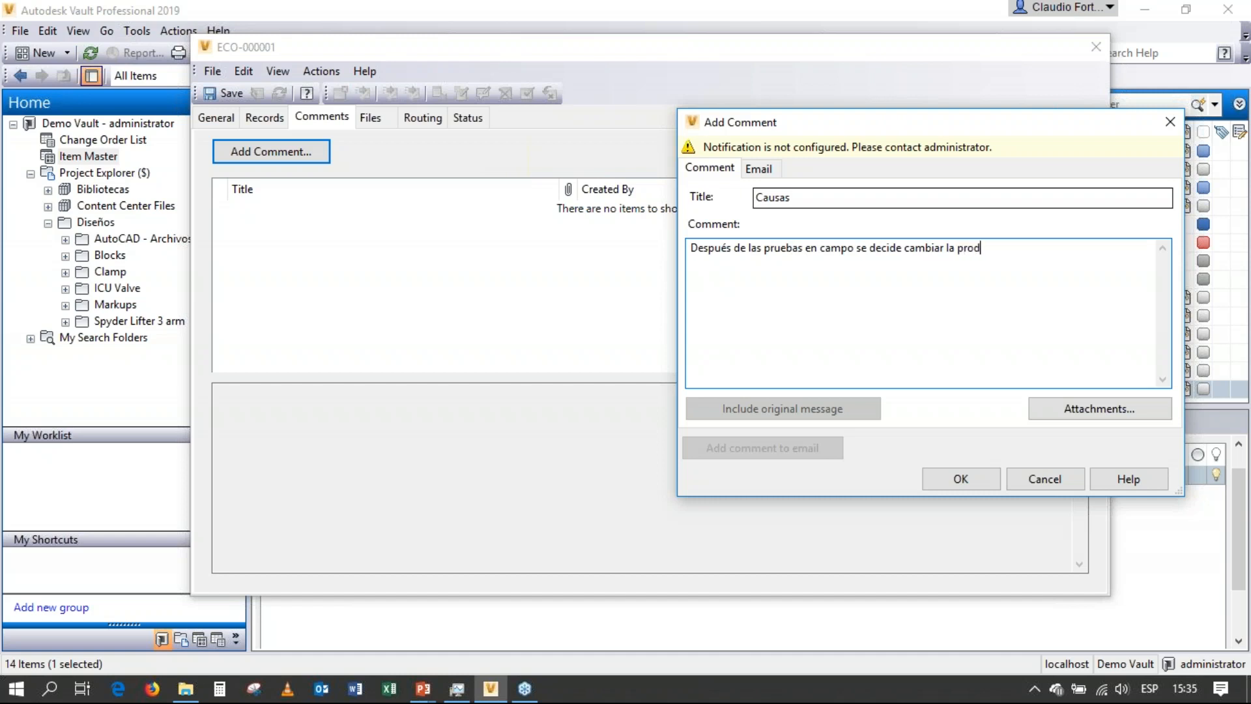
pyautogui.write('dad de la muesca a')
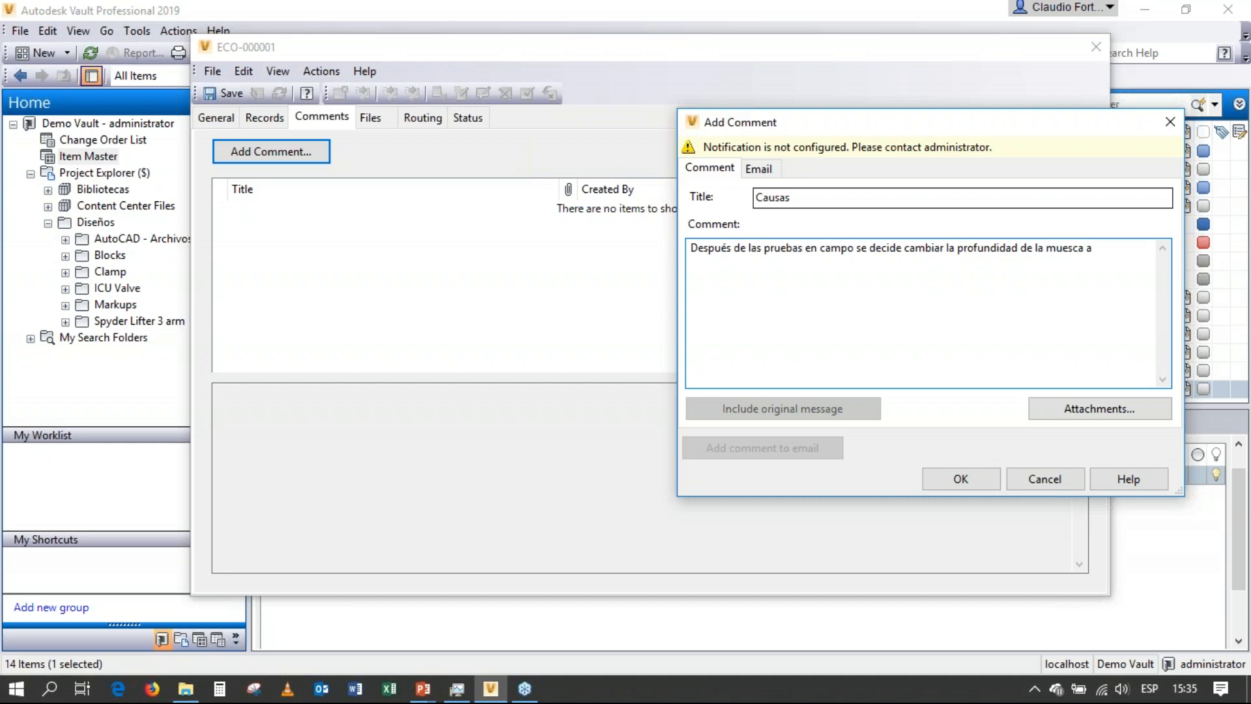
pyautogui.write(' 3.2 mm para mejorar el funciona')
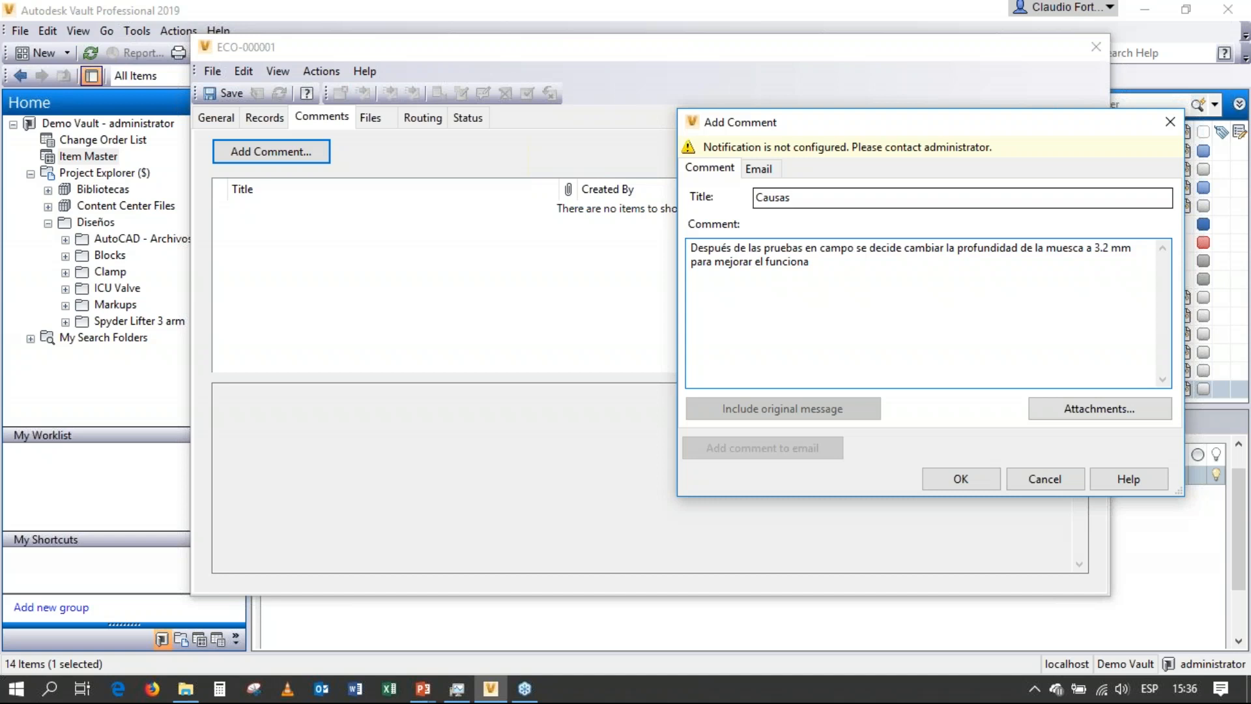
pyautogui.write('miento')
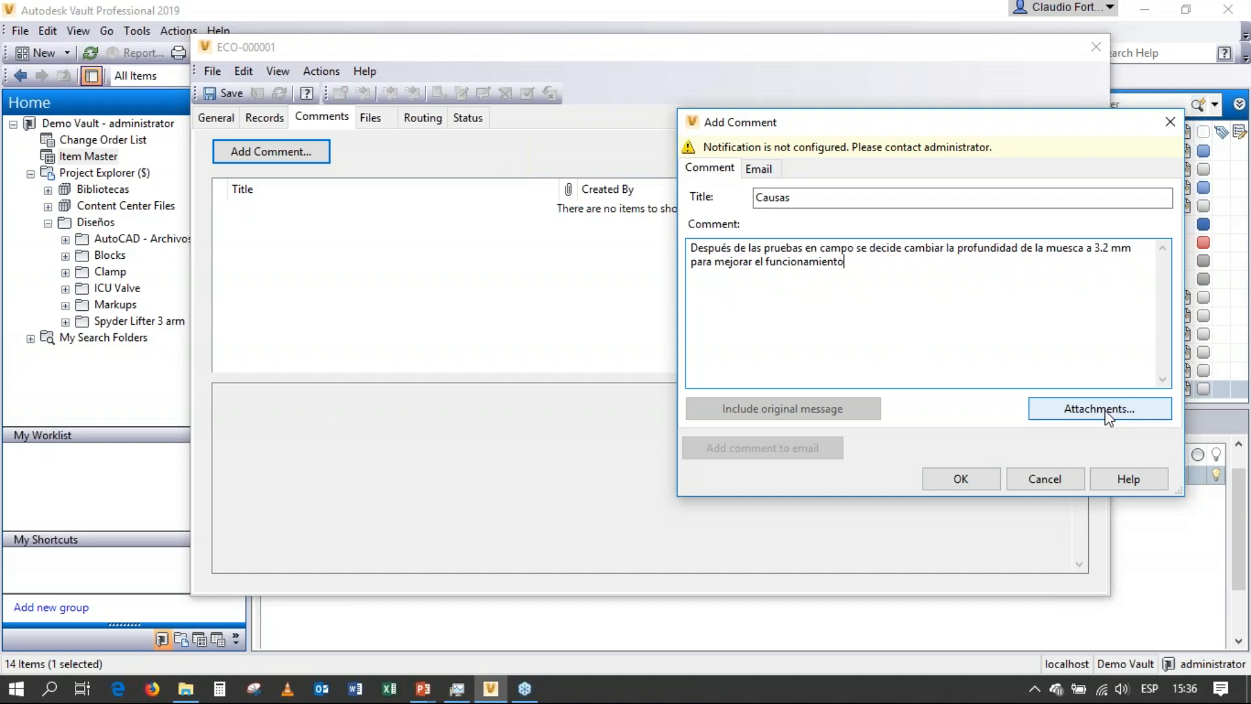
pyautogui.click(979, 482)
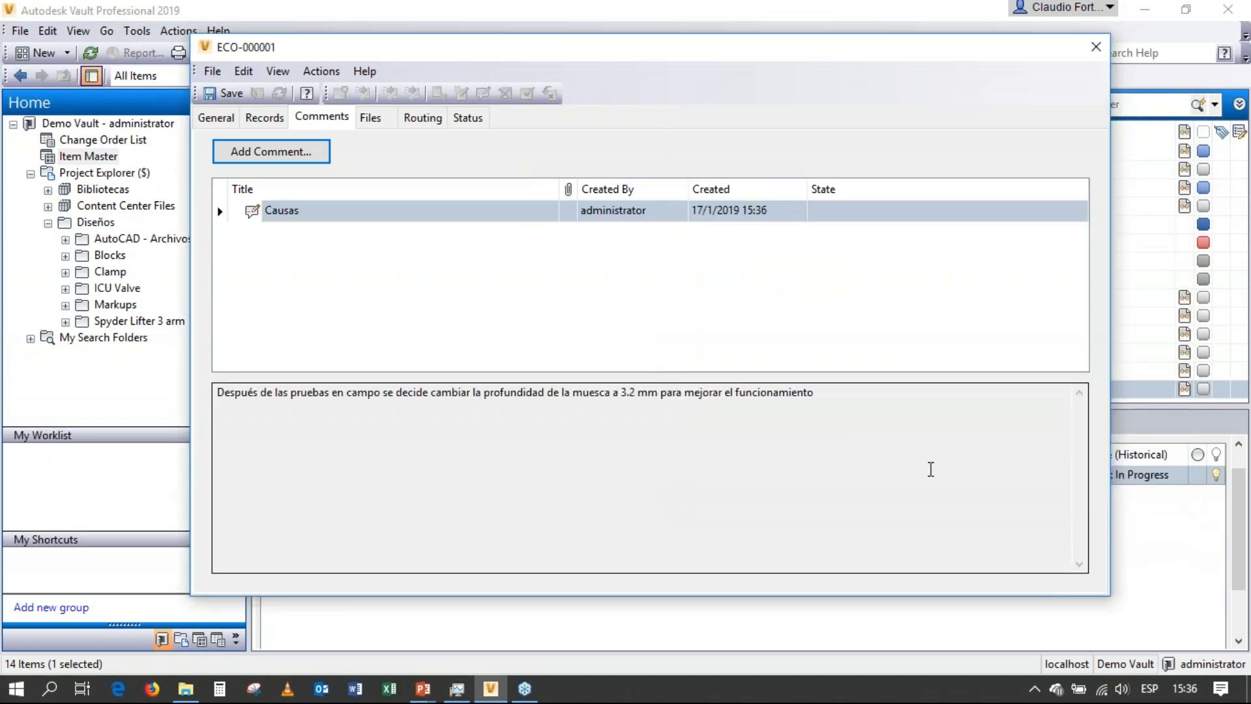
# Review the previews of the Grip.ipt and Grip.idw files attached to the change order.
pyautogui.click(370, 117)
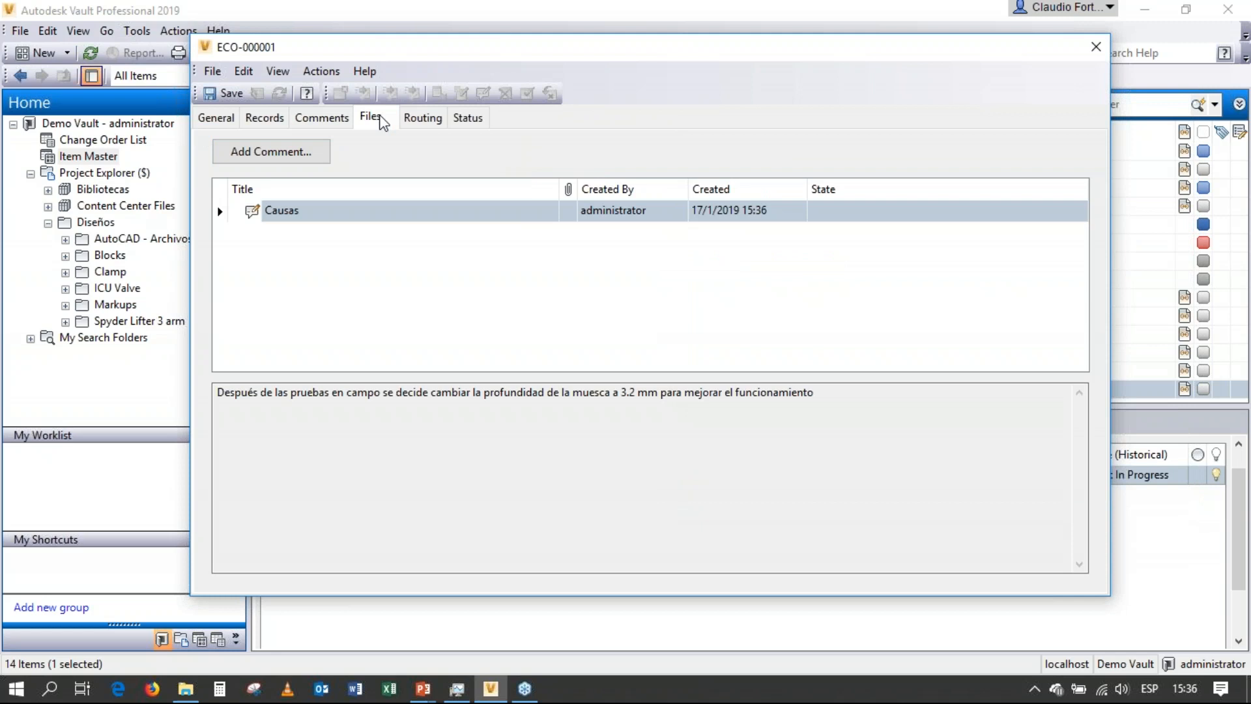
pyautogui.click(286, 243)
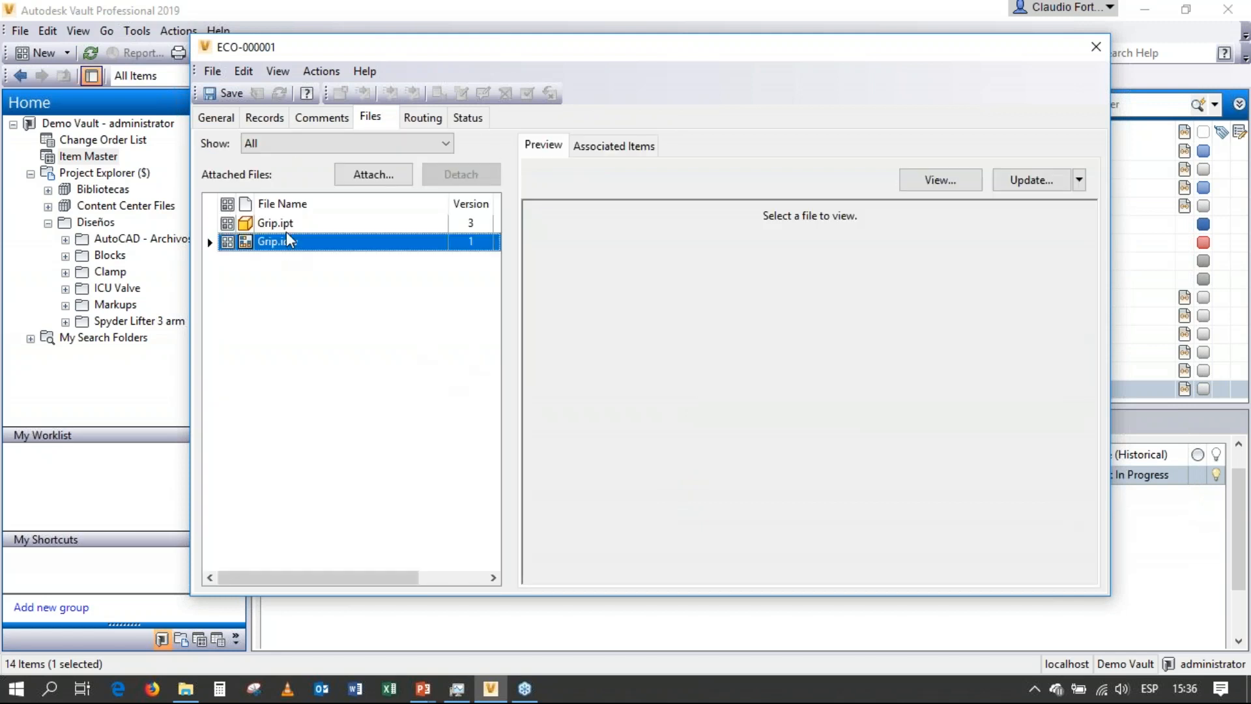
pyautogui.click(287, 224)
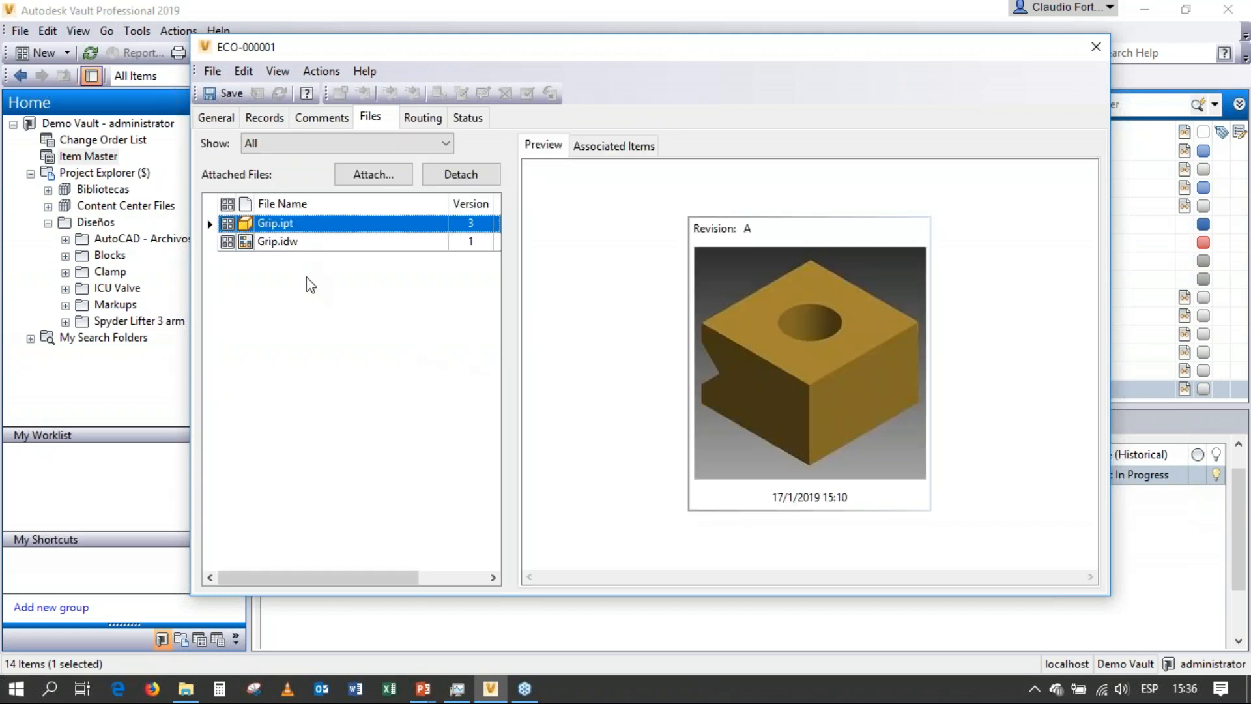
pyautogui.click(281, 246)
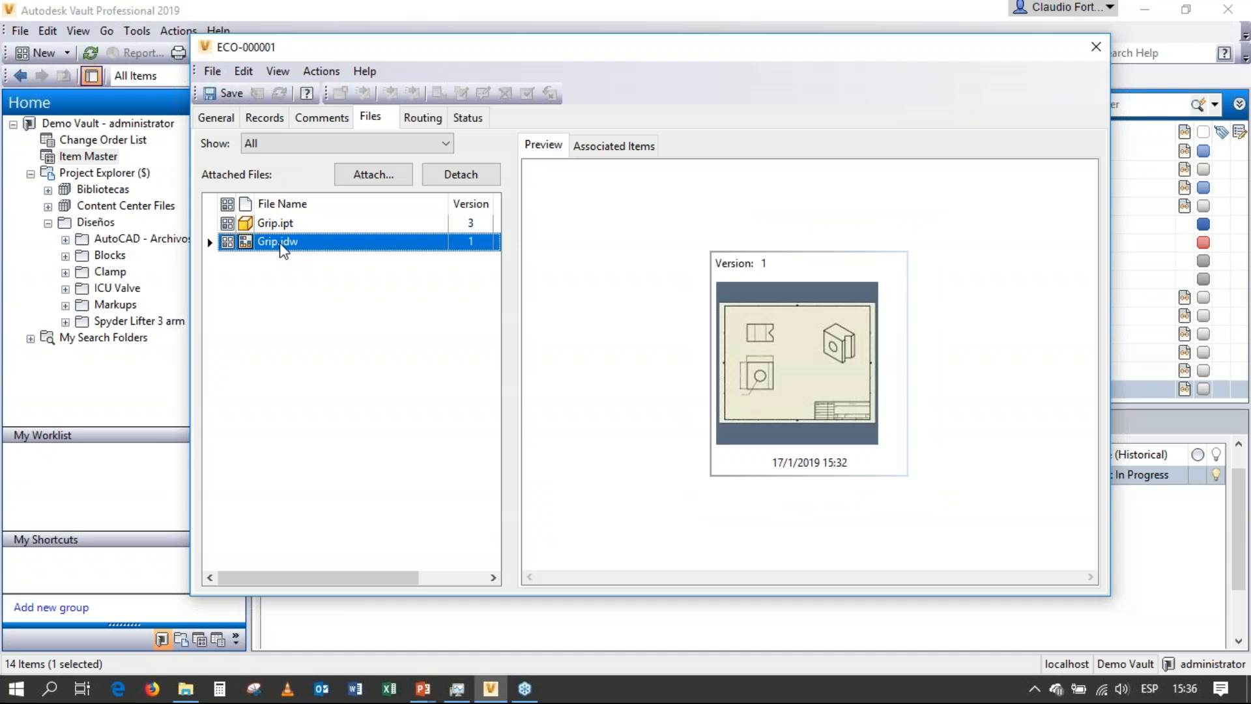
# Search the vault for "grip*.dwf" and attach Grip.idw.dwf to the change order.
pyautogui.click(376, 180)
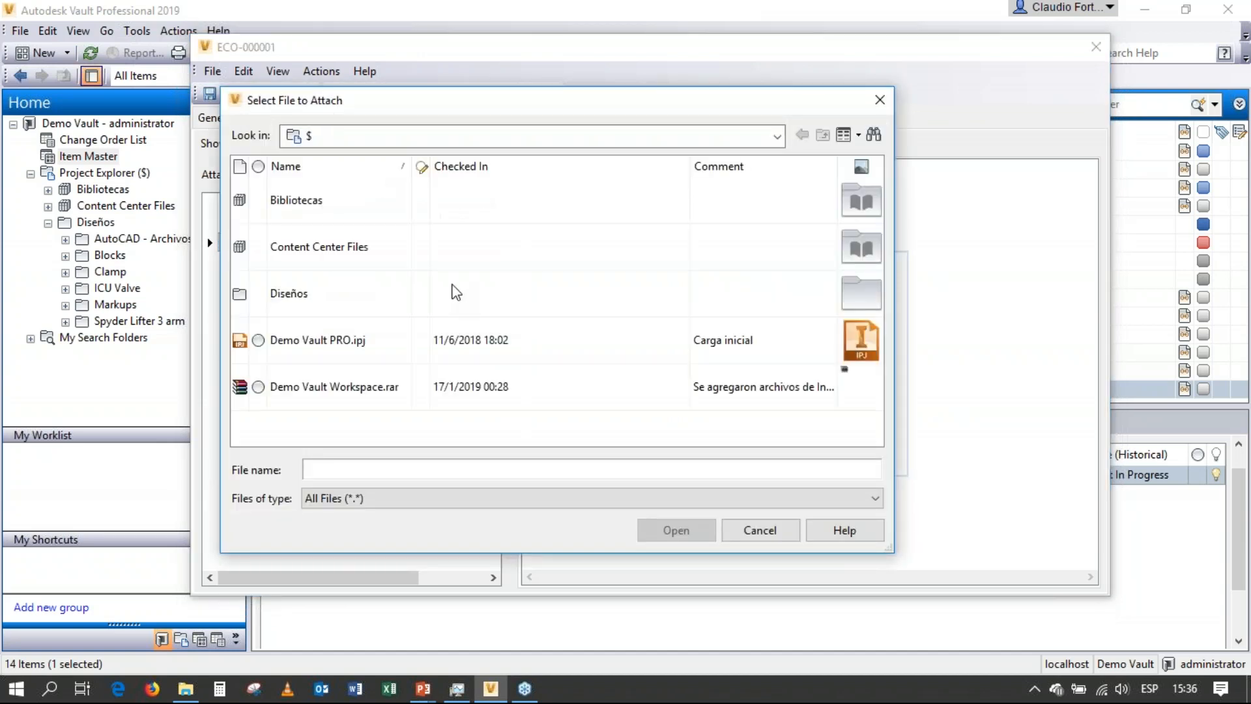
pyautogui.click(303, 296)
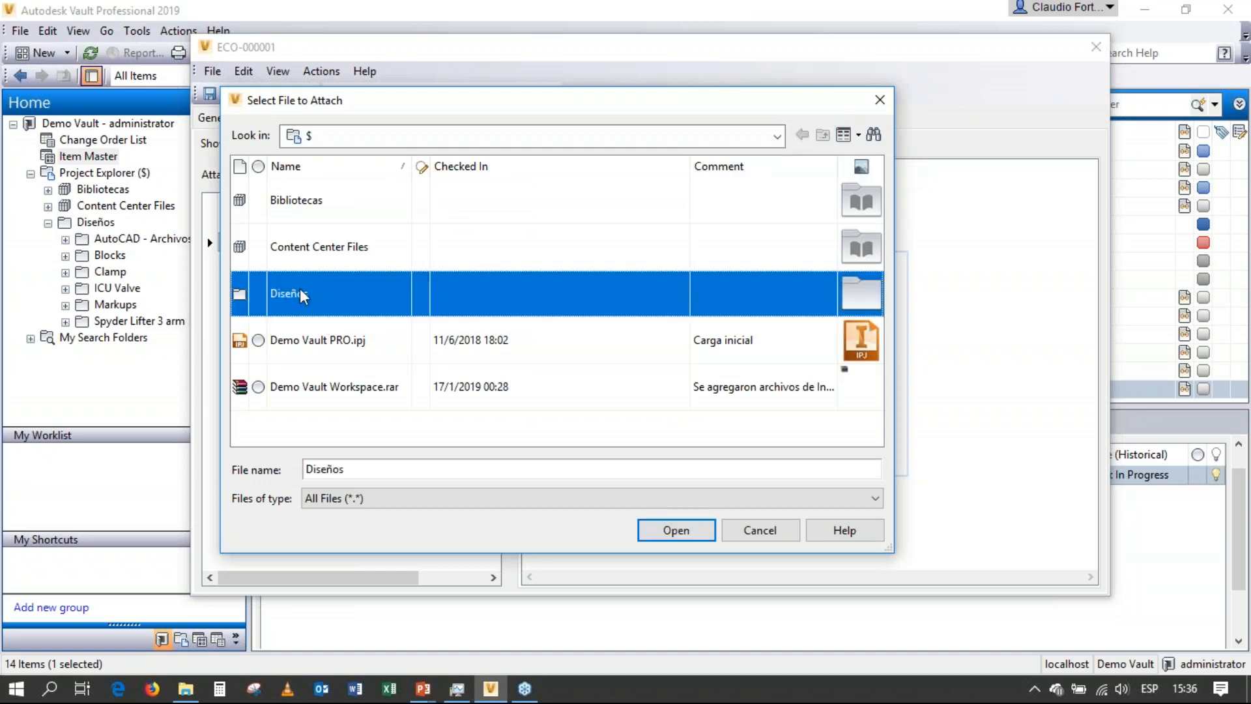
pyautogui.doubleClick(303, 296)
pyautogui.doubleClick(299, 290)
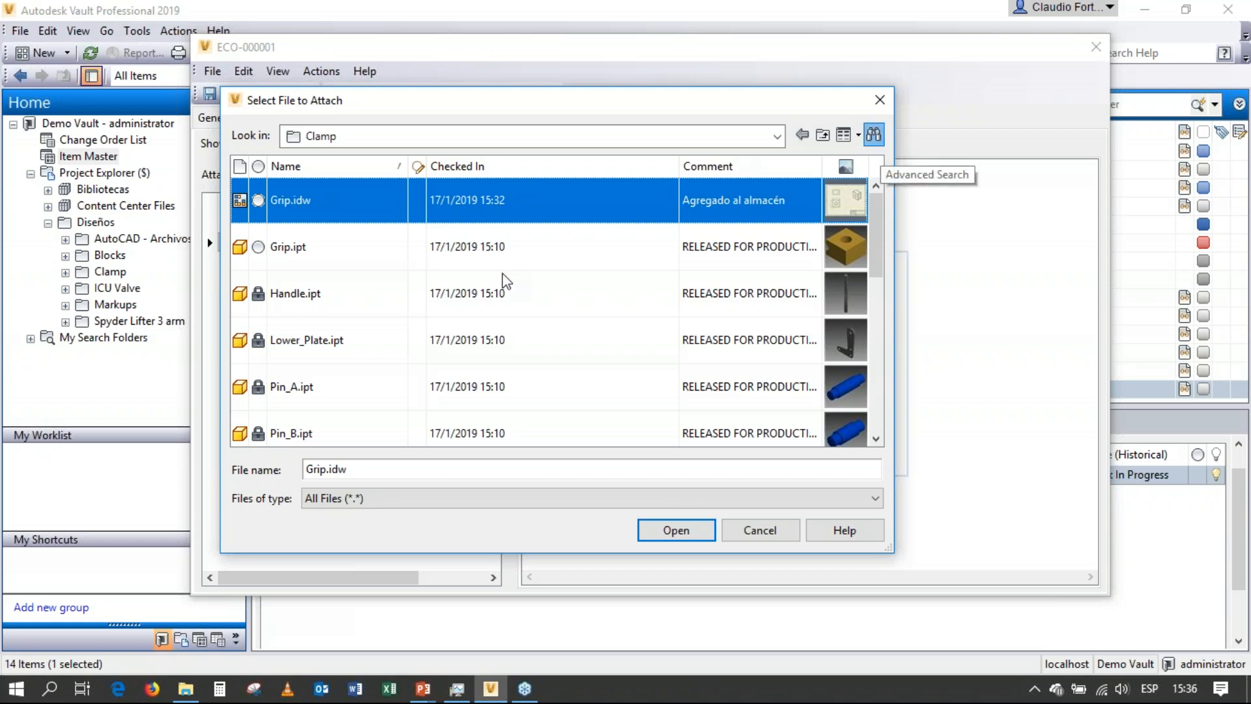
pyautogui.click(872, 135)
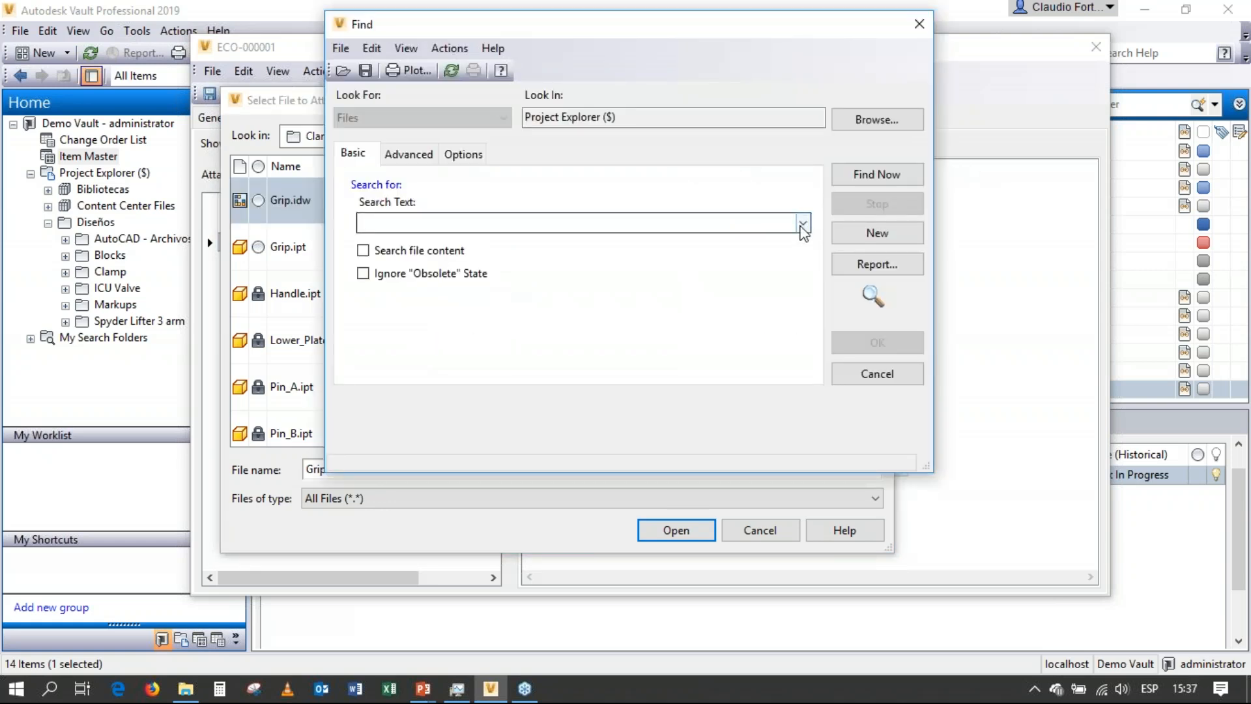
pyautogui.click(803, 224)
pyautogui.click(435, 245)
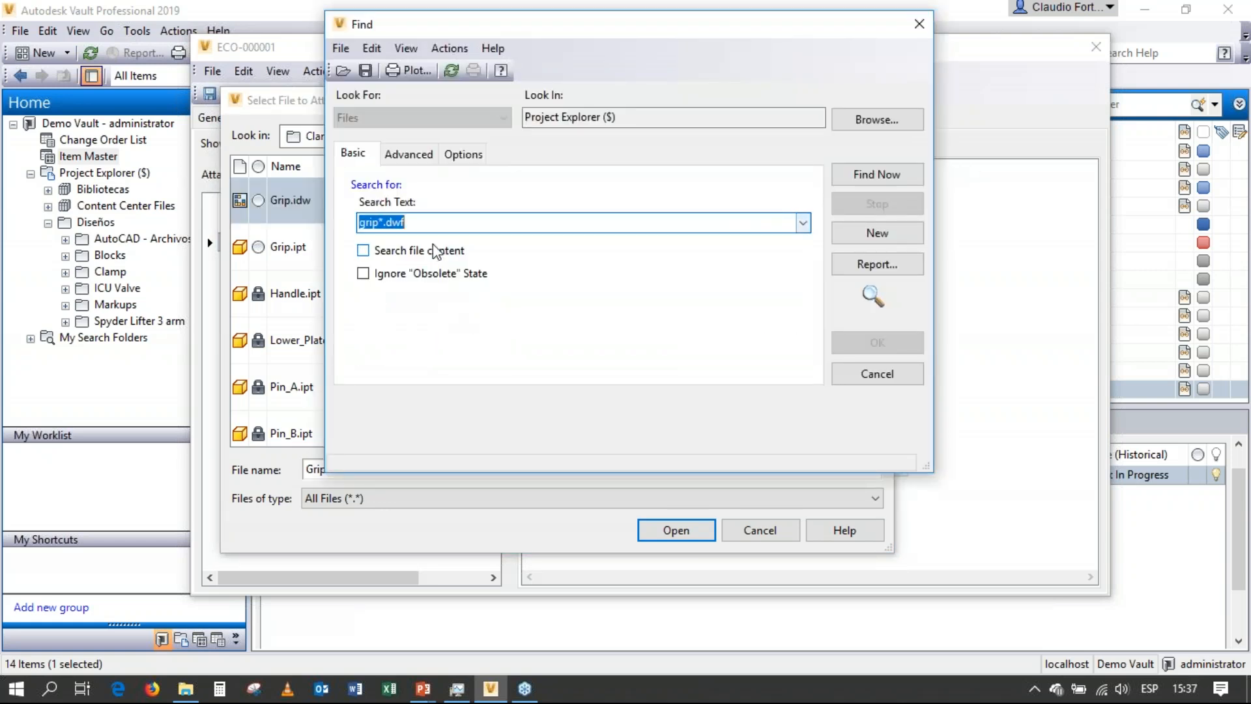
pyautogui.click(877, 174)
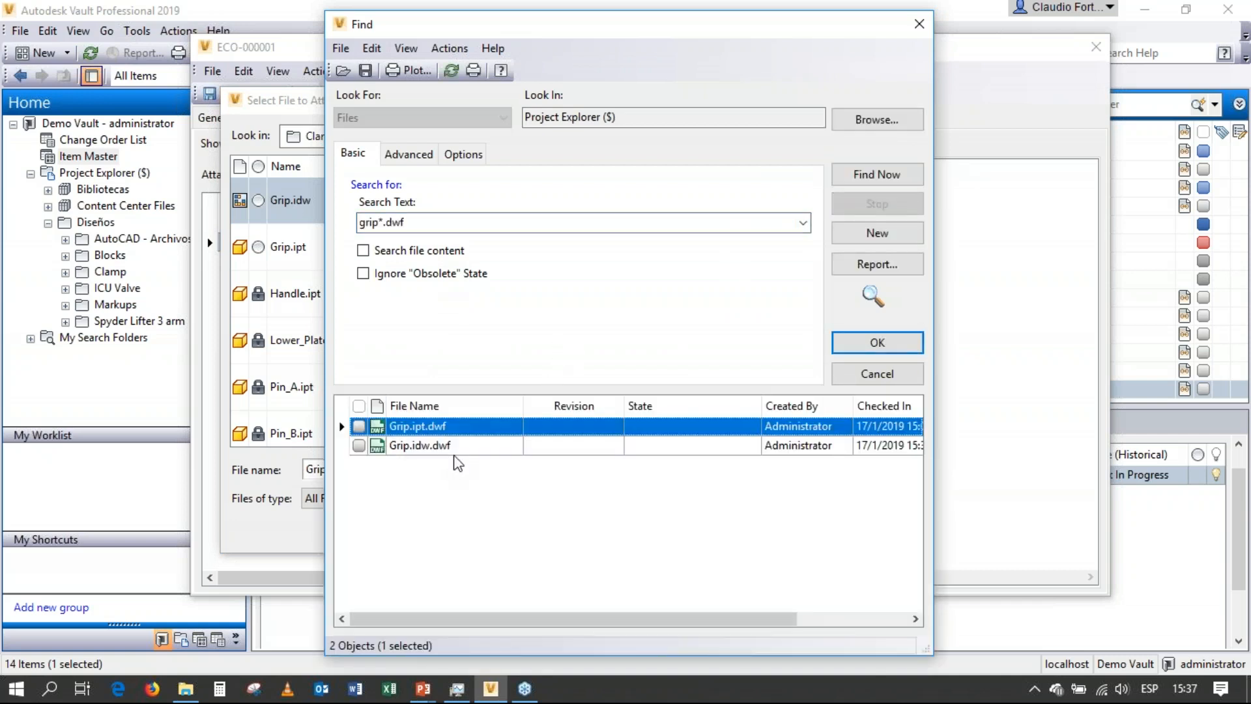
pyautogui.click(461, 449)
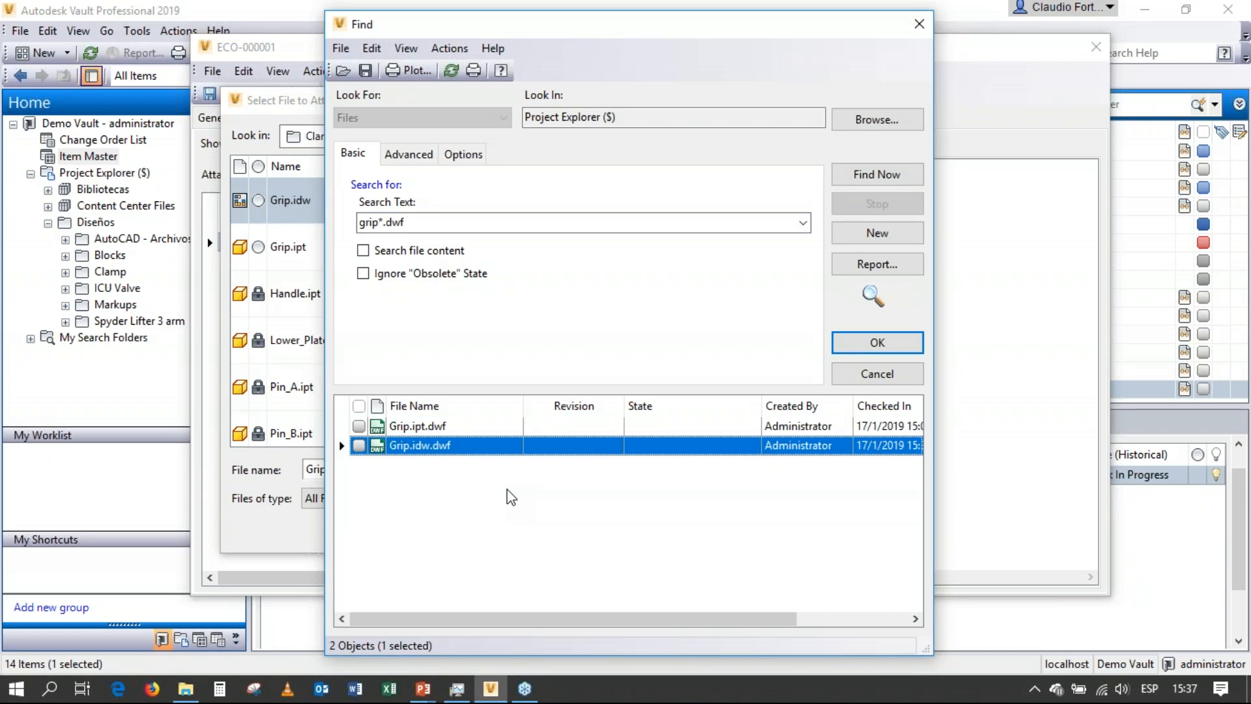
pyautogui.click(881, 345)
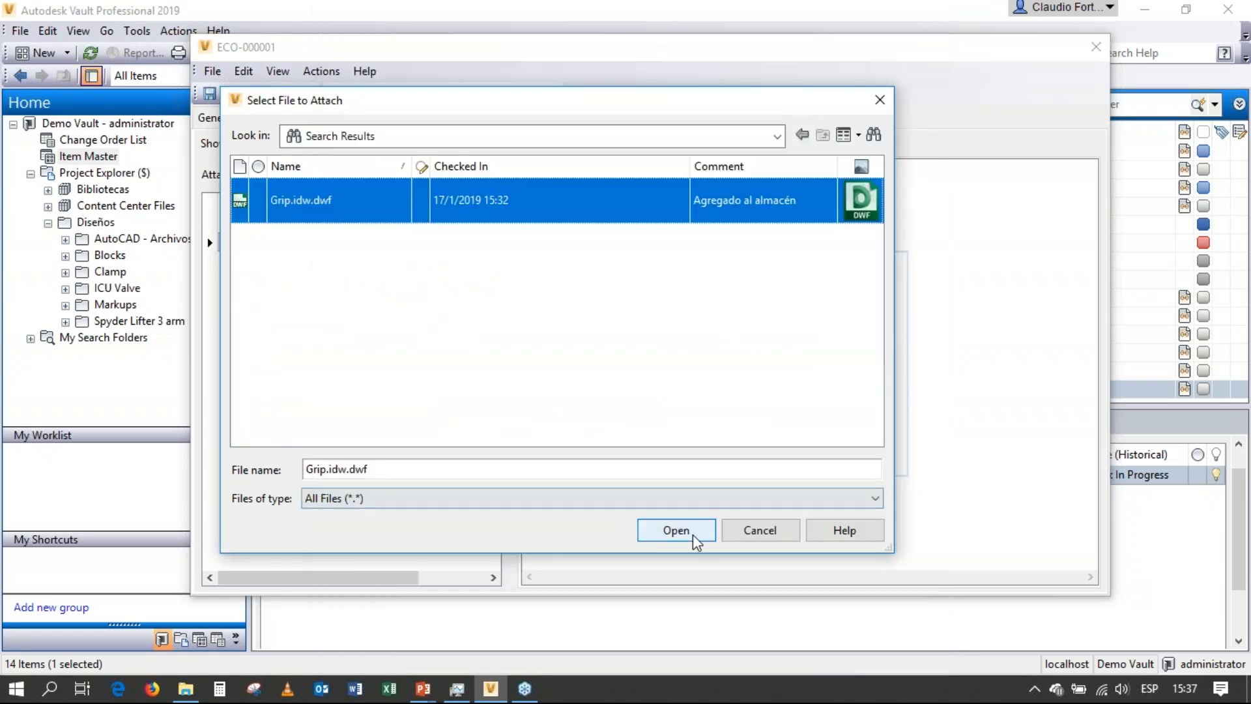
pyautogui.click(676, 531)
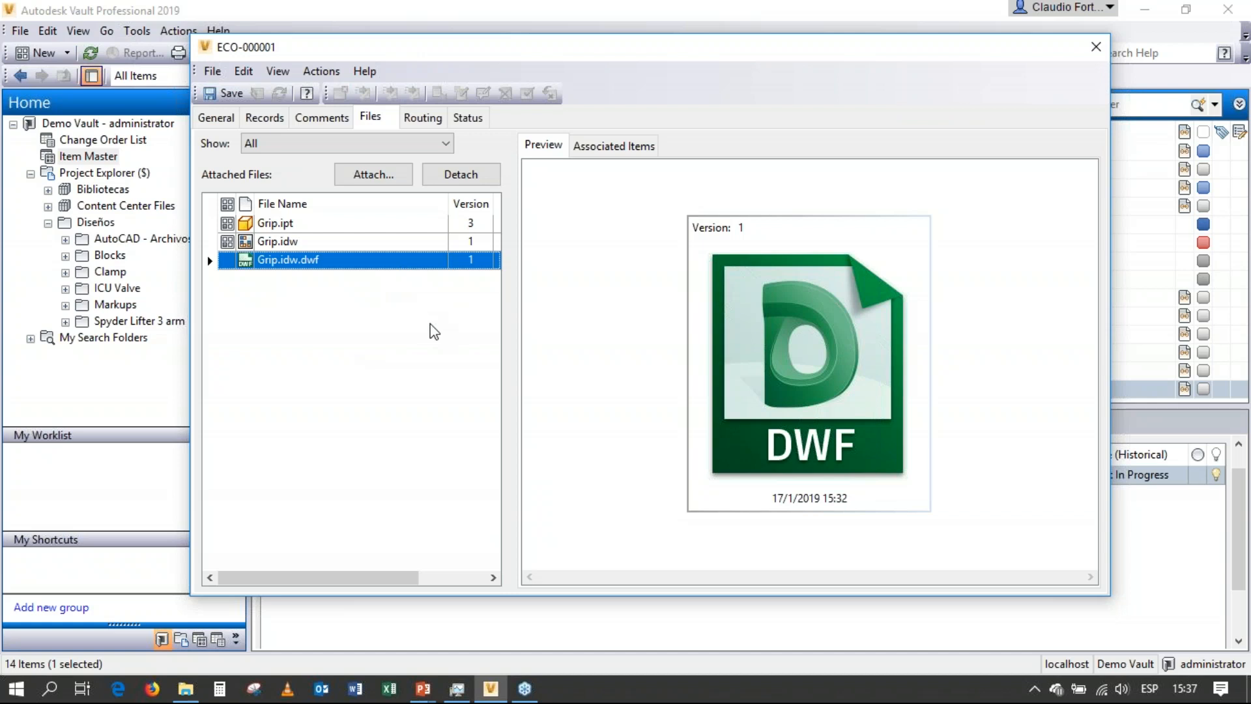
# Open the Grip.idw.dwf preview and draw a rectangle callout with revision cloud around the V-notch in the upper view.
pyautogui.click(795, 351)
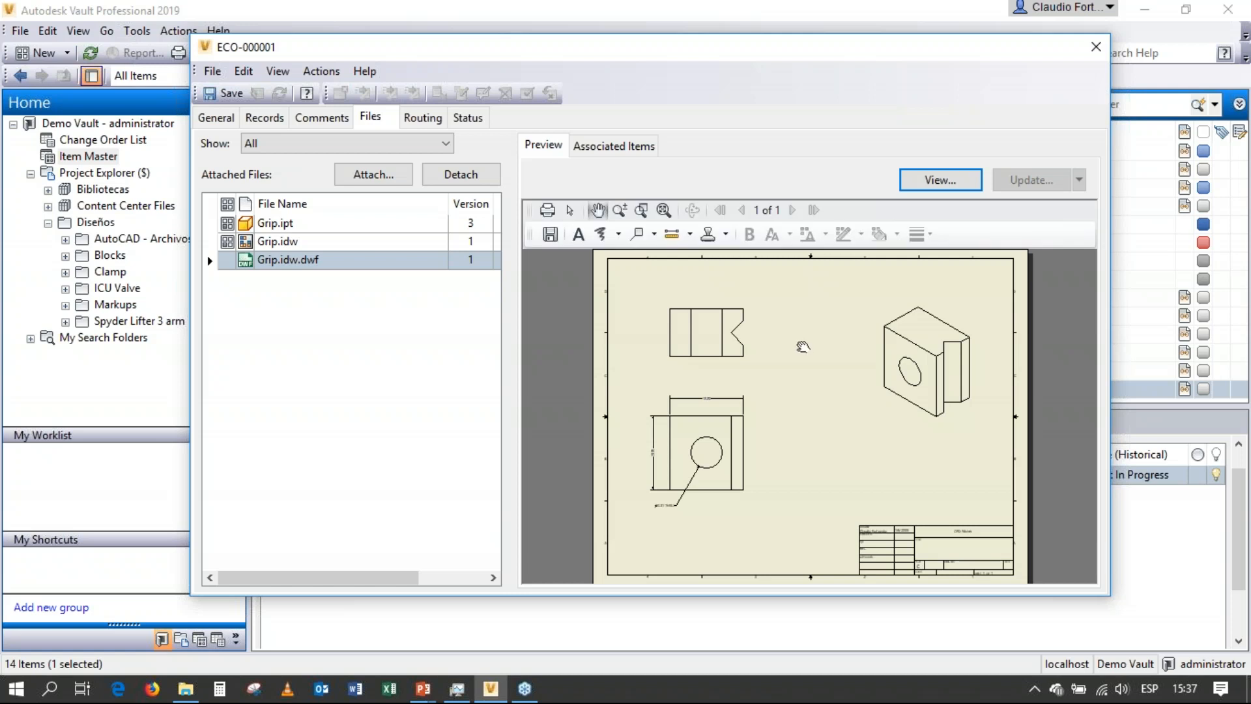
pyautogui.scroll(5, 740, 319)
pyautogui.moveTo(776, 354)
pyautogui.mouseDown()
pyautogui.moveTo(784, 404)
pyautogui.moveTo(779, 394)
pyautogui.mouseUp()
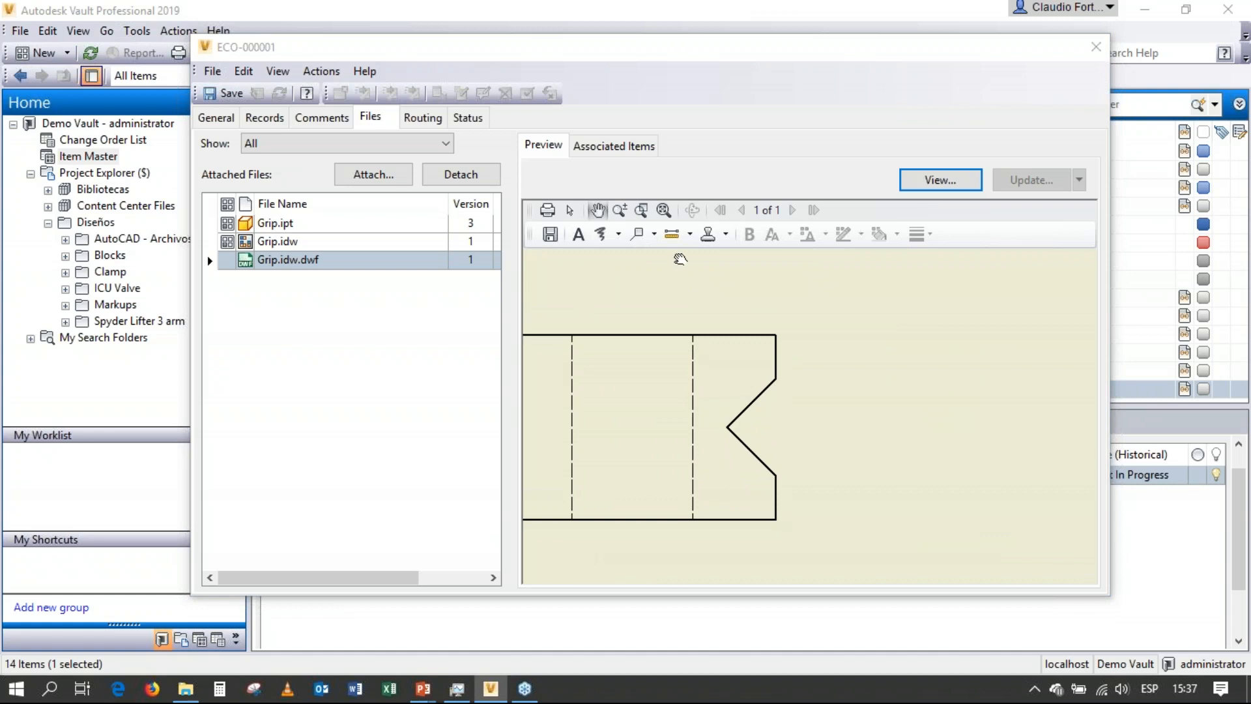
pyautogui.click(655, 235)
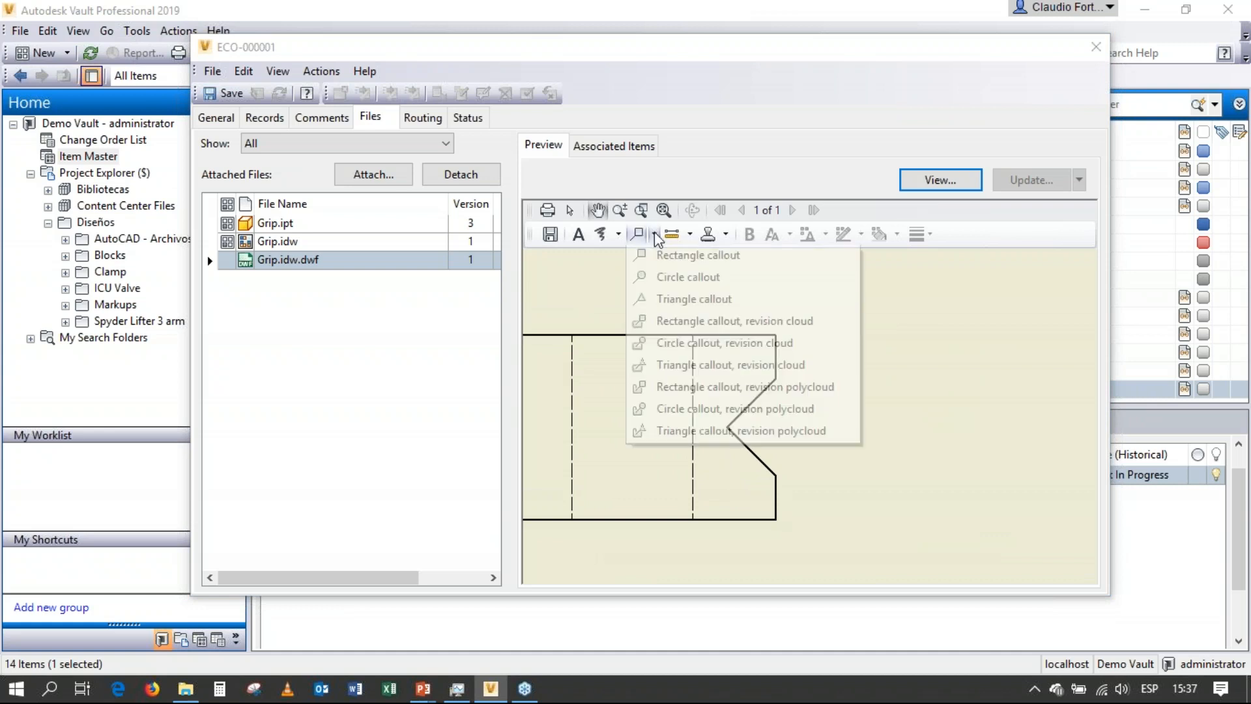
pyautogui.click(684, 322)
pyautogui.moveTo(710, 539)
pyautogui.mouseDown()
pyautogui.moveTo(829, 425)
pyautogui.moveTo(822, 311)
pyautogui.mouseUp()
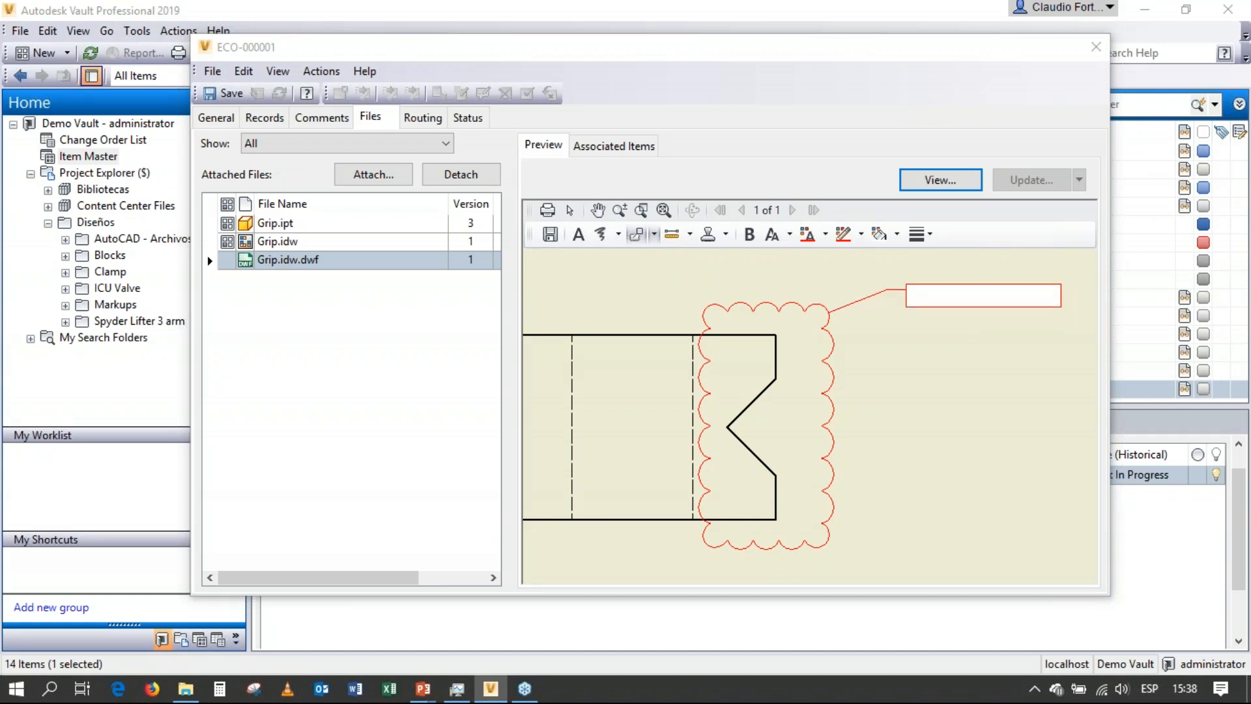
# Enter "Cambiar la profundidad a 3.2 mm" in the notch callout and widen its text box to fit one line.
pyautogui.click(904, 290)
pyautogui.write('Cambia')
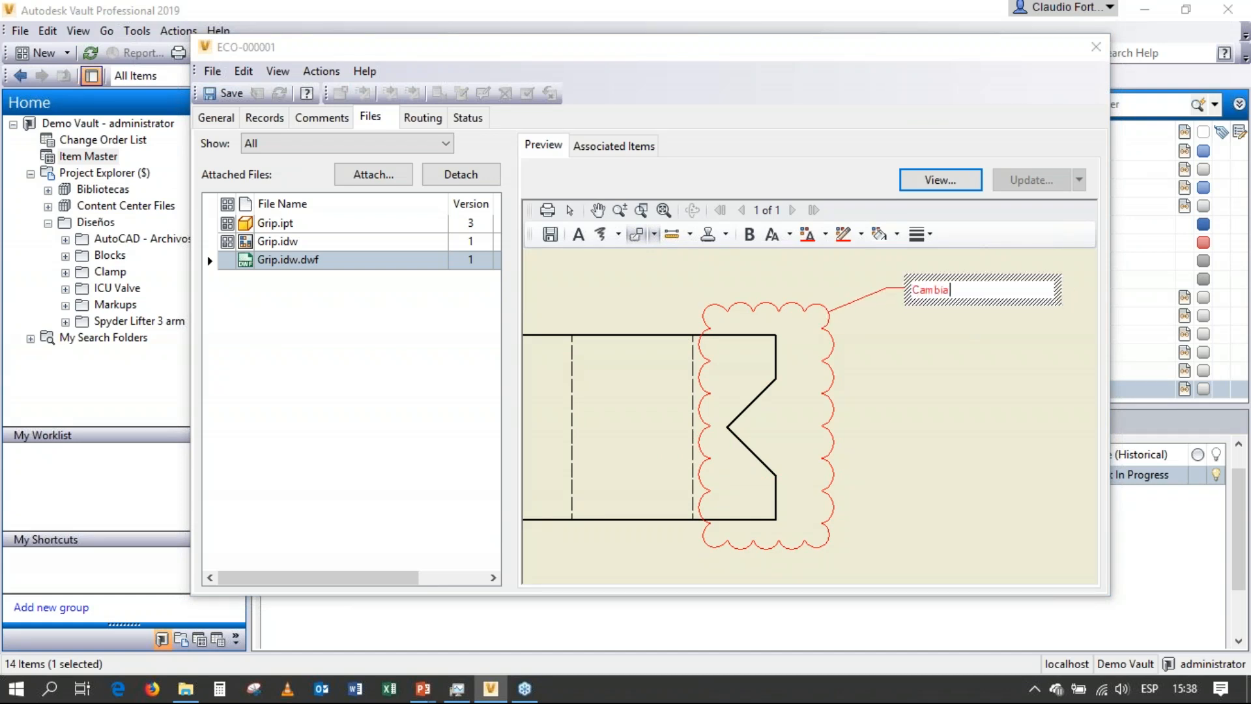
pyautogui.write('r la profundidad a 3.2 mm')
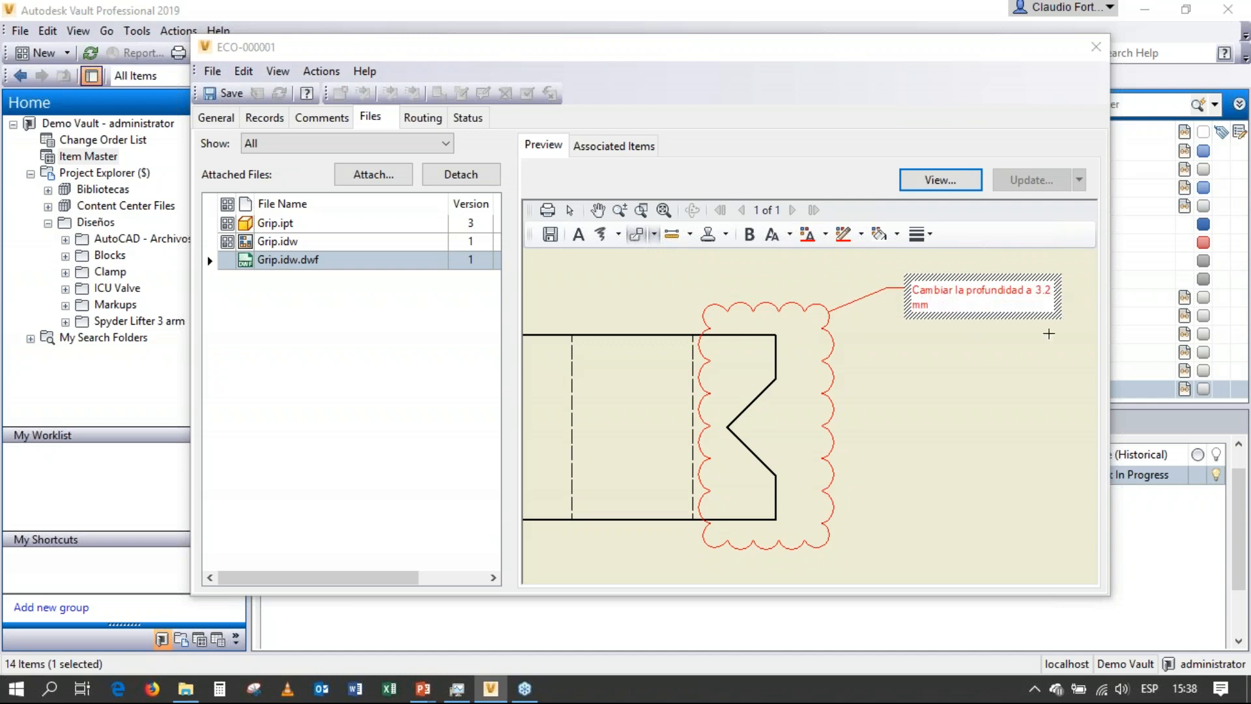
pyautogui.click(1063, 307)
pyautogui.moveTo(1071, 297); pyautogui.dragTo(1085, 297)
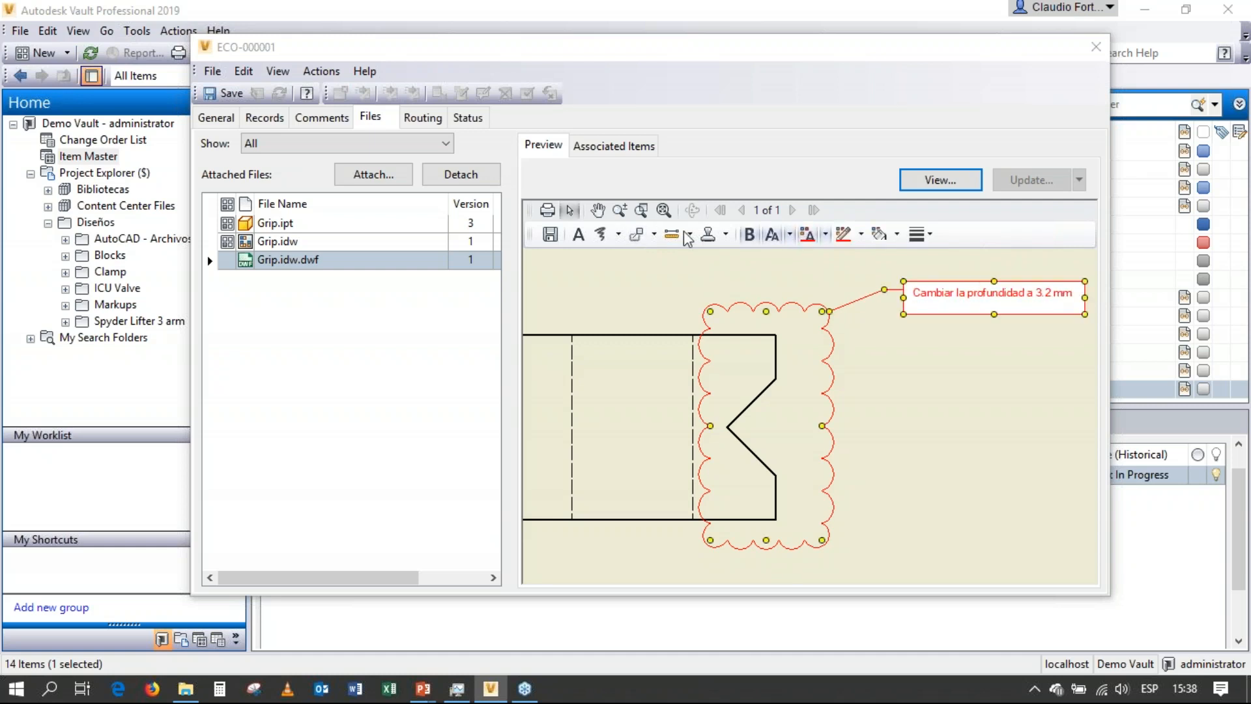
# Place a For Review stamp in the empty area between the drawing views and tilt it upward diagonally.
pyautogui.click(663, 210)
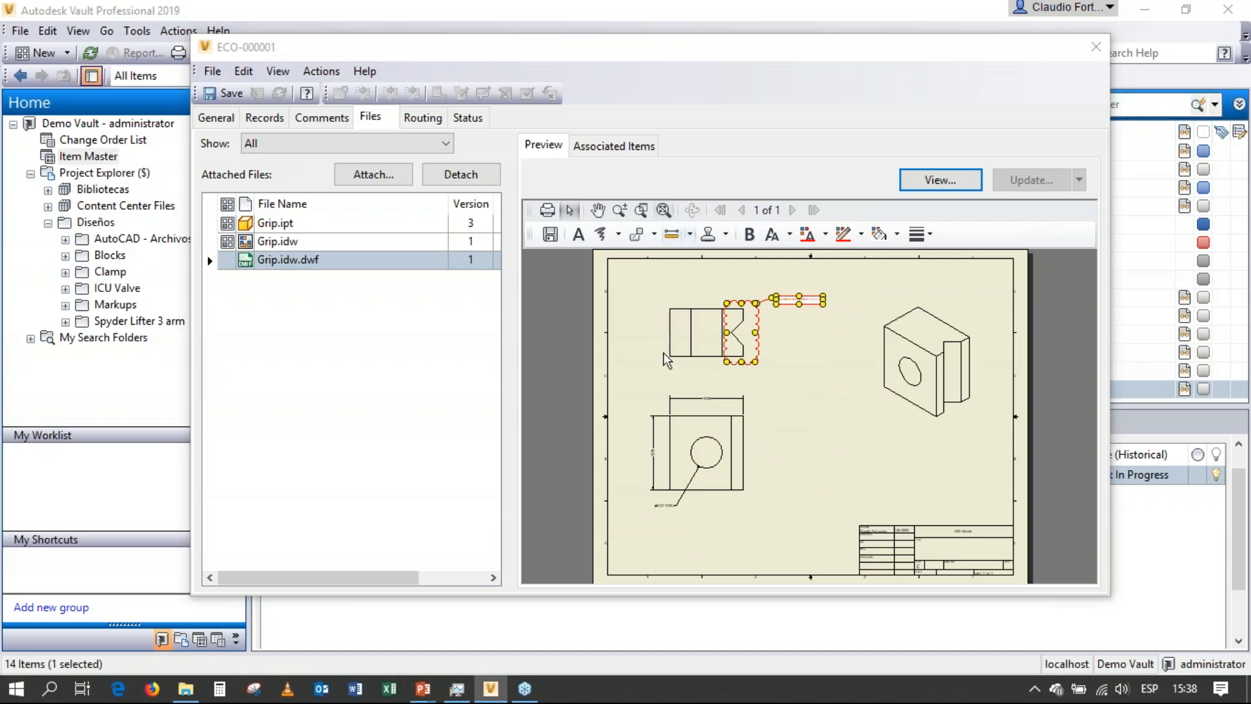
pyautogui.click(766, 420)
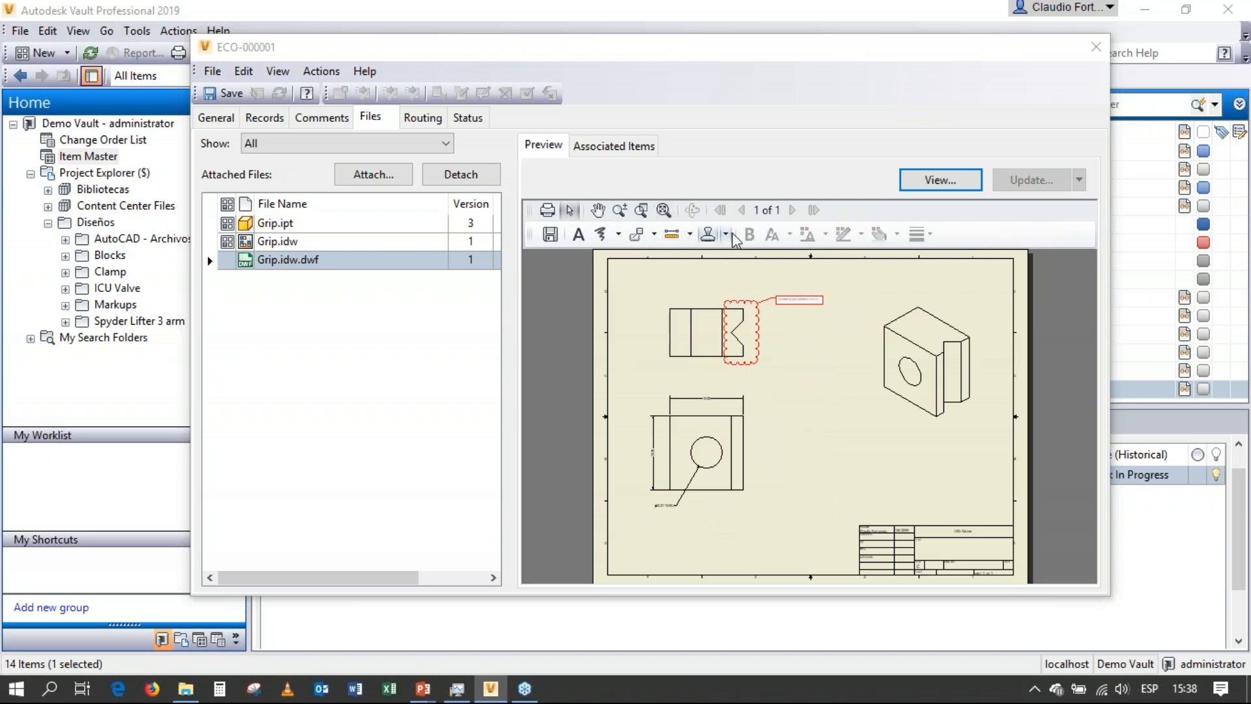
pyautogui.click(726, 235)
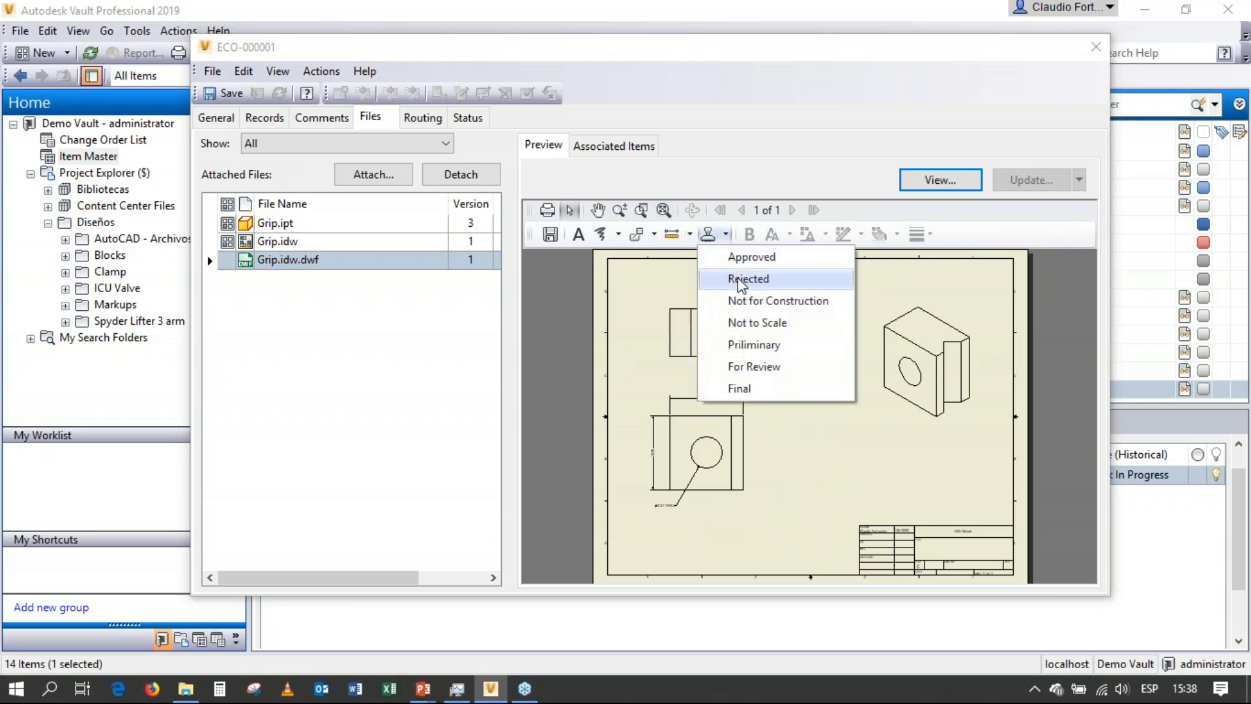
pyautogui.click(757, 370)
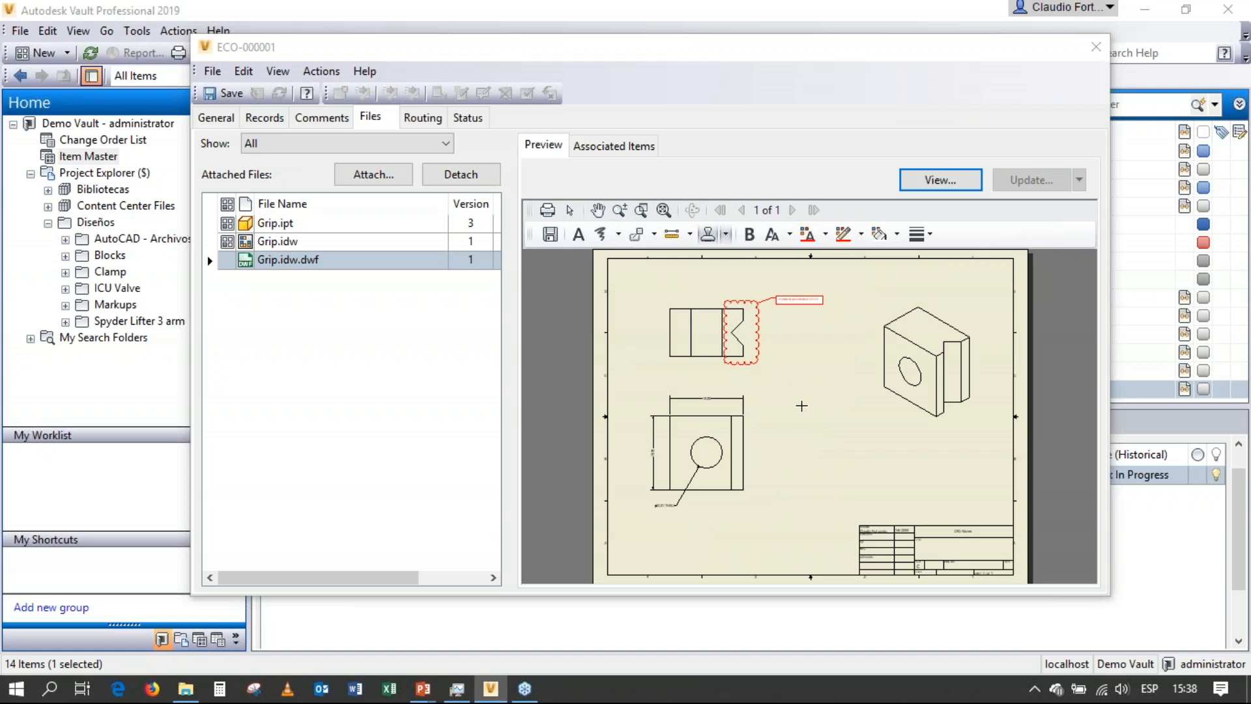
pyautogui.click(808, 398)
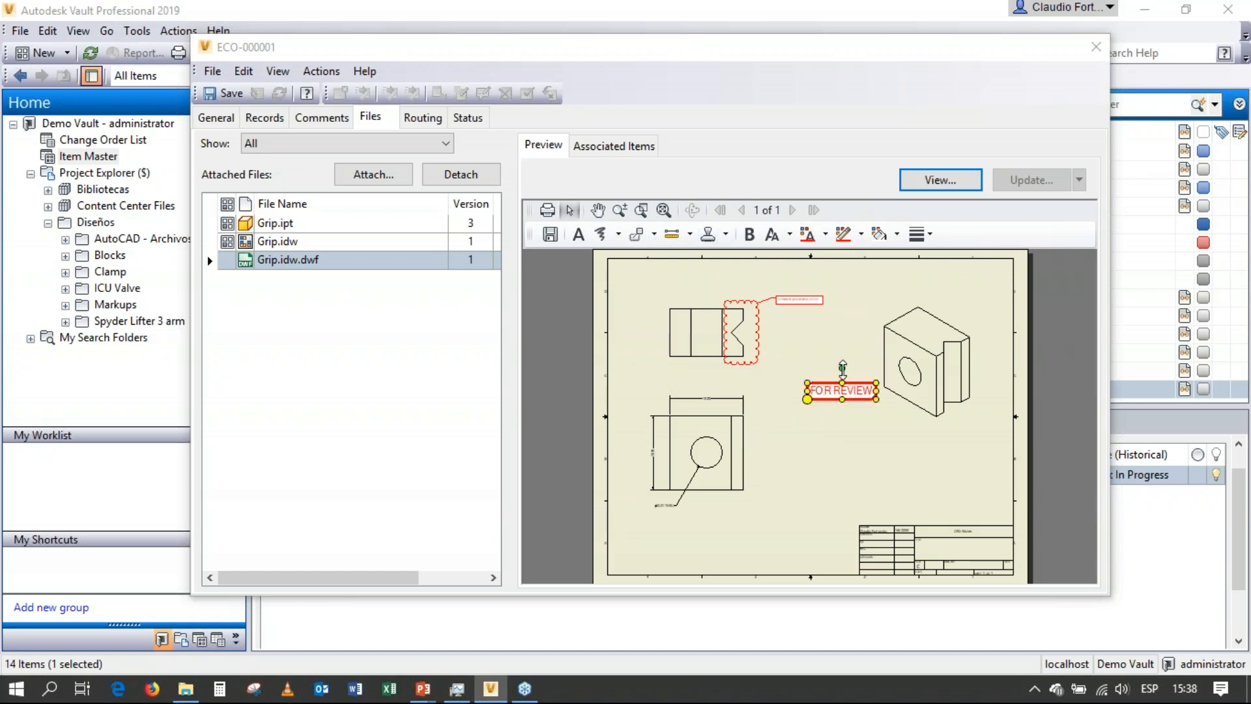
pyautogui.moveTo(842, 366); pyautogui.dragTo(830, 371)
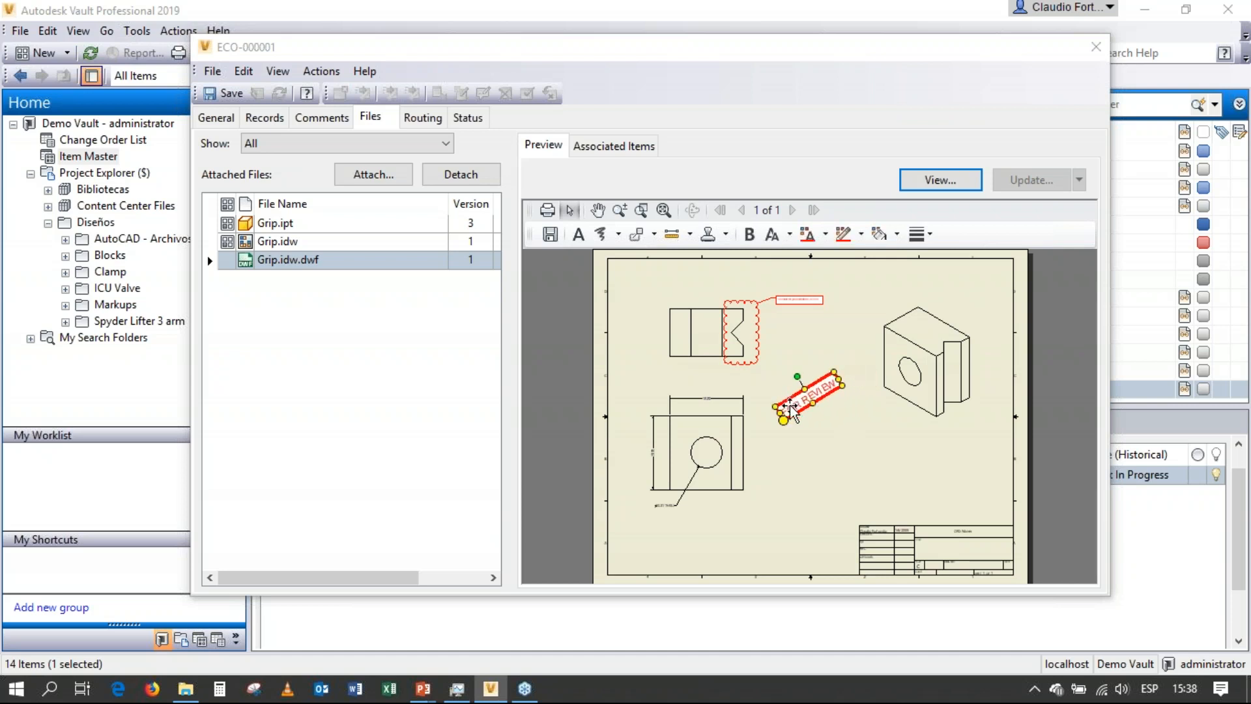
# Replace the stamp's text with "Para reivsión" and enlarge its font size.
pyautogui.doubleClick(789, 412)
pyautogui.moveTo(775, 394); pyautogui.dragTo(855, 398)
pyautogui.write('Para reivsión')
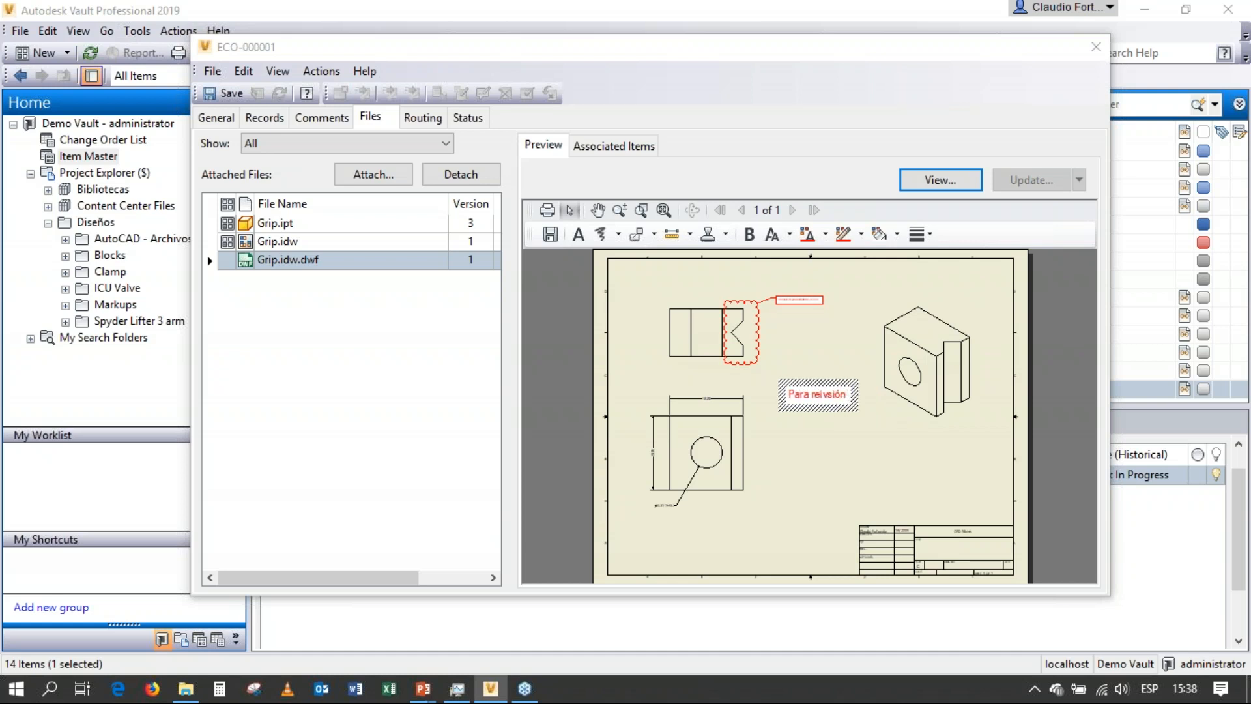
pyautogui.hotkey('shift', 'Left')
pyautogui.hotkey('shift', 'Left')
pyautogui.hotkey('shift', 'Left')
pyautogui.hotkey('shift', 'Left')
pyautogui.hotkey('shift', 'Left')
pyautogui.hotkey('shift', 'Left')
pyautogui.hotkey('shift', 'Left')
pyautogui.hotkey('shift', 'Left')
pyautogui.hotkey('shift', 'Left')
pyautogui.hotkey('shift', 'Left')
pyautogui.hotkey('shift', 'Left')
pyautogui.hotkey('shift', 'Left')
pyautogui.hotkey('shift', 'Left')
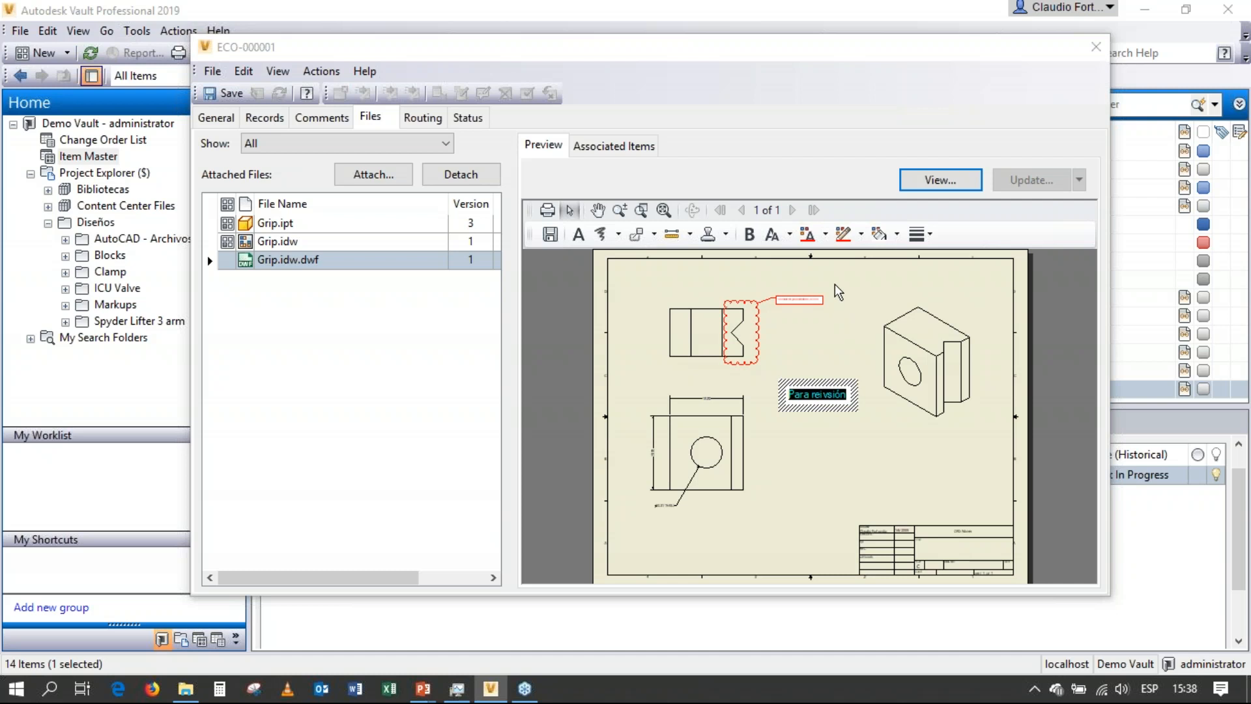
pyautogui.click(788, 234)
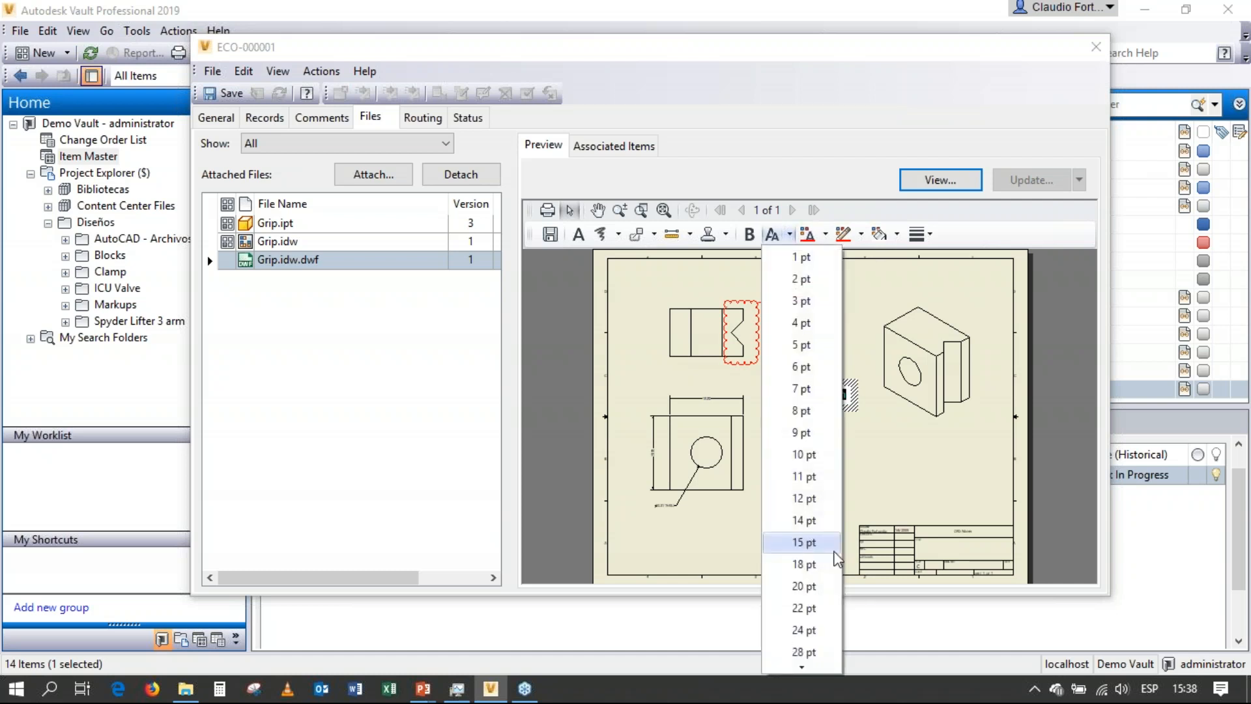
pyautogui.click(821, 411)
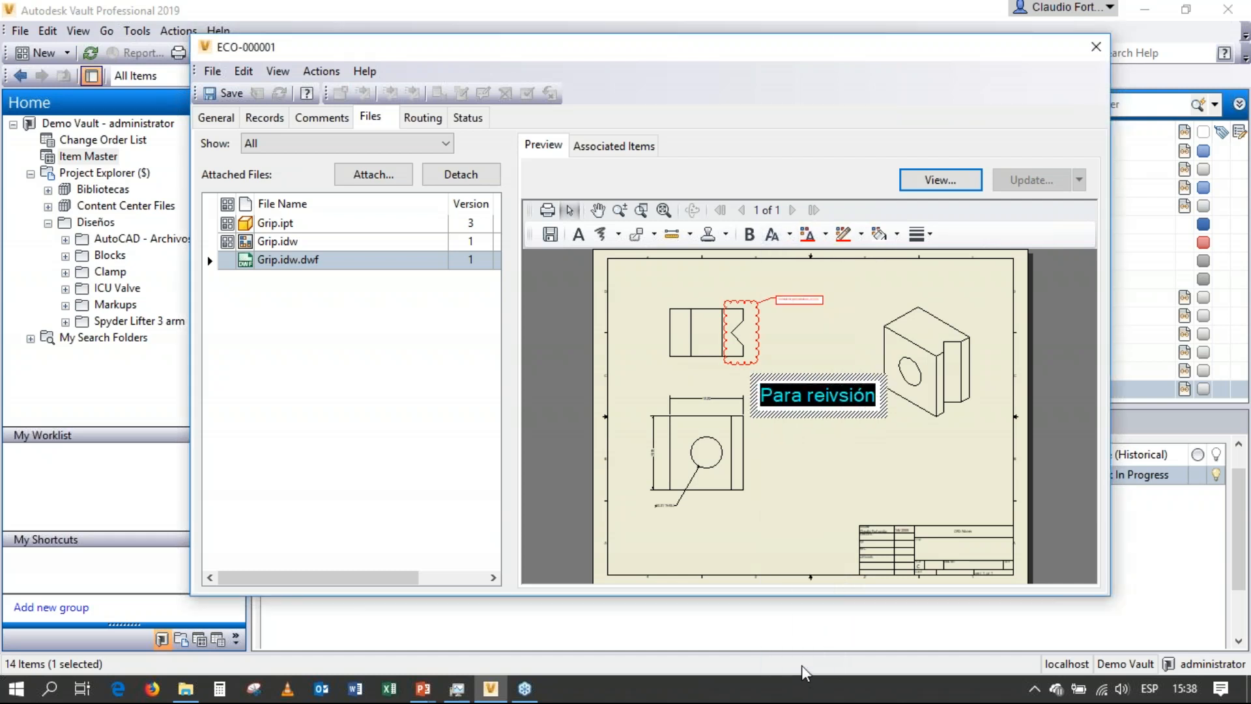
pyautogui.click(816, 450)
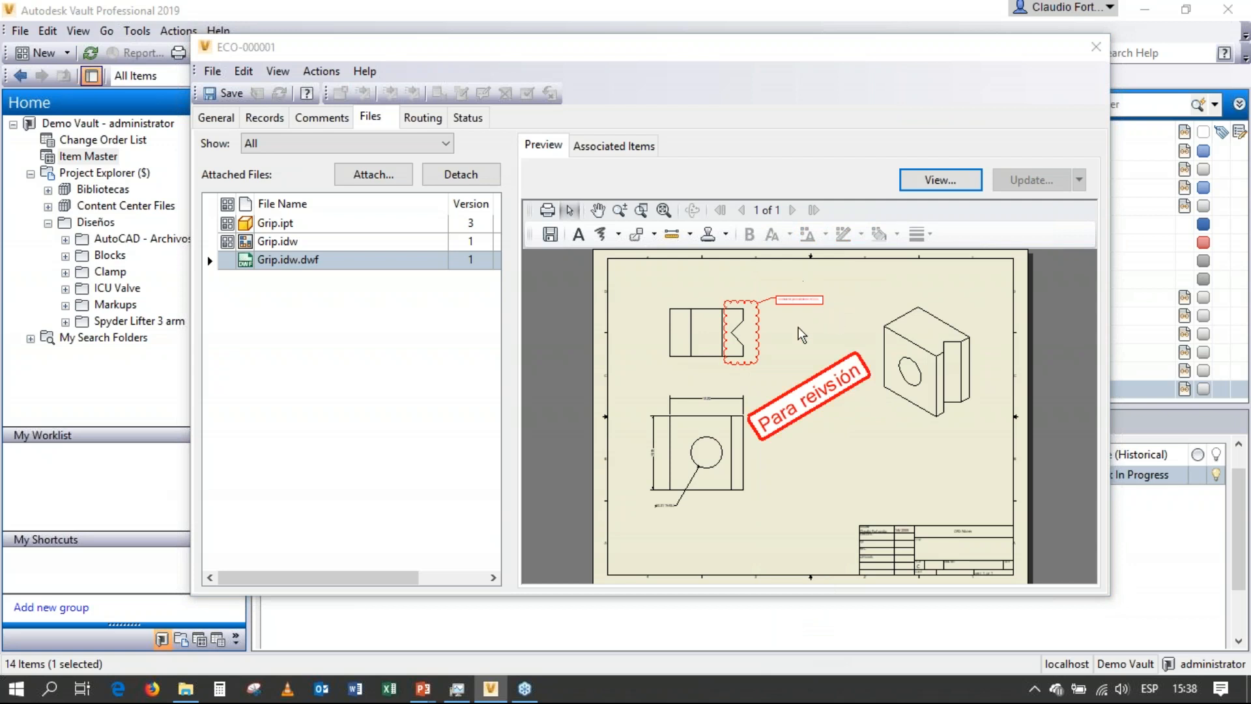
# Save the markups as a DWF in the Markups folder under the suggested name, with the comment title "Indicaciones de los cambios".
pyautogui.click(551, 235)
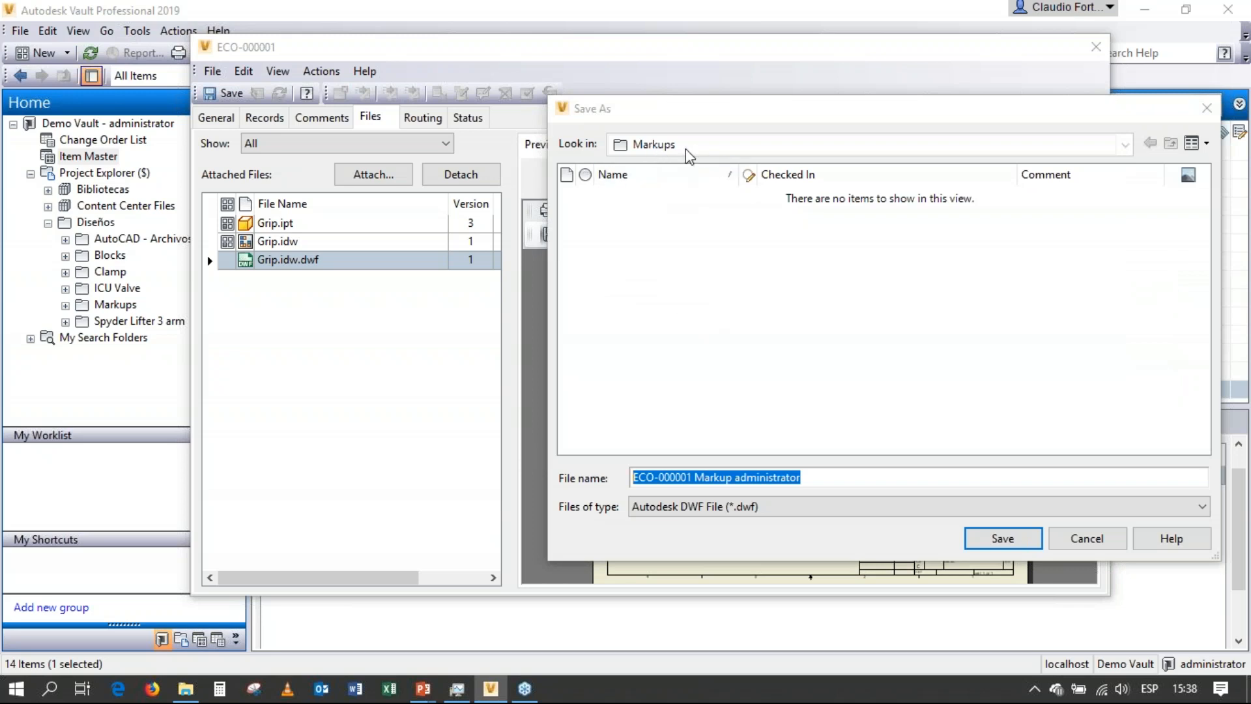
pyautogui.click(1020, 539)
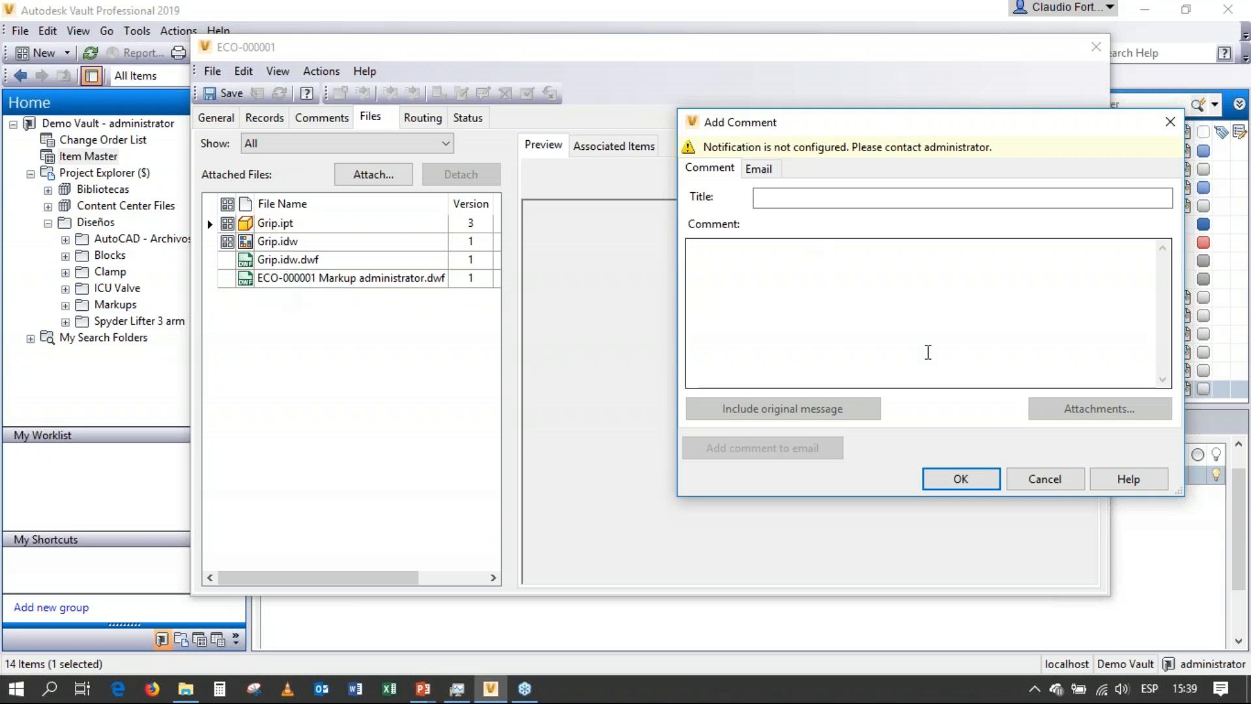
pyautogui.click(961, 479)
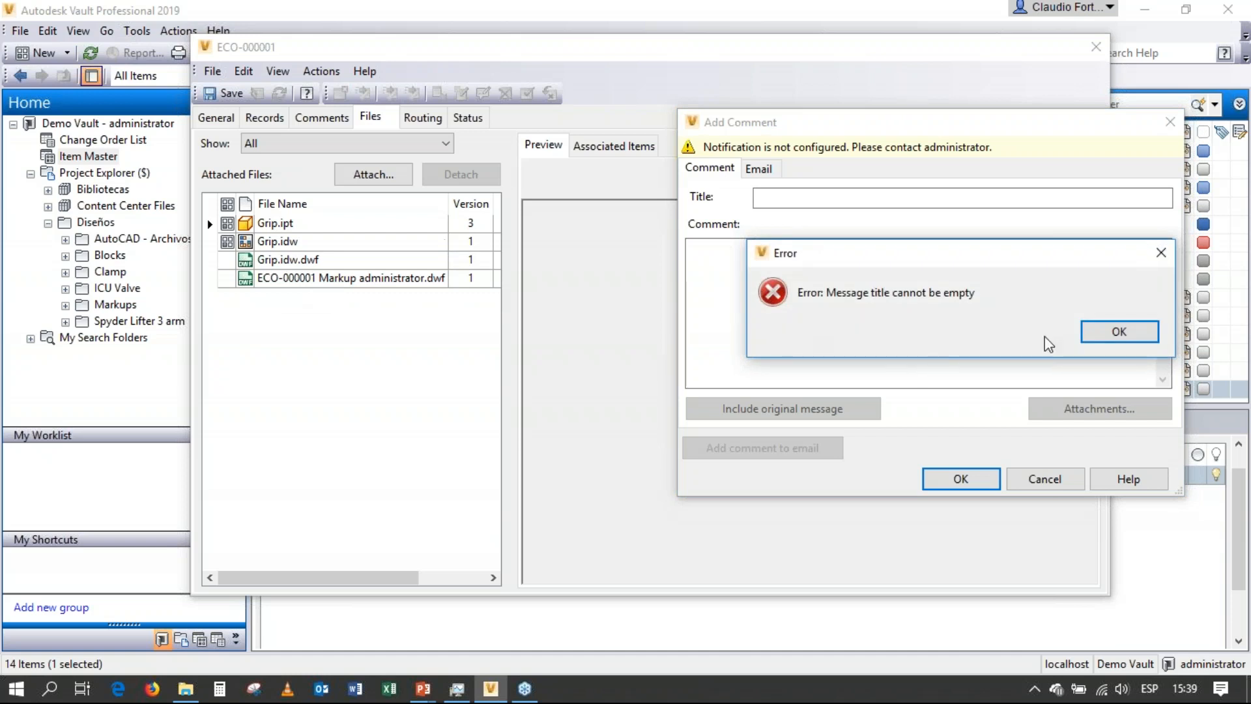
pyautogui.click(1101, 329)
pyautogui.click(811, 202)
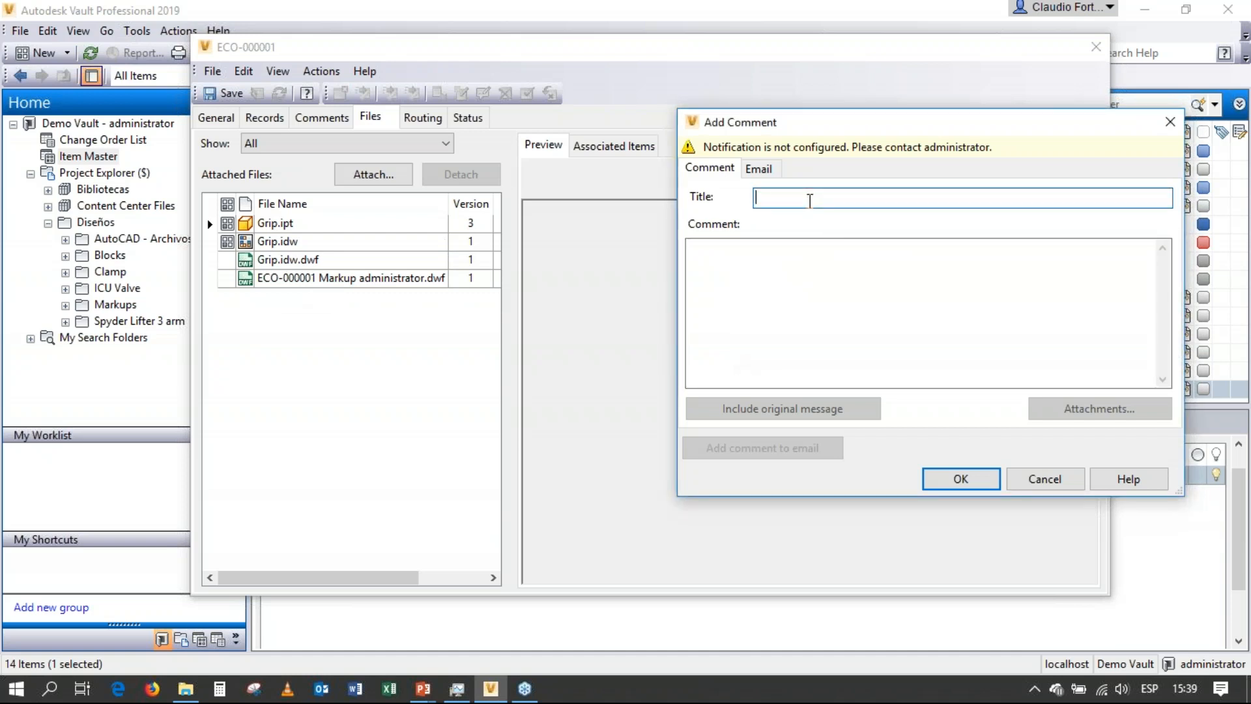
pyautogui.write('Indicaciones de los cambios')
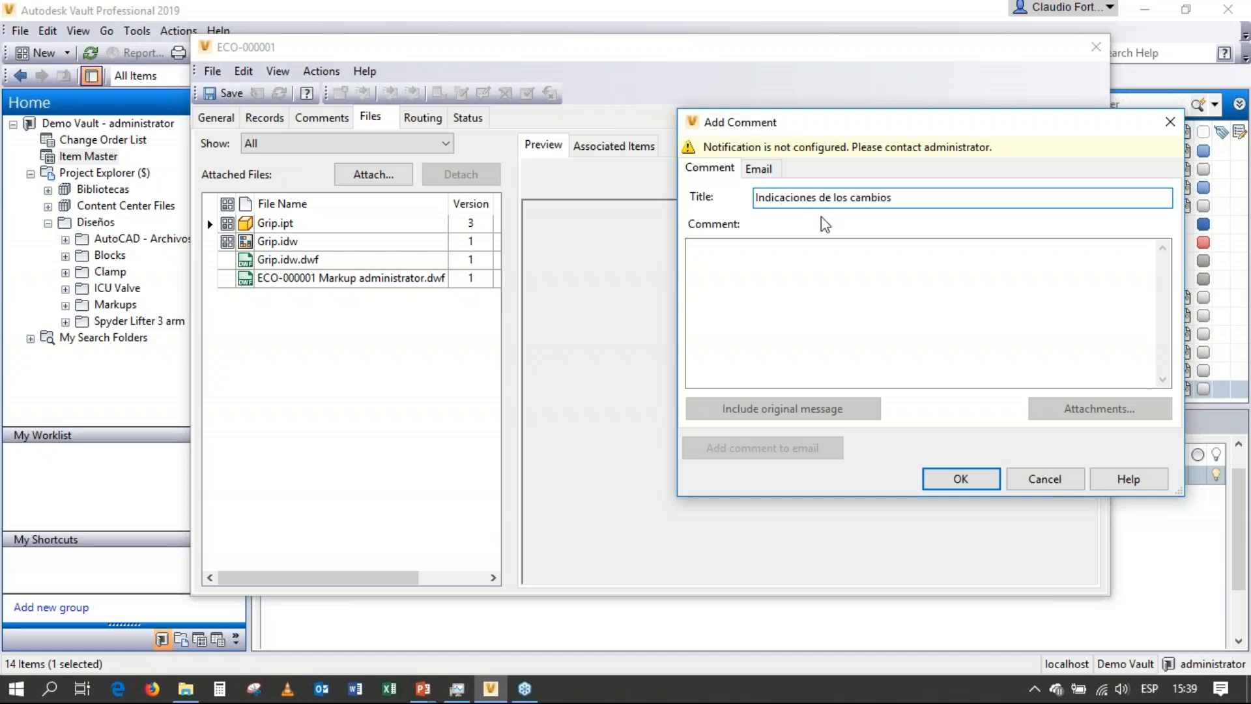
pyautogui.click(818, 261)
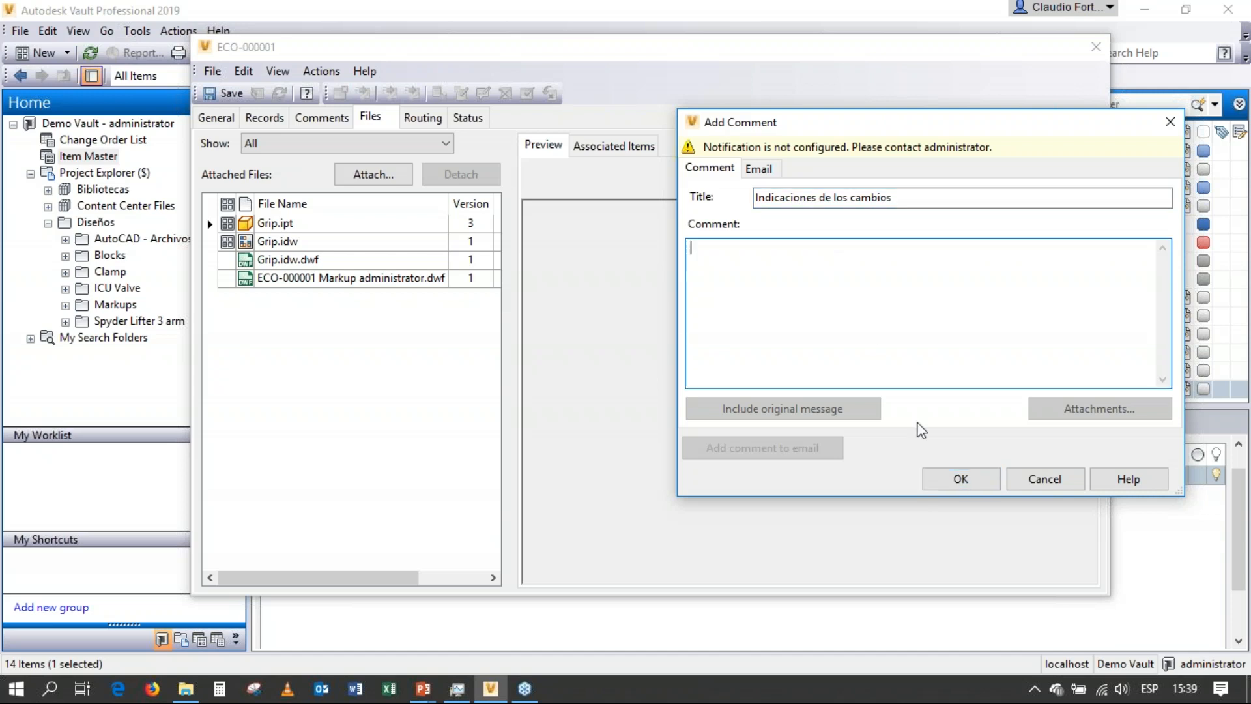
pyautogui.click(959, 477)
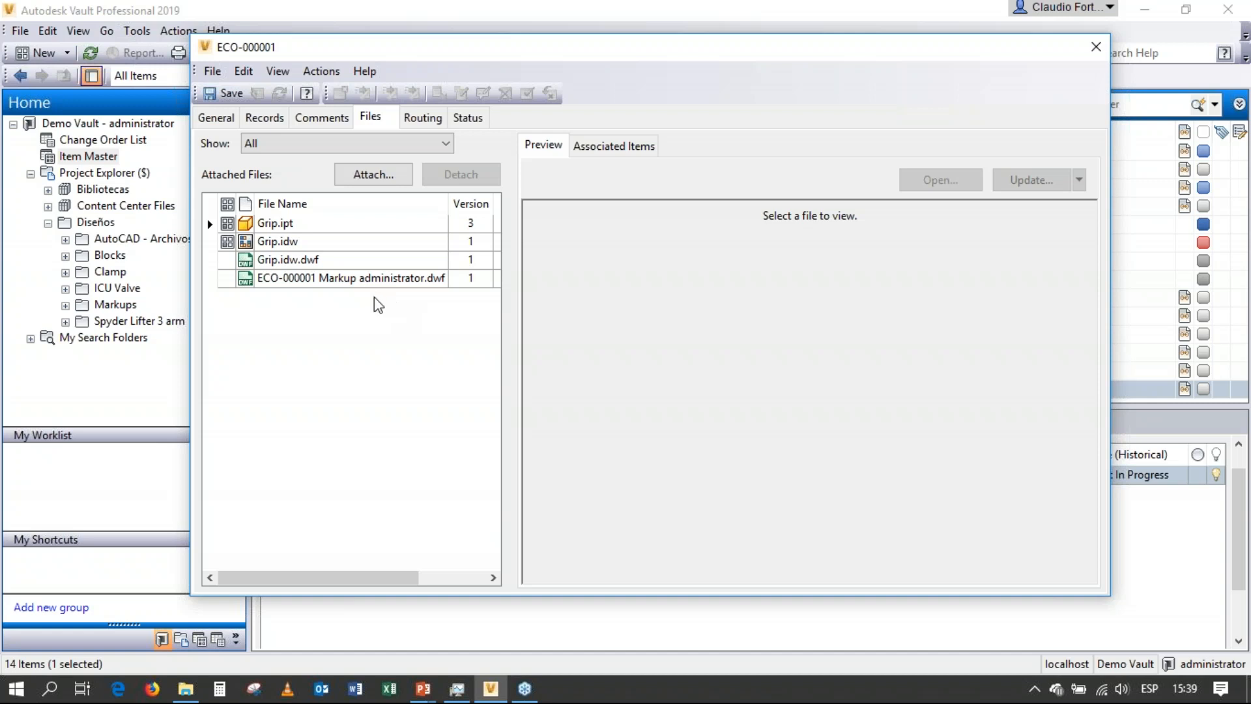
# Examine the change order's routing participants with their full roles, and its status workflow diagram.
pyautogui.click(423, 119)
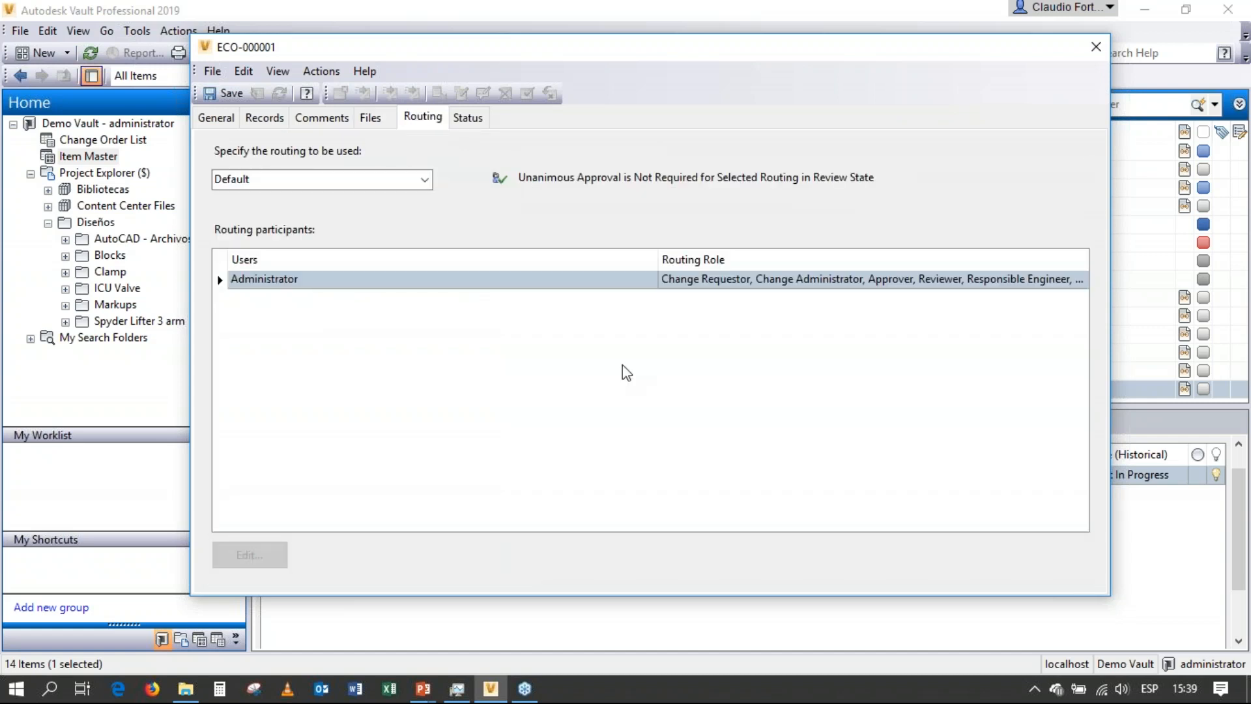
pyautogui.moveTo(658, 259); pyautogui.dragTo(459, 256)
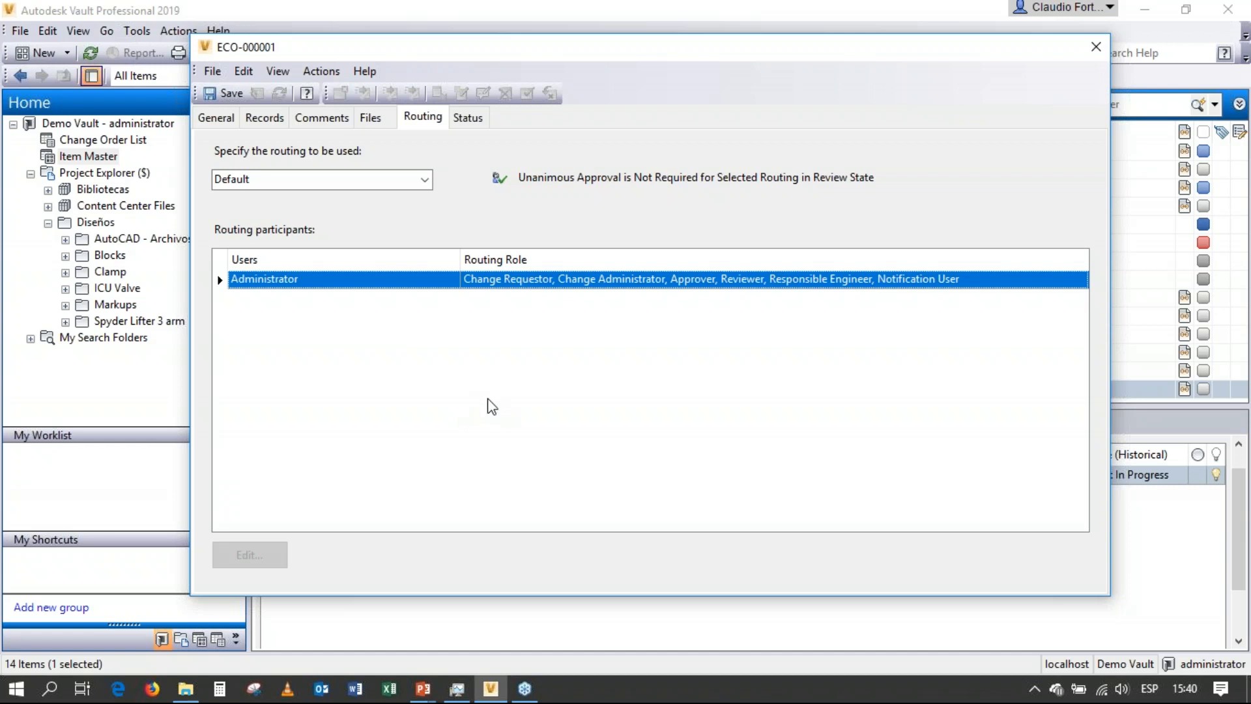
pyautogui.click(457, 124)
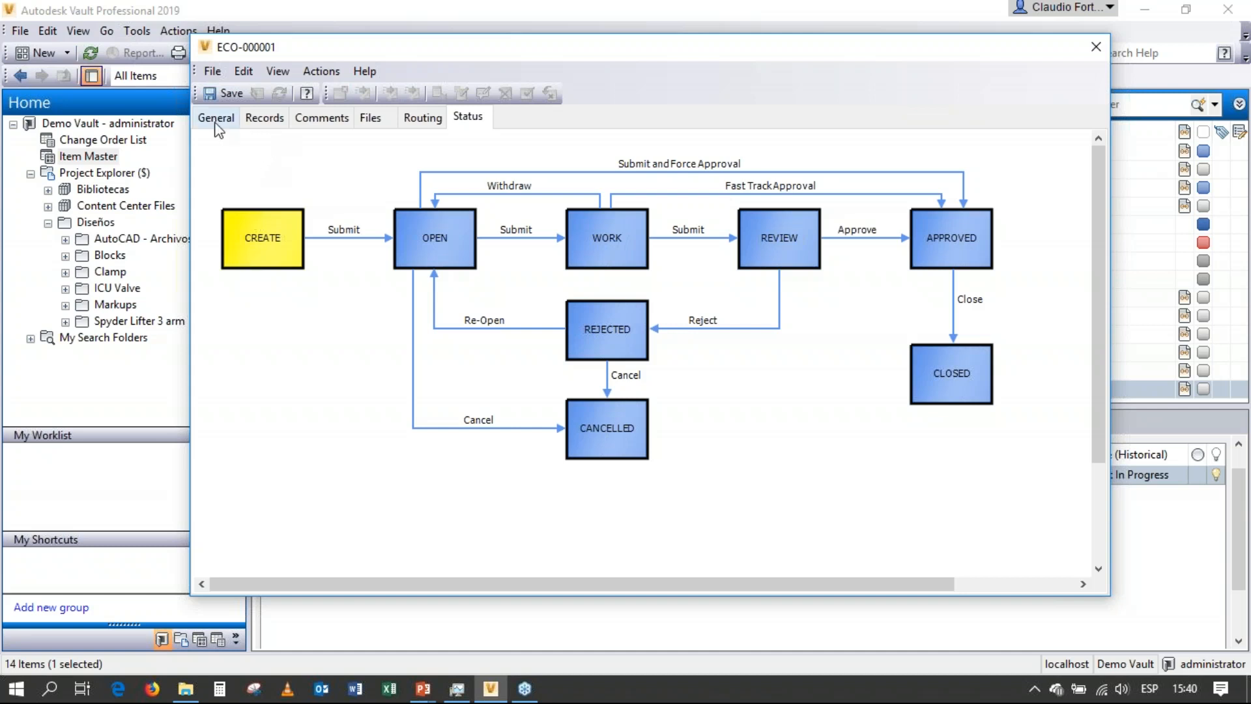
# Save and close the change order, and display it in the Change Order List.
pyautogui.click(227, 93)
pyautogui.click(330, 238)
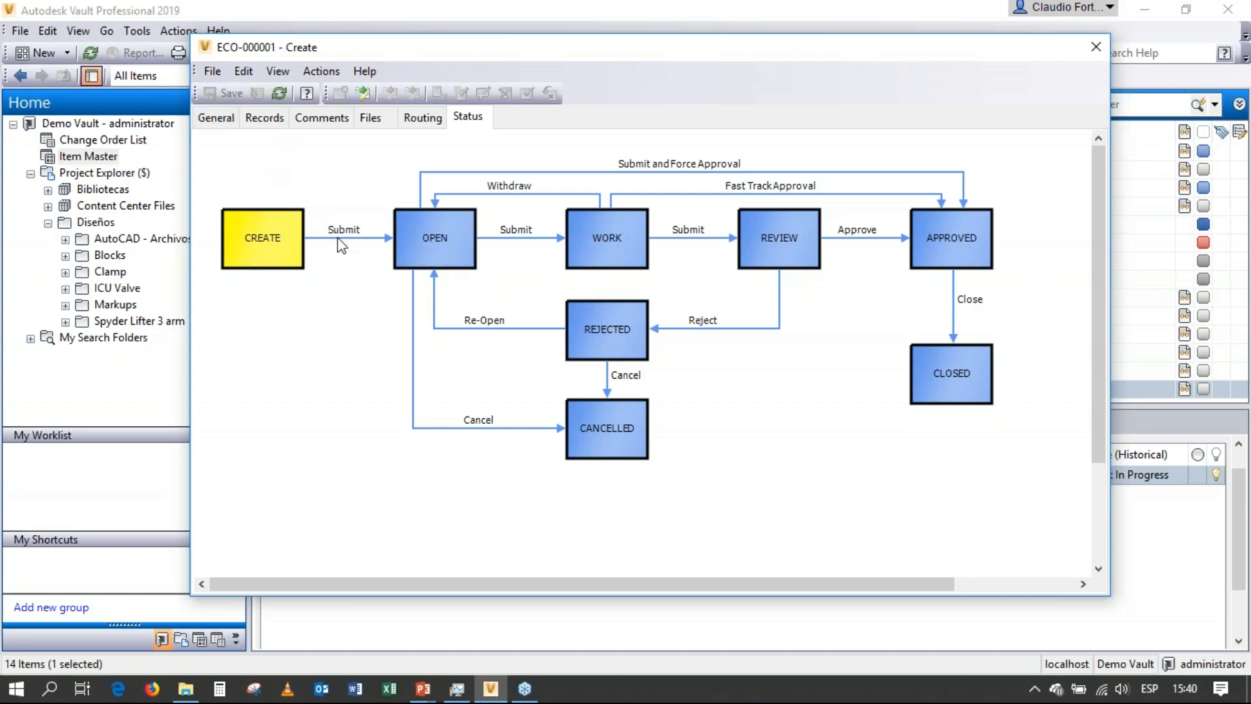
pyautogui.click(1096, 46)
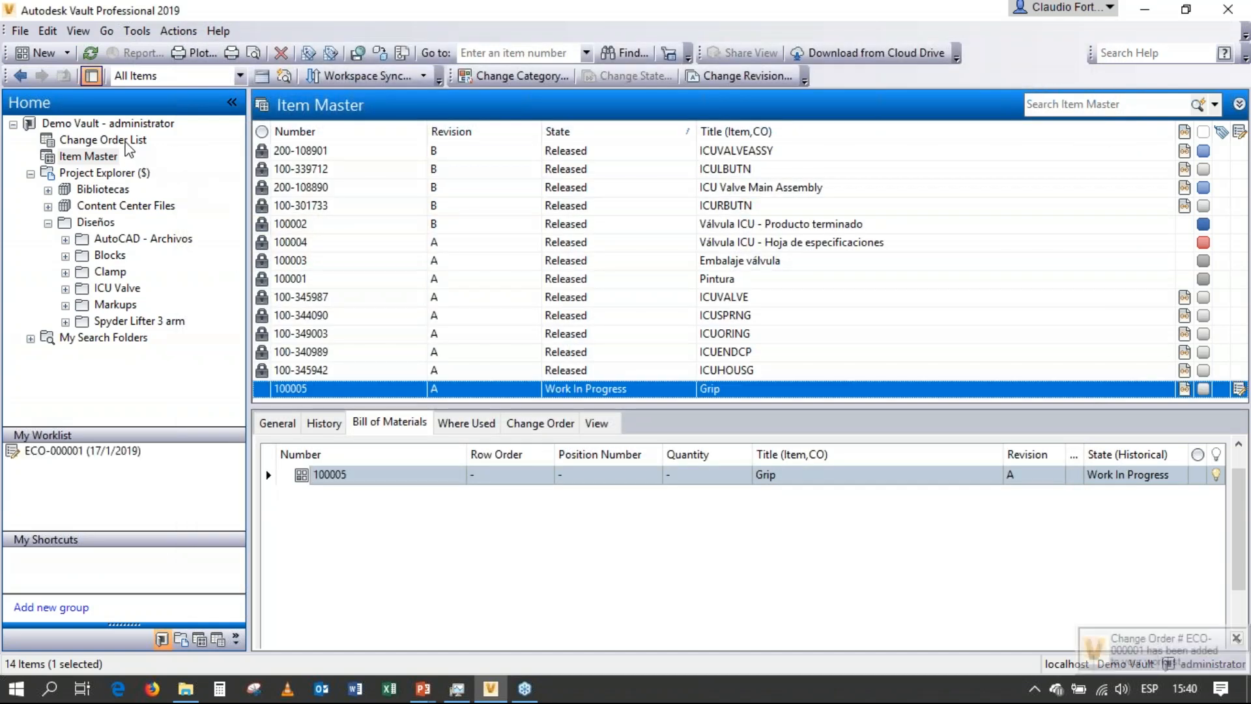
pyautogui.click(124, 141)
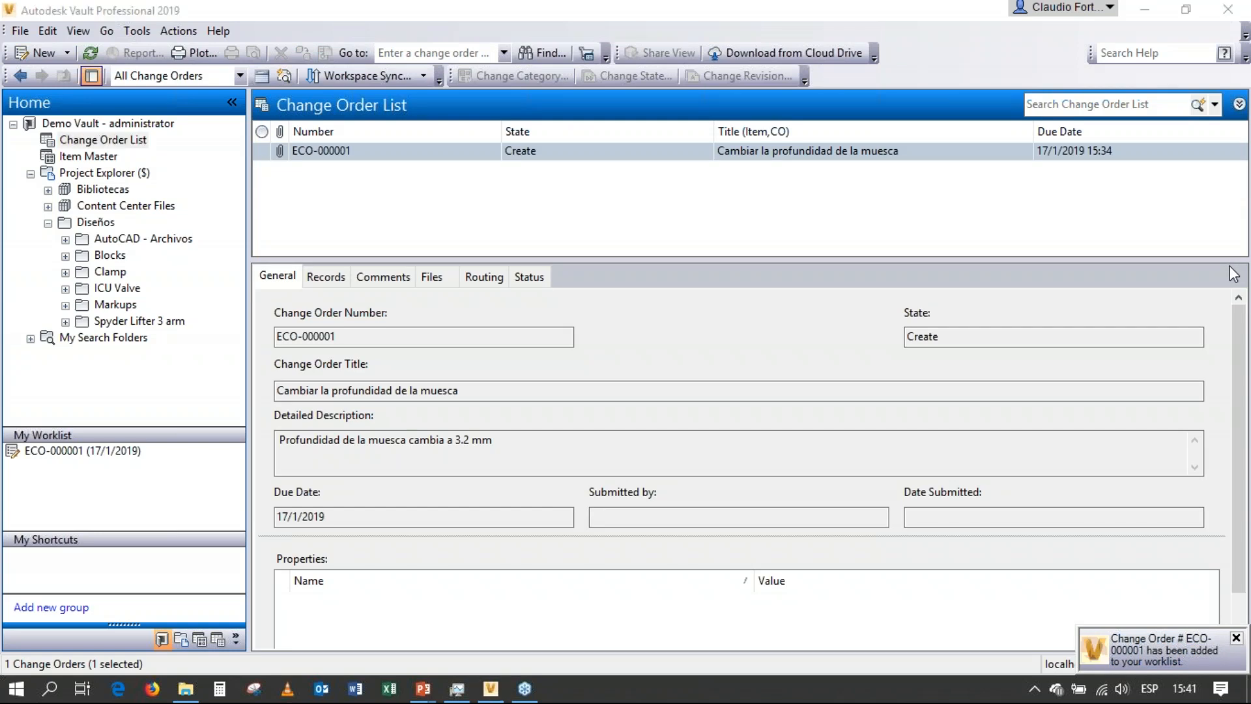
pyautogui.moveTo(156, 429)
pyautogui.mouseDown()
pyautogui.moveTo(26, 435)
pyautogui.moveTo(8, 469)
pyautogui.moveTo(136, 493)
pyautogui.moveTo(154, 435)
pyautogui.mouseUp()
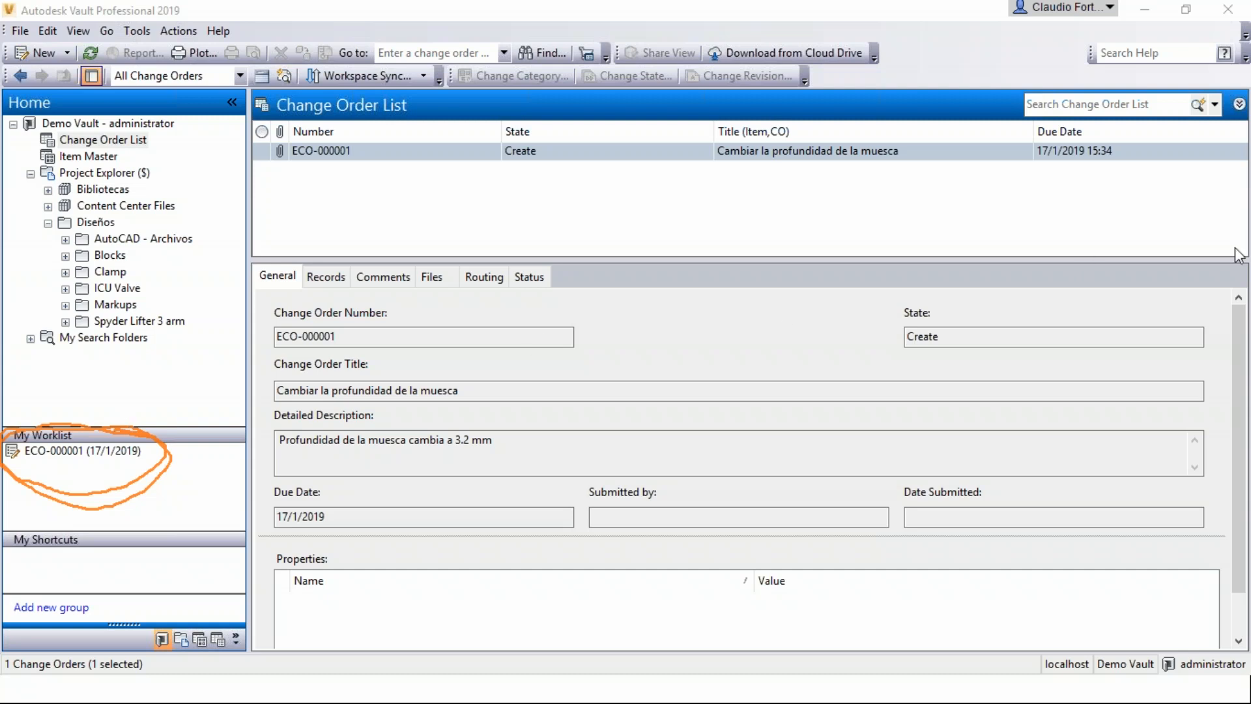
pyautogui.click(1148, 404)
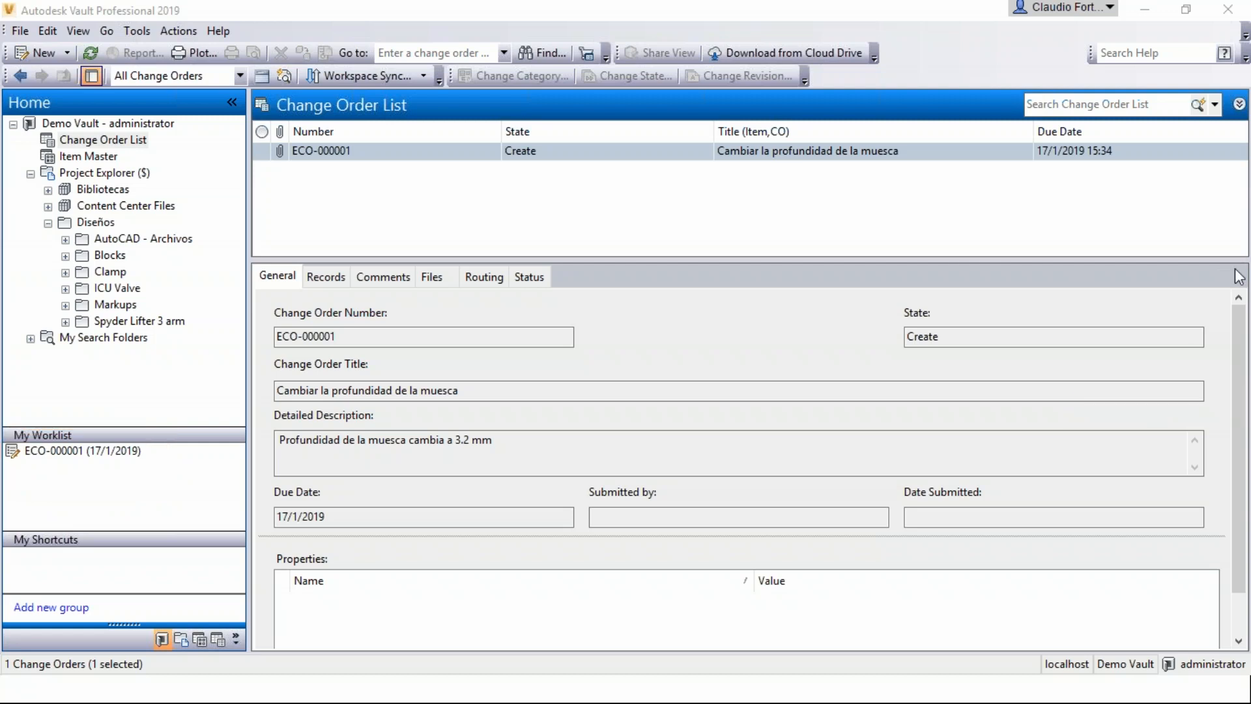
# Submit the notch depth change order to the Open state, keeping the default comment title and leaving the comment text empty.
pyautogui.click(359, 152)
pyautogui.rightClick(362, 152)
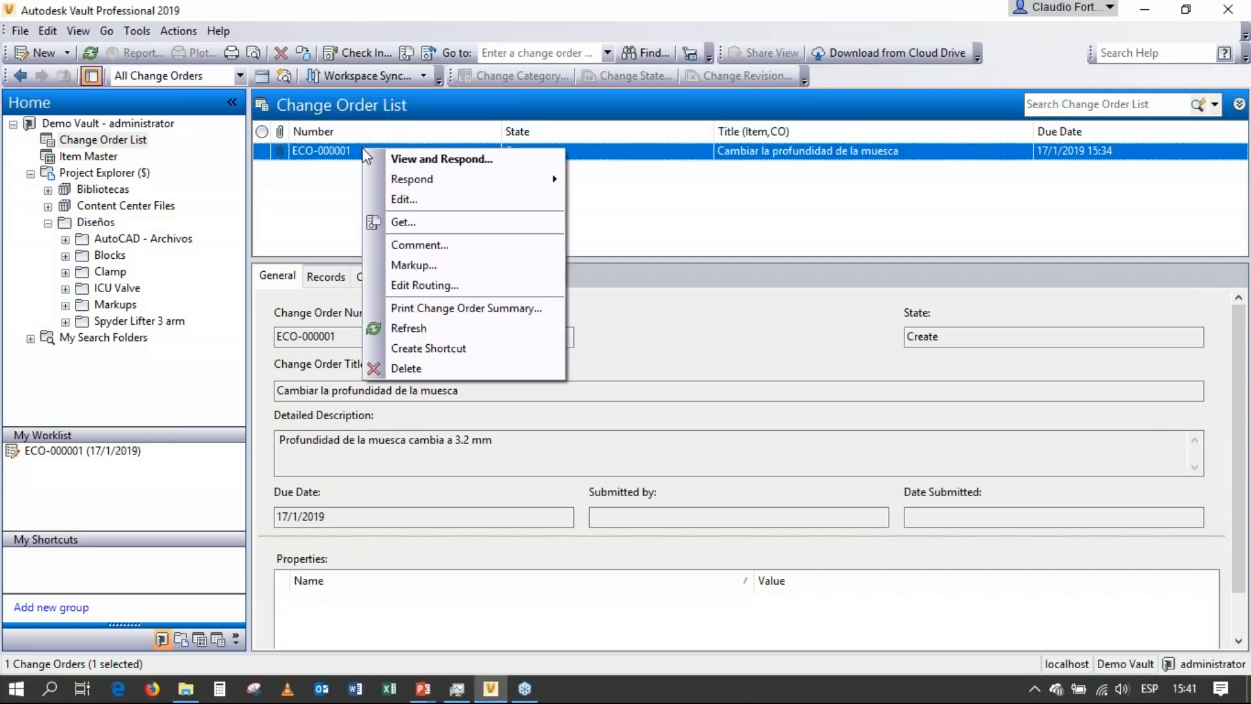
pyautogui.moveTo(409, 189)
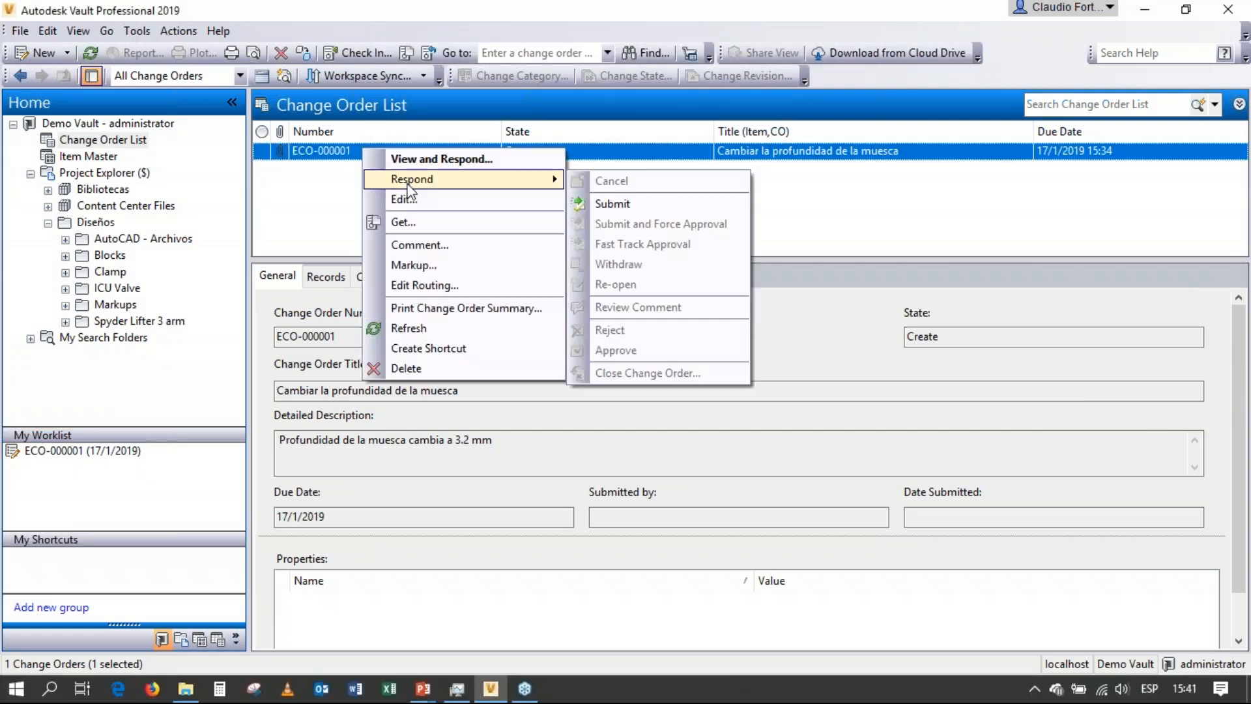
pyautogui.click(652, 207)
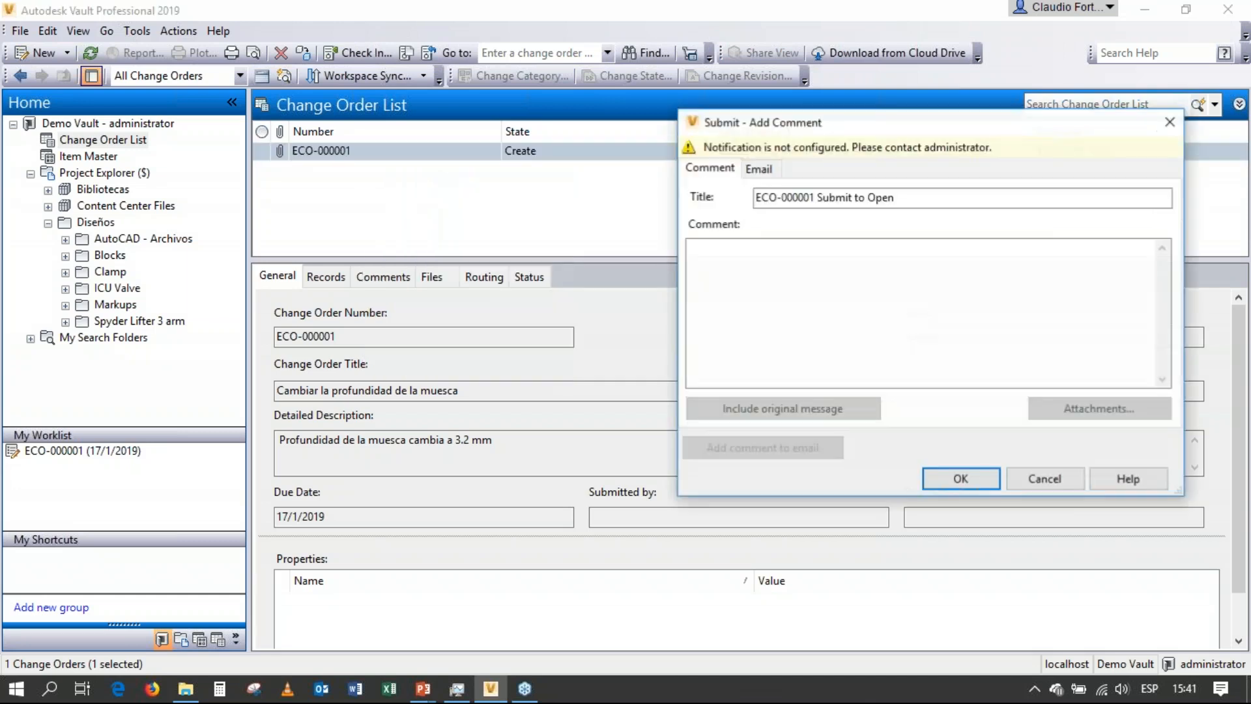
pyautogui.moveTo(863, 130); pyautogui.dragTo(688, 147)
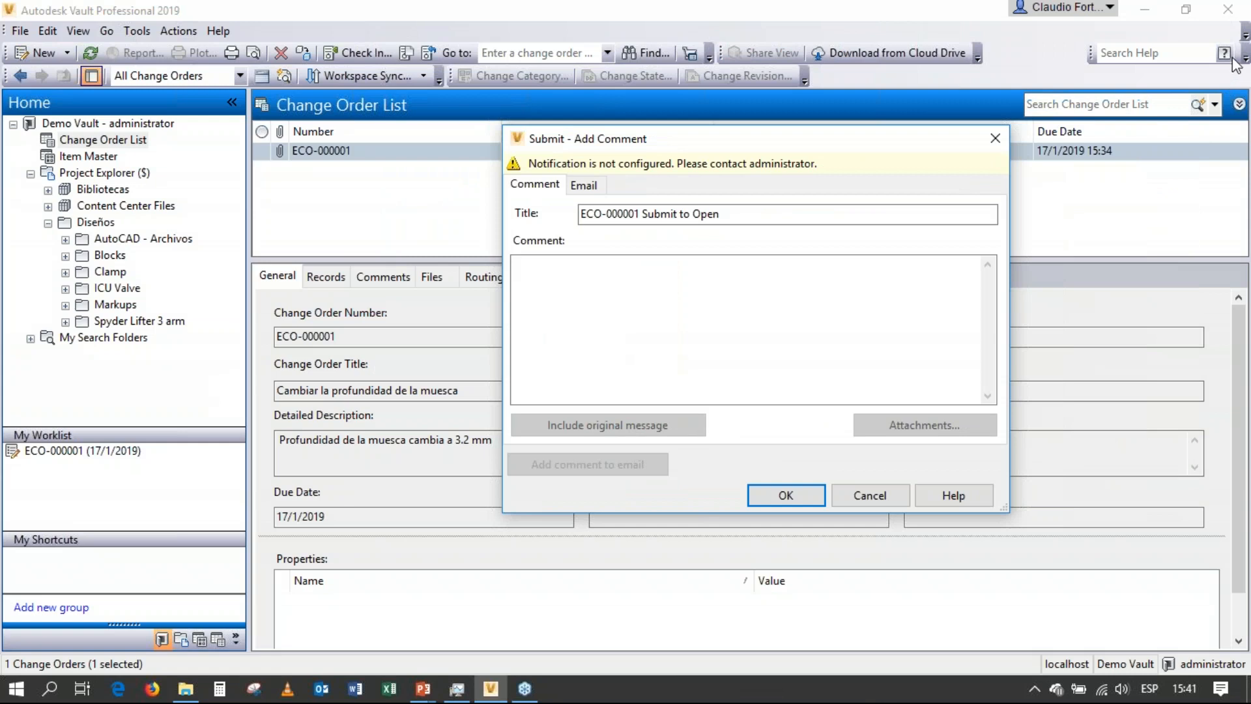
pyautogui.click(1232, 57)
pyautogui.moveTo(703, 140); pyautogui.dragTo(618, 128)
pyautogui.click(498, 172)
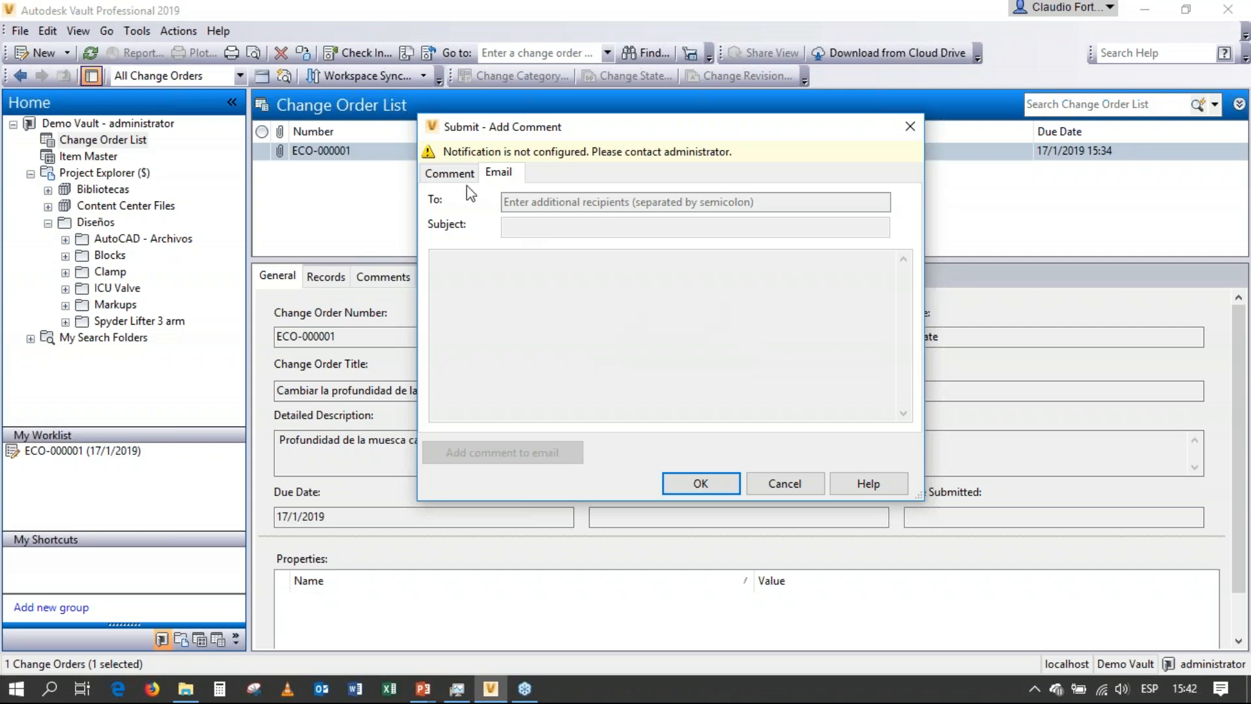
pyautogui.click(453, 174)
pyautogui.click(513, 294)
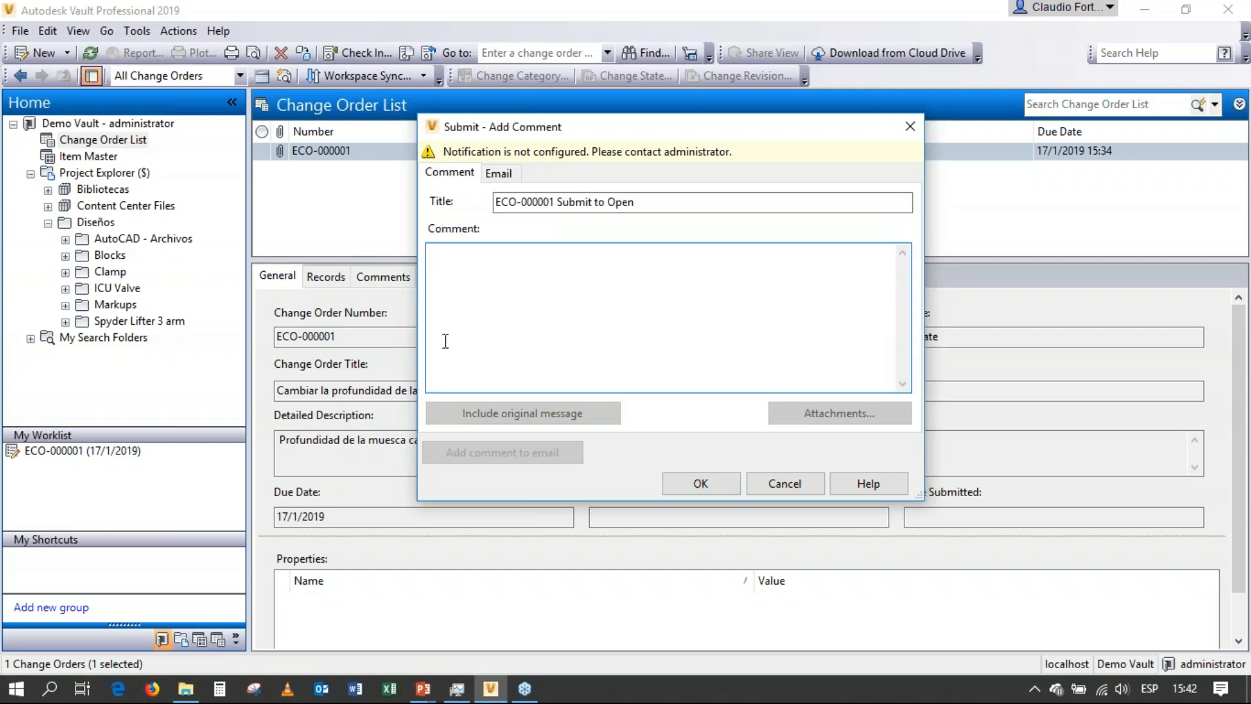
pyautogui.click(700, 482)
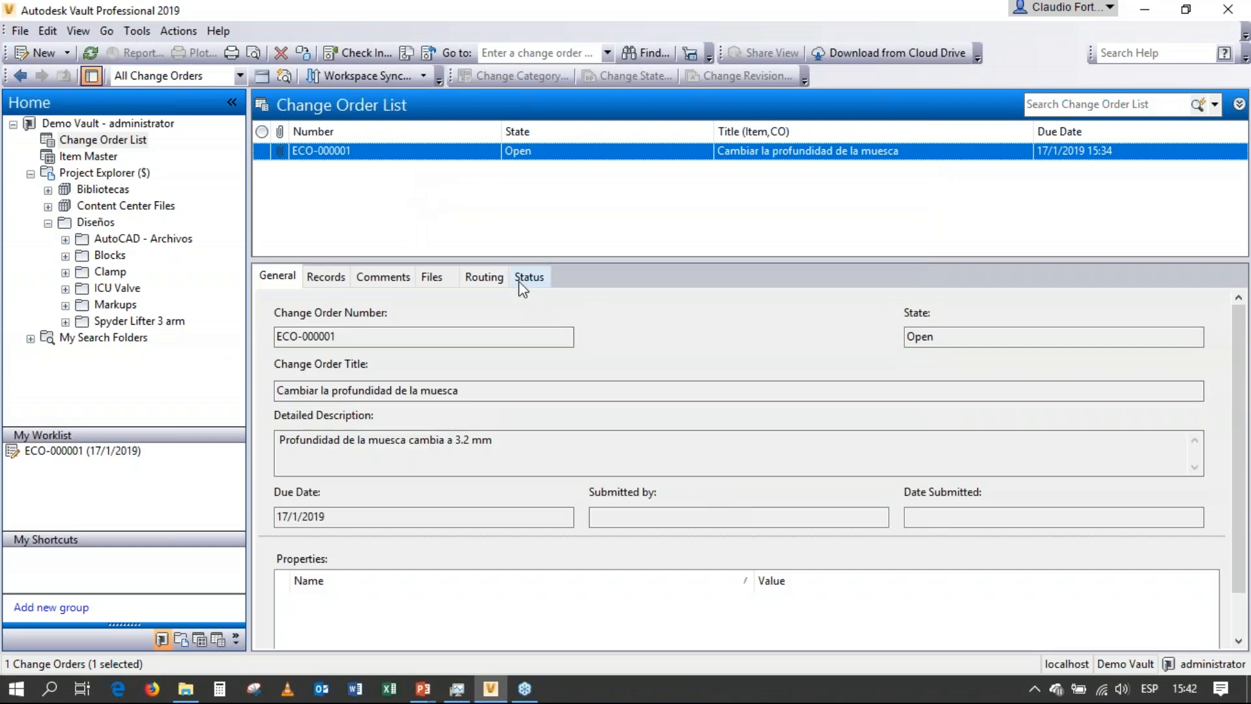
# Examine the current state of the change order in its status workflow diagram.
pyautogui.click(520, 278)
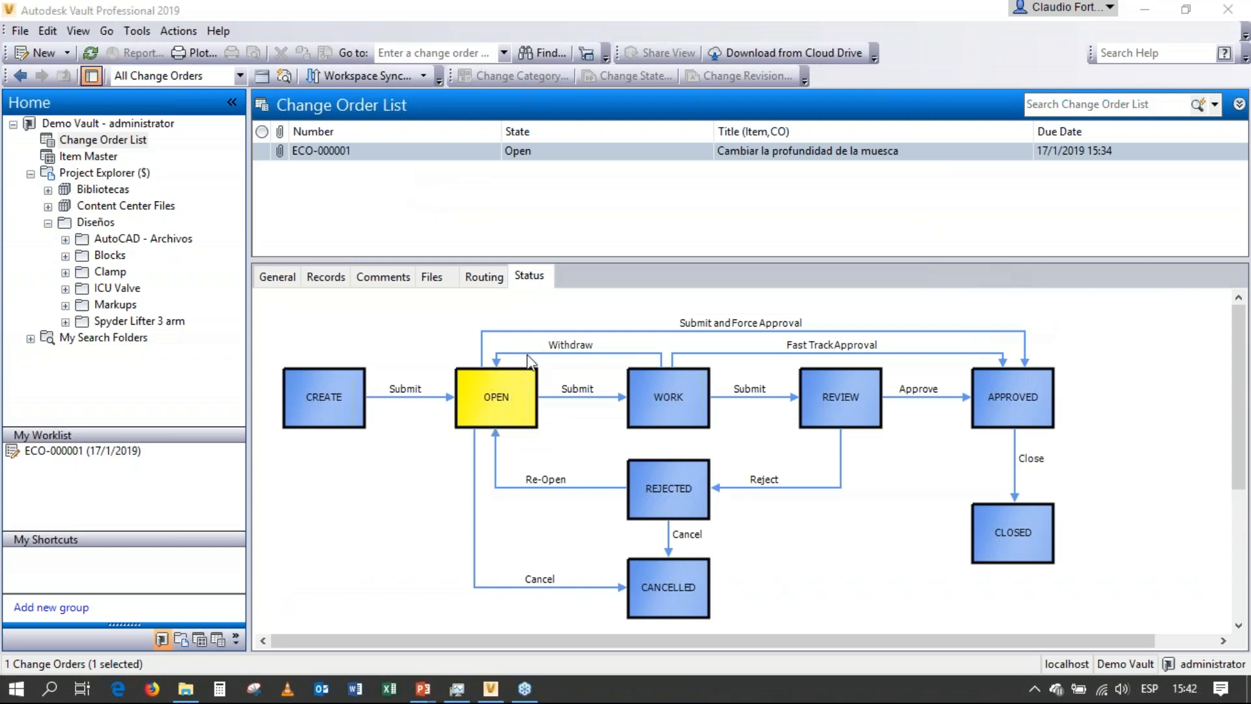
pyautogui.click(1014, 313)
pyautogui.moveTo(544, 357)
pyautogui.mouseDown()
pyautogui.moveTo(443, 377)
pyautogui.moveTo(450, 433)
pyautogui.moveTo(547, 433)
pyautogui.moveTo(502, 345)
pyautogui.moveTo(407, 391)
pyautogui.moveTo(511, 442)
pyautogui.moveTo(546, 362)
pyautogui.moveTo(438, 357)
pyautogui.moveTo(547, 431)
pyautogui.moveTo(500, 339)
pyautogui.moveTo(445, 360)
pyautogui.mouseUp()
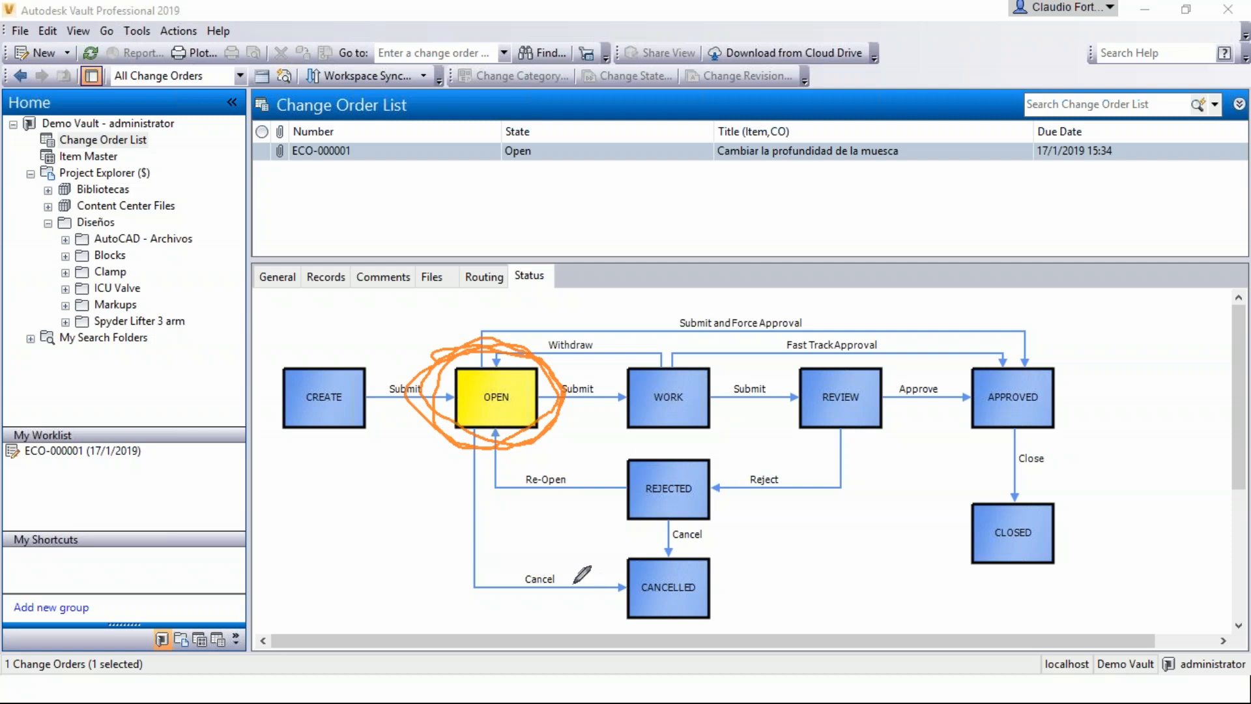
# Examine the Cancel, Submit and Force Approval, and Submit transitions leading out of the Open state in the status workflow diagram.
pyautogui.moveTo(565, 572)
pyautogui.mouseDown()
pyautogui.moveTo(536, 560)
pyautogui.moveTo(517, 602)
pyautogui.moveTo(570, 586)
pyautogui.moveTo(510, 571)
pyautogui.moveTo(558, 577)
pyautogui.mouseUp()
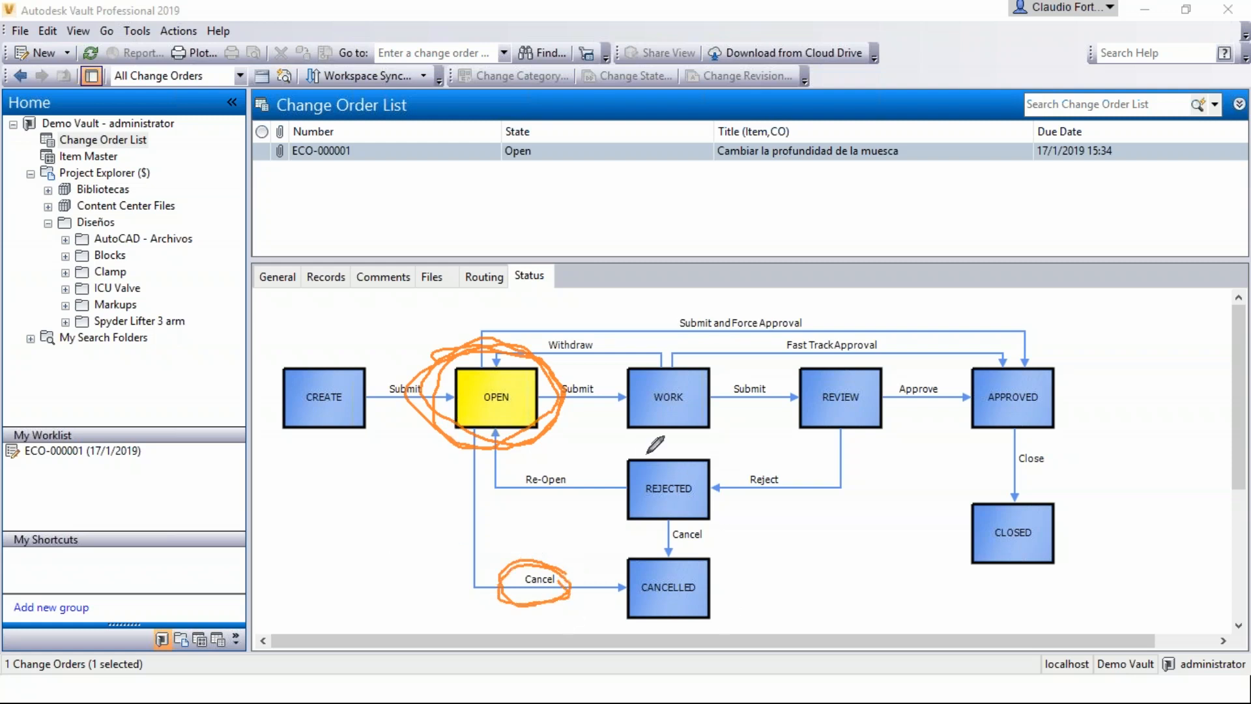
pyautogui.moveTo(753, 314)
pyautogui.mouseDown()
pyautogui.moveTo(723, 300)
pyautogui.moveTo(663, 305)
pyautogui.moveTo(671, 335)
pyautogui.moveTo(785, 334)
pyautogui.moveTo(813, 331)
pyautogui.moveTo(811, 299)
pyautogui.mouseUp()
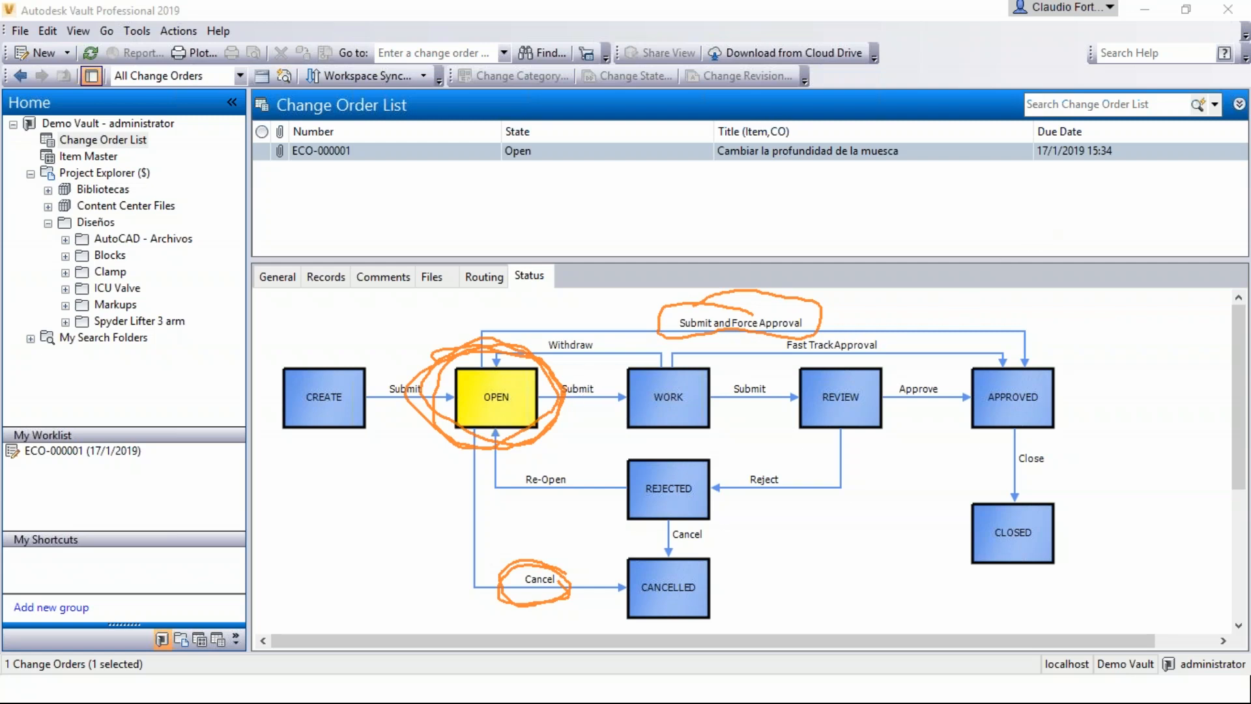
pyautogui.click(1012, 400)
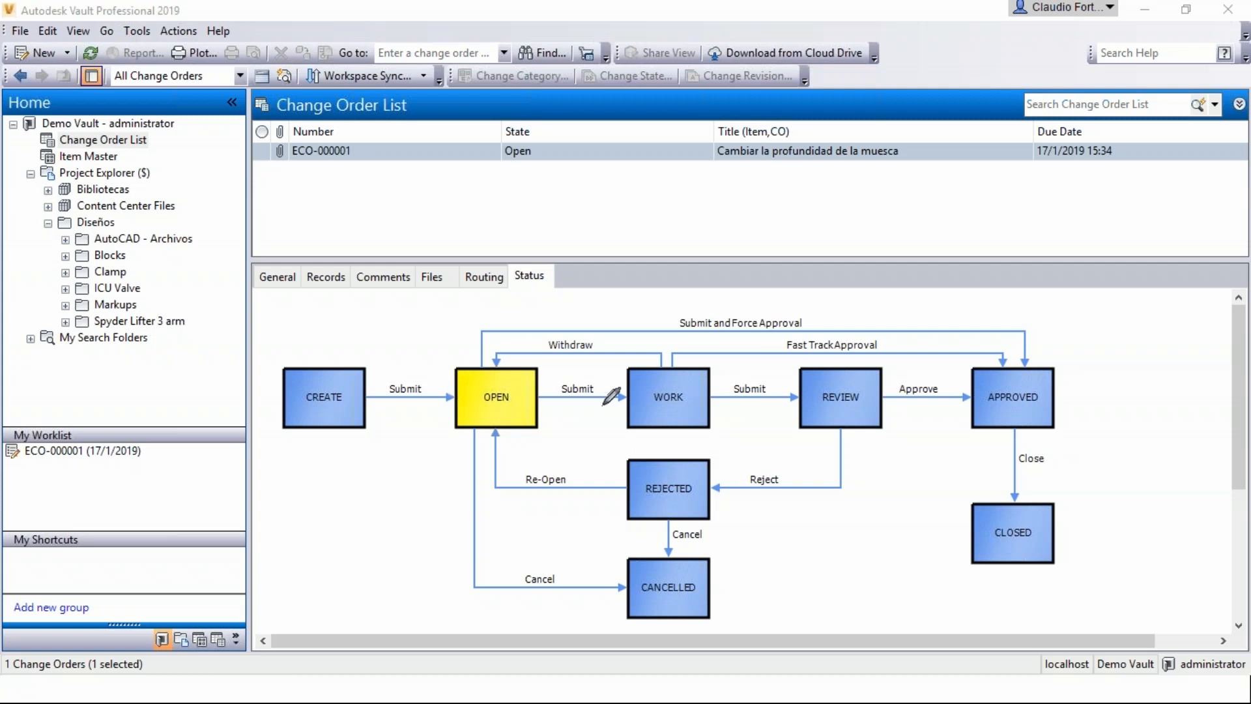
pyautogui.moveTo(594, 376)
pyautogui.mouseDown()
pyautogui.moveTo(538, 386)
pyautogui.moveTo(596, 411)
pyautogui.moveTo(601, 356)
pyautogui.moveTo(539, 388)
pyautogui.moveTo(623, 393)
pyautogui.moveTo(540, 381)
pyautogui.moveTo(561, 418)
pyautogui.mouseUp()
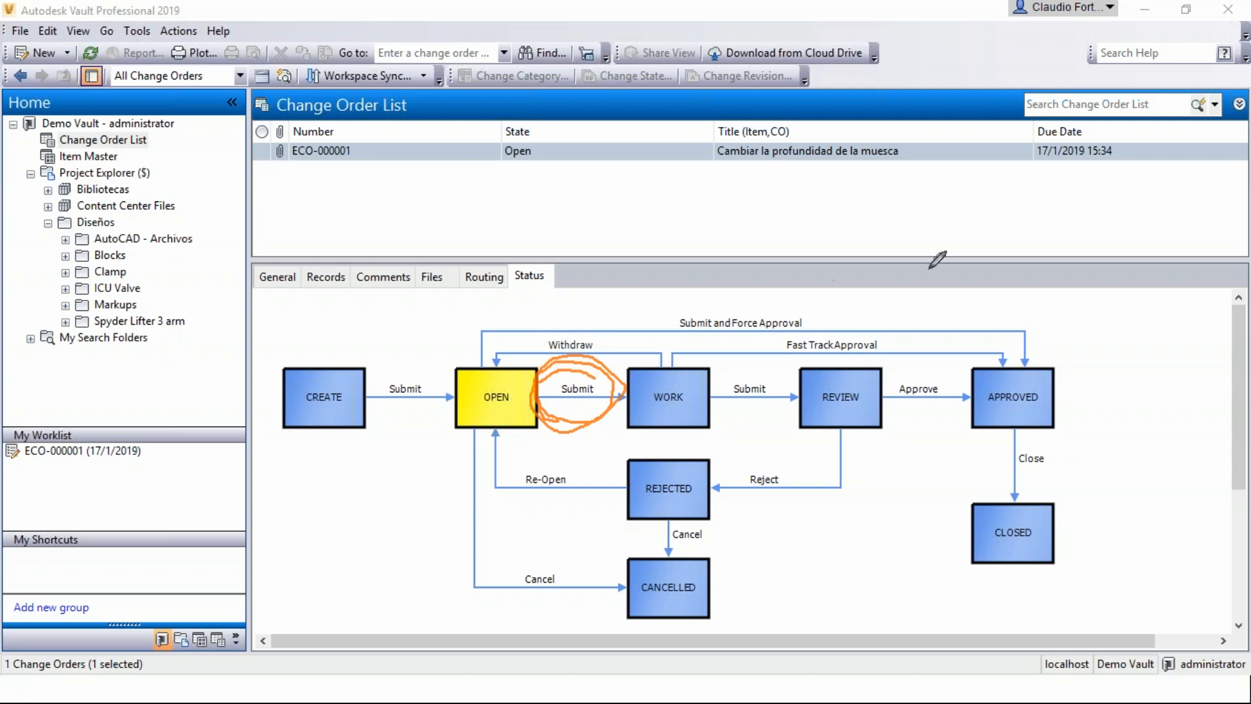
pyautogui.click(996, 402)
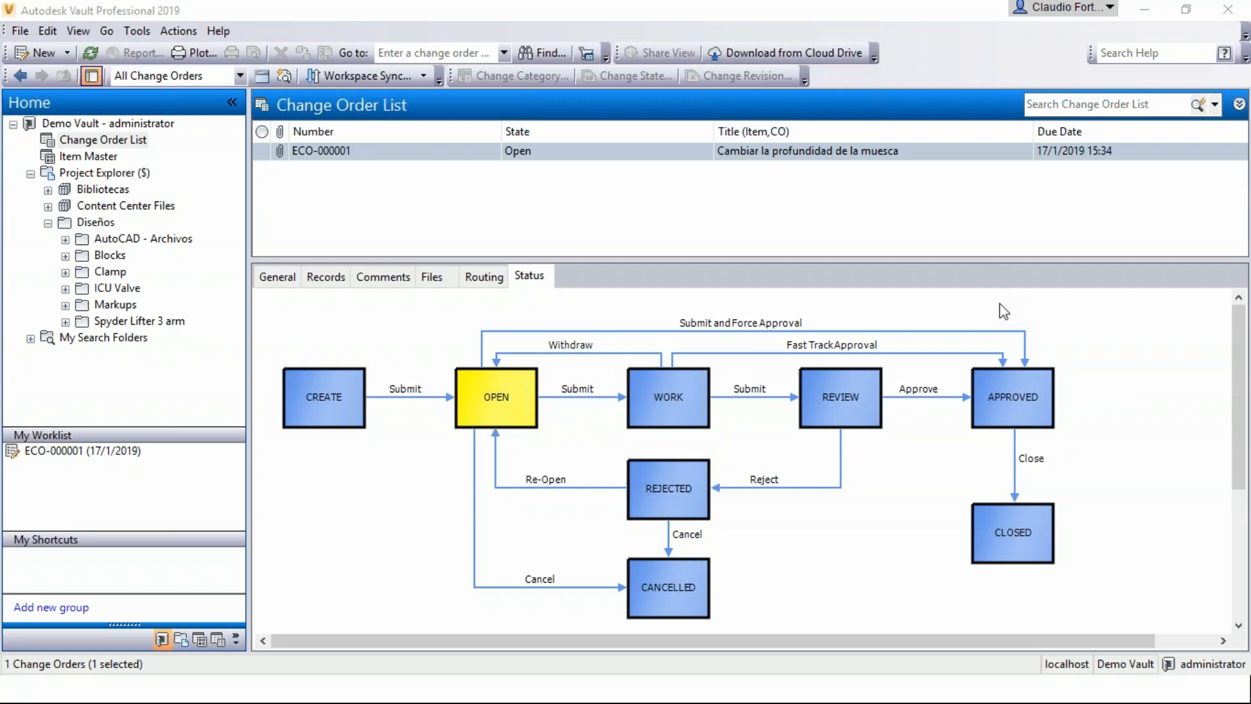
# Submit the notch depth change order to the Work state, keeping the default comment title and leaving the comment text empty.
pyautogui.rightClick(479, 153)
pyautogui.moveTo(520, 180)
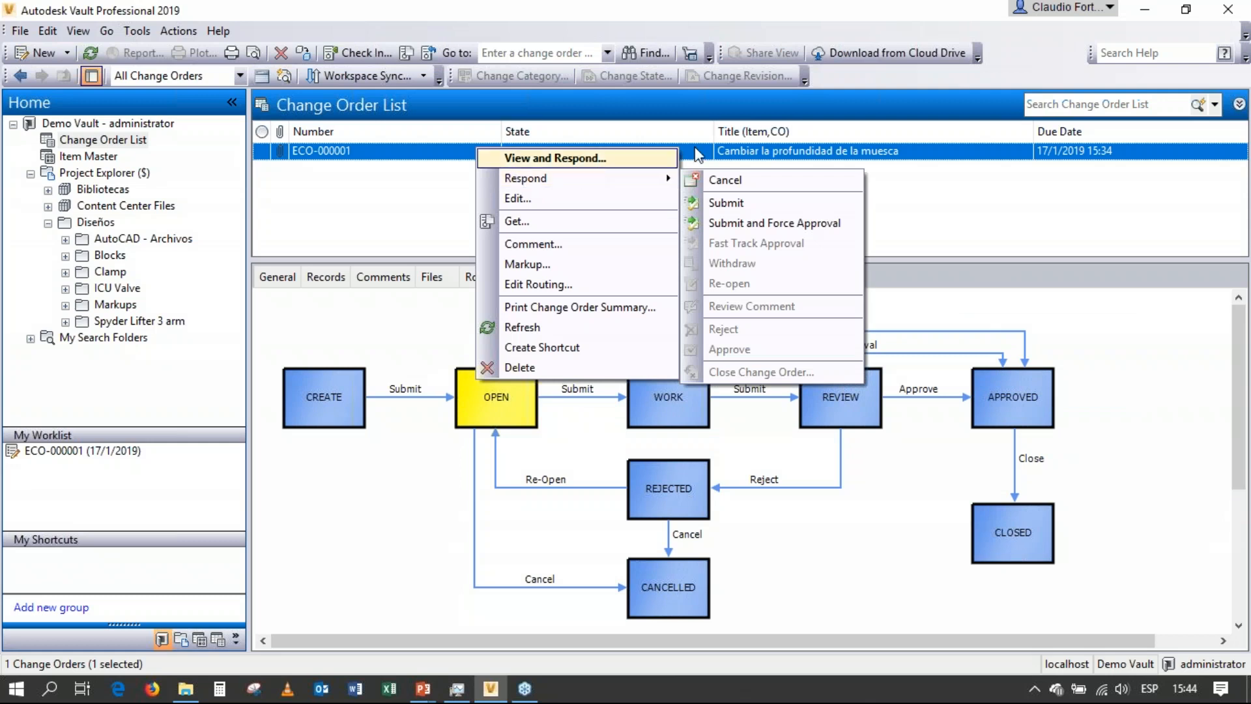
pyautogui.click(750, 205)
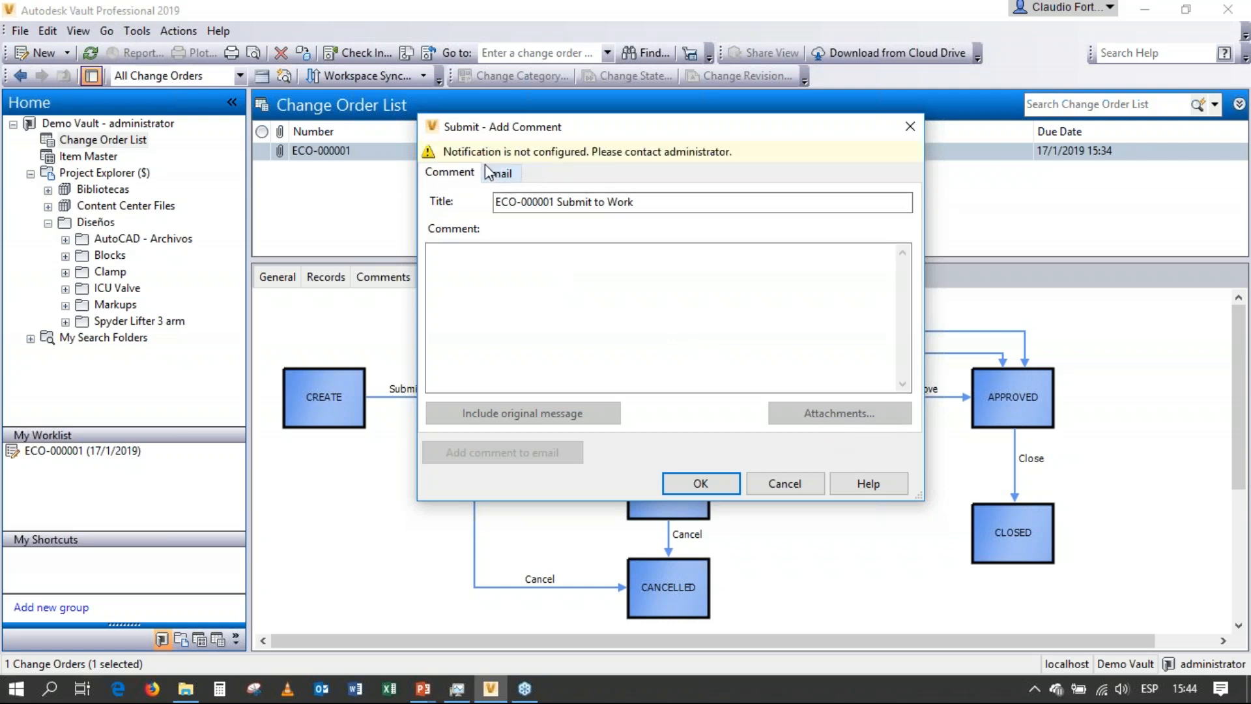
pyautogui.click(695, 484)
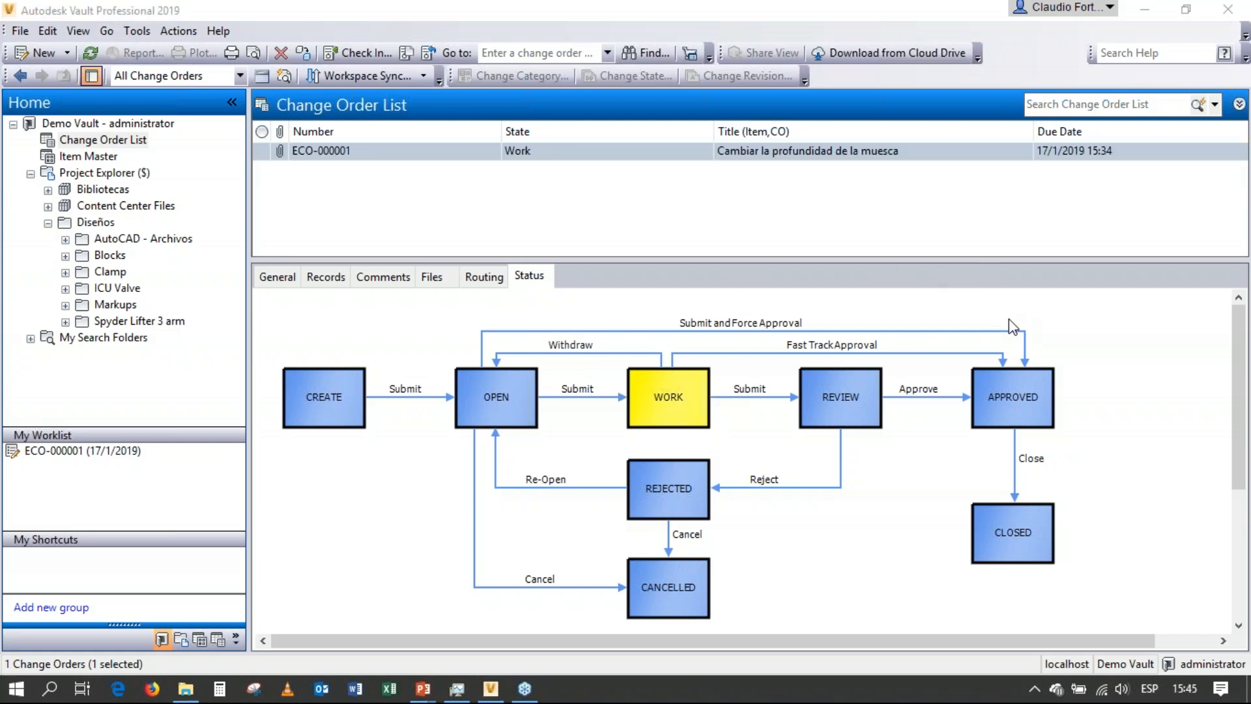
# Examine the Withdraw, Fast Track Approval and Submit transitions leading out of the Work state in the workflow diagram.
pyautogui.moveTo(599, 336)
pyautogui.mouseDown()
pyautogui.moveTo(559, 319)
pyautogui.moveTo(532, 348)
pyautogui.moveTo(604, 355)
pyautogui.moveTo(557, 306)
pyautogui.moveTo(540, 329)
pyautogui.moveTo(562, 359)
pyautogui.moveTo(564, 307)
pyautogui.moveTo(547, 320)
pyautogui.mouseUp()
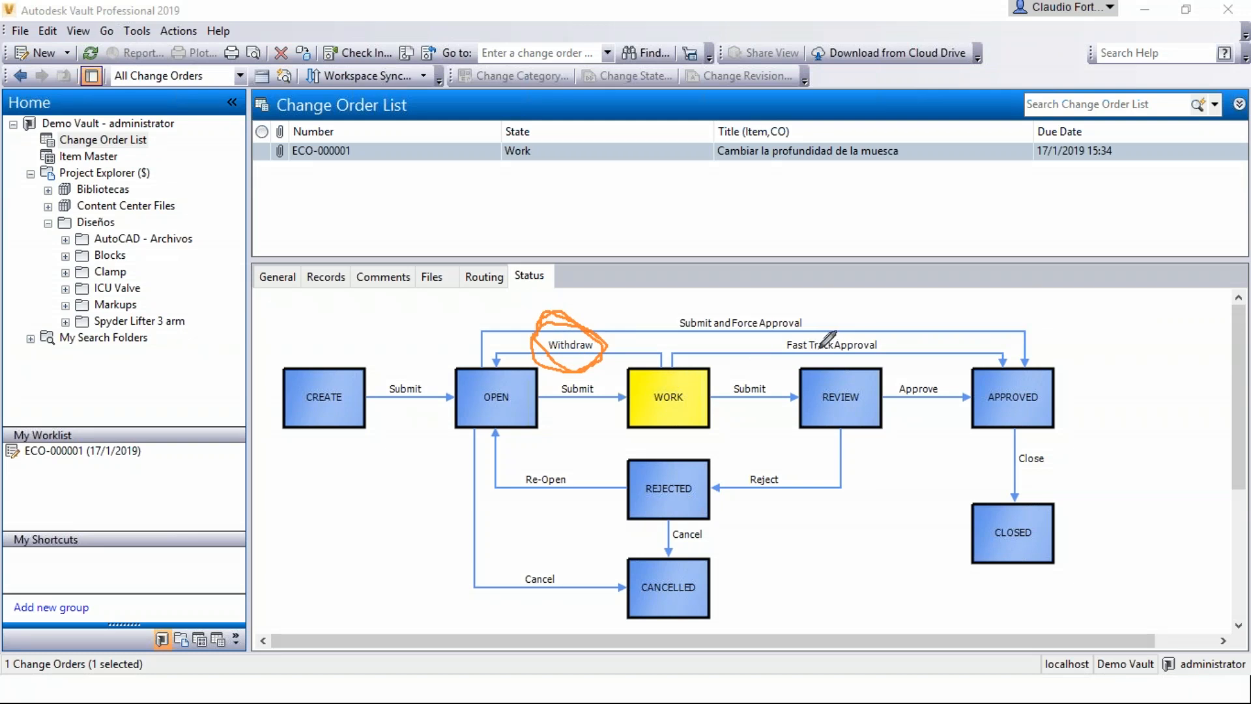
pyautogui.moveTo(865, 331)
pyautogui.mouseDown()
pyautogui.moveTo(770, 345)
pyautogui.moveTo(881, 359)
pyautogui.moveTo(883, 336)
pyautogui.moveTo(846, 329)
pyautogui.mouseUp()
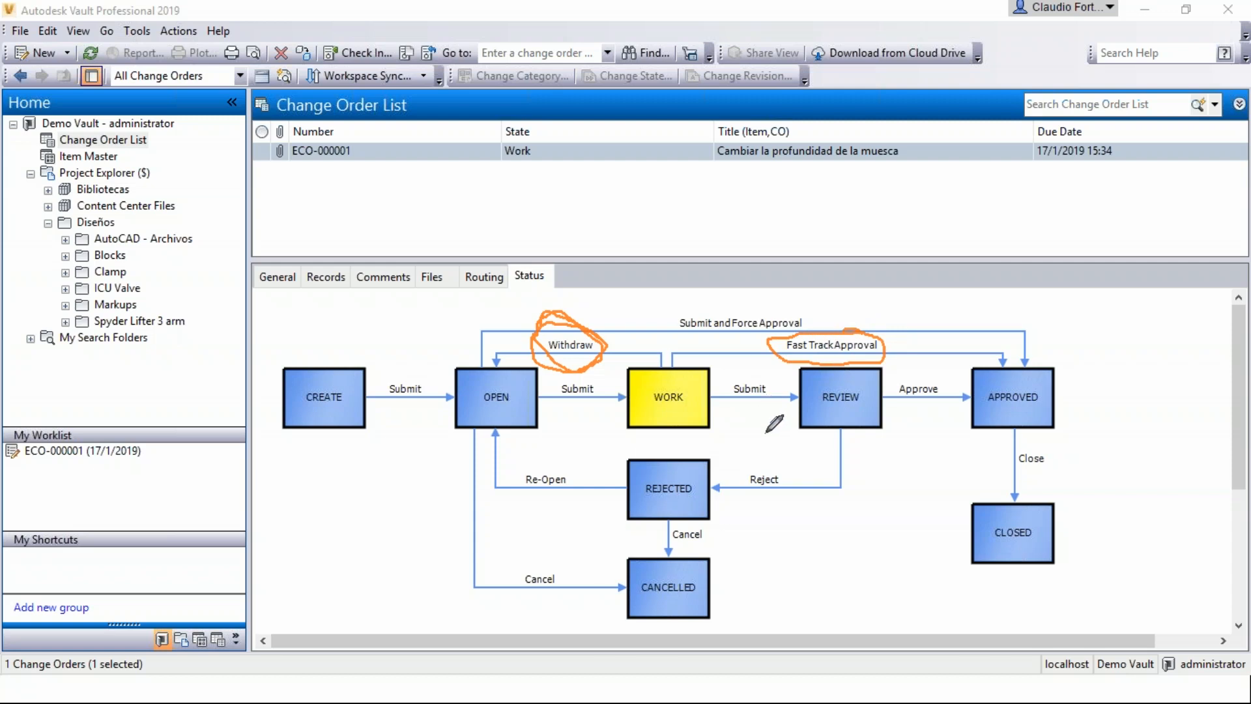
pyautogui.moveTo(770, 377)
pyautogui.mouseDown()
pyautogui.moveTo(742, 379)
pyautogui.moveTo(757, 417)
pyautogui.moveTo(761, 368)
pyautogui.moveTo(716, 397)
pyautogui.moveTo(781, 409)
pyautogui.moveTo(766, 386)
pyautogui.mouseUp()
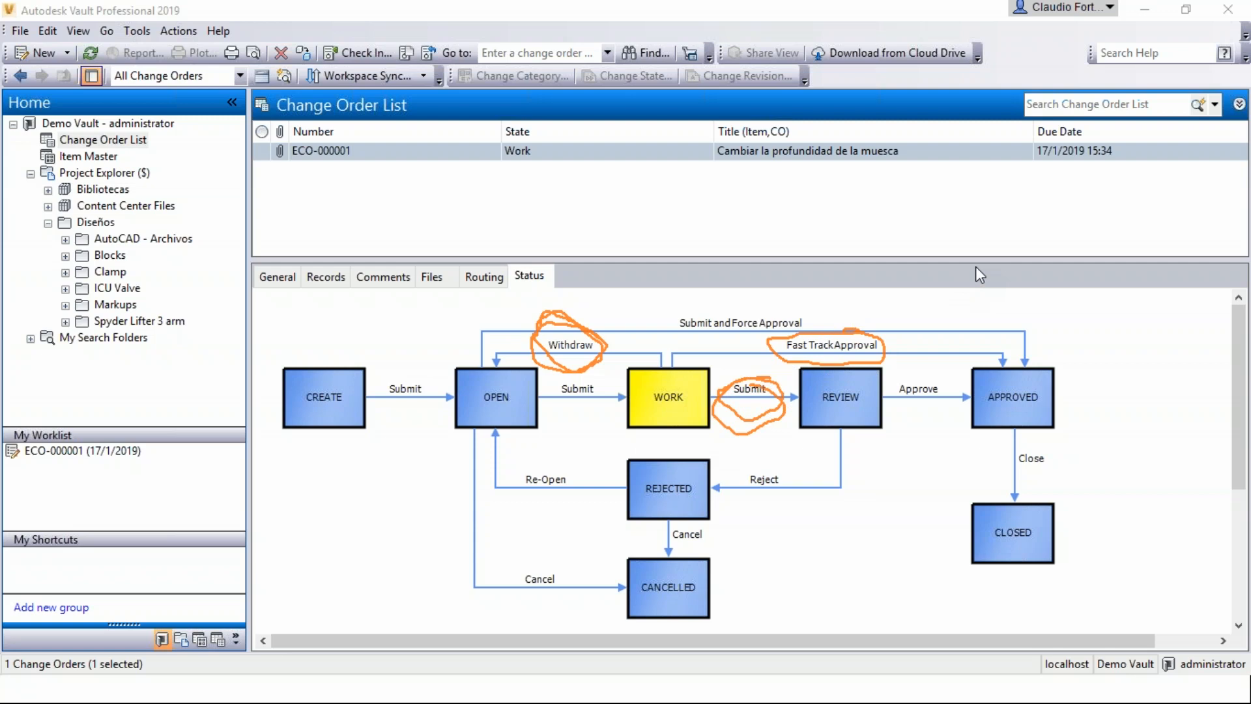
pyautogui.click(1004, 399)
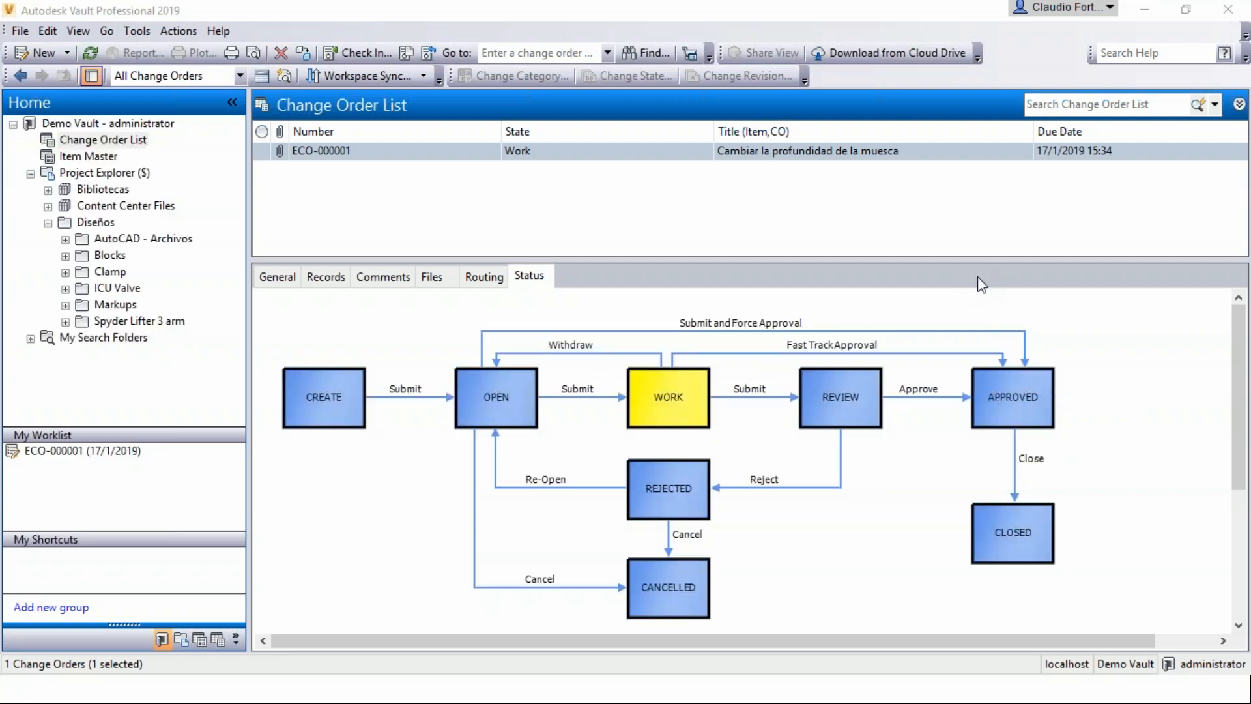
# Submit the notch depth change order to the Review state with the default comment title and no comment text.
pyautogui.rightClick(575, 151)
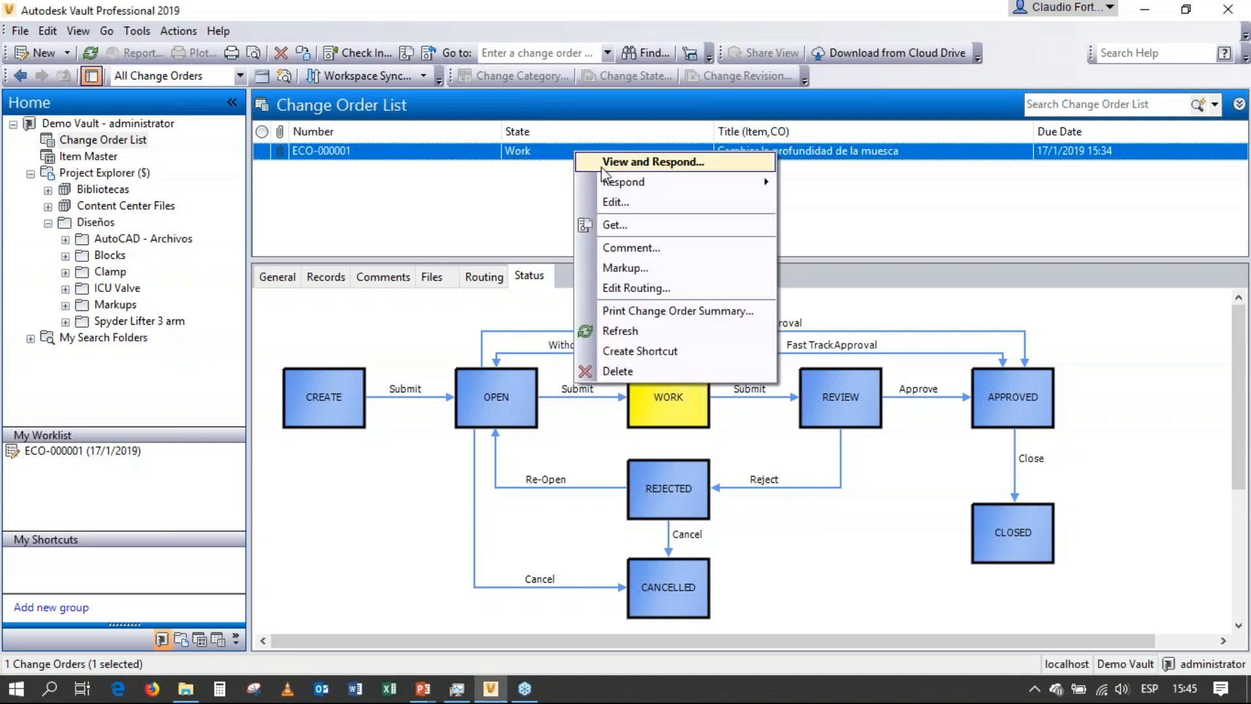
pyautogui.moveTo(613, 182)
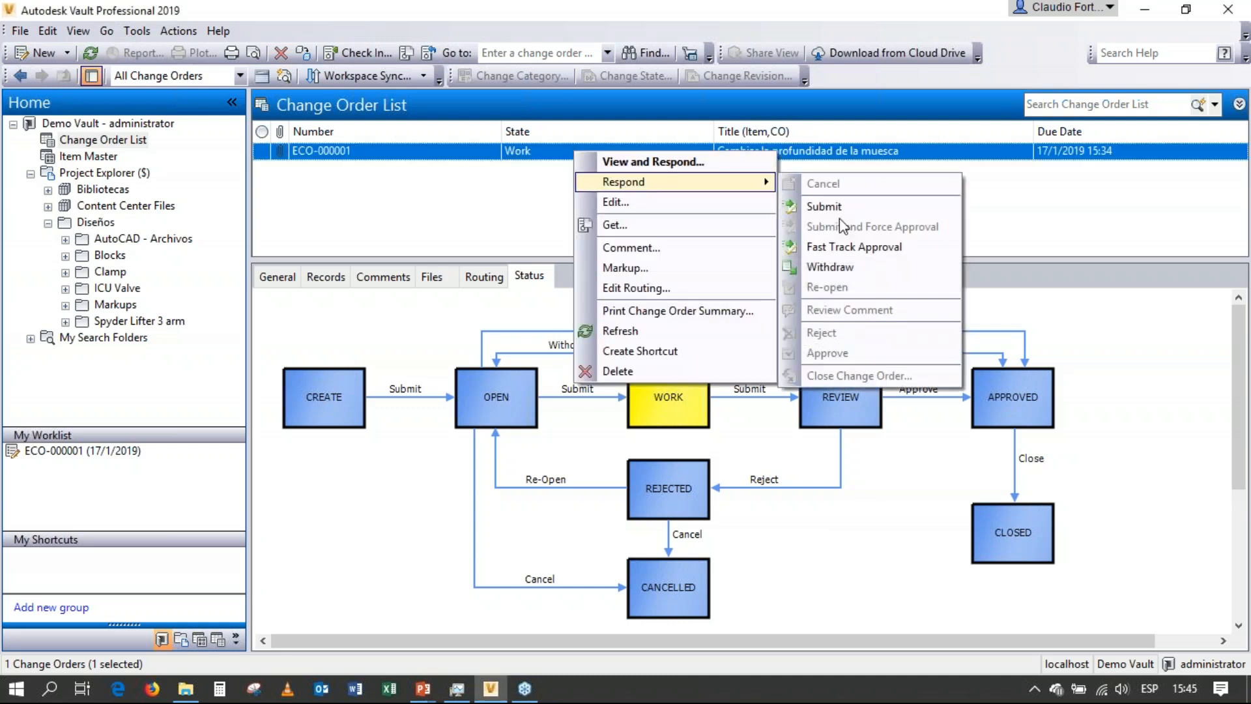
pyautogui.click(838, 211)
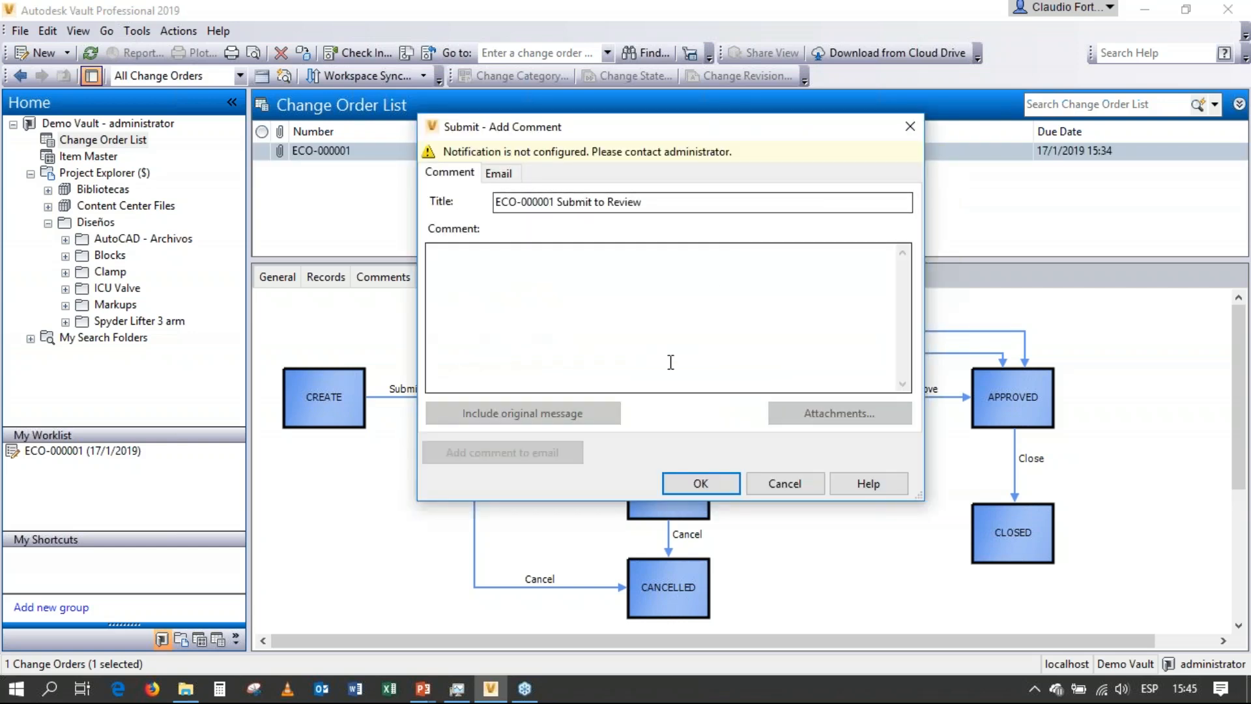
pyautogui.click(693, 489)
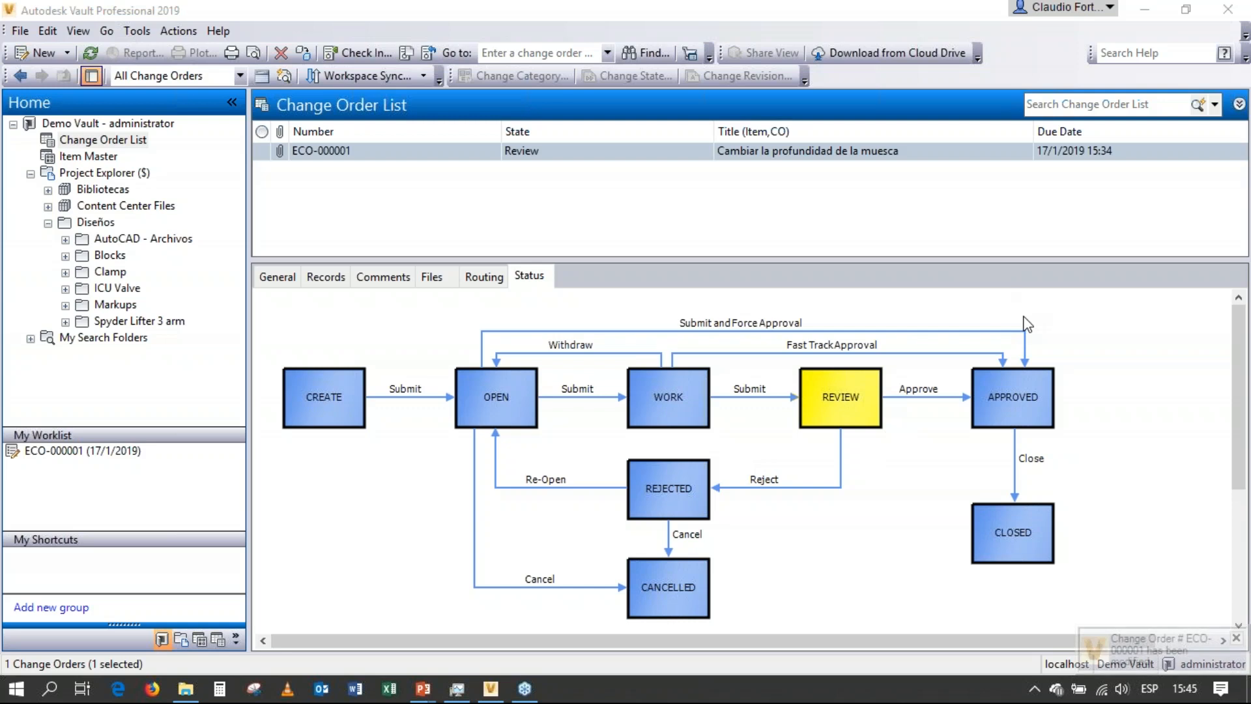
# Examine the Approve and Reject transitions from Review, and the Cancel and Re-Open transitions from Rejected, in the workflow diagram.
pyautogui.moveTo(940, 381)
pyautogui.mouseDown()
pyautogui.moveTo(890, 387)
pyautogui.moveTo(944, 401)
pyautogui.moveTo(932, 379)
pyautogui.mouseUp()
pyautogui.moveTo(792, 468)
pyautogui.mouseDown()
pyautogui.moveTo(736, 490)
pyautogui.moveTo(798, 470)
pyautogui.moveTo(775, 464)
pyautogui.mouseUp()
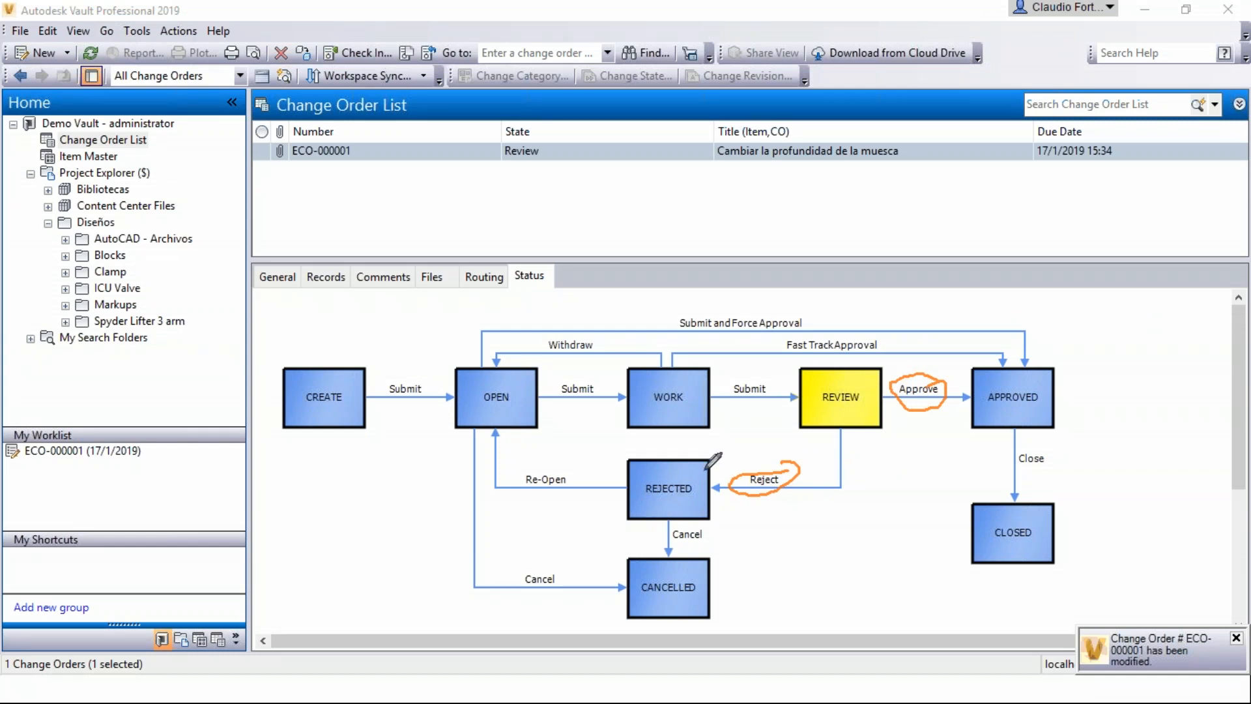
pyautogui.moveTo(691, 455)
pyautogui.mouseDown()
pyautogui.moveTo(622, 496)
pyautogui.moveTo(702, 499)
pyautogui.moveTo(656, 512)
pyautogui.moveTo(627, 493)
pyautogui.mouseUp()
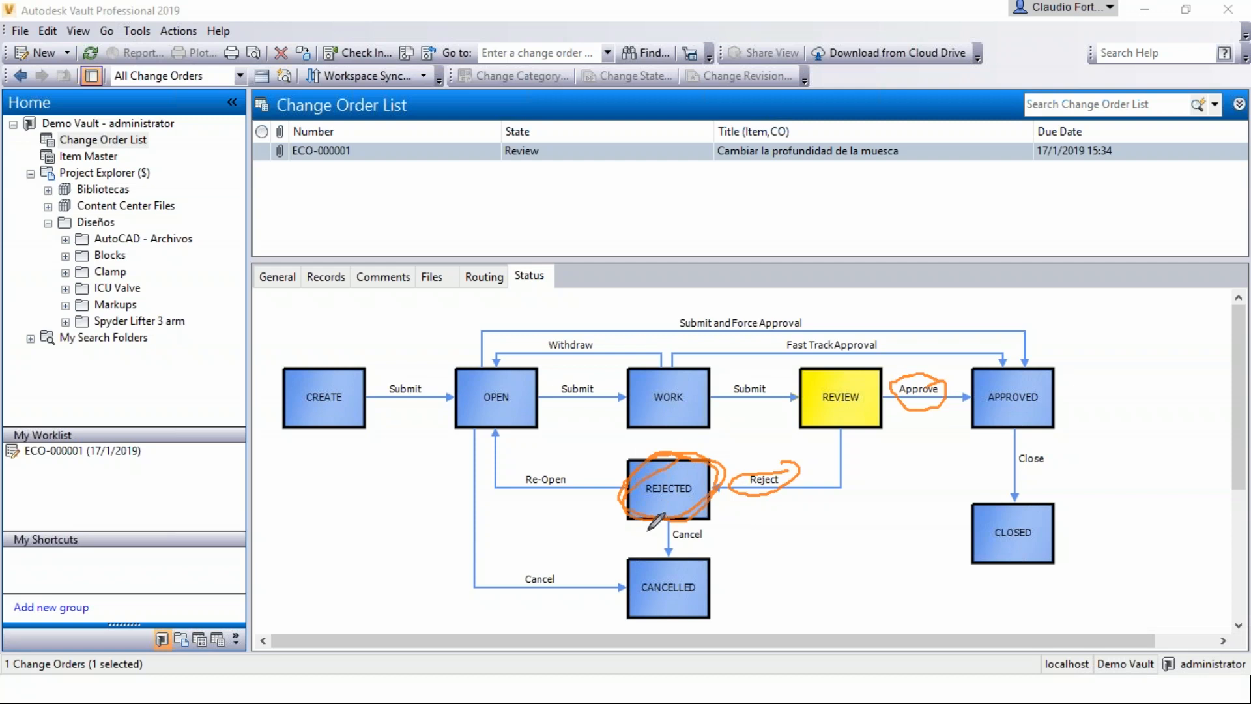
pyautogui.moveTo(716, 524)
pyautogui.mouseDown()
pyautogui.moveTo(681, 553)
pyautogui.moveTo(711, 525)
pyautogui.mouseUp()
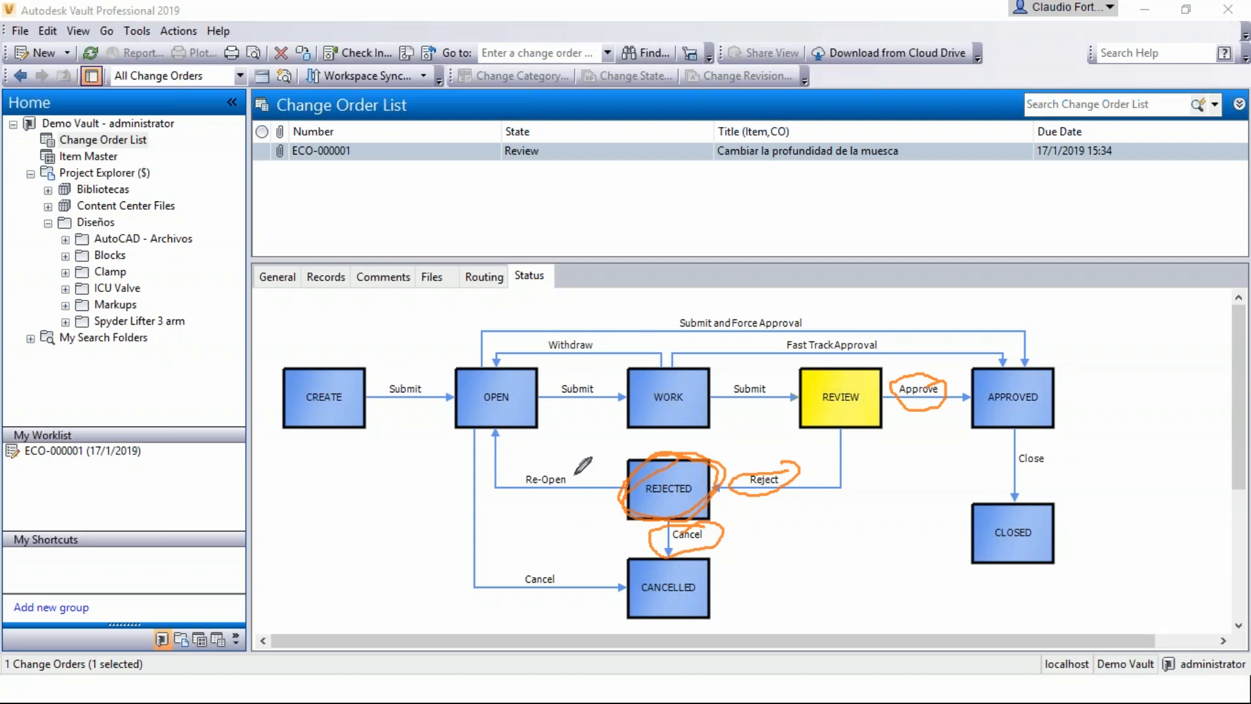
pyautogui.moveTo(578, 467)
pyautogui.mouseDown()
pyautogui.moveTo(511, 475)
pyautogui.moveTo(559, 511)
pyautogui.moveTo(546, 468)
pyautogui.mouseUp()
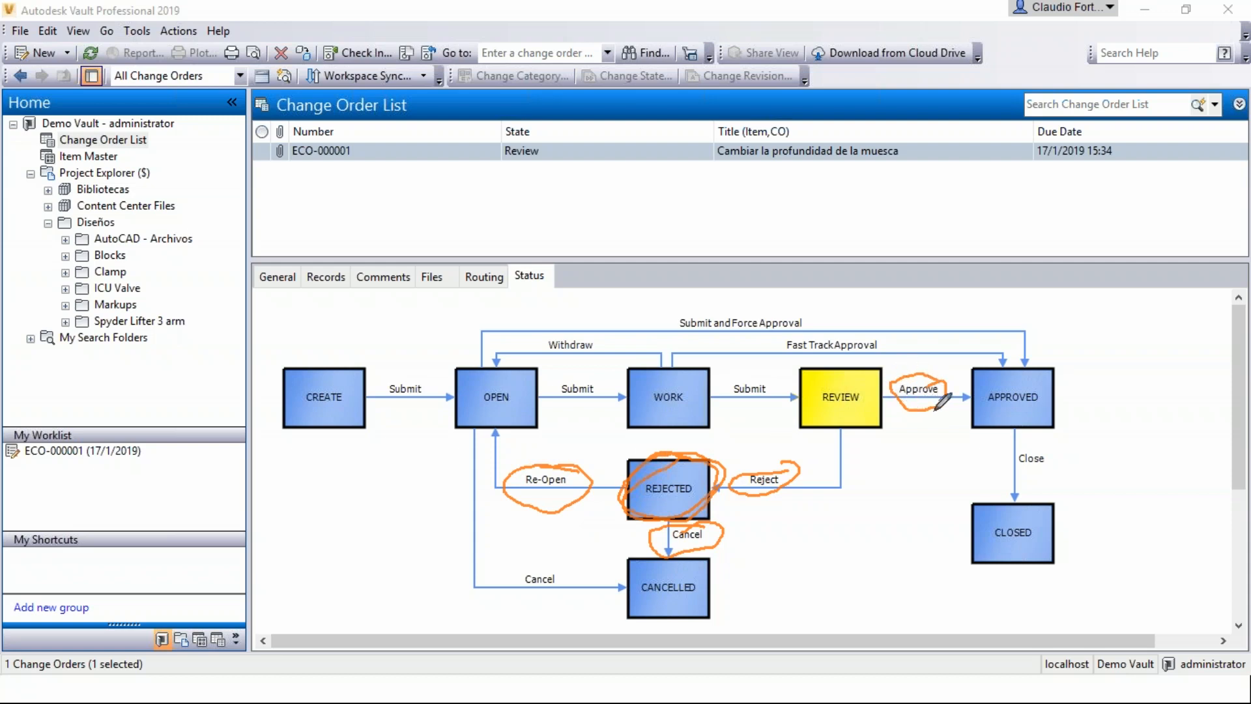
pyautogui.click(1017, 396)
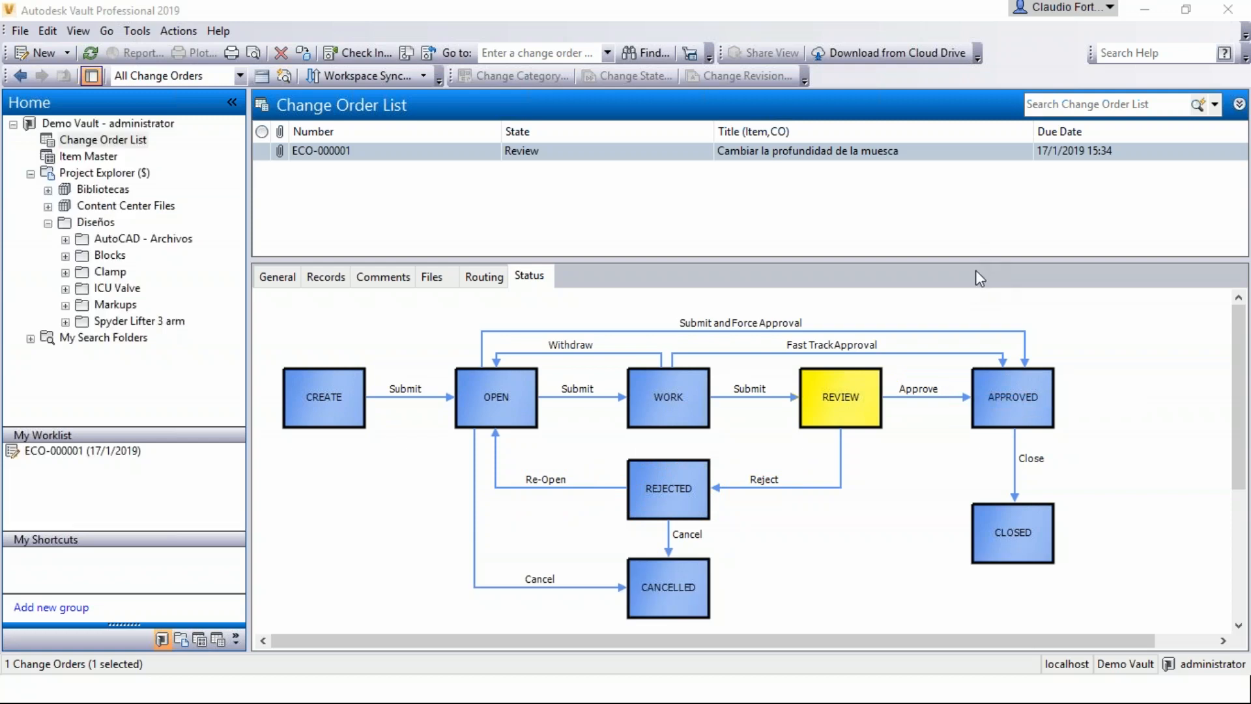
# Approve the notch depth change order, keeping the default comment title and leaving the comment text empty.
pyautogui.rightClick(533, 150)
pyautogui.moveTo(574, 178)
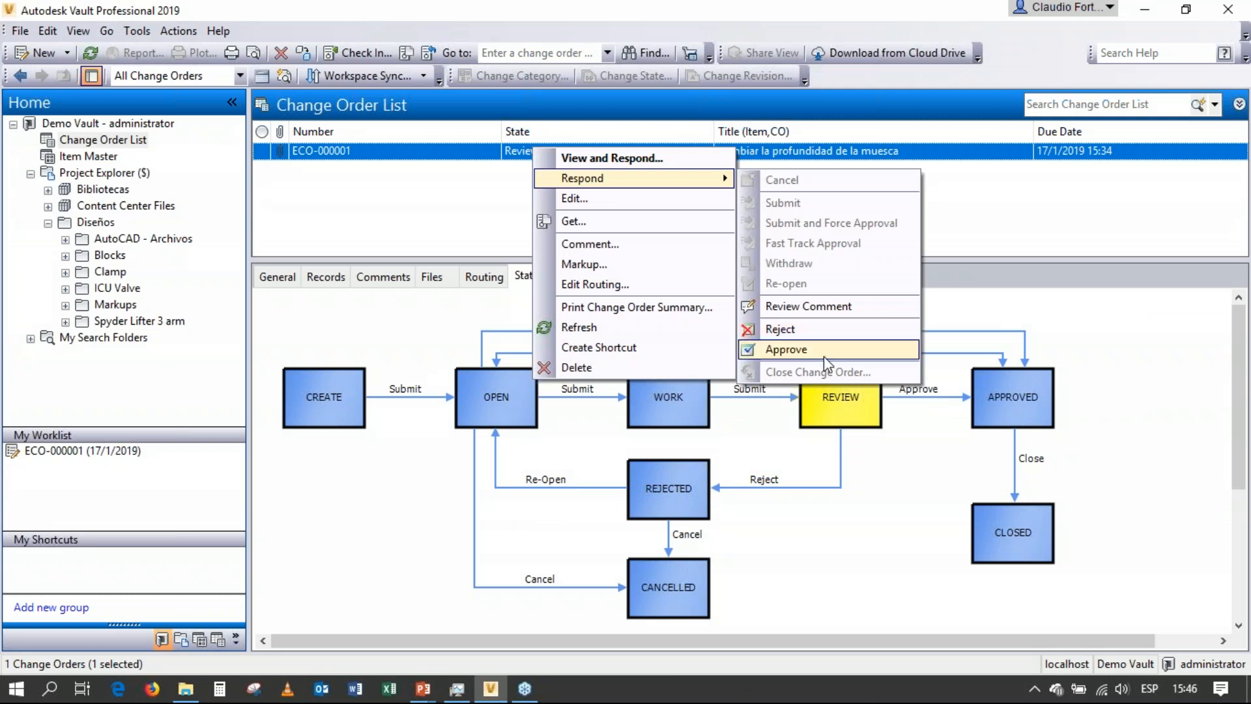
pyautogui.click(823, 356)
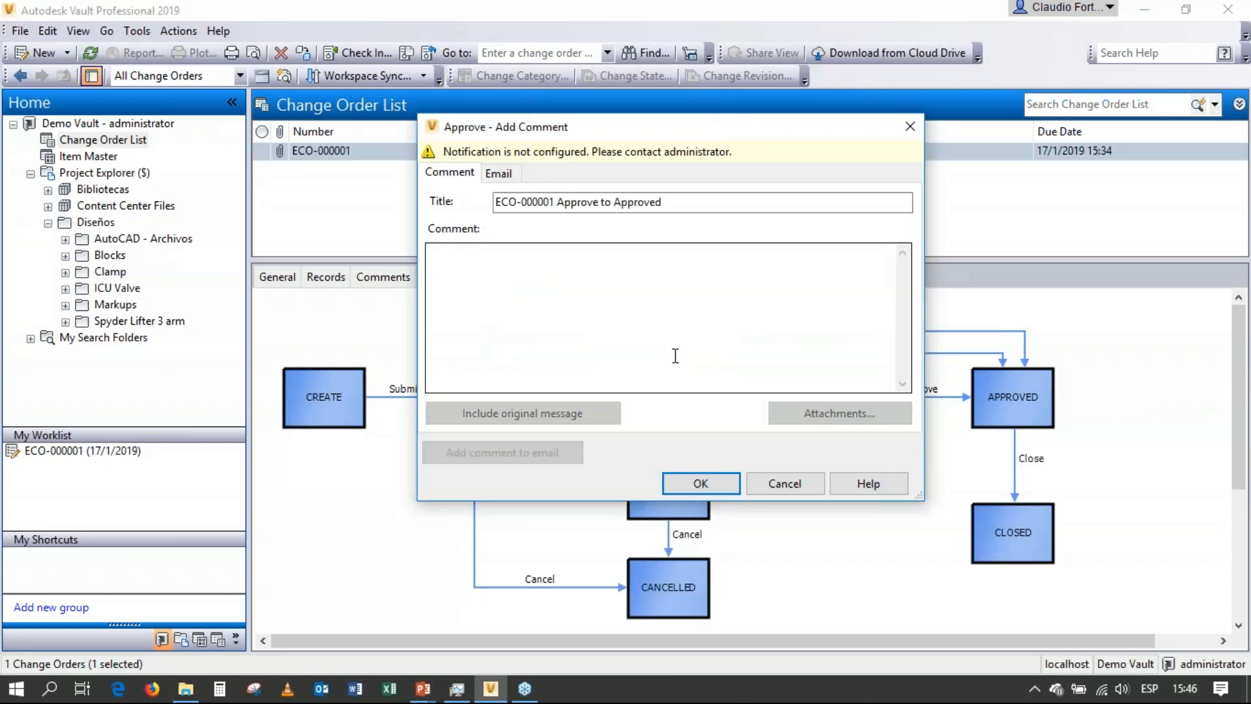
pyautogui.click(595, 311)
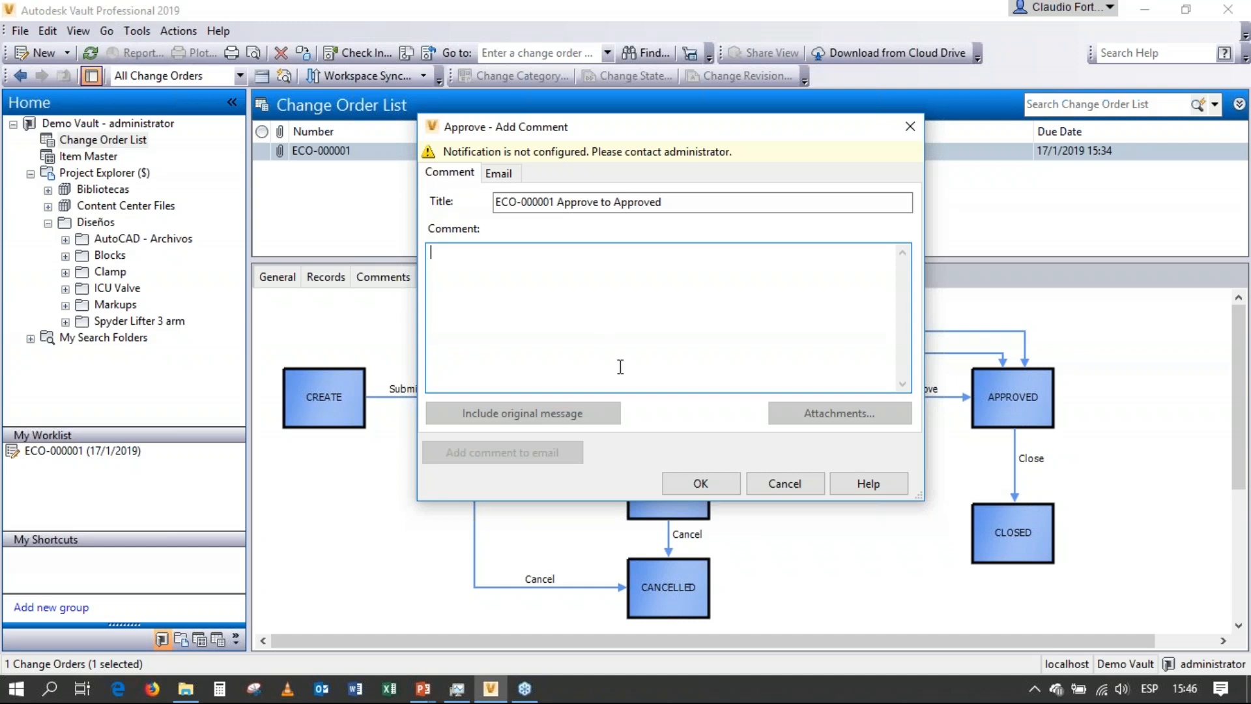
pyautogui.click(695, 480)
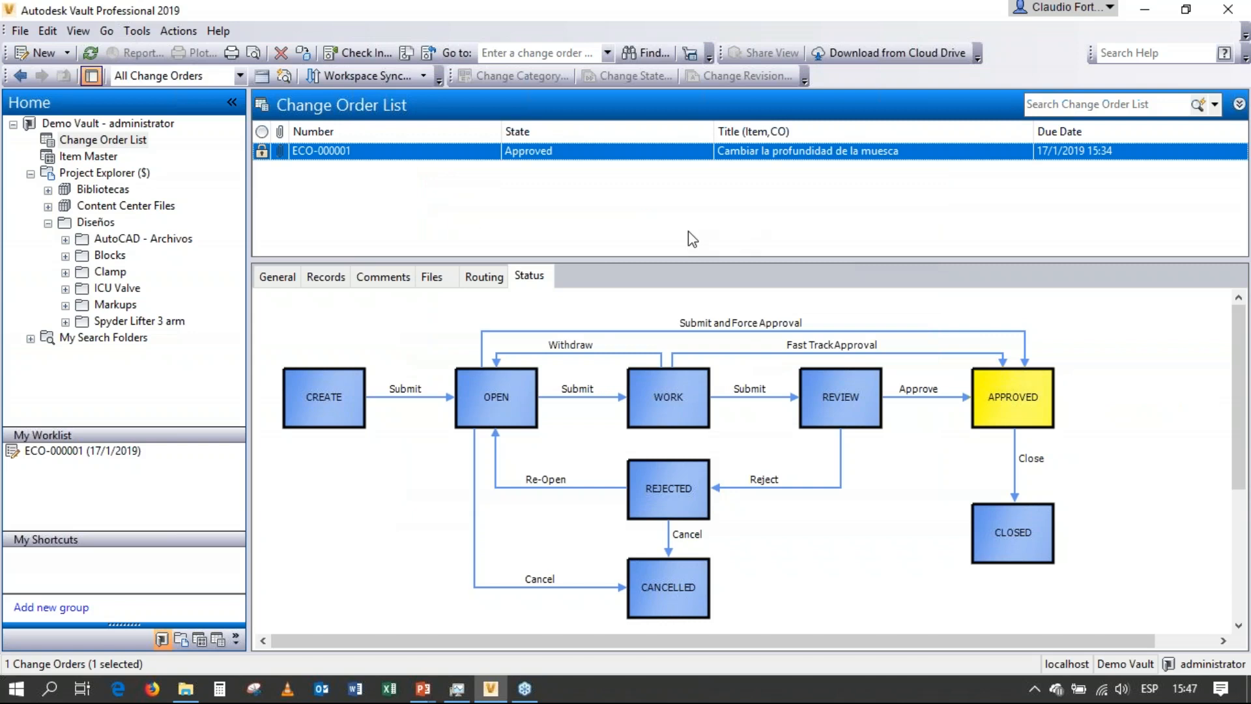
# Close the approved change order with the default comment title and no comment text, proceeding to its item's lifecycle state change.
pyautogui.rightClick(611, 152)
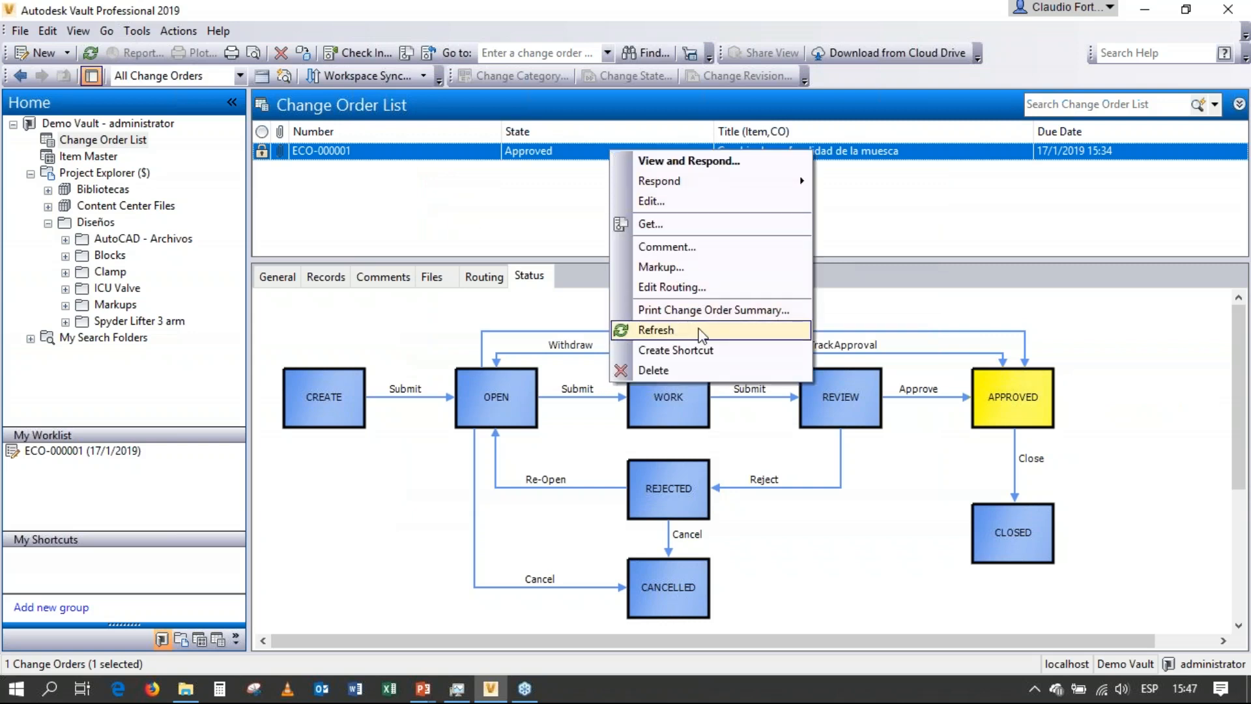
pyautogui.moveTo(685, 187)
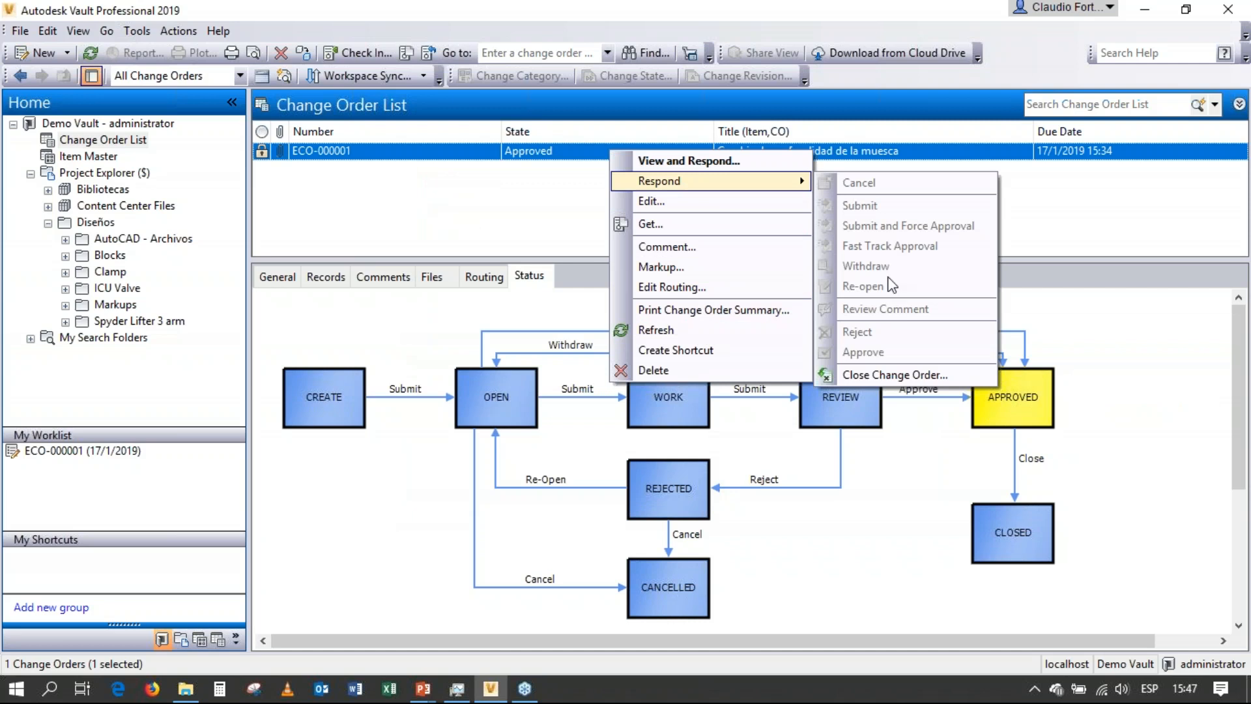
pyautogui.click(901, 374)
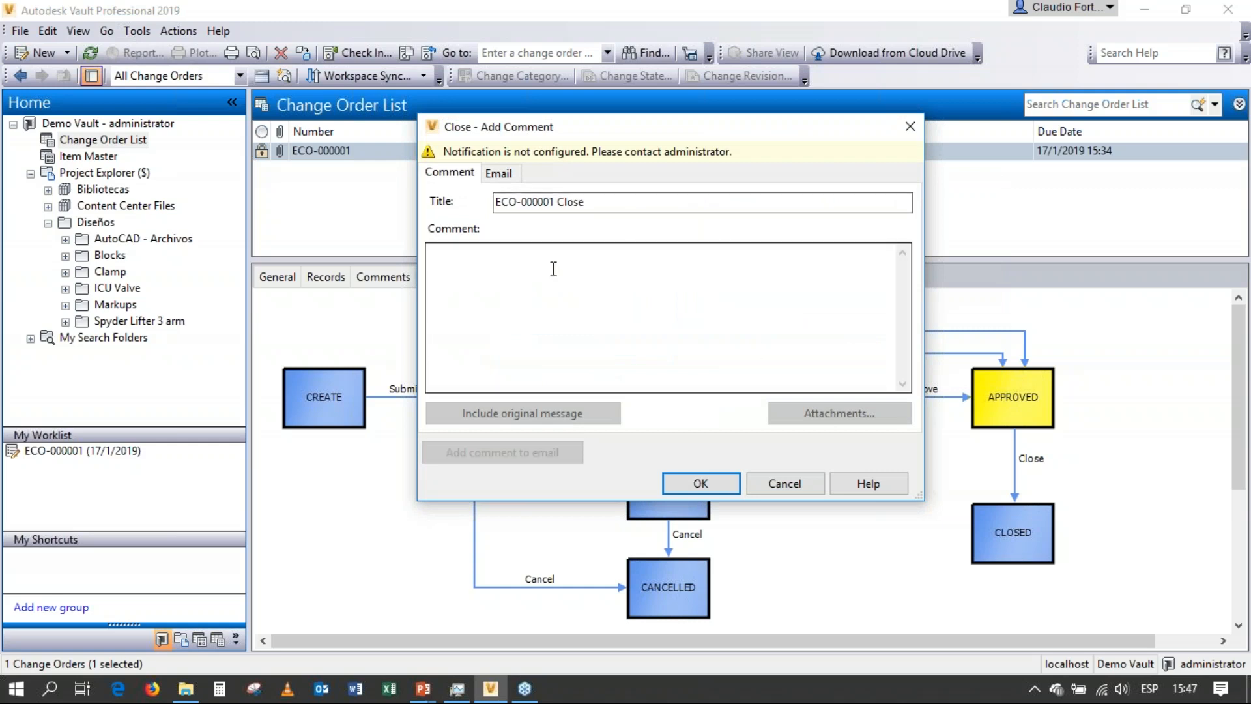
pyautogui.click(691, 482)
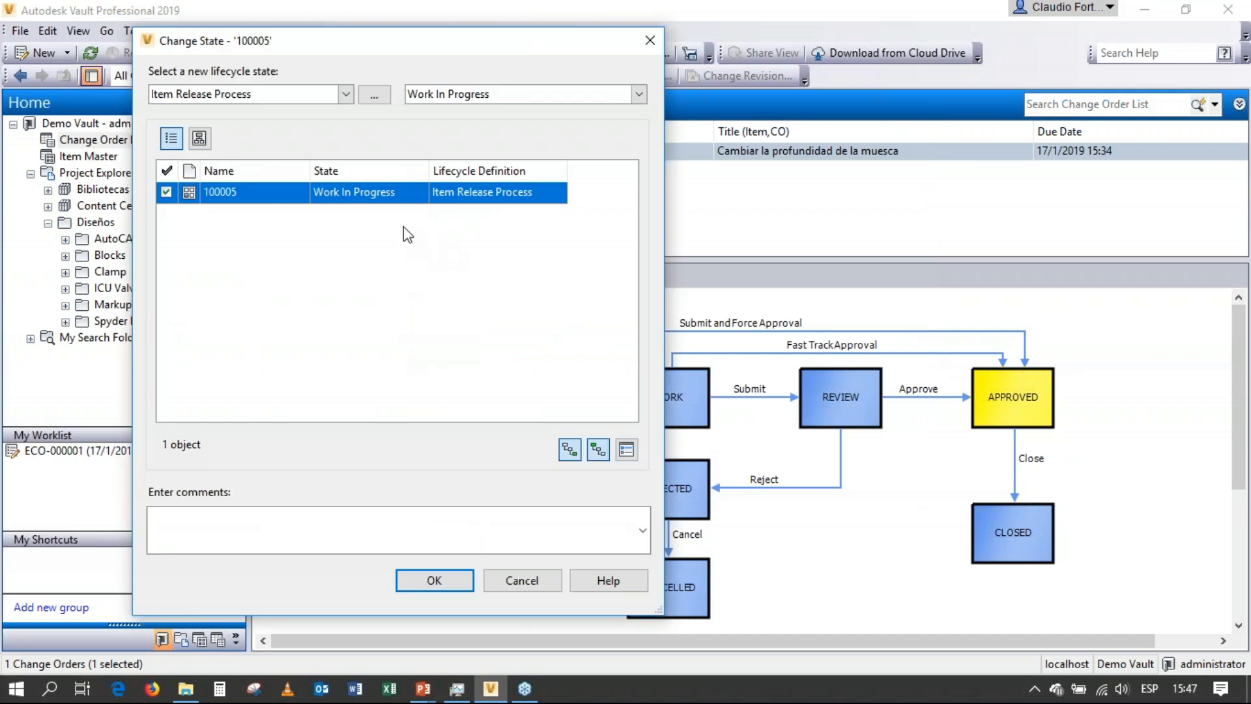
# Set the lifecycle state of item 100005 to Released in the Item Release Process and apply the change without comments.
pyautogui.click(639, 96)
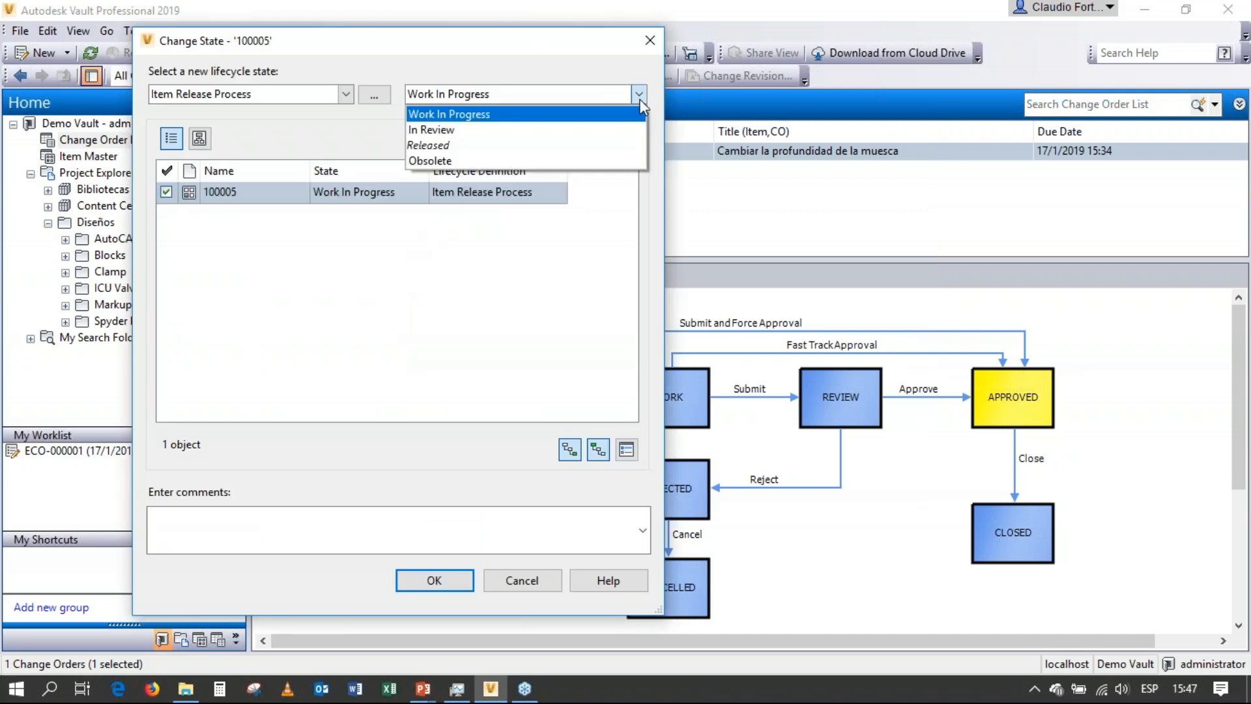
pyautogui.click(563, 152)
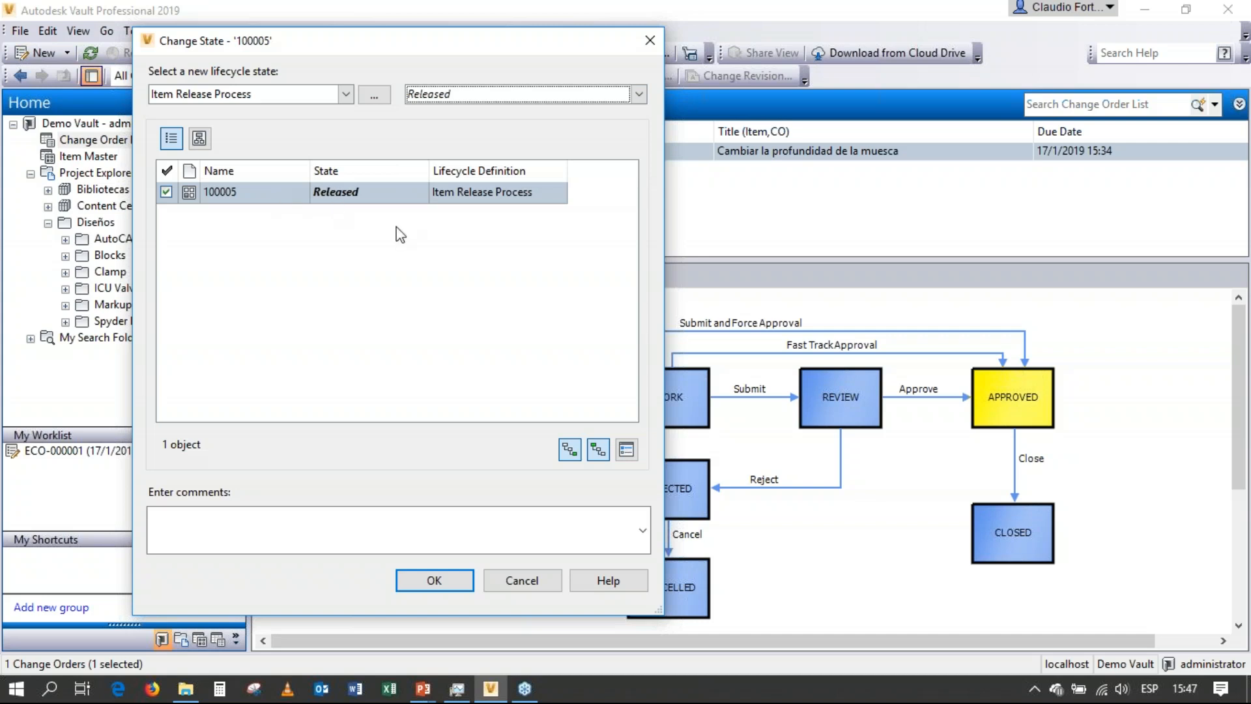
pyautogui.click(450, 586)
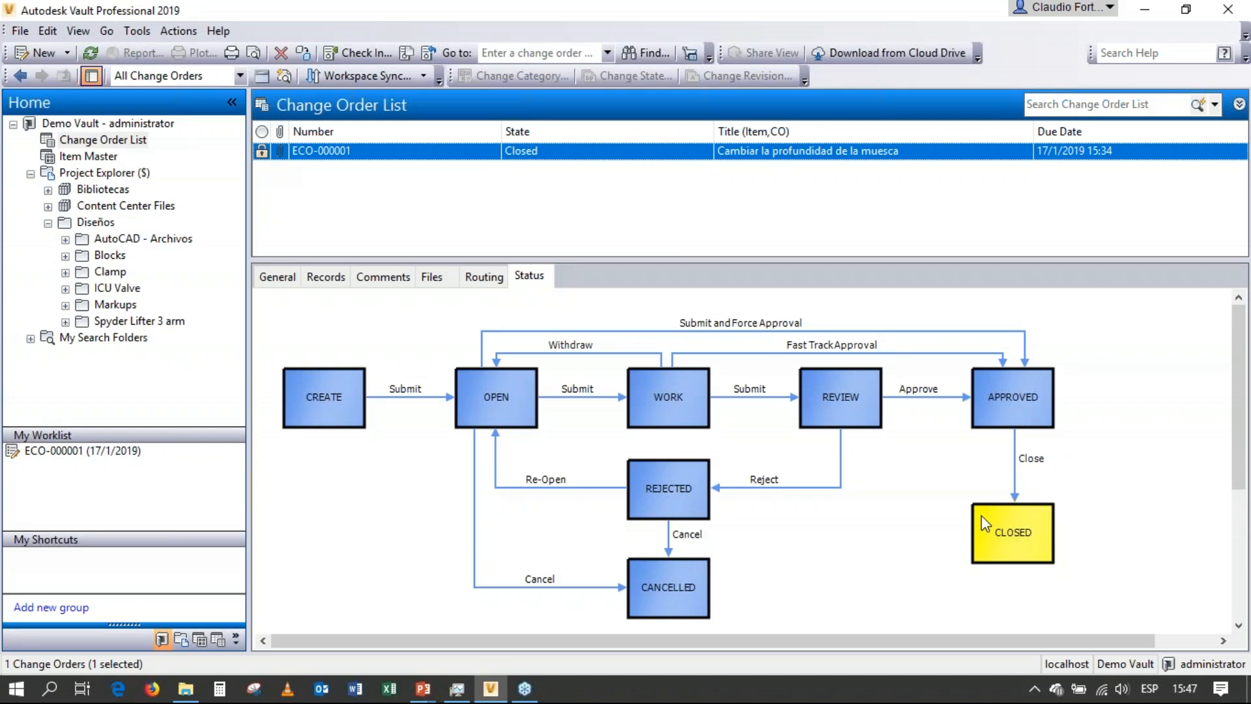
# Check the Grip item's state and revision in the Item Master, and display the files in the ICU Valve folder.
pyautogui.click(76, 161)
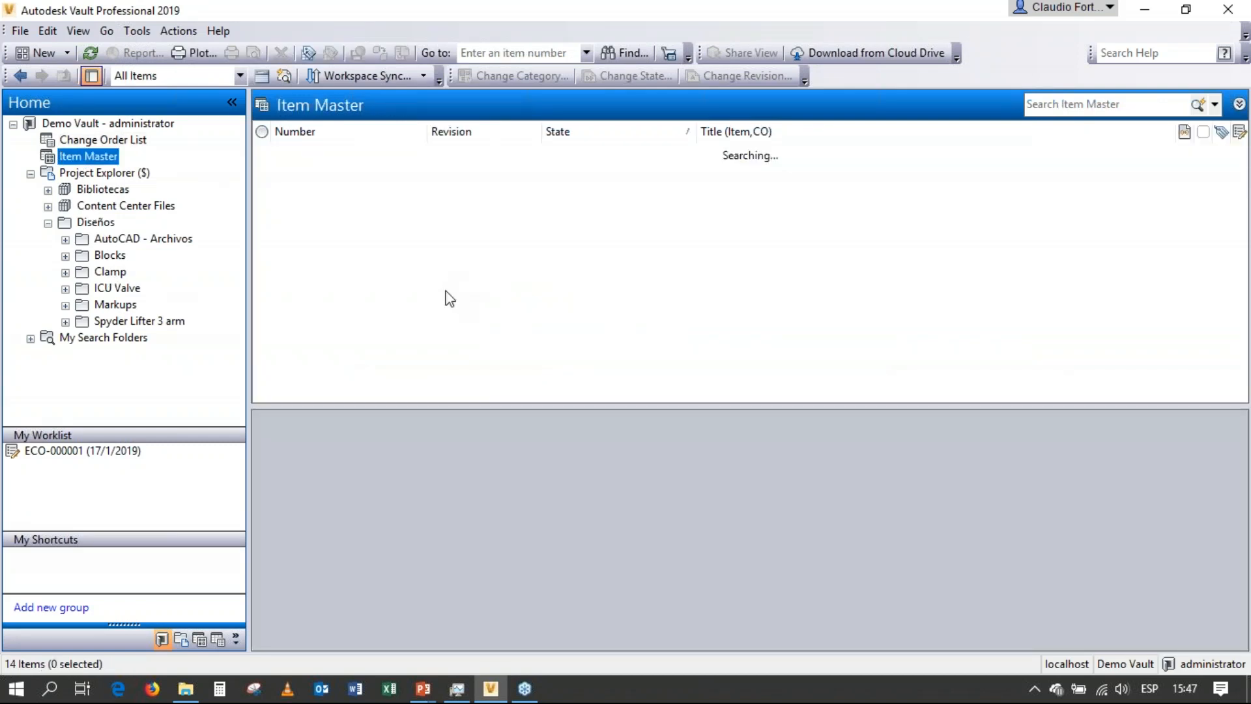
pyautogui.click(445, 390)
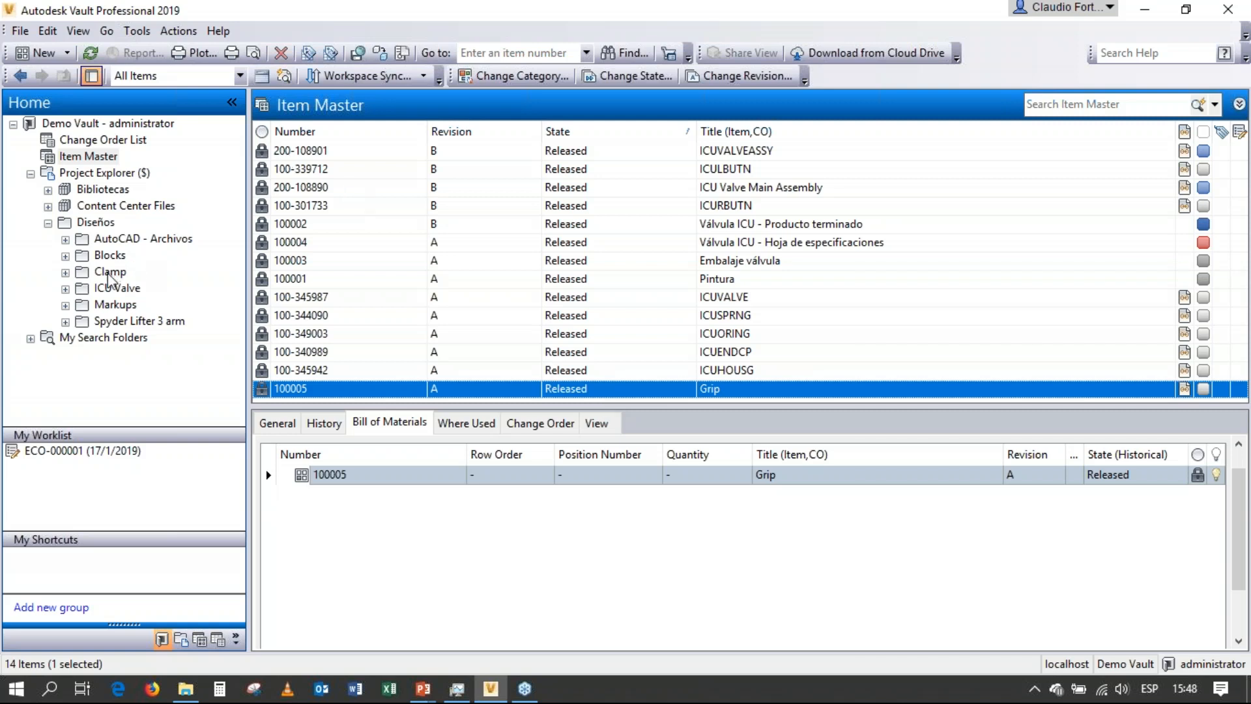
pyautogui.click(117, 289)
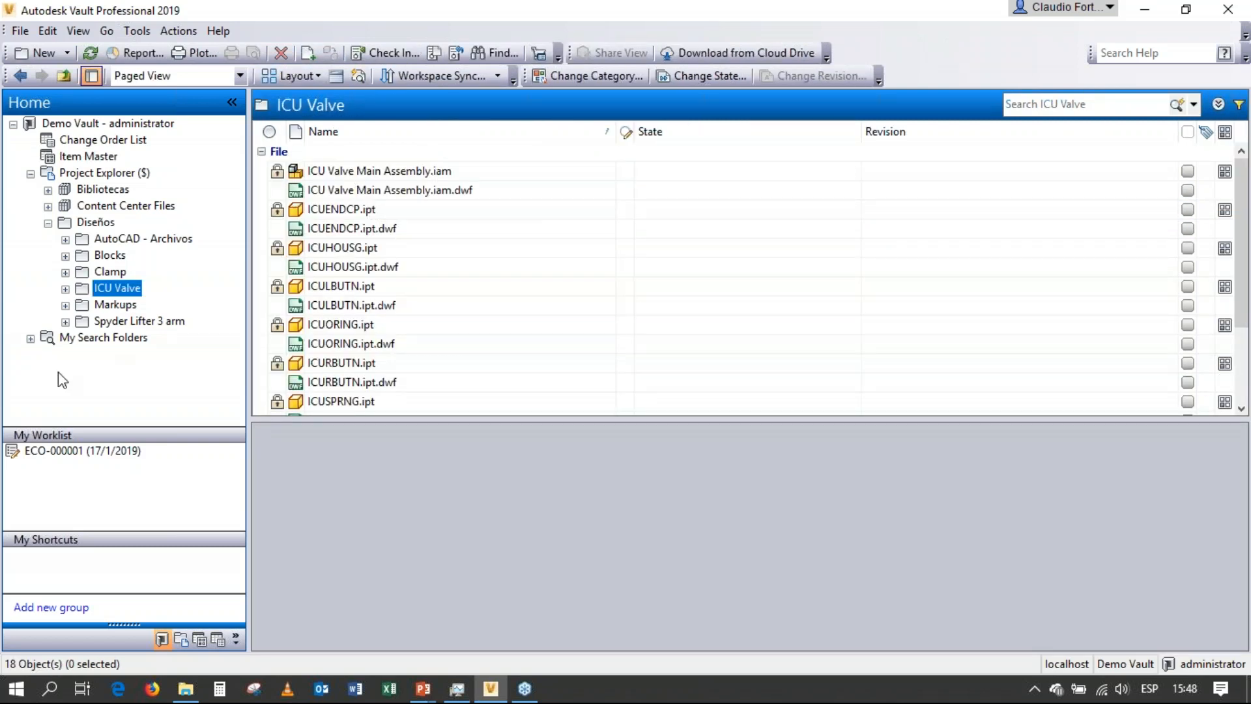
# Display the files in the Clamp folder and turn off showing hidden files in the options.
pyautogui.click(104, 272)
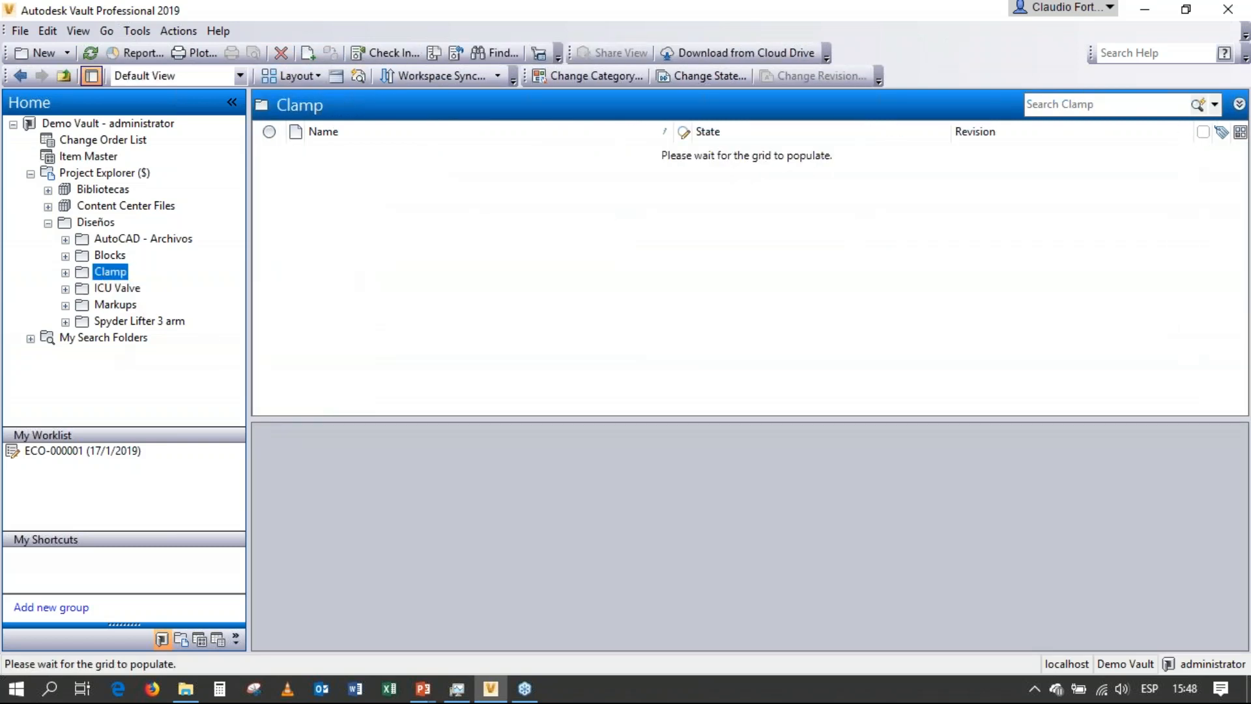
pyautogui.click(127, 33)
pyautogui.click(168, 201)
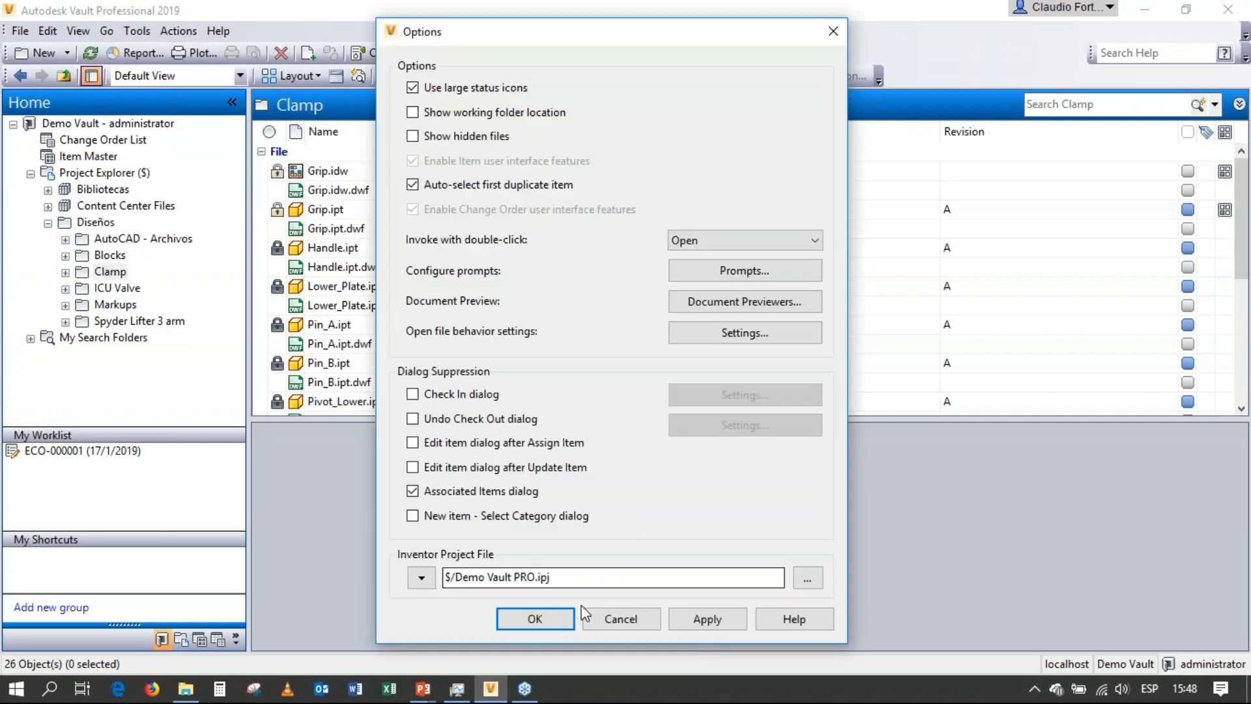
pyautogui.click(565, 618)
# Check the state and revision of Grip.idw and Grip.ipt, and view the notch depth change order's status in the Change Order List.
pyautogui.click(354, 173)
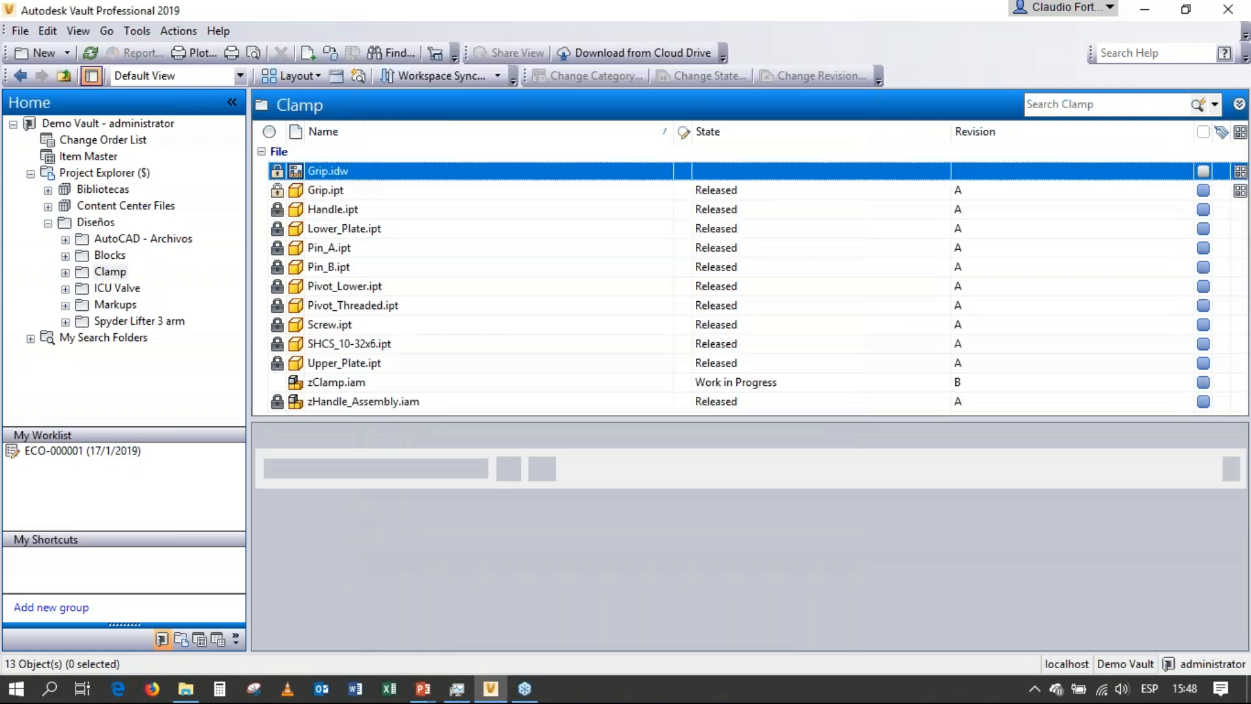
pyautogui.click(334, 190)
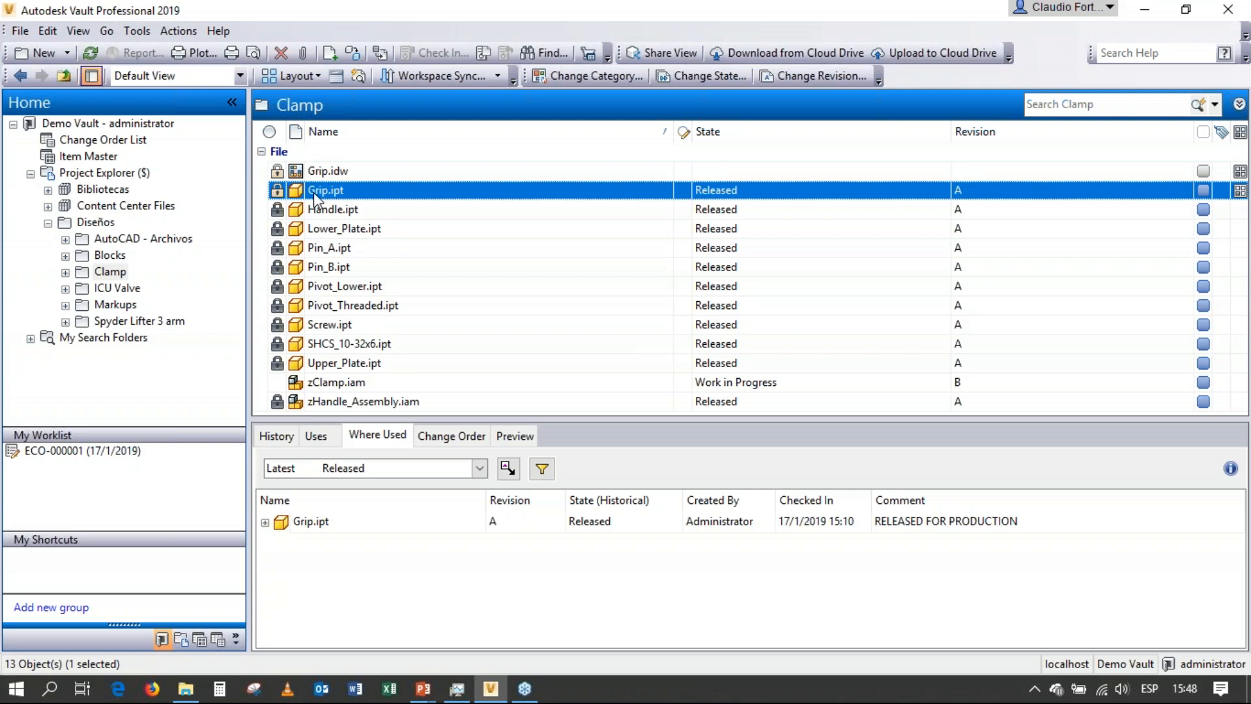
pyautogui.click(716, 174)
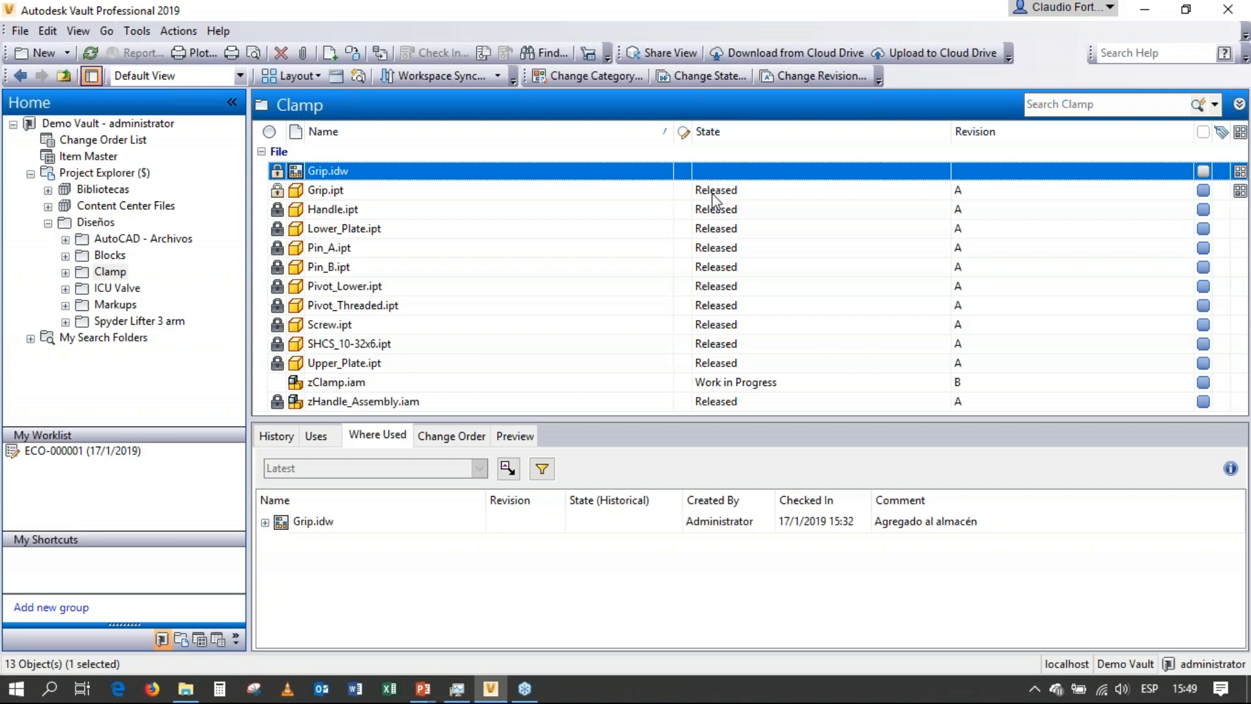
pyautogui.click(129, 140)
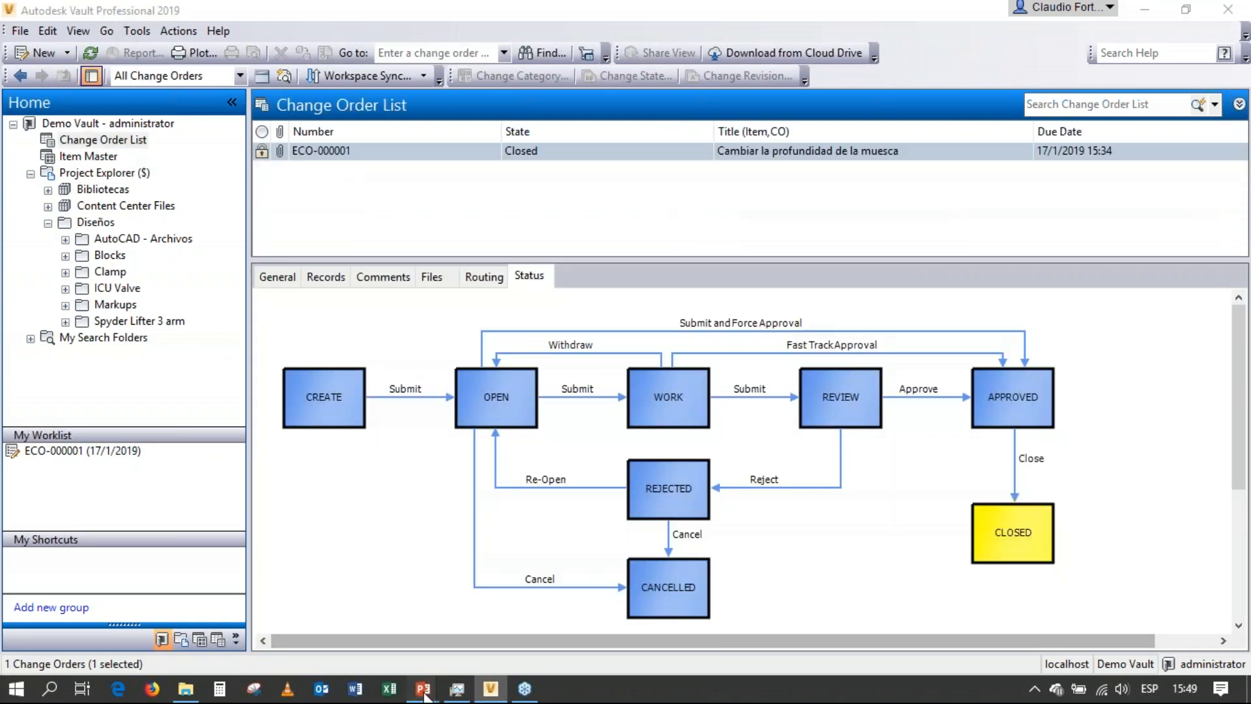
# Switch to the PowerPoint slide show on change orders and advance to the next slide.
pyautogui.moveTo(423, 688)
pyautogui.click(322, 603)
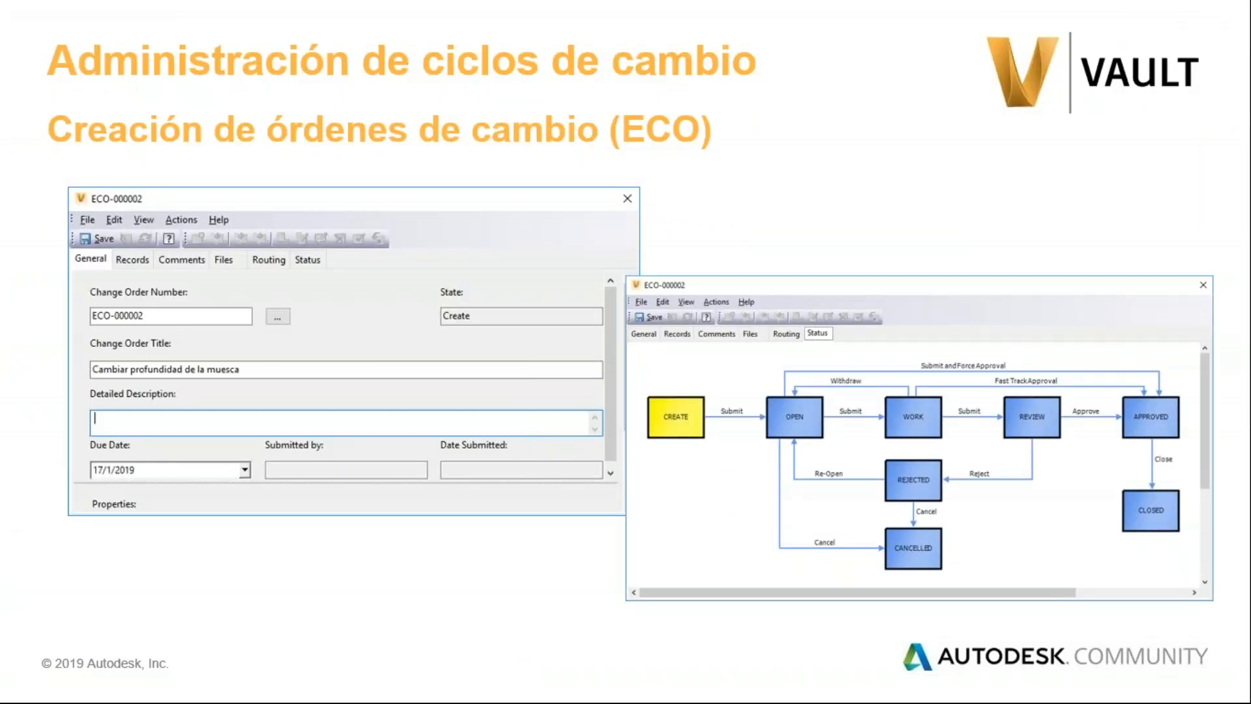
pyautogui.press('Right')
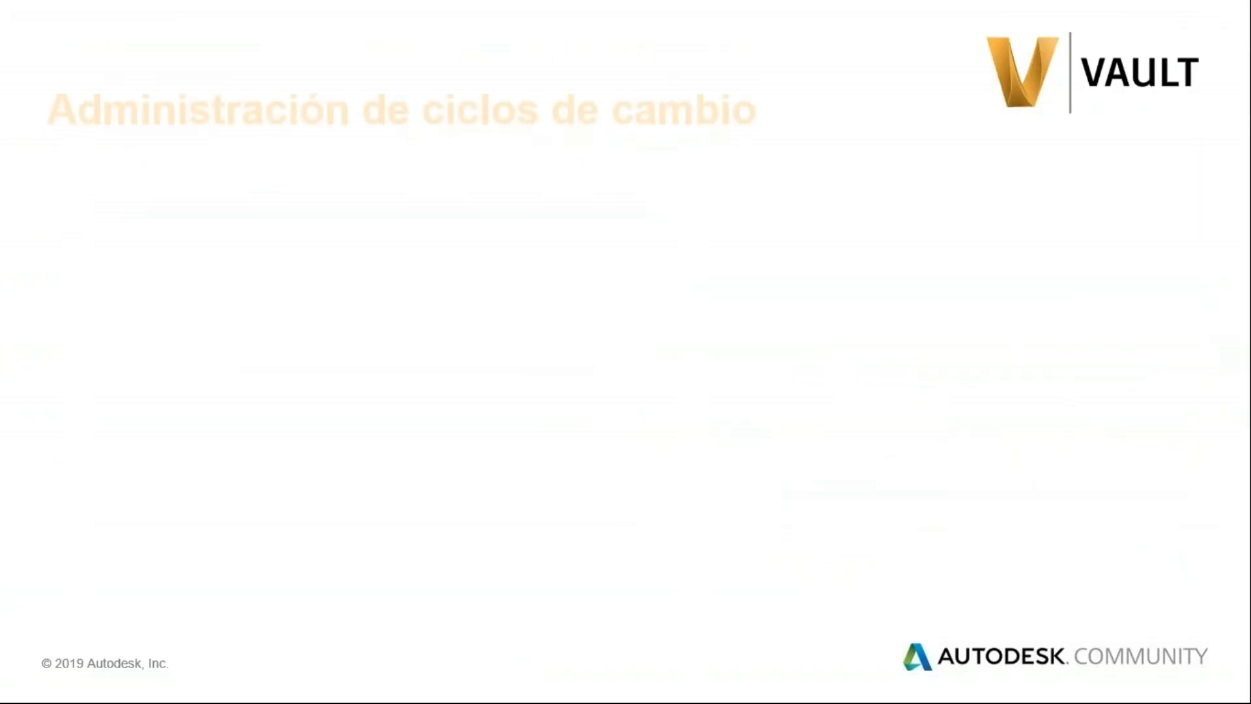
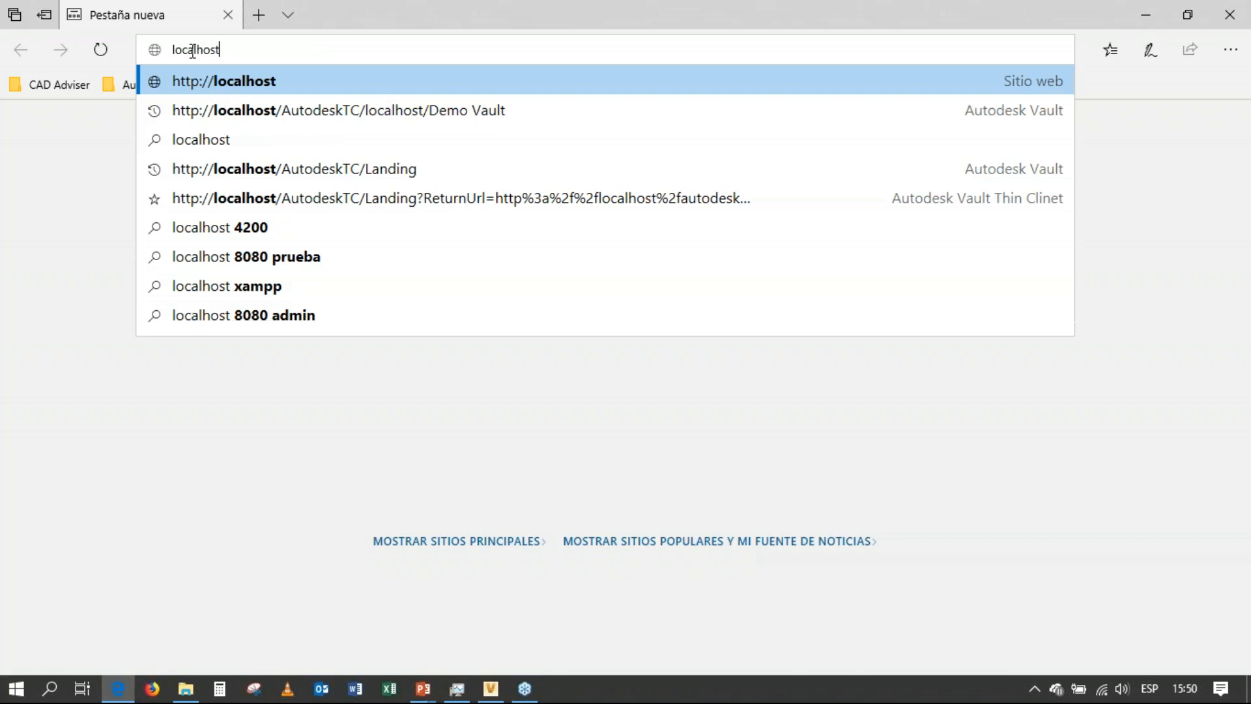
# Load the Autodesk Vault thin client sign-in page at localhost/autodesktc.
pyautogui.write('/')
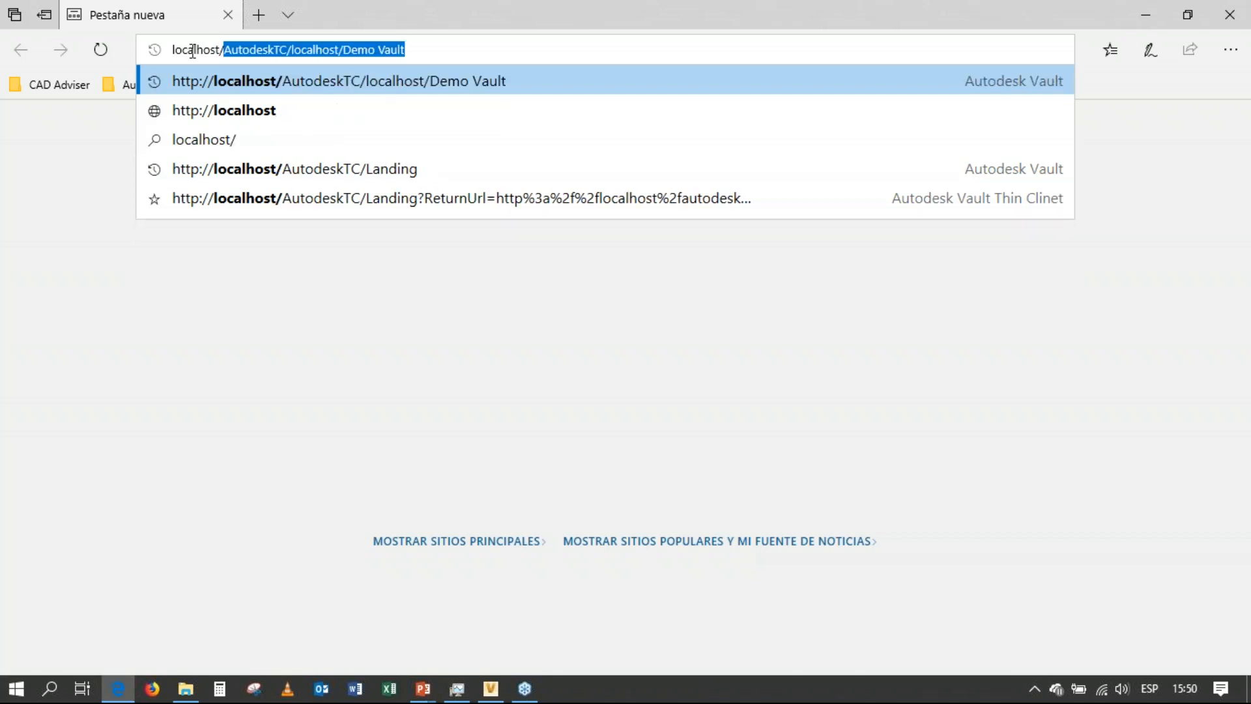
pyautogui.write('autodesktc')
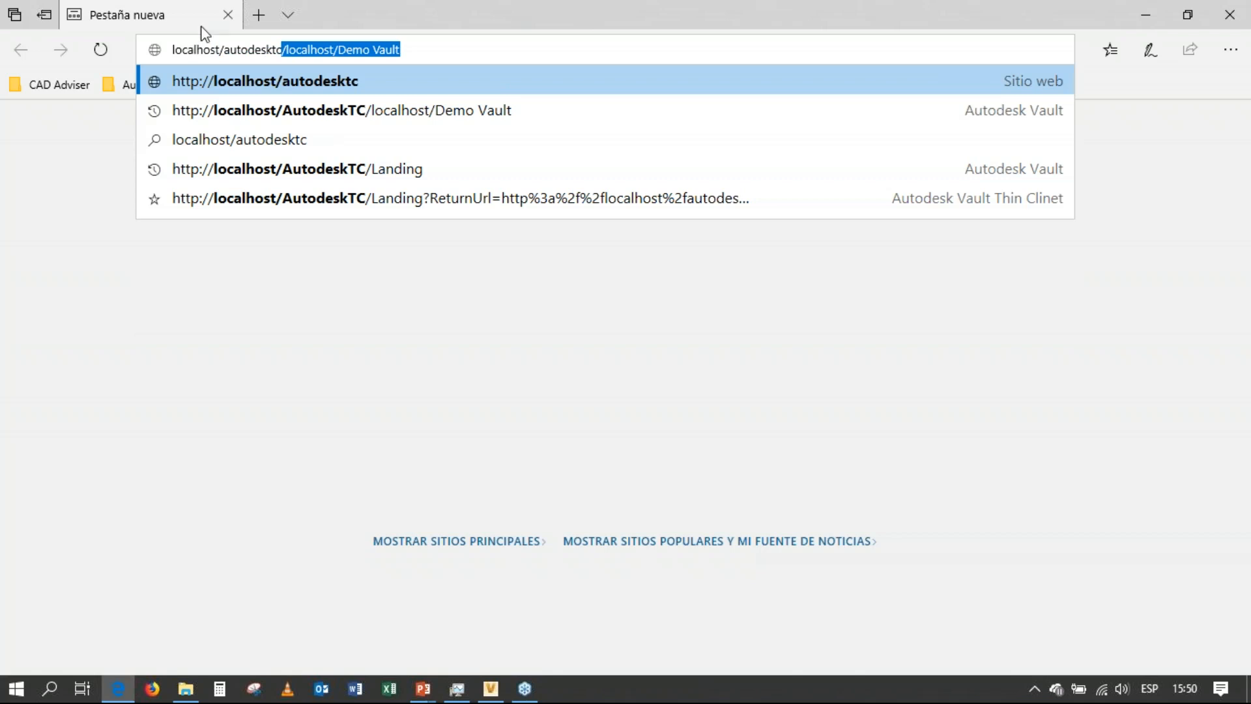
pyautogui.press('Return')
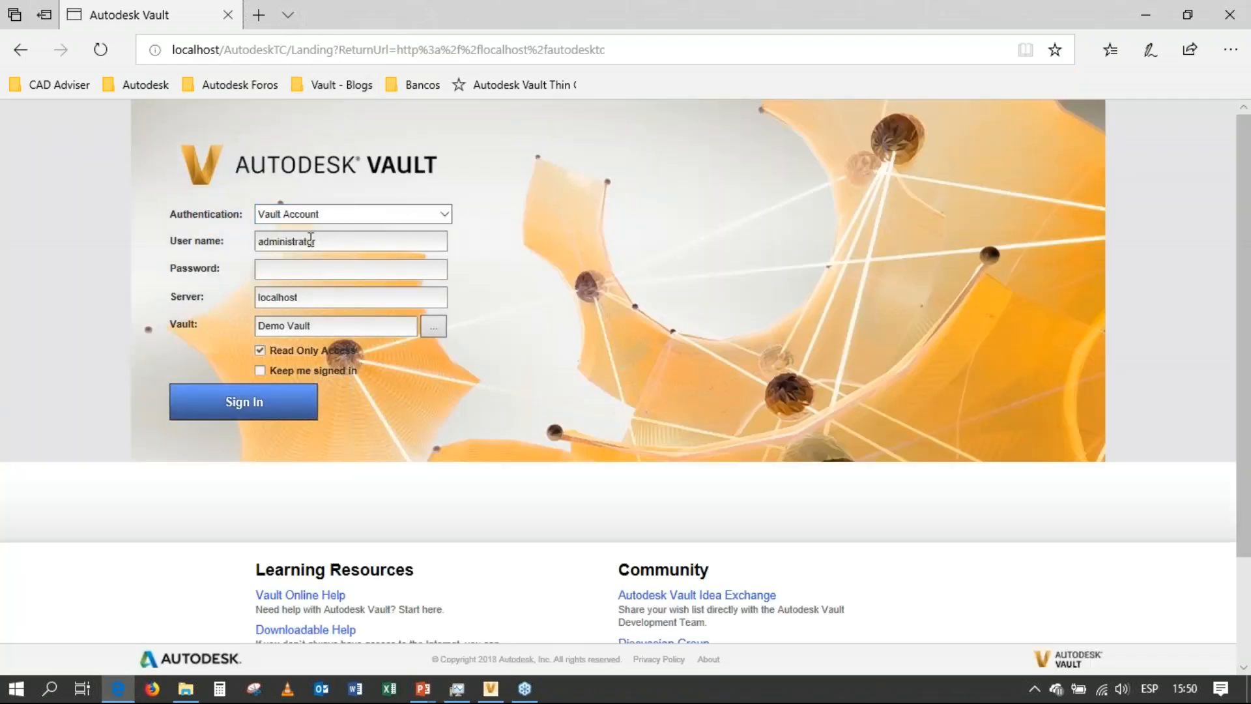
# Sign in to Demo Vault on the localhost server with the administrator Vault account.
pyautogui.click(317, 241)
pyautogui.doubleClick(316, 241)
pyautogui.click(294, 268)
pyautogui.moveTo(309, 299); pyautogui.dragTo(244, 298)
pyautogui.moveTo(343, 330); pyautogui.dragTo(136, 357)
pyautogui.click(234, 409)
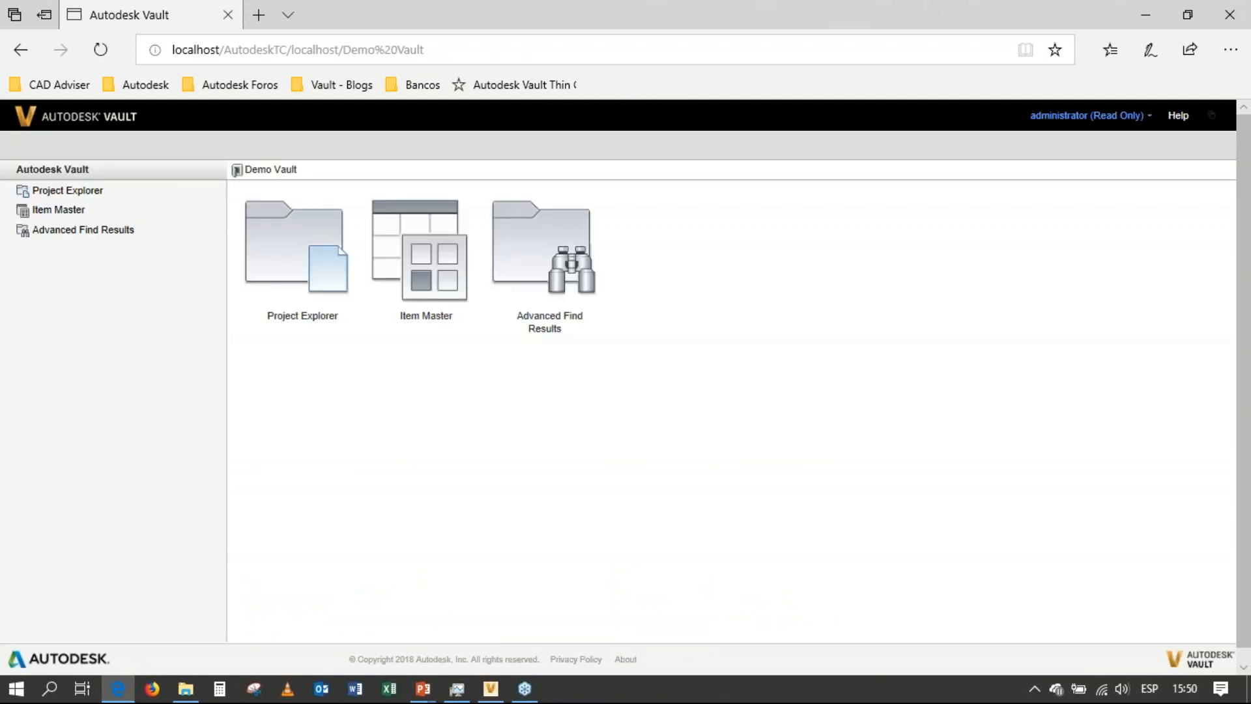
# Open the details of ICU Valve Main Assembly.iam from Diseños > ICU Valve and review the component files it uses.
pyautogui.click(54, 193)
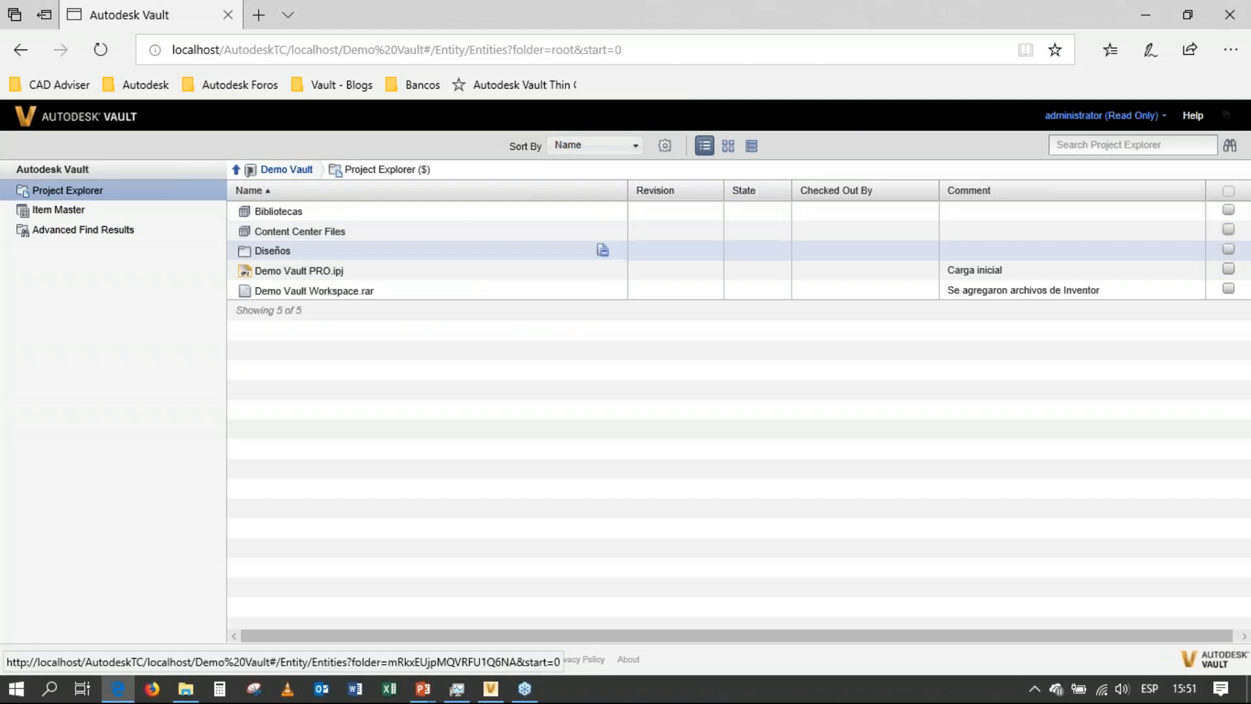
pyautogui.click(273, 252)
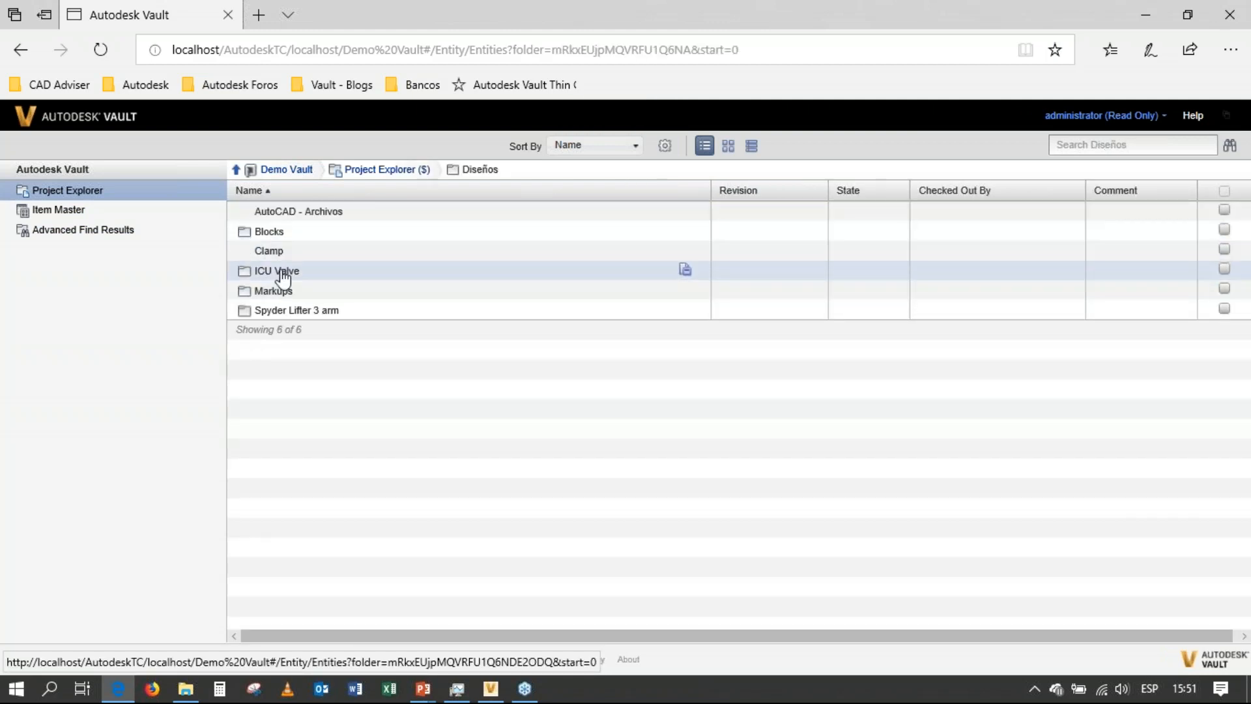
pyautogui.click(278, 270)
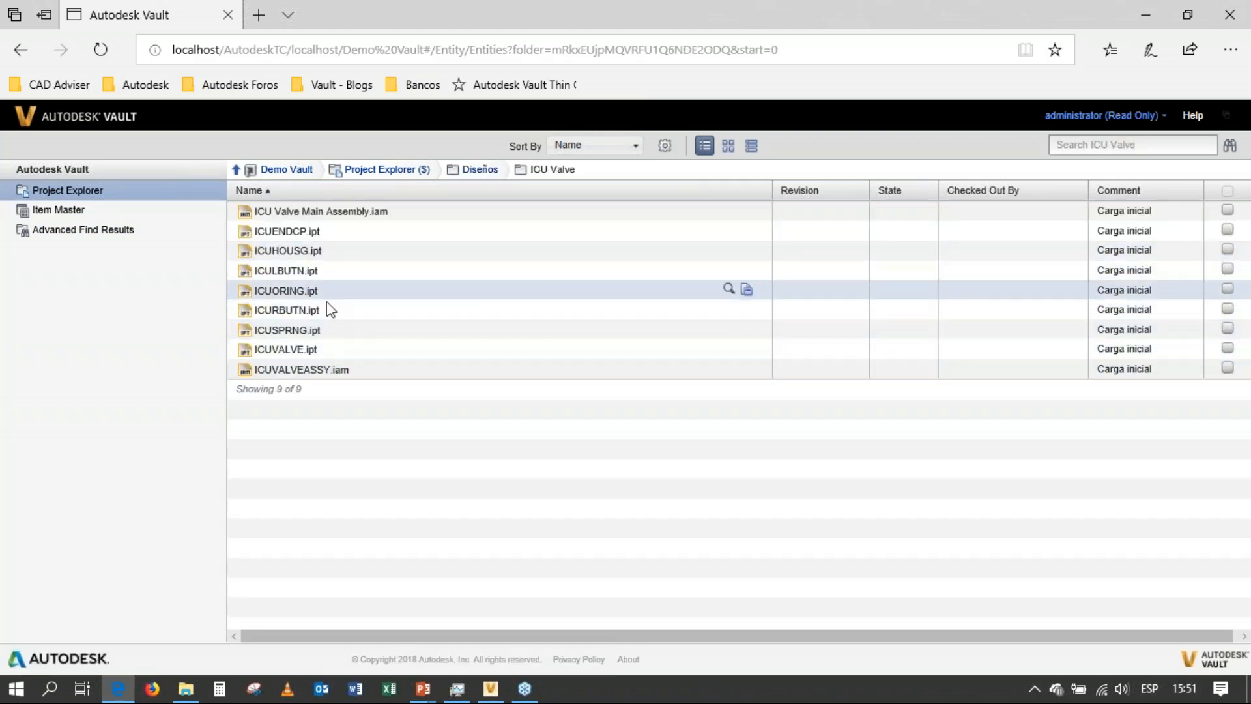
pyautogui.click(291, 215)
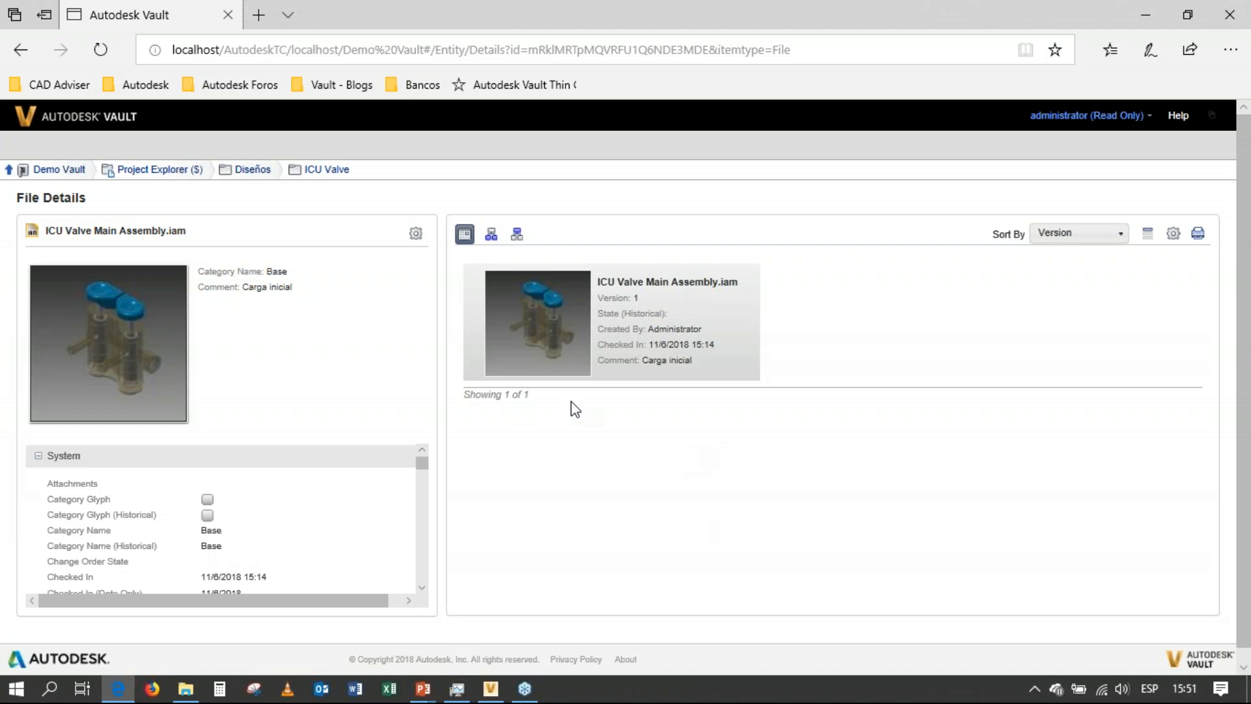
pyautogui.click(491, 238)
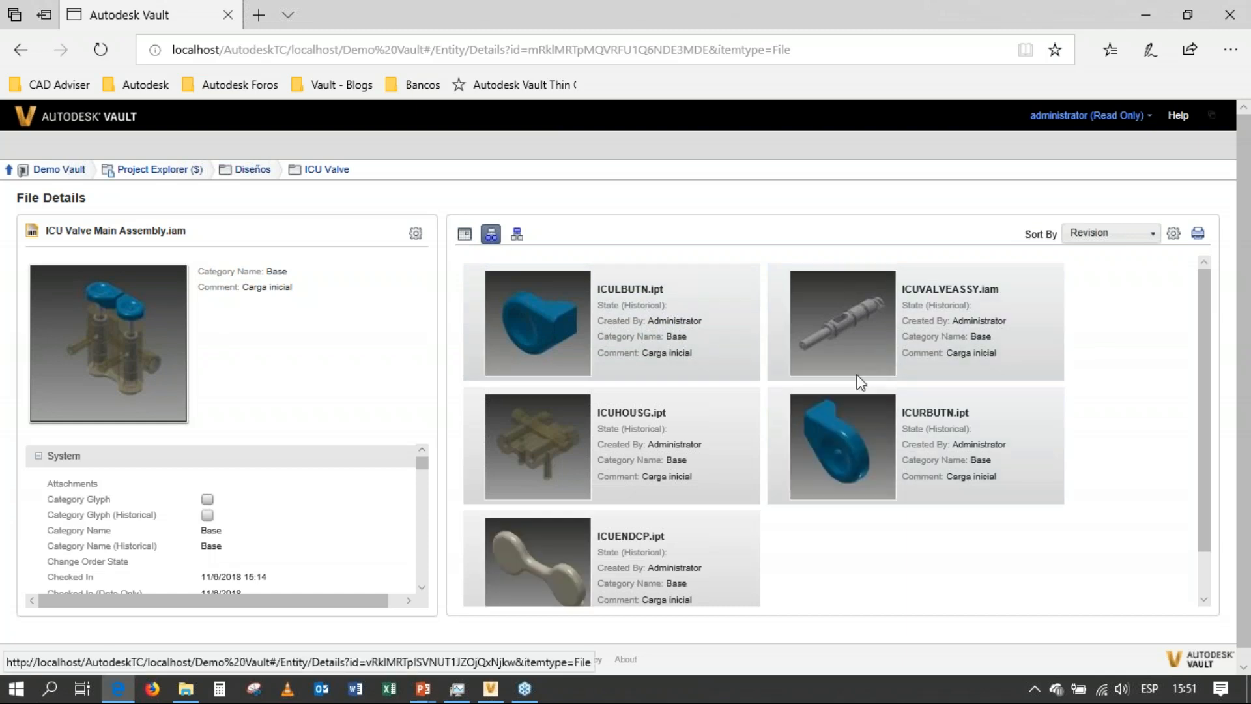
pyautogui.scroll(-3, 714, 456)
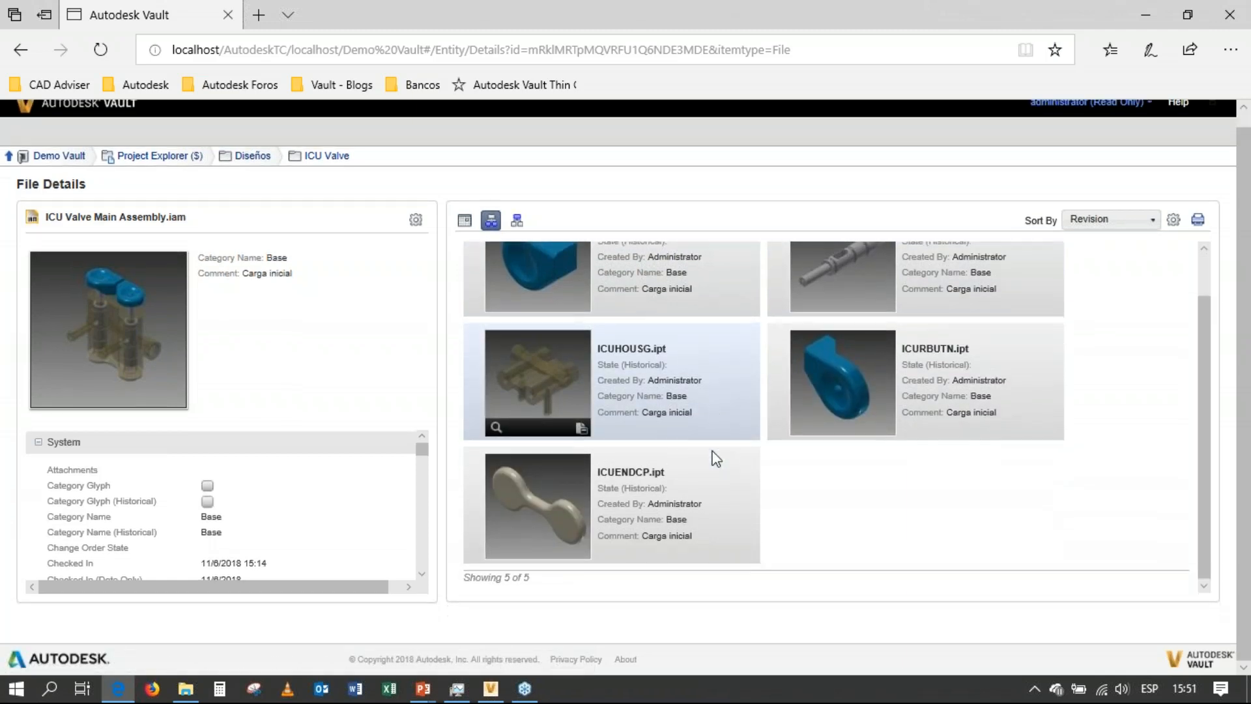
pyautogui.scroll(3, 717, 459)
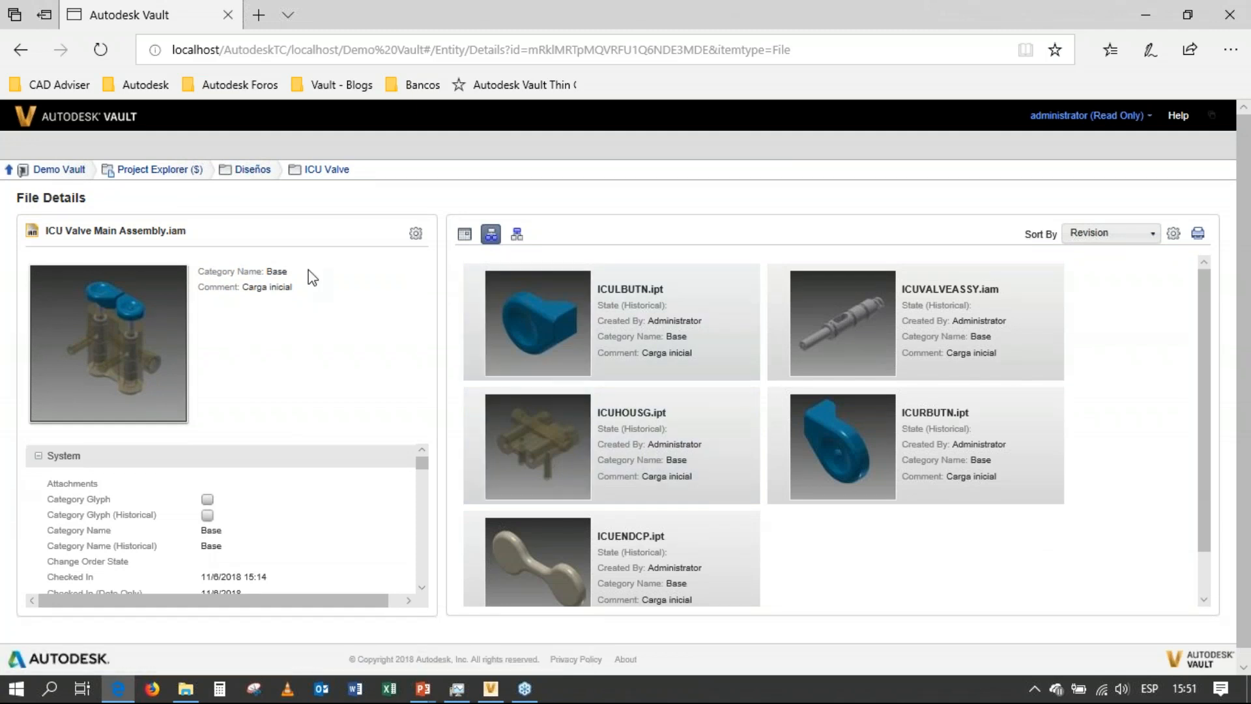
# Browse from Diseños to AutoCAD - Archivos > 630 ACX > 630 Gearbox-R and review the drawings used by 200313-X-ASSY-R.dwg.
pyautogui.click(252, 175)
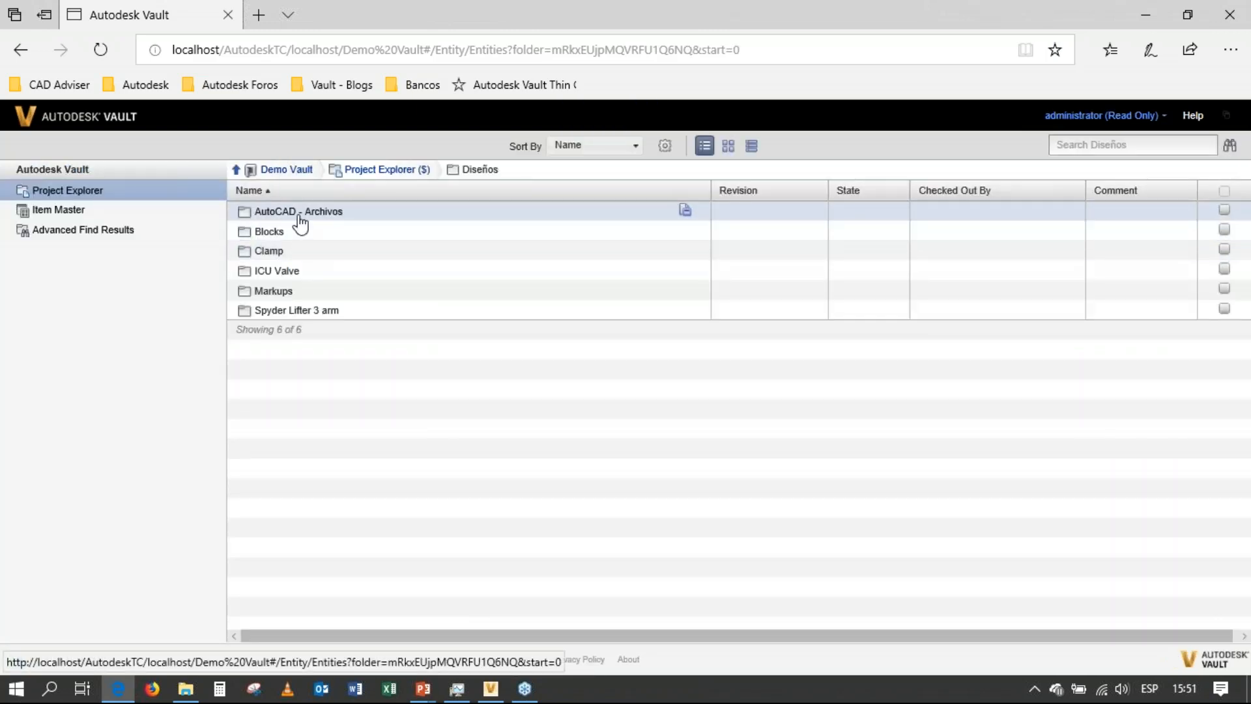
pyautogui.click(298, 216)
pyautogui.click(282, 253)
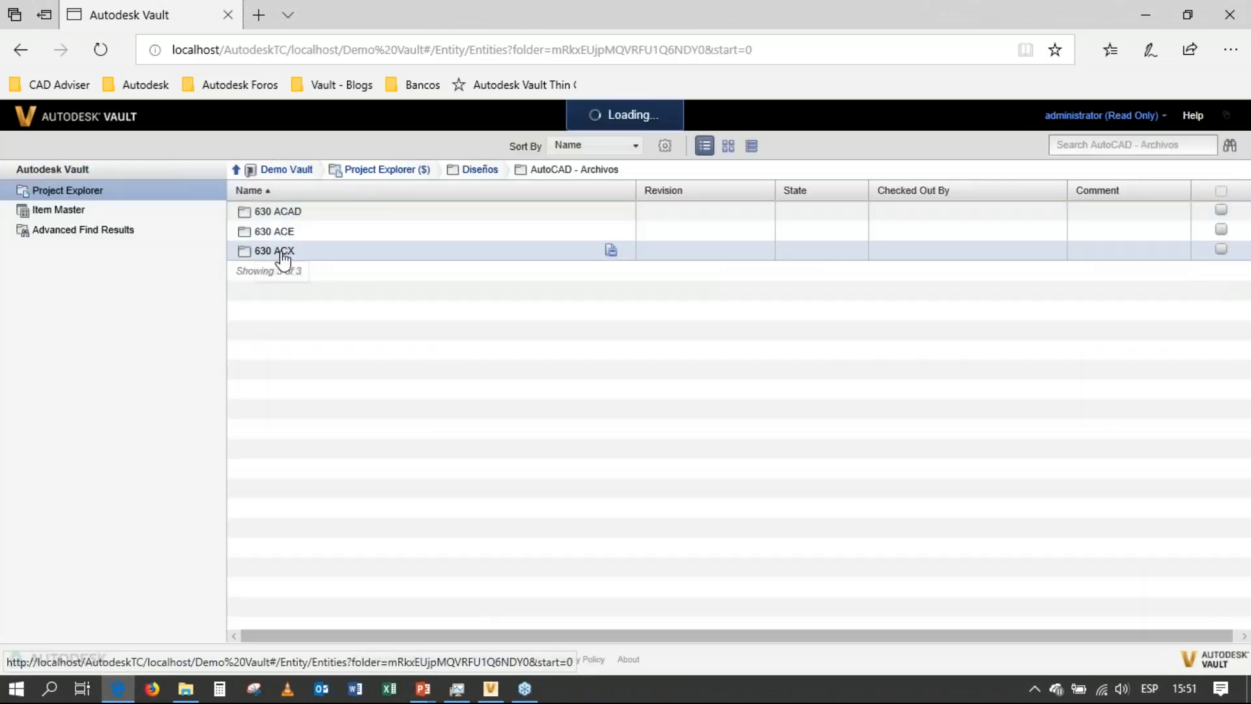
pyautogui.click(281, 215)
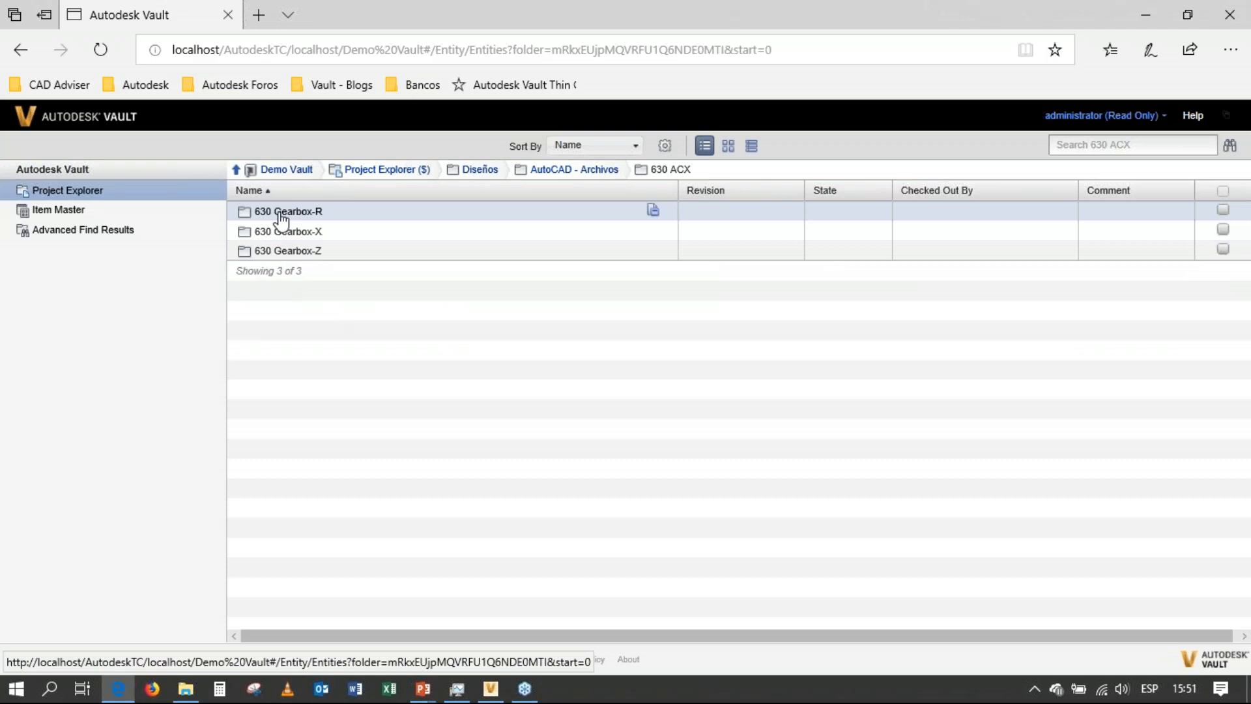
pyautogui.click(282, 272)
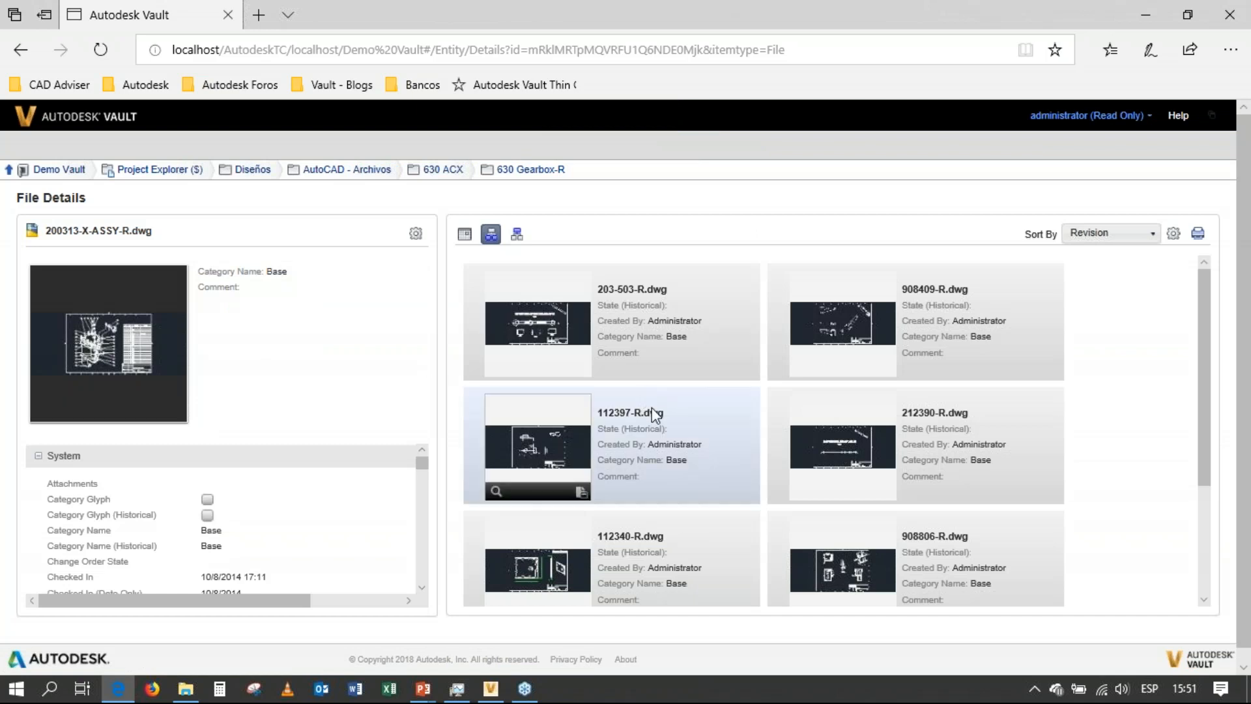
pyautogui.scroll(-3, 655, 417)
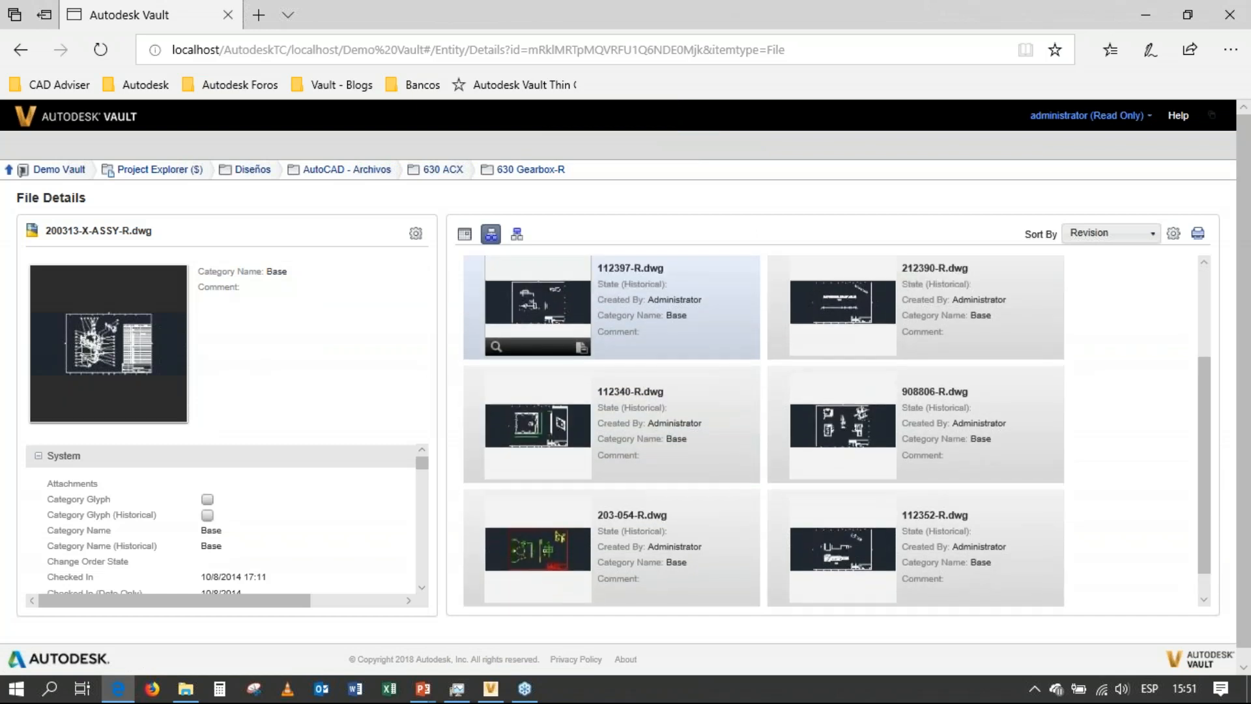
pyautogui.scroll(3, 584, 388)
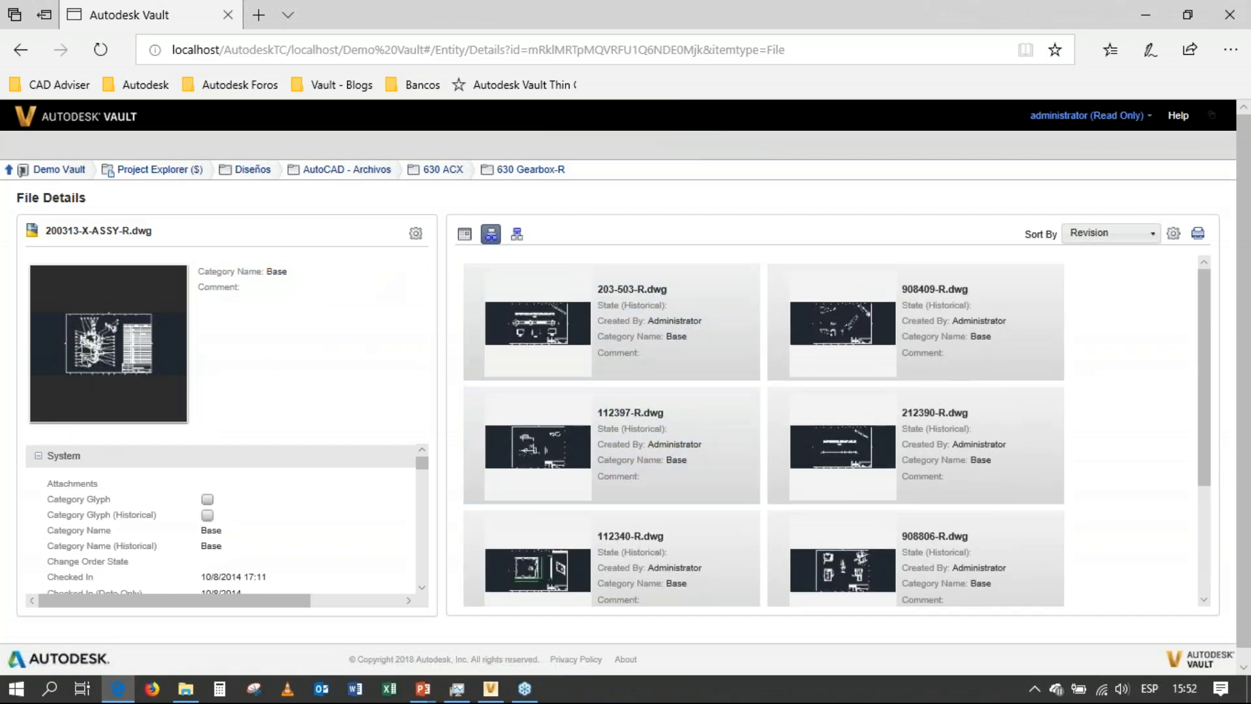
pyautogui.scroll(-5, 284, 549)
pyautogui.scroll(-2, 284, 550)
pyautogui.scroll(8, 281, 537)
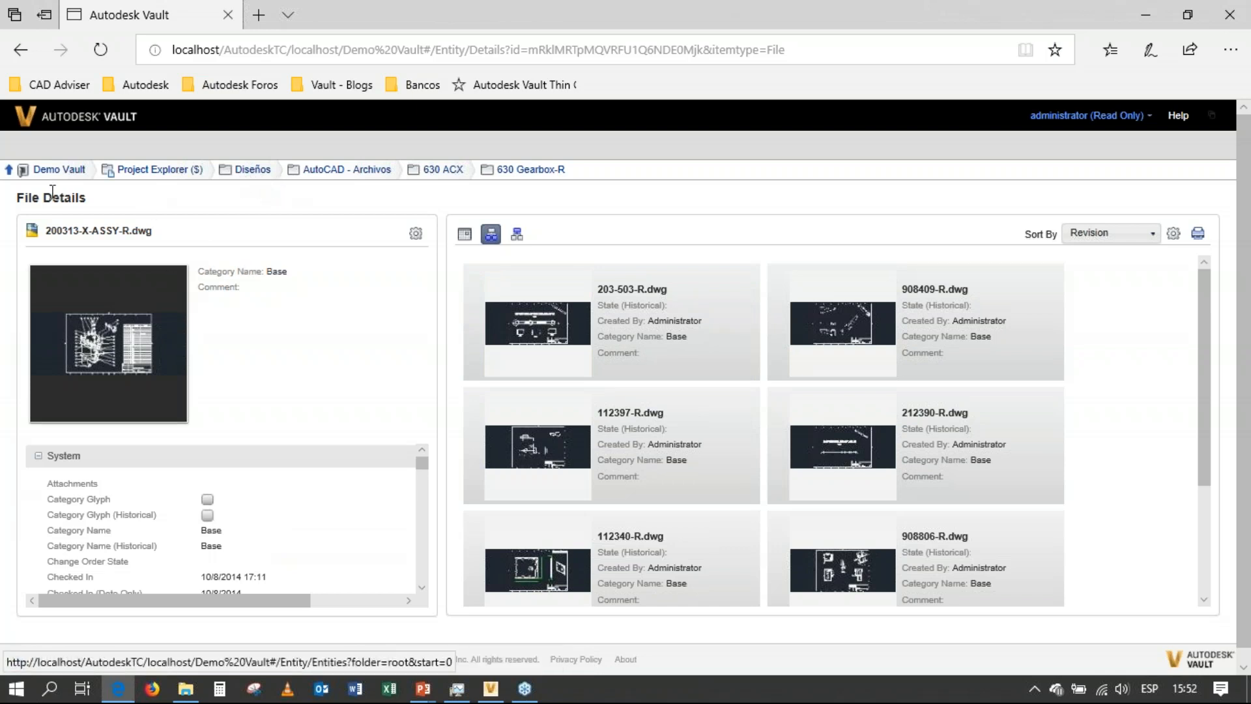
# Open item 100002, Válvula ICU - Producto terminado, from the Item Master and check where it is used.
pyautogui.click(70, 174)
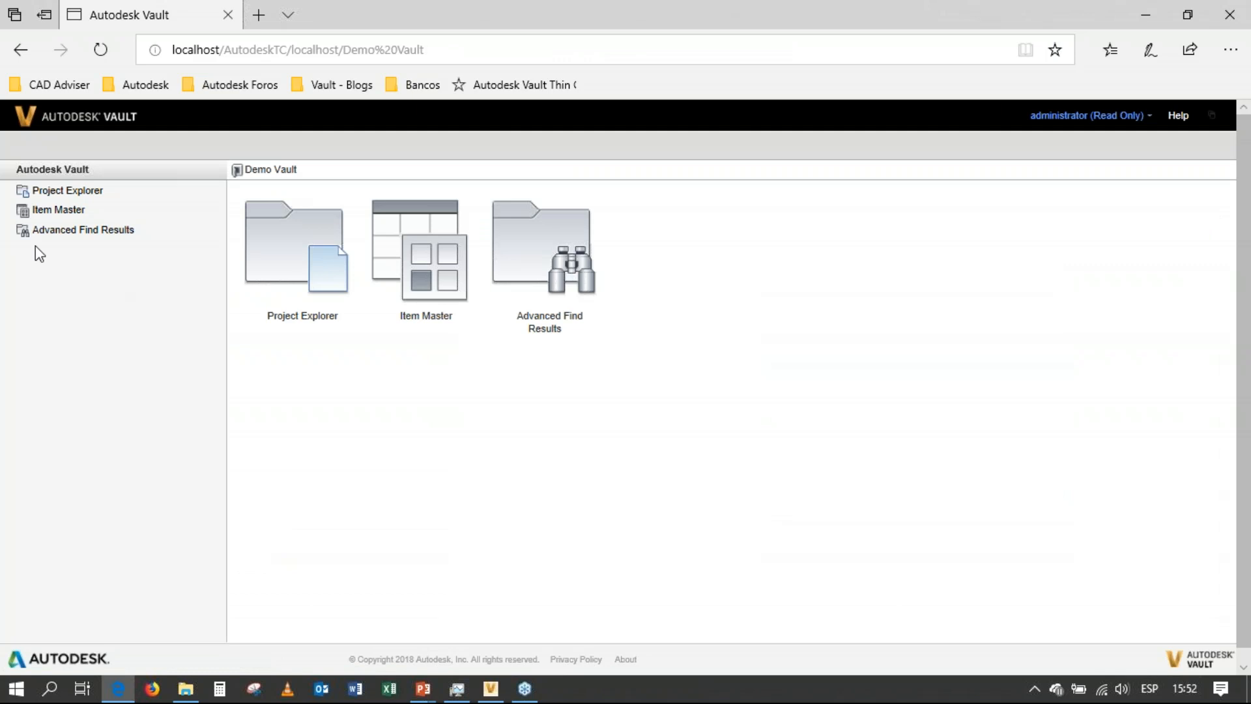
pyautogui.click(42, 211)
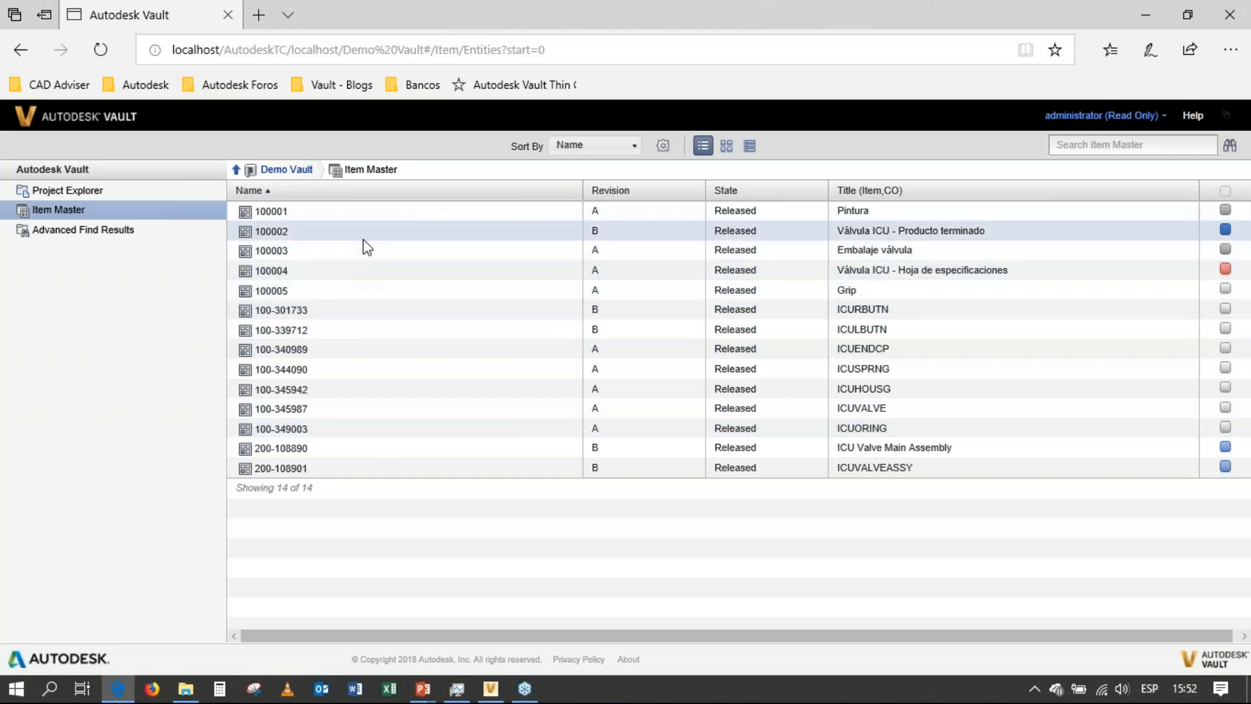
pyautogui.click(285, 236)
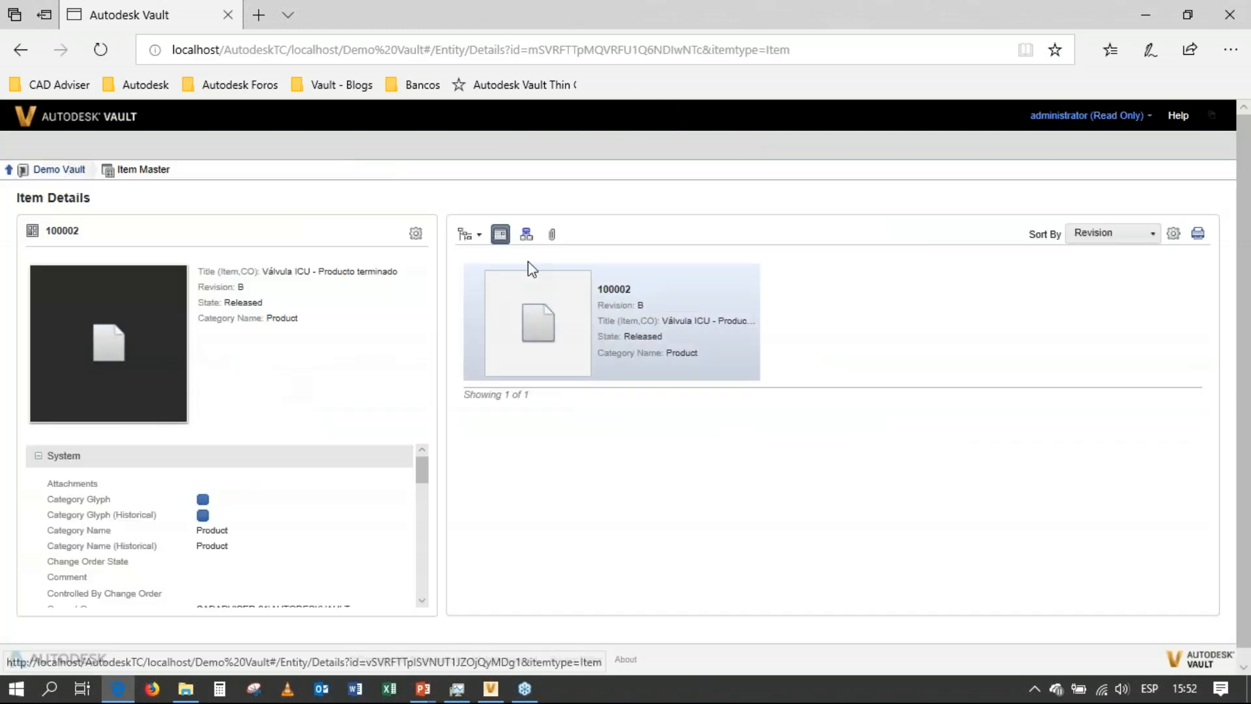
pyautogui.click(527, 234)
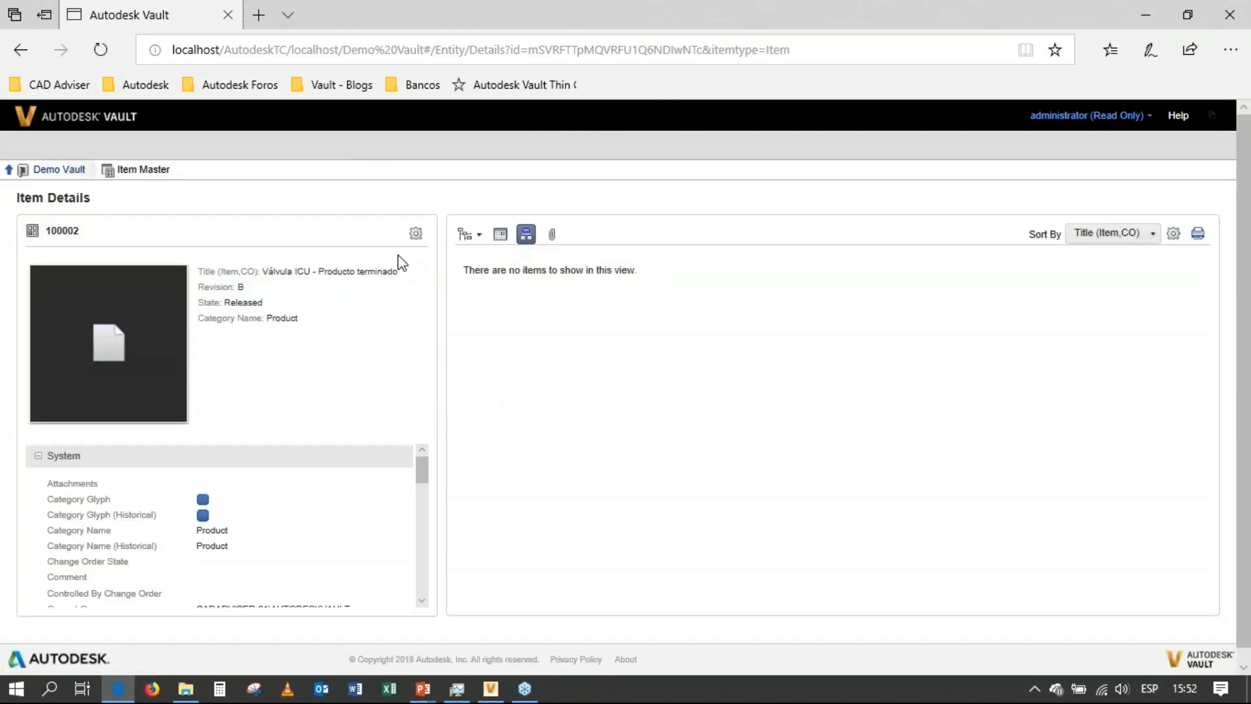
# Display the bill of materials of item 100002 and expand ICU Valve Main Assembly and its ICUVALVEASSY subassembly.
pyautogui.click(464, 234)
pyautogui.click(479, 235)
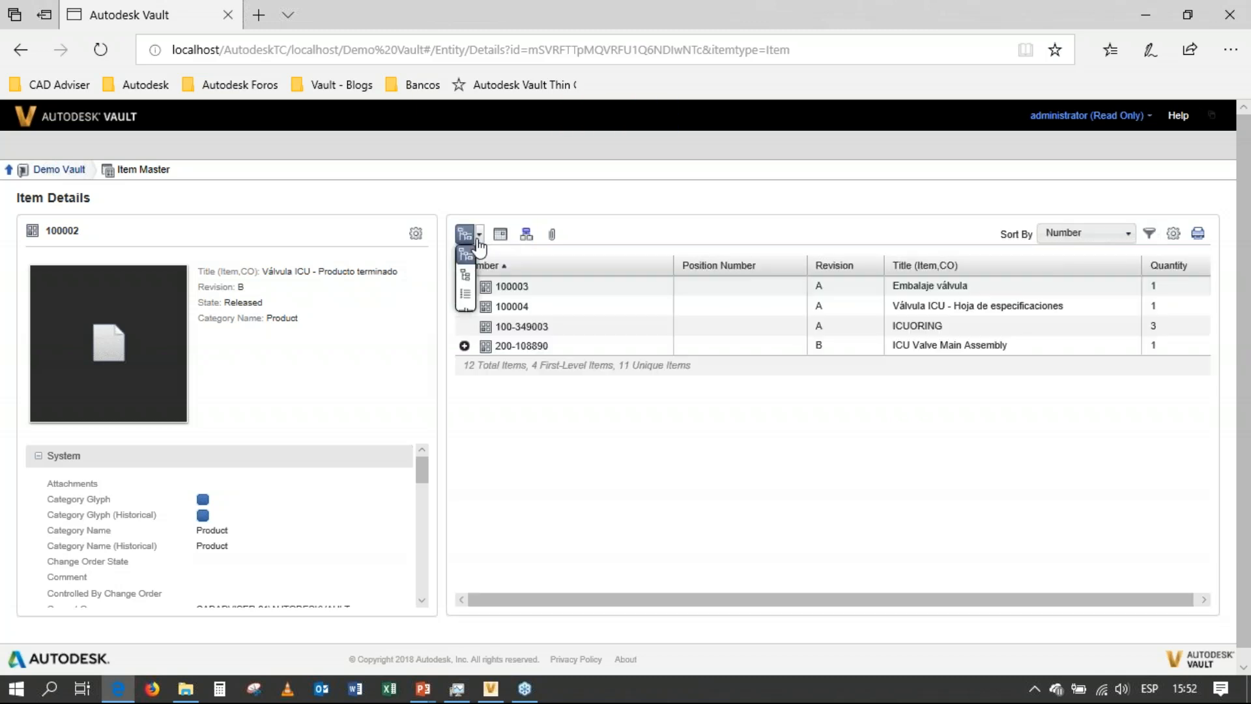
pyautogui.click(465, 274)
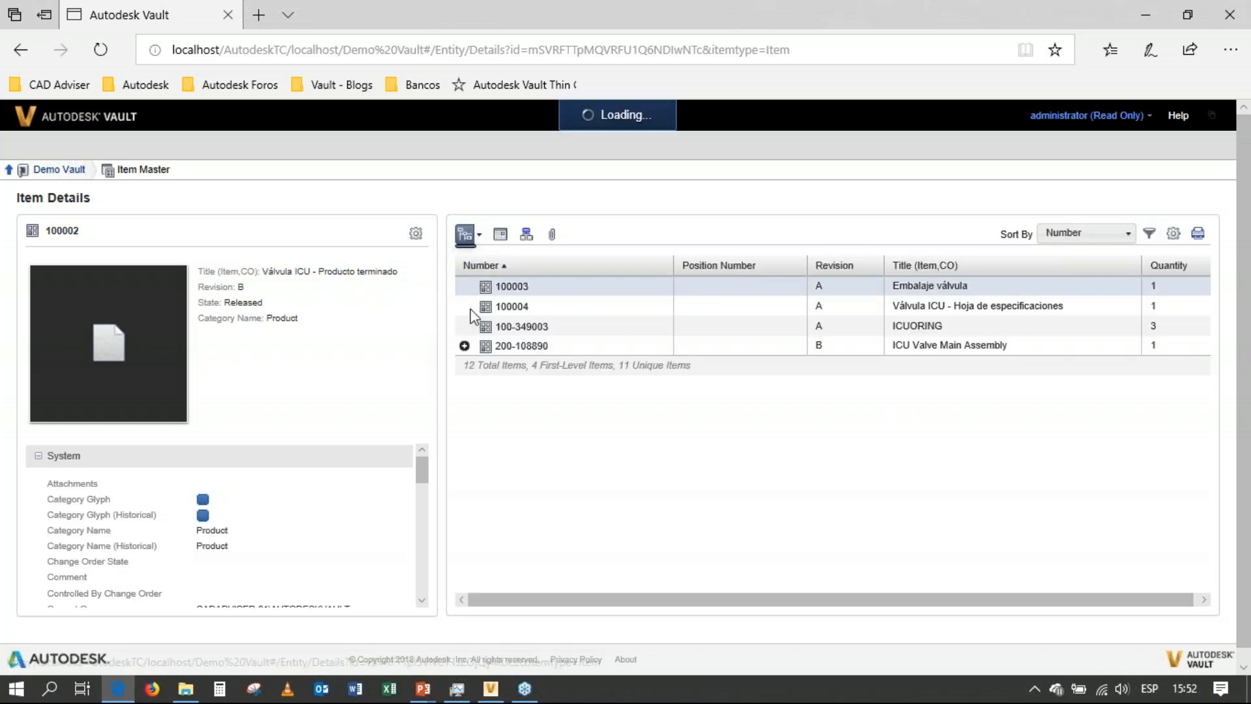
pyautogui.click(465, 346)
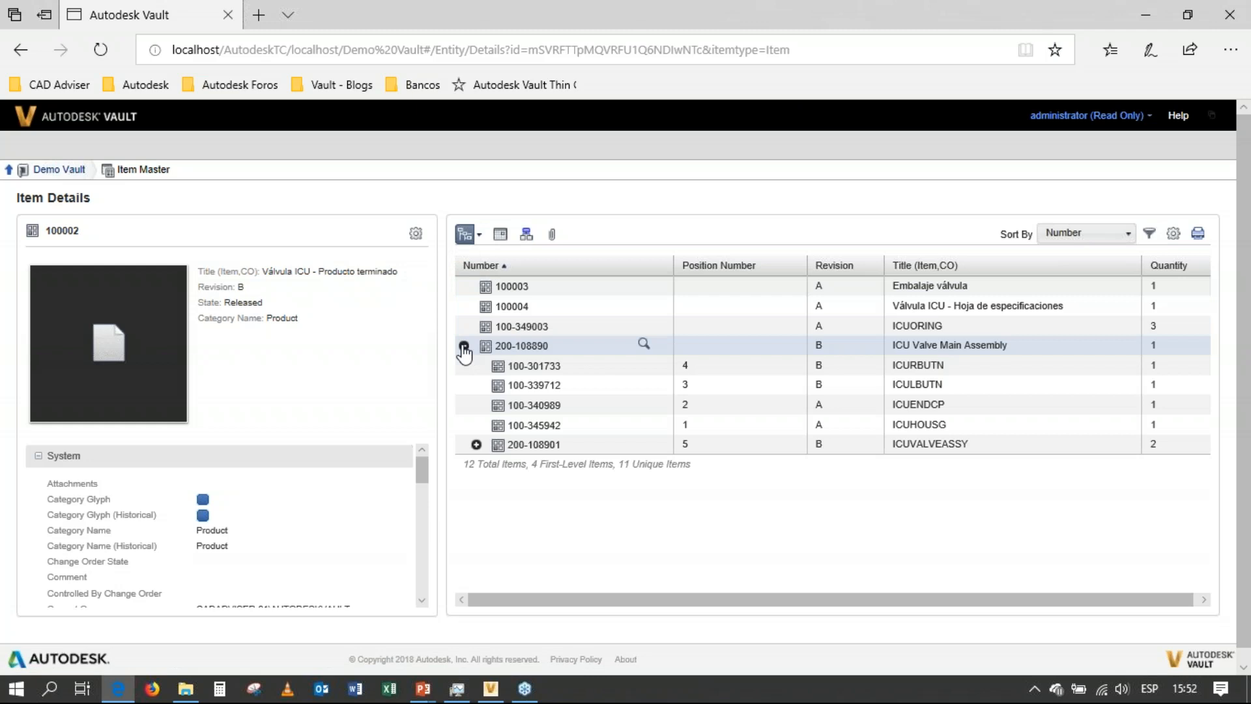
pyautogui.click(476, 444)
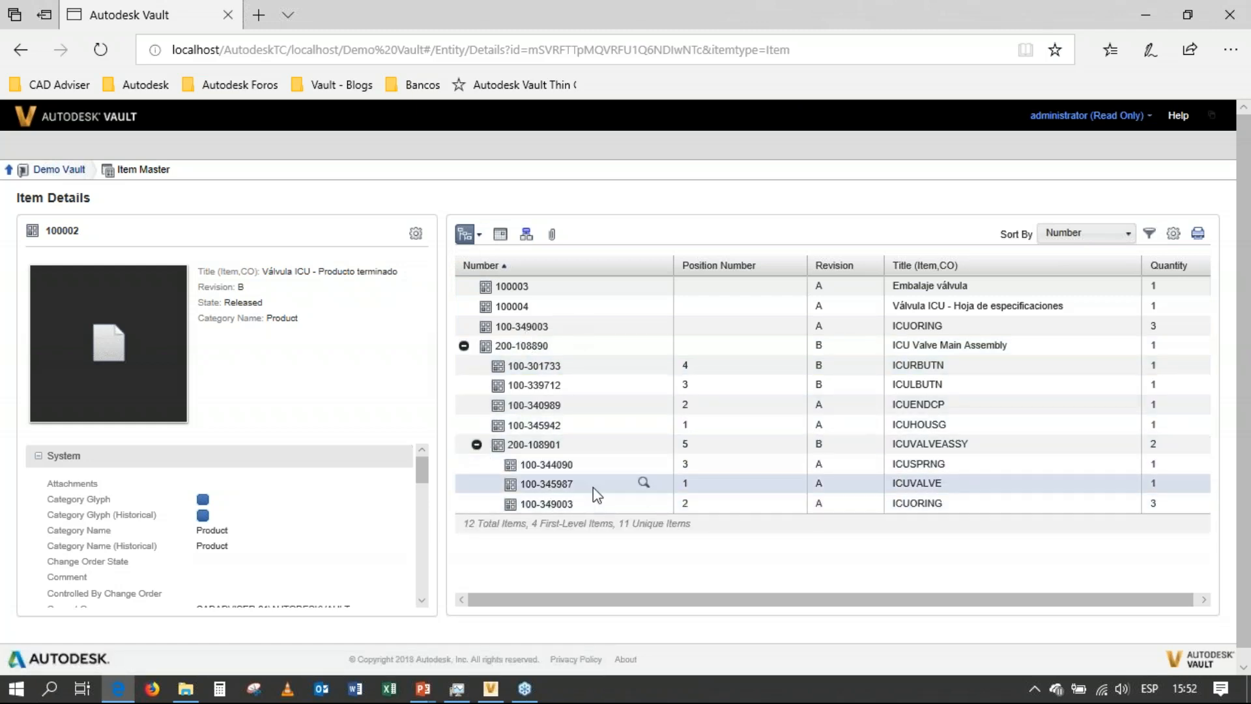
# Open the details of the ICUORING item 100-349003, view its enlarged thumbnail, and close the preview.
pyautogui.click(518, 329)
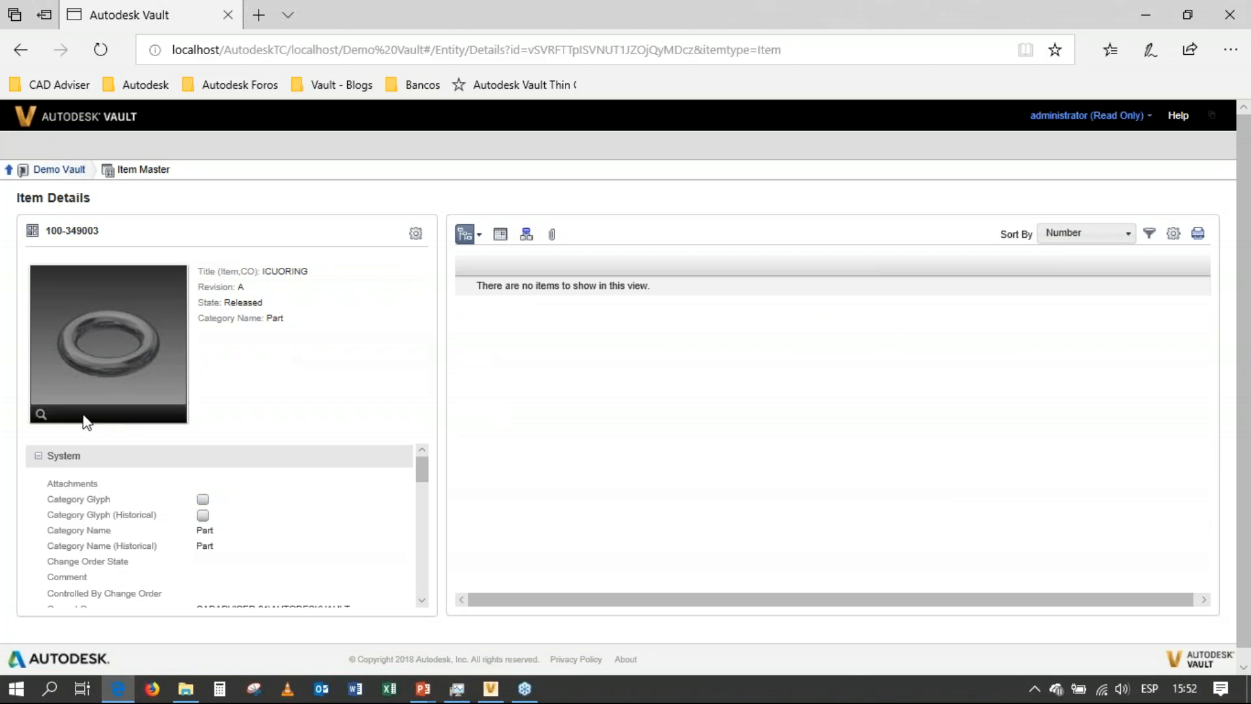
pyautogui.click(40, 415)
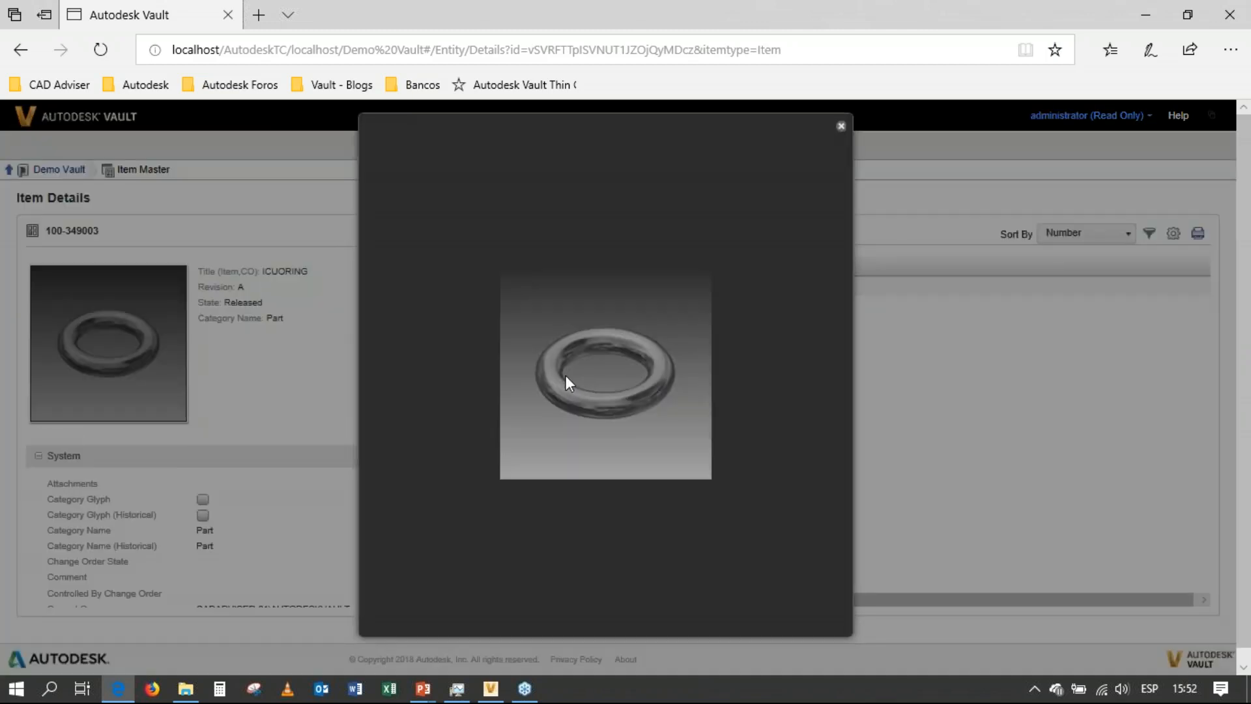
pyautogui.click(840, 140)
# Return to the ICU Valve folder under Diseños in Project Explorer and open the details of ICU Valve Main Assembly.iam.
pyautogui.click(60, 170)
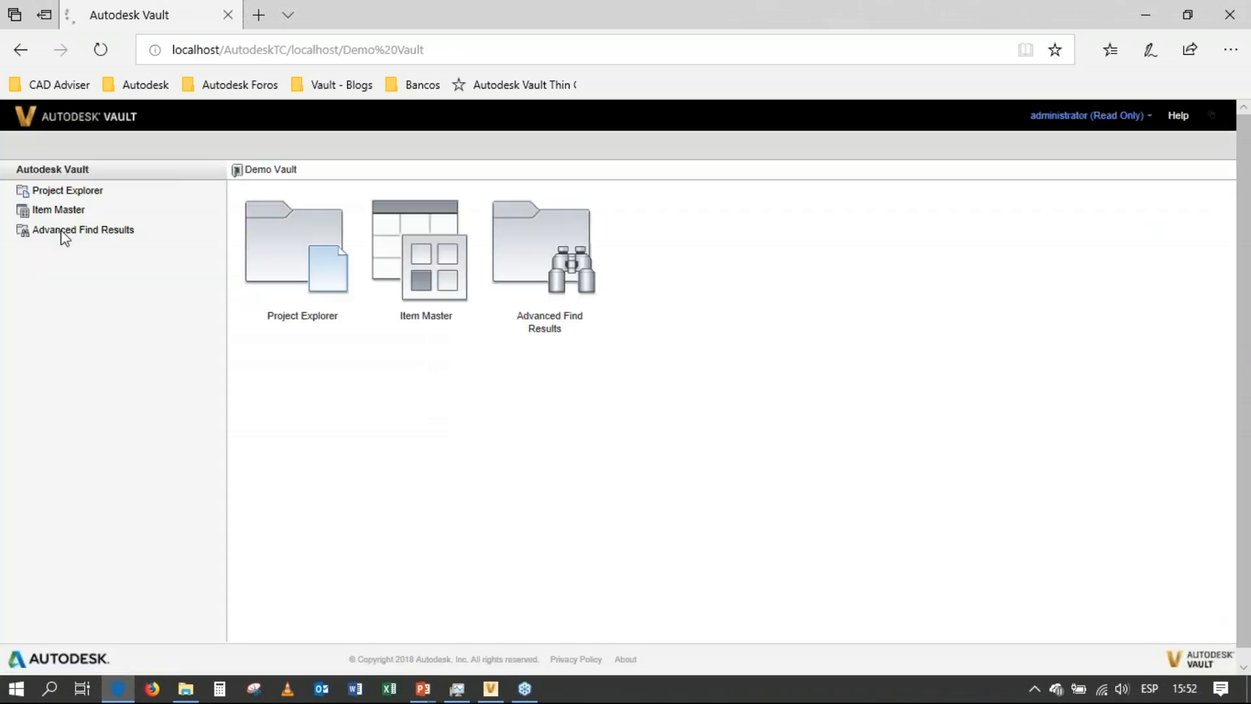
pyautogui.click(51, 191)
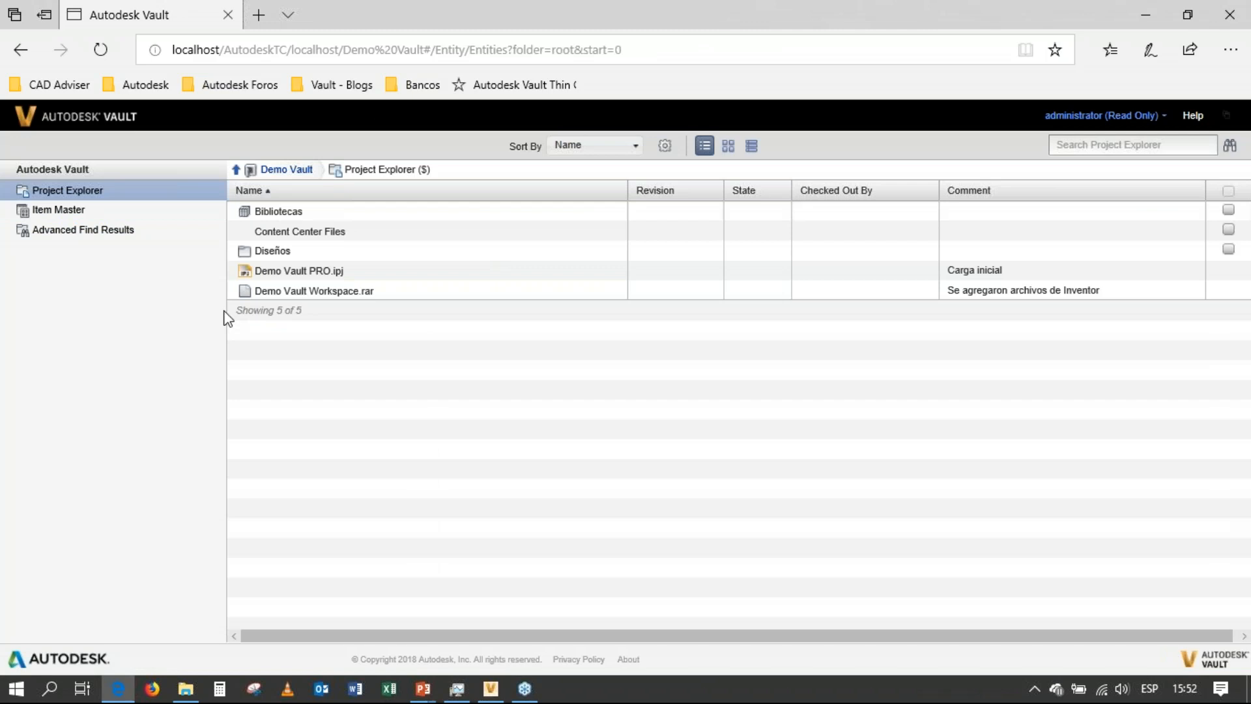
pyautogui.click(271, 253)
pyautogui.click(274, 271)
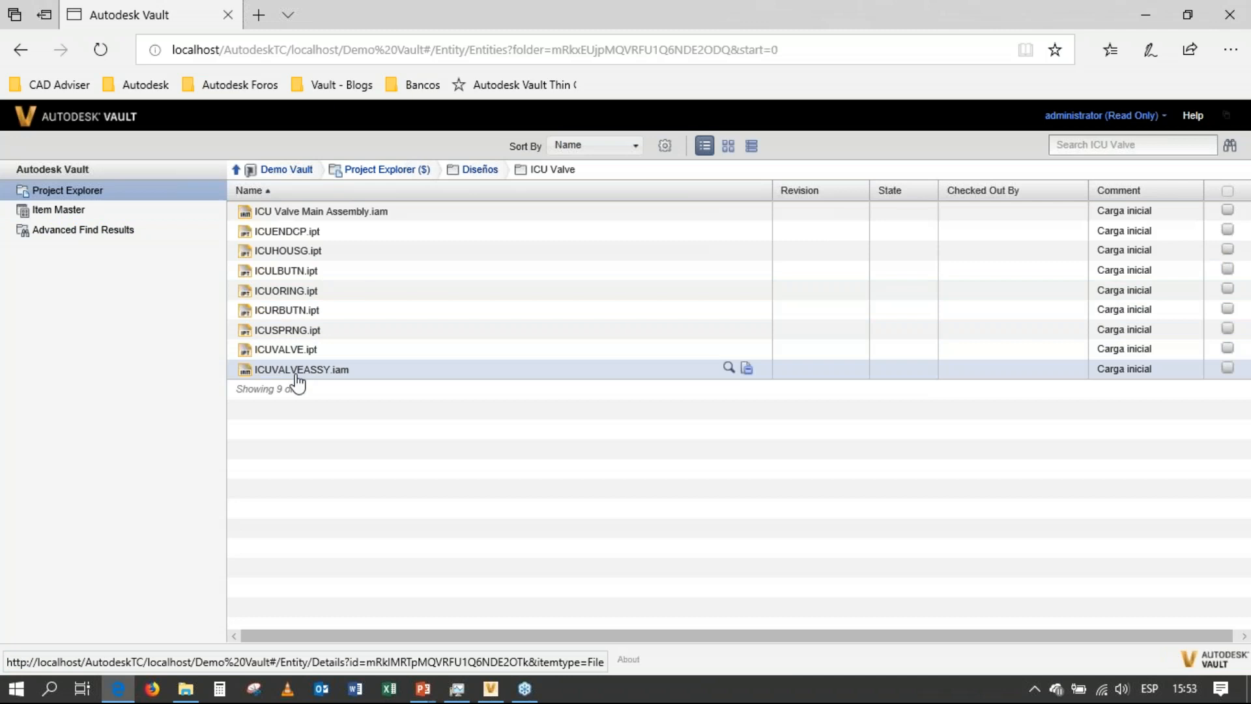
pyautogui.click(306, 212)
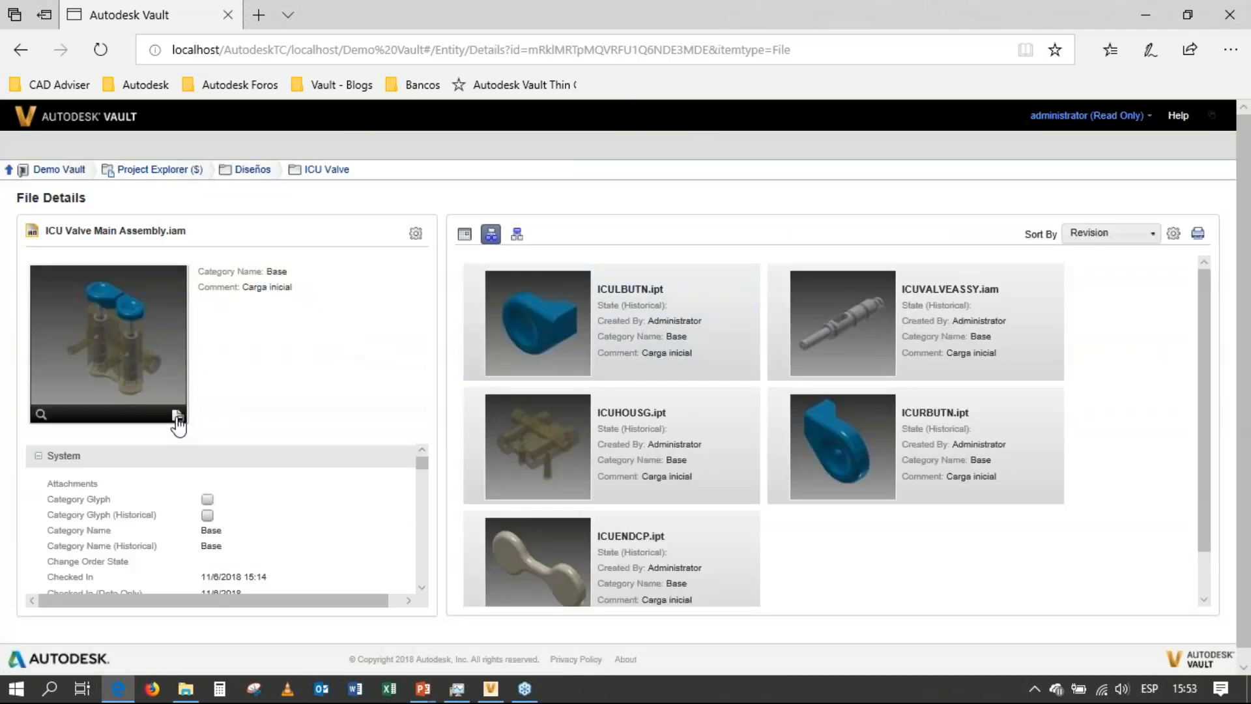
# Download the visualization of ICU Valve Main Assembly.iam, open it in Autodesk Design Review, and orbit the 3D model.
pyautogui.click(177, 416)
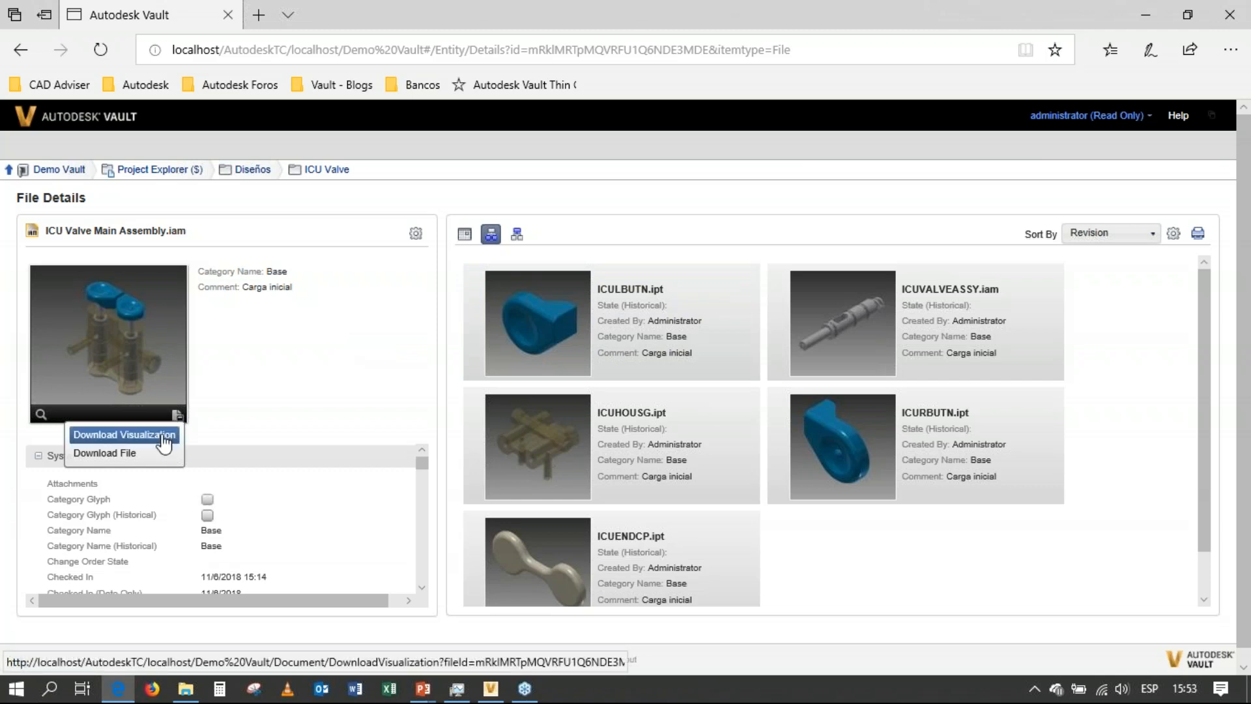
pyautogui.click(123, 434)
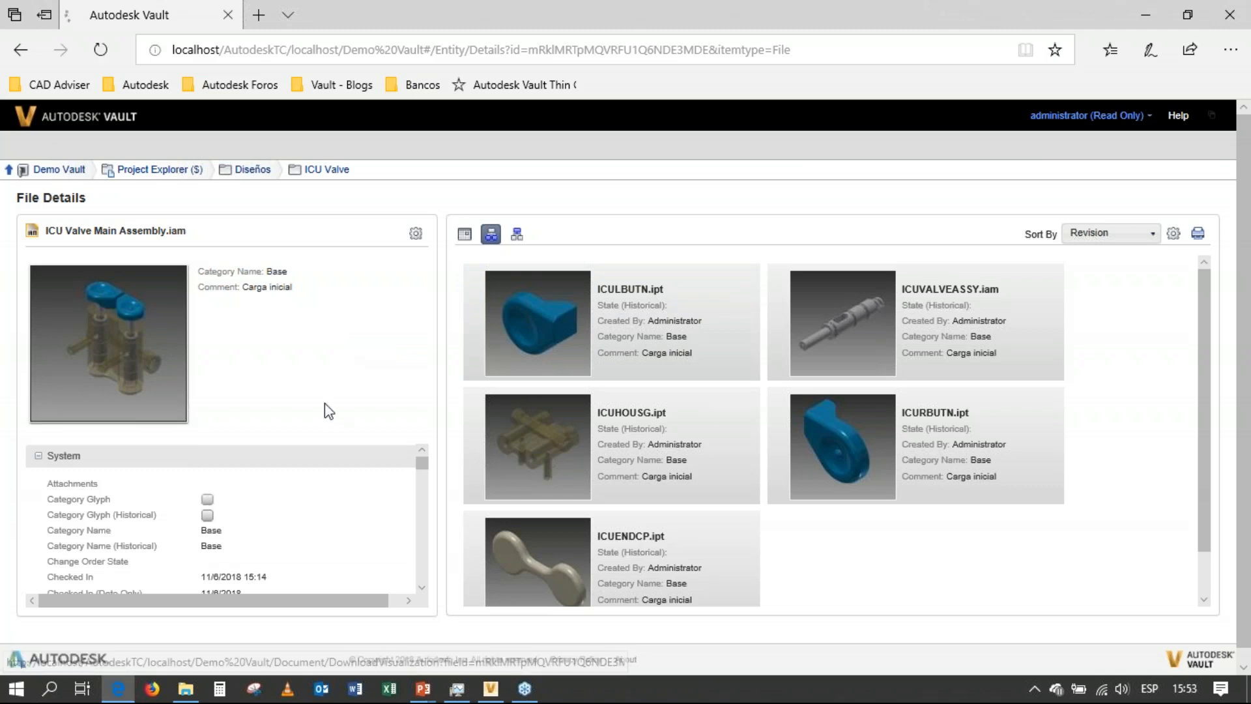
pyautogui.click(692, 642)
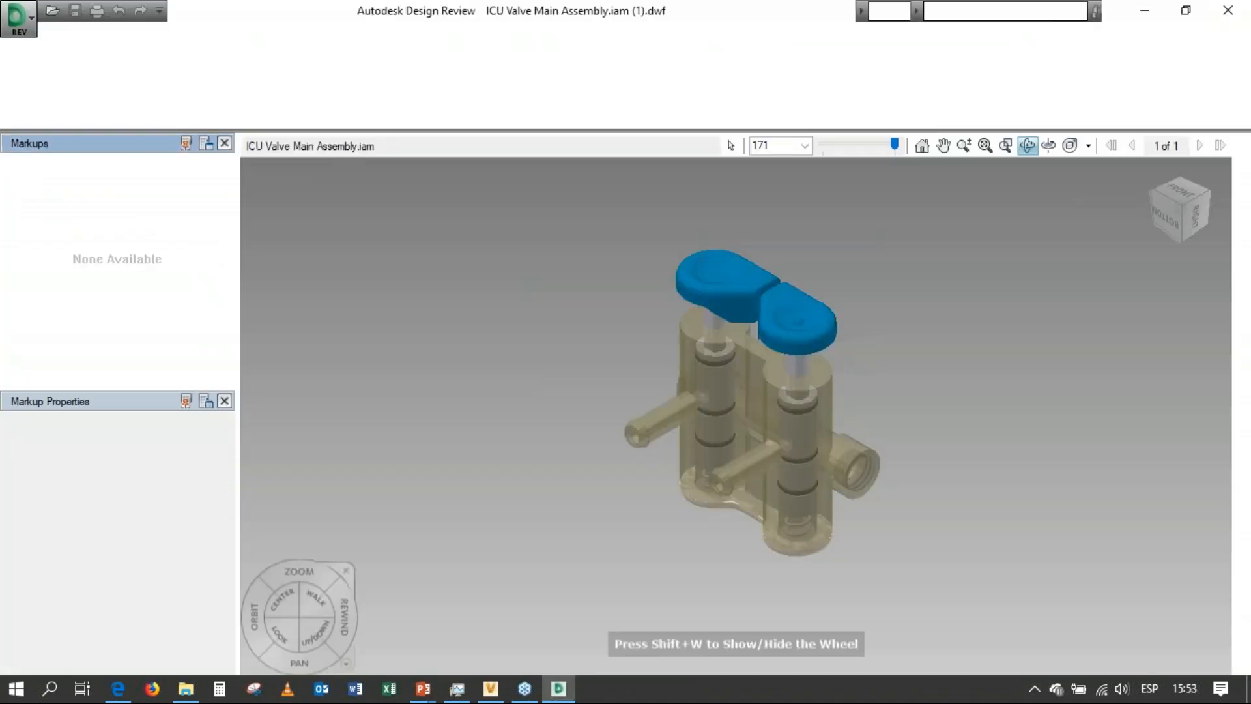
pyautogui.moveTo(717, 404)
pyautogui.mouseDown()
pyautogui.moveTo(680, 407)
pyautogui.moveTo(844, 337)
pyautogui.mouseUp()
pyautogui.moveTo(711, 351)
pyautogui.mouseDown()
pyautogui.moveTo(812, 310)
pyautogui.moveTo(812, 352)
pyautogui.moveTo(779, 340)
pyautogui.moveTo(661, 405)
pyautogui.mouseUp()
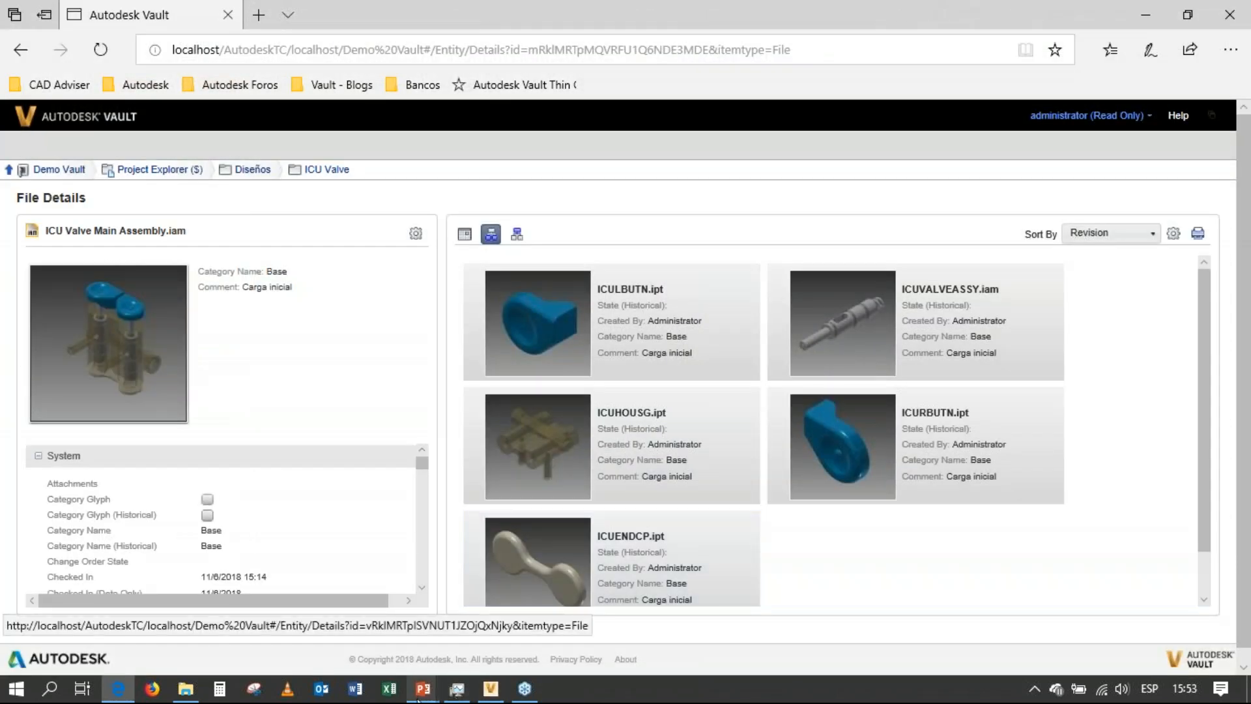
# Switch to the running PowerPoint slide show and advance to the Preguntas slide.
pyautogui.moveTo(420, 692)
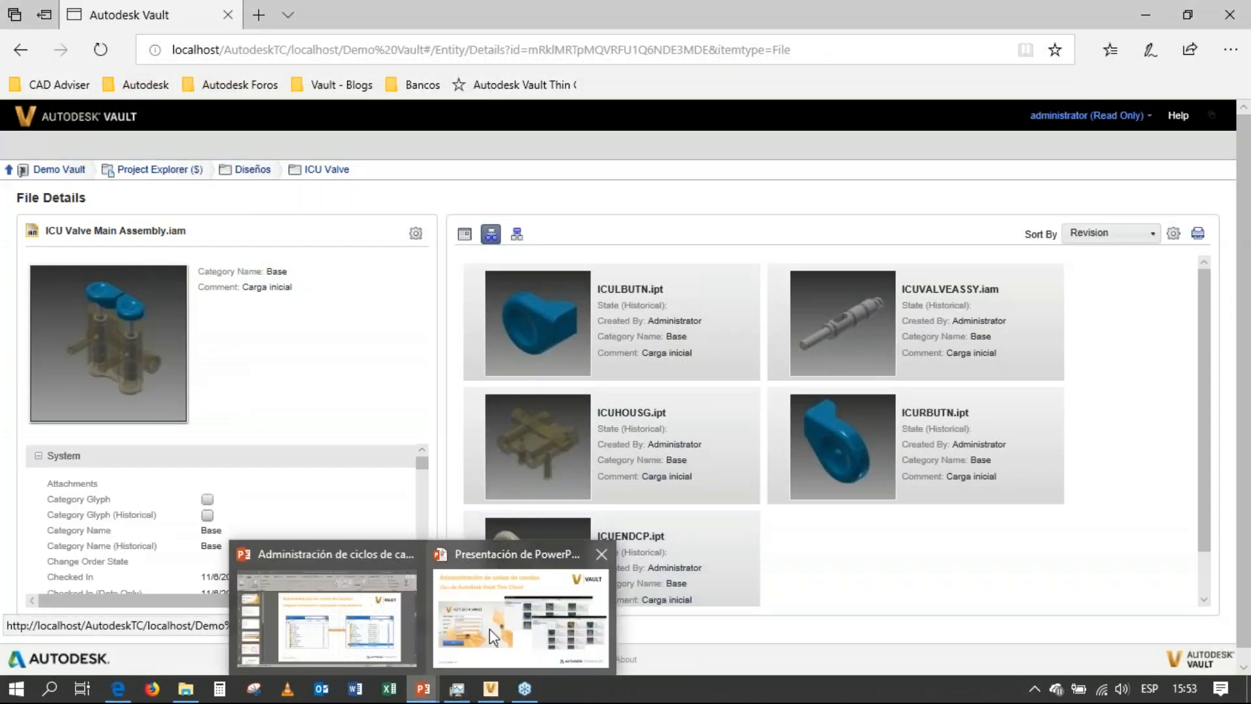
pyautogui.click(522, 602)
pyautogui.click(645, 388)
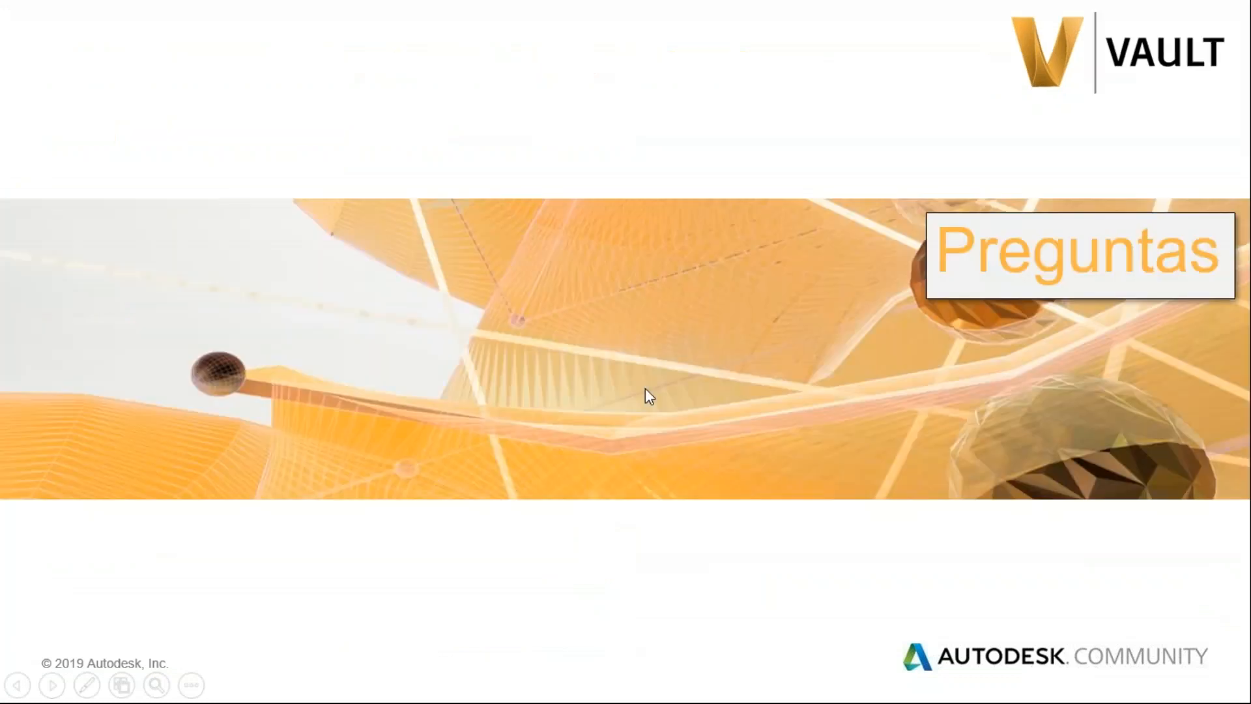